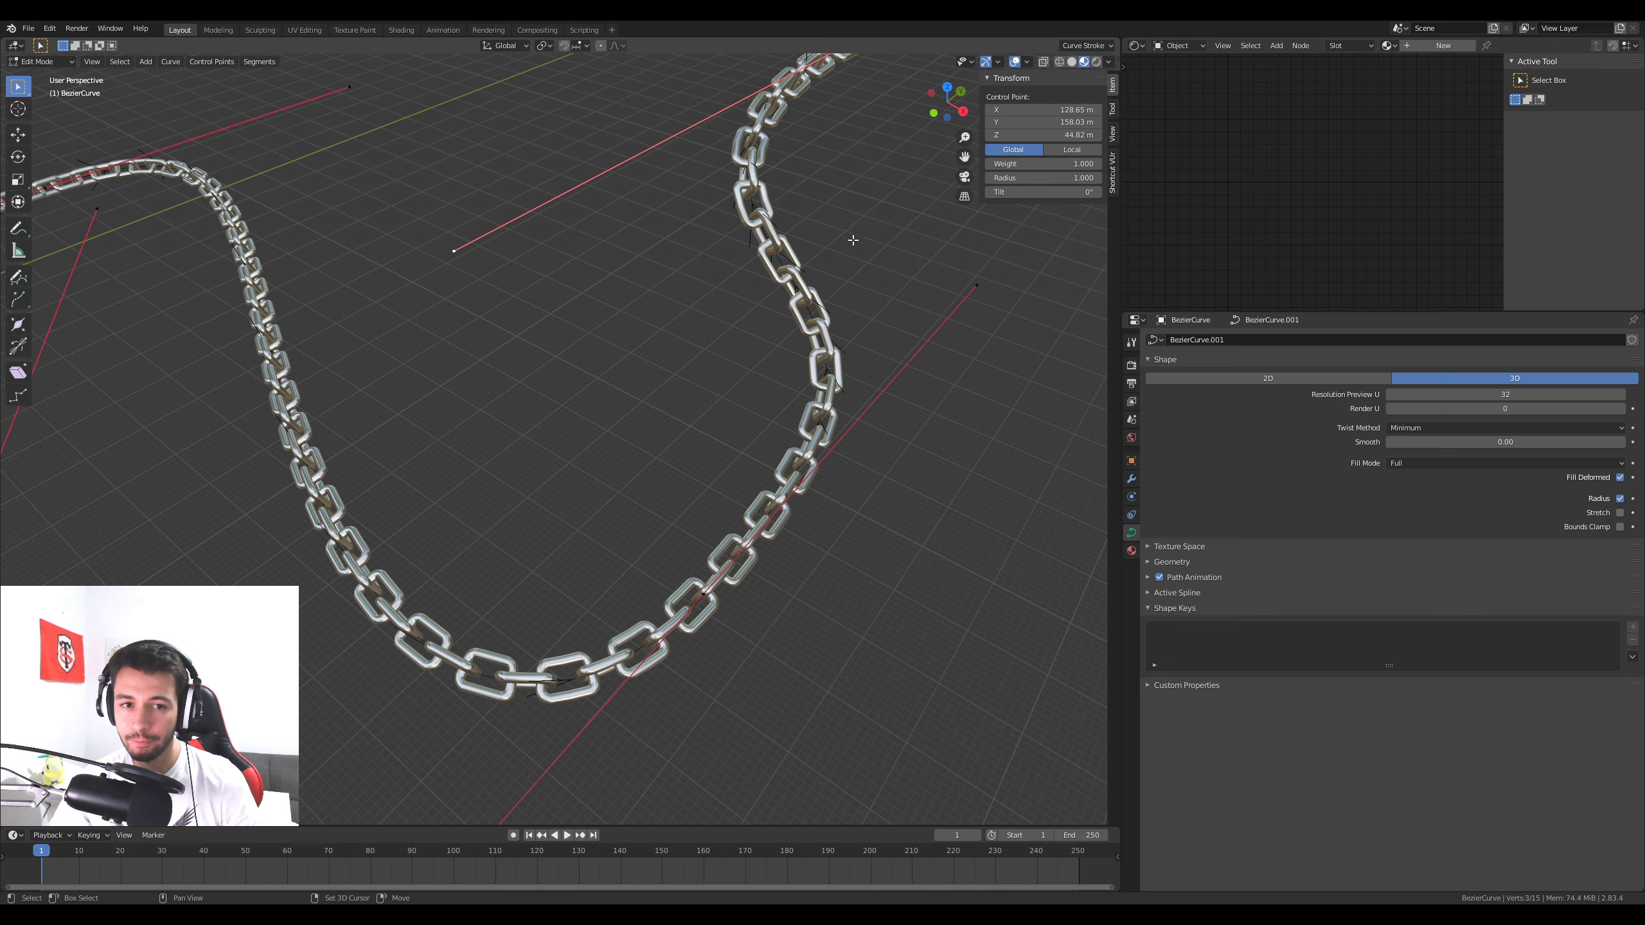
In the top view, rotate the chain curve's selected end control point and move it to about X 89 m, Y 225 m
shift+middle_drag(852, 242, 710, 537)
scroll(611, 642, down, 3)
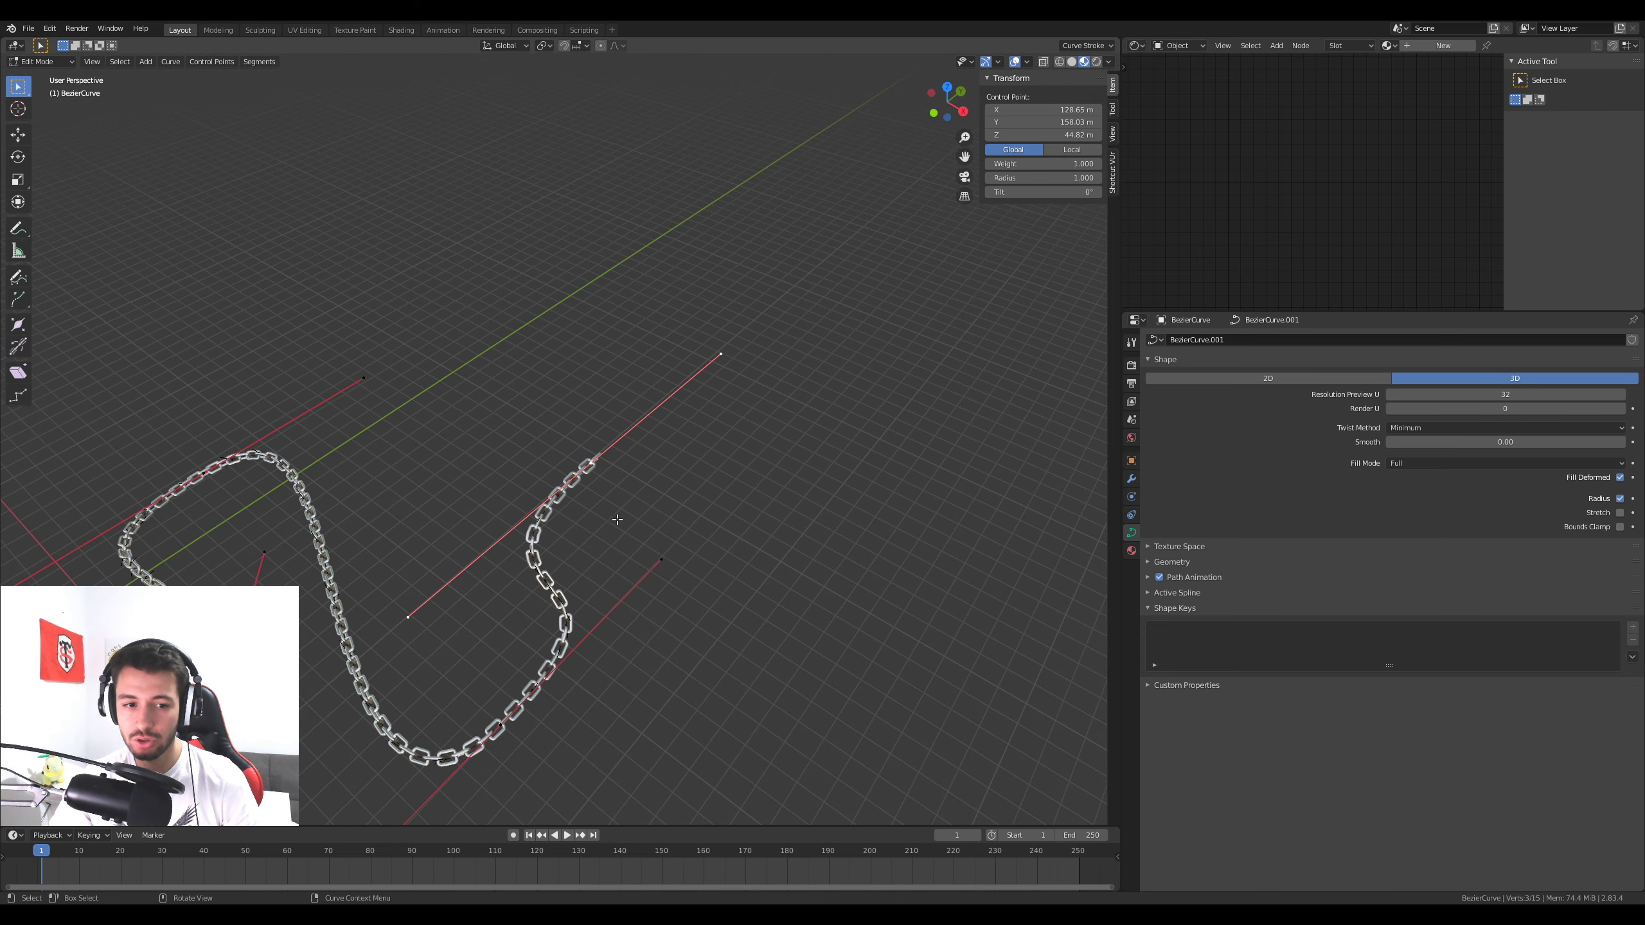
key(KP_7)
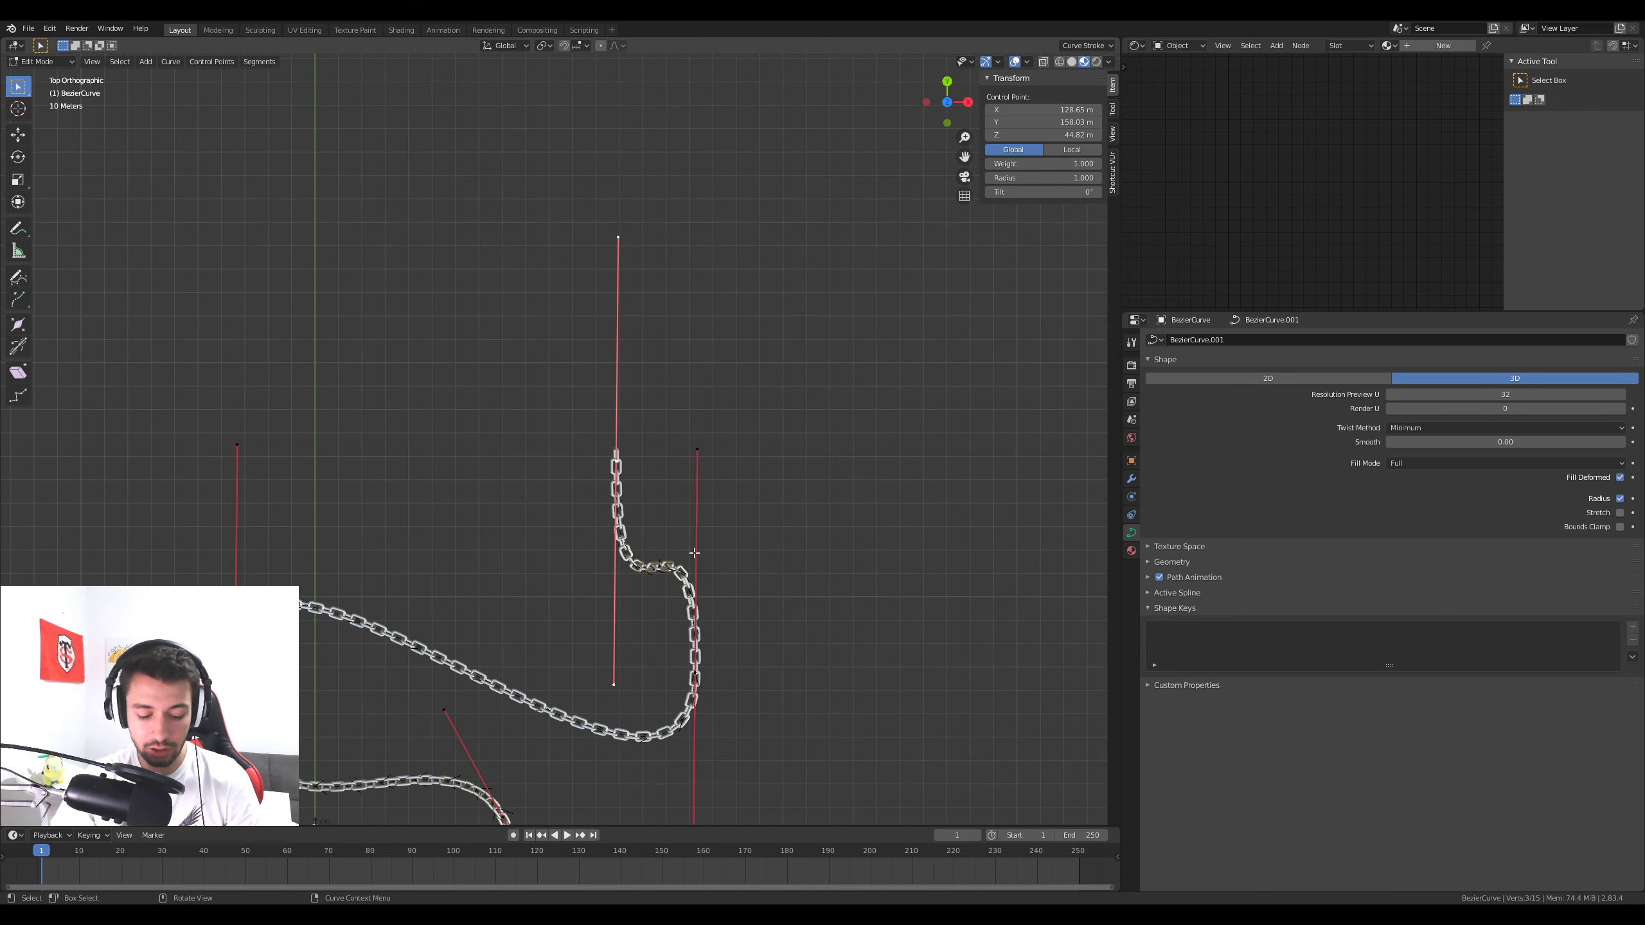
key(r)
click(822, 422)
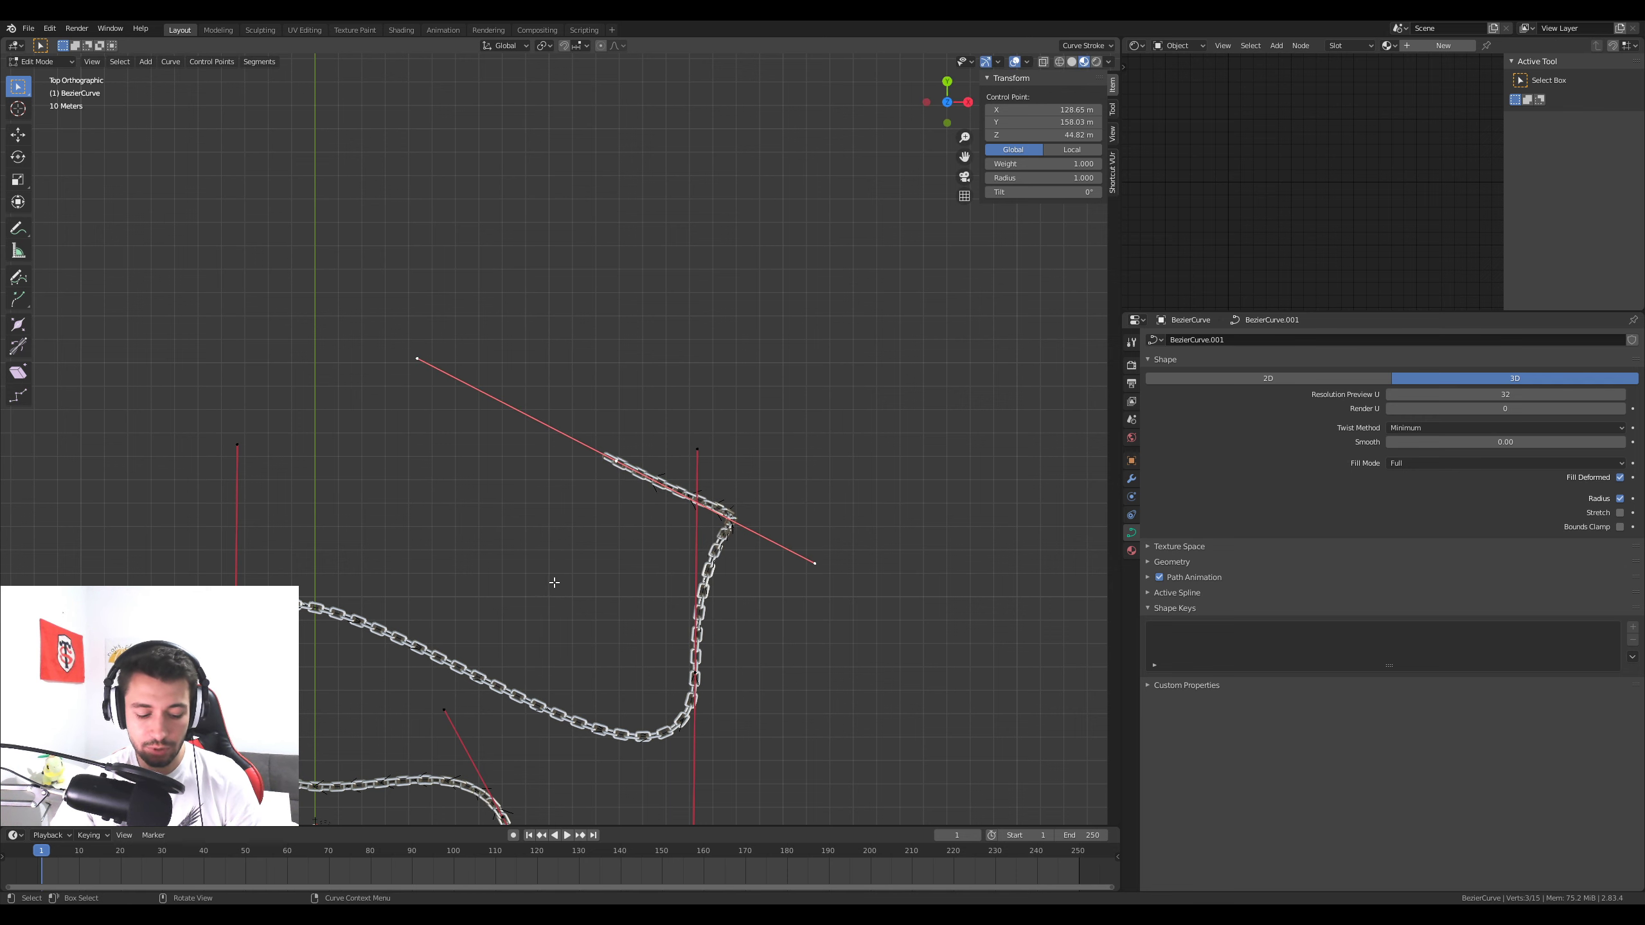
key(g)
click(460, 430)
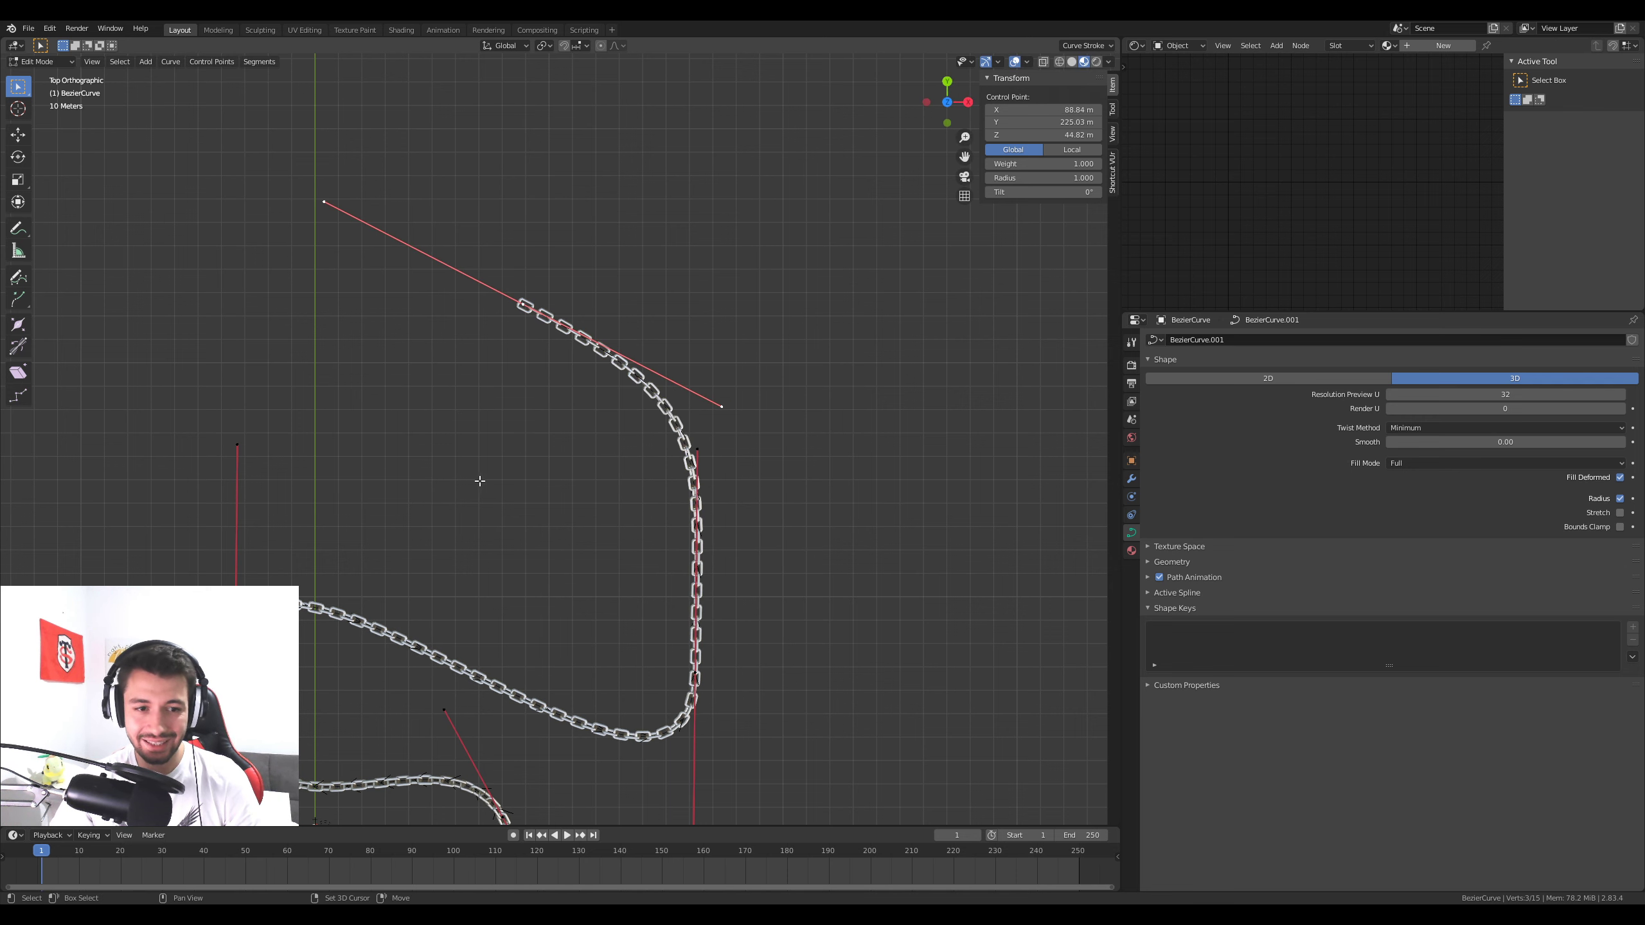
Extrude a new control point from the curve's end to lengthen the chain, and return to Object Mode to inspect it
shift+middle_drag(480, 480, 721, 560)
key(e)
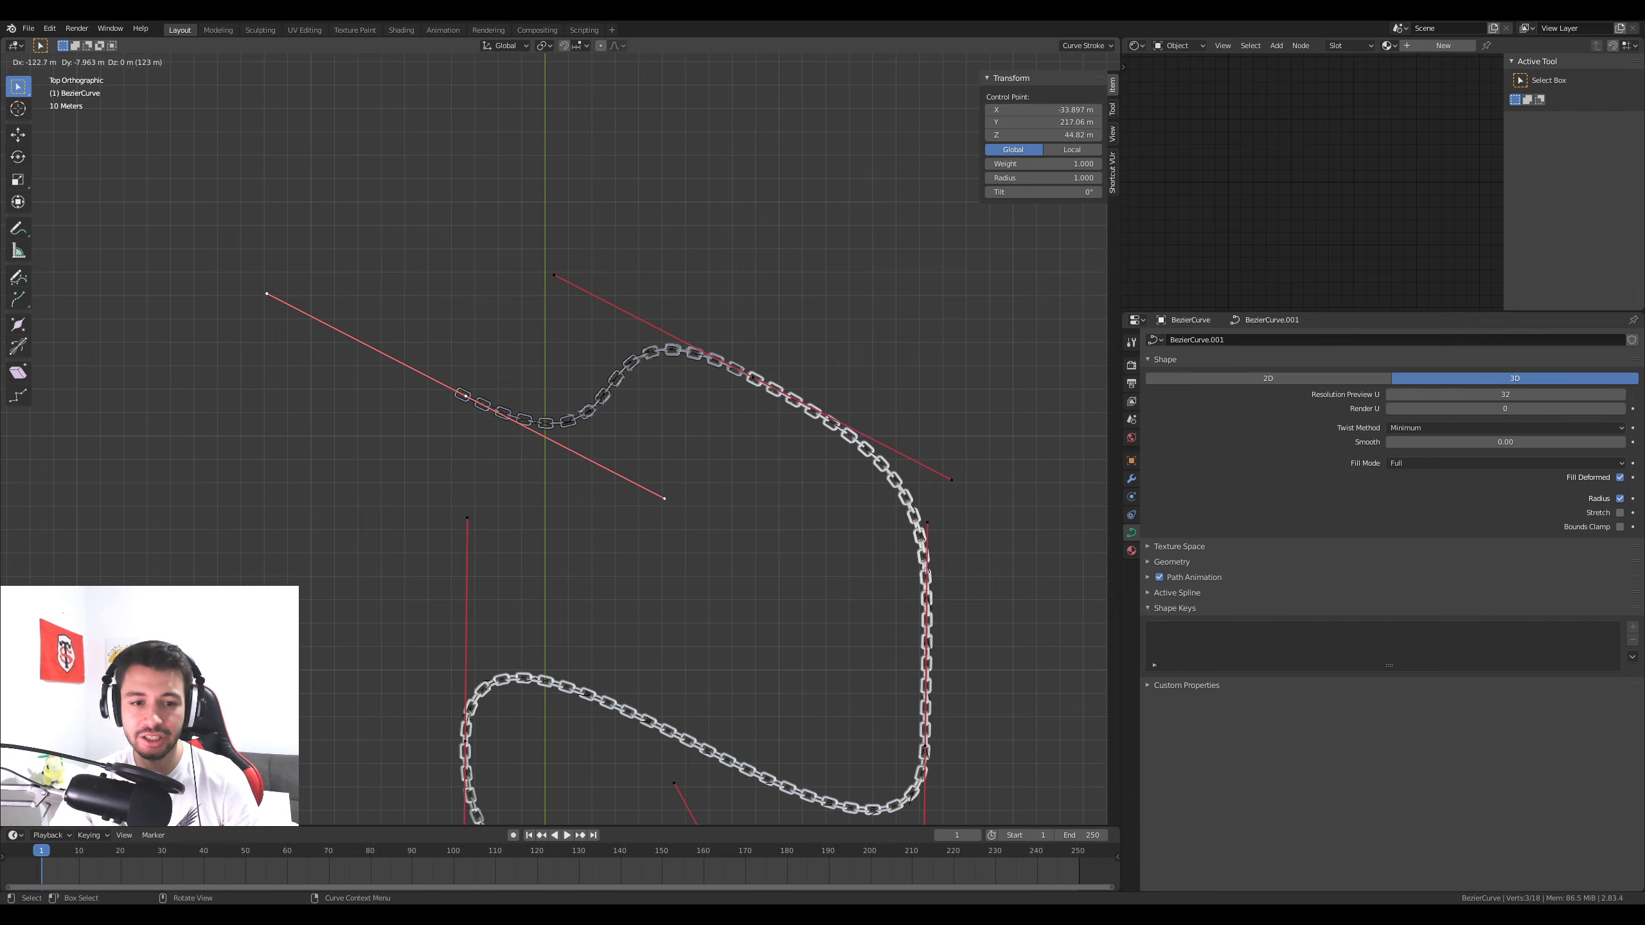
click(448, 761)
middle_drag(448, 760, 448, 672)
key(Tab)
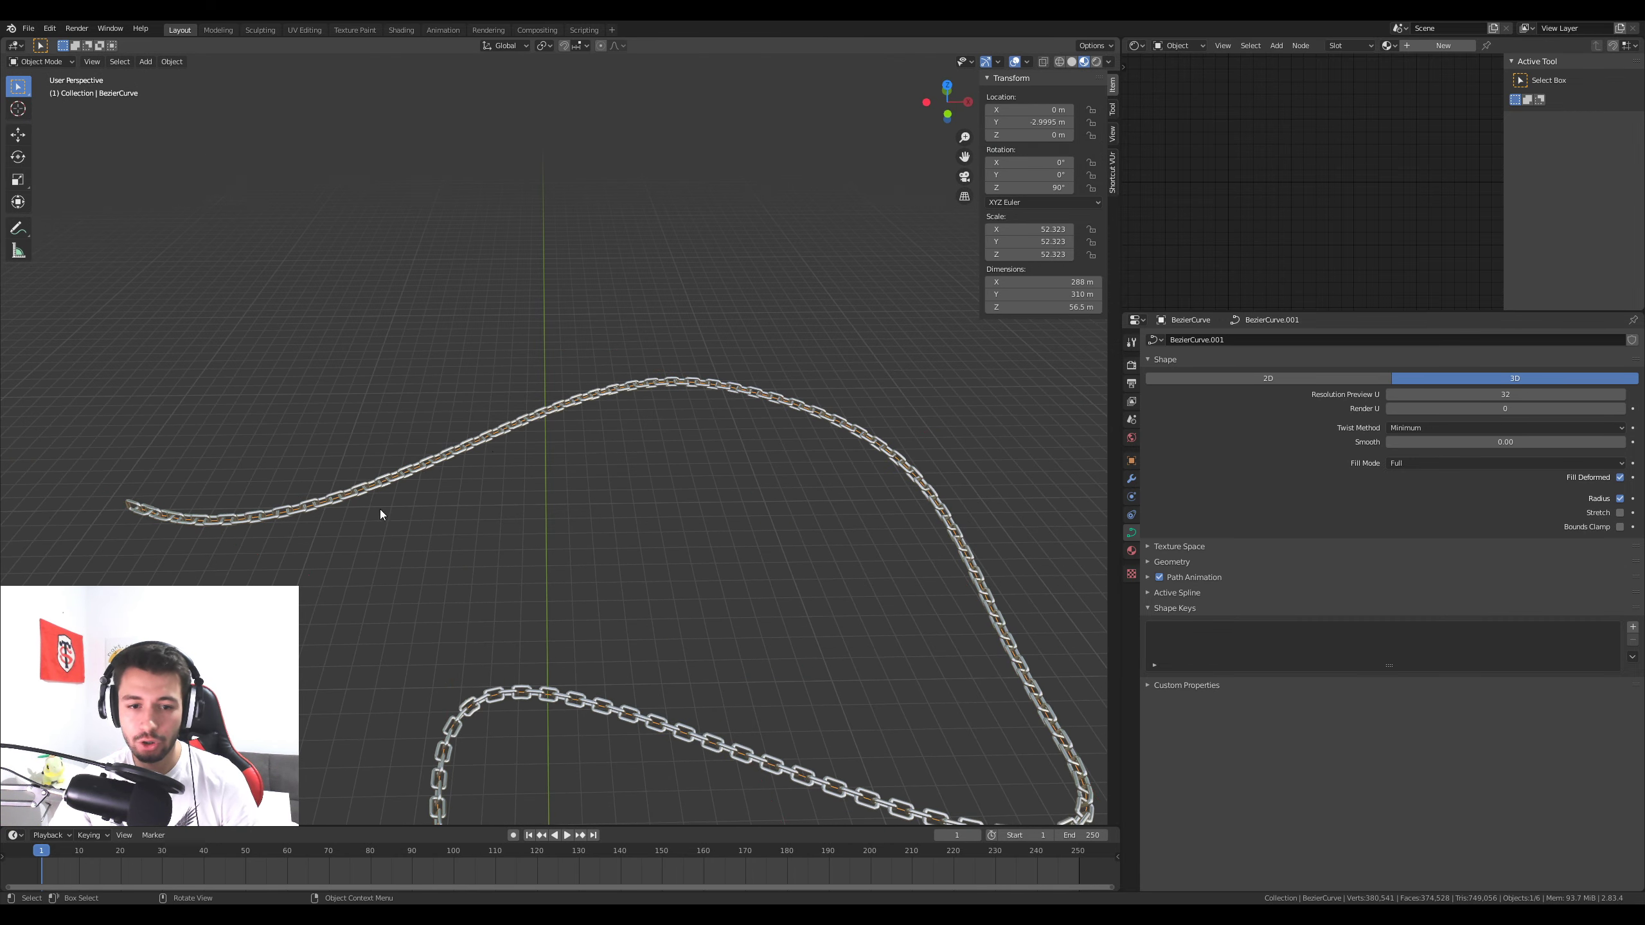
mouse_move(632, 691)
middle_down()
mouse_move(771, 610)
mouse_move(734, 746)
mouse_move(621, 635)
mouse_move(680, 714)
mouse_move(659, 701)
middle_up()
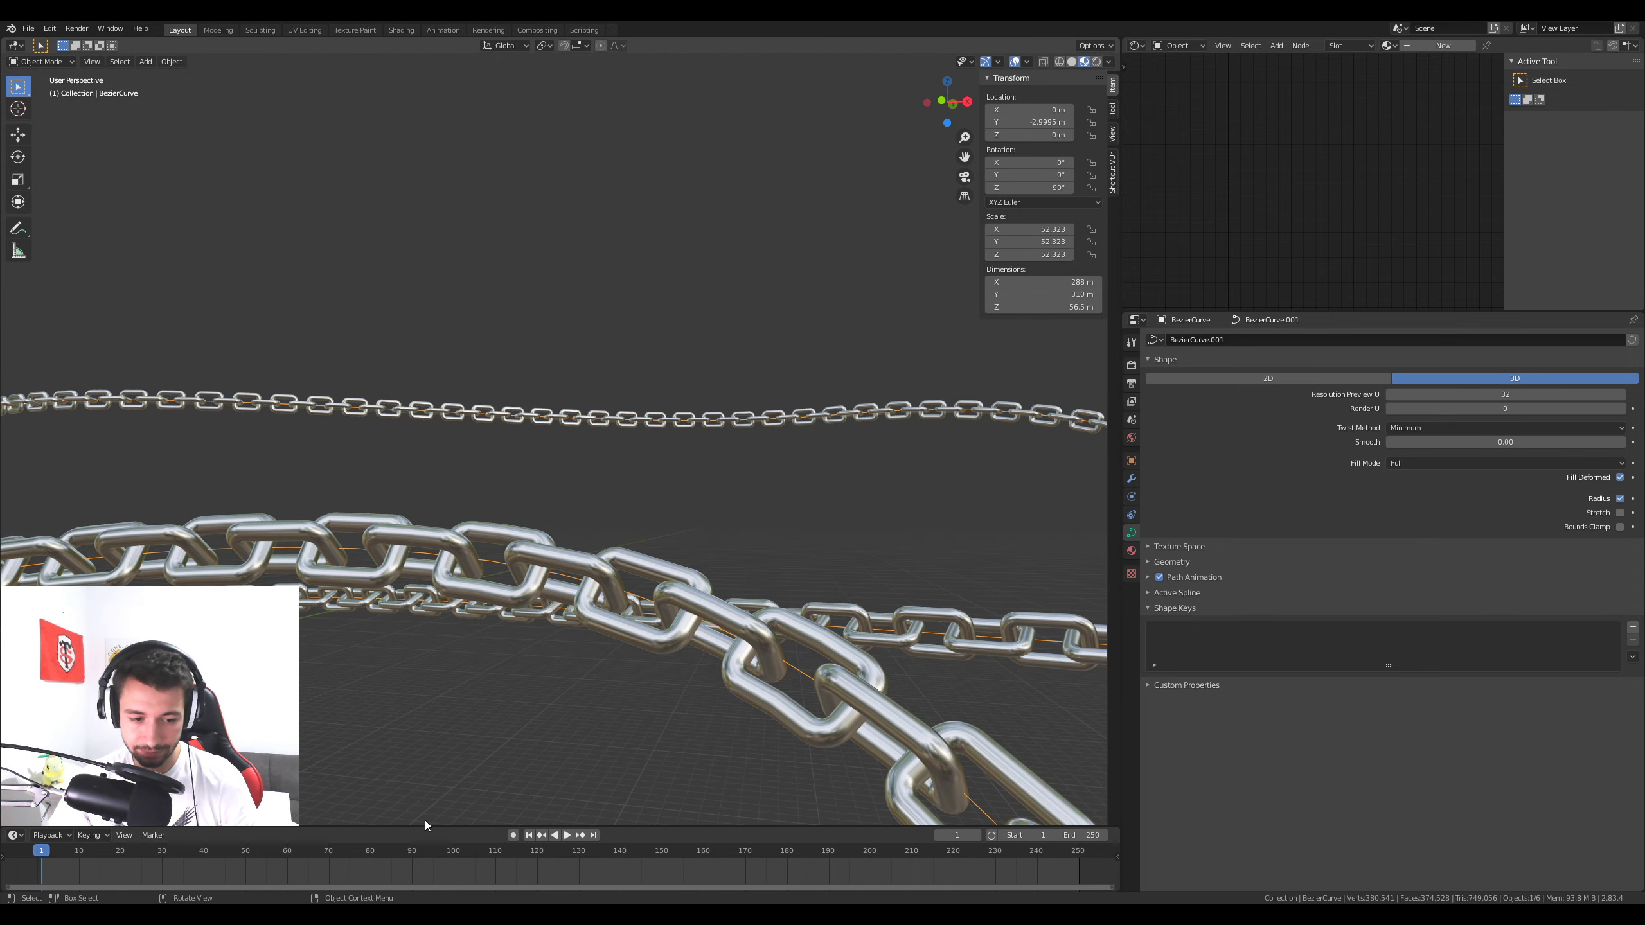
Switch to the other Blender window with the default scene and delete the default cube
mouse_move(395, 915)
click(445, 851)
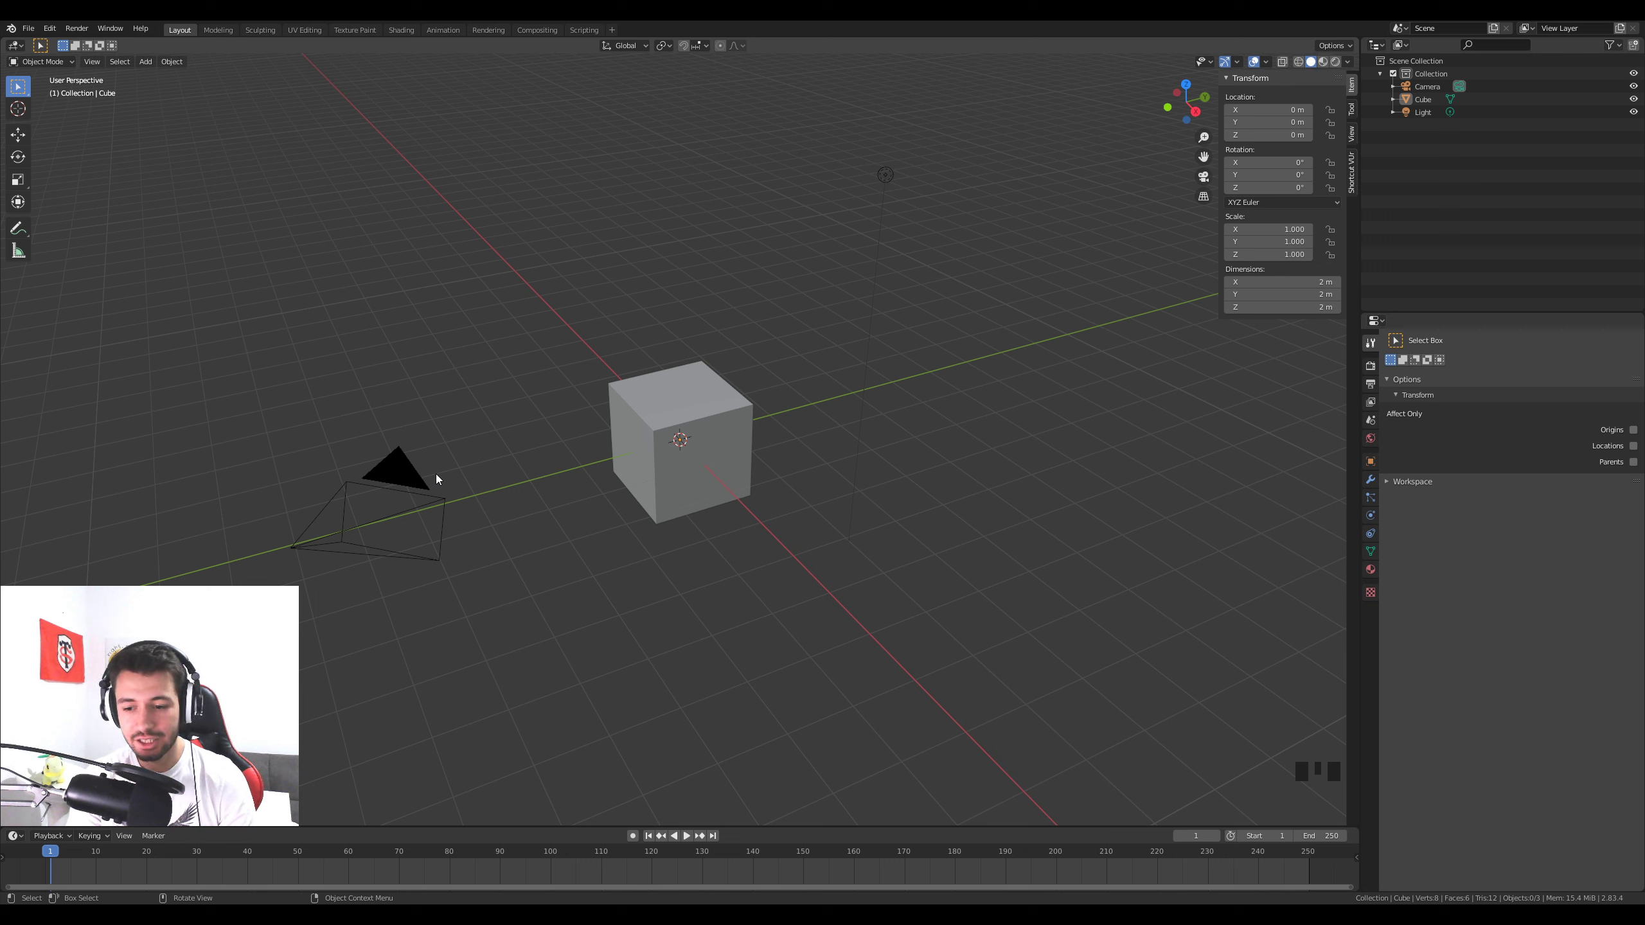
key(Delete)
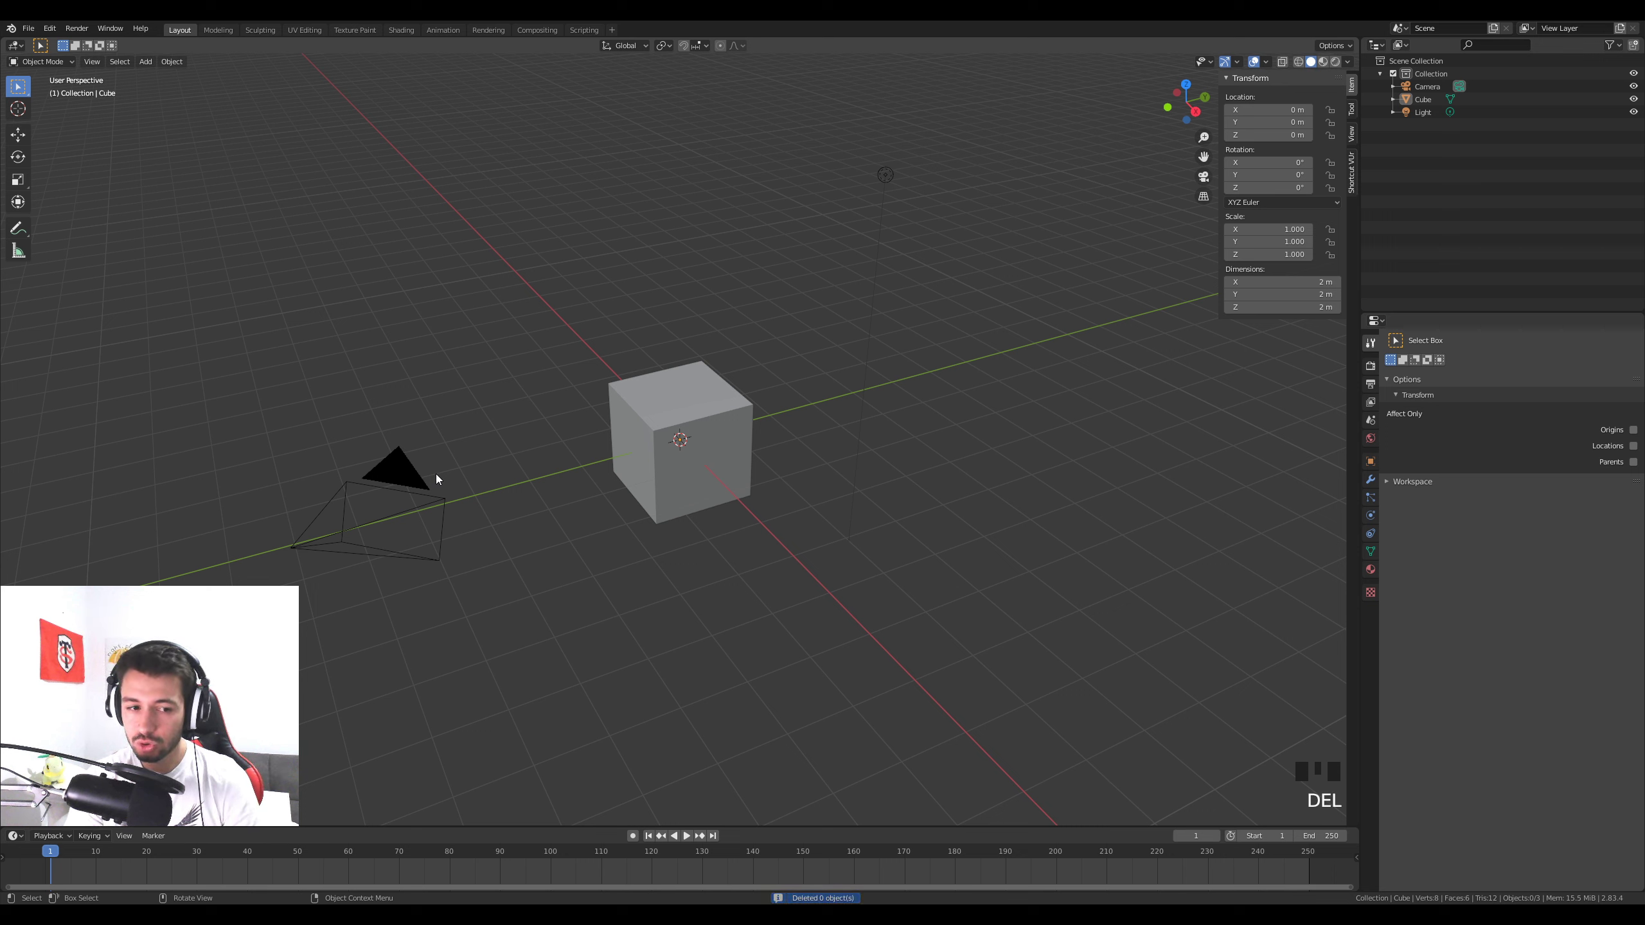
click(693, 449)
key(Delete)
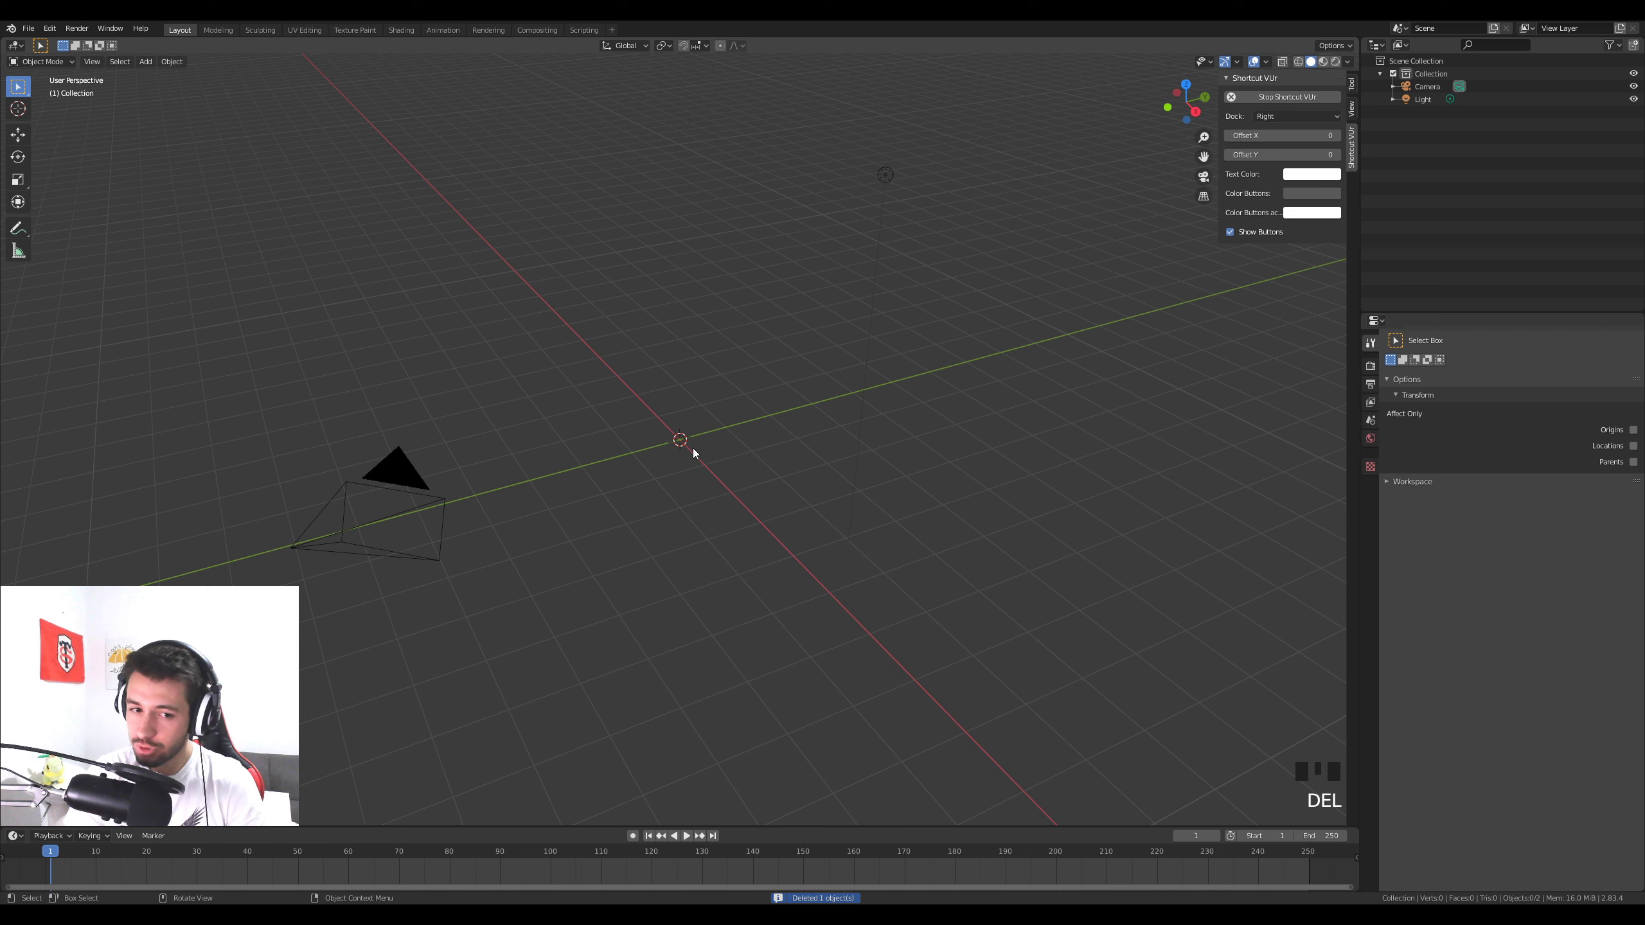
Add a mesh circle in the top view and move it 2 m along the X axis
key(KP_7)
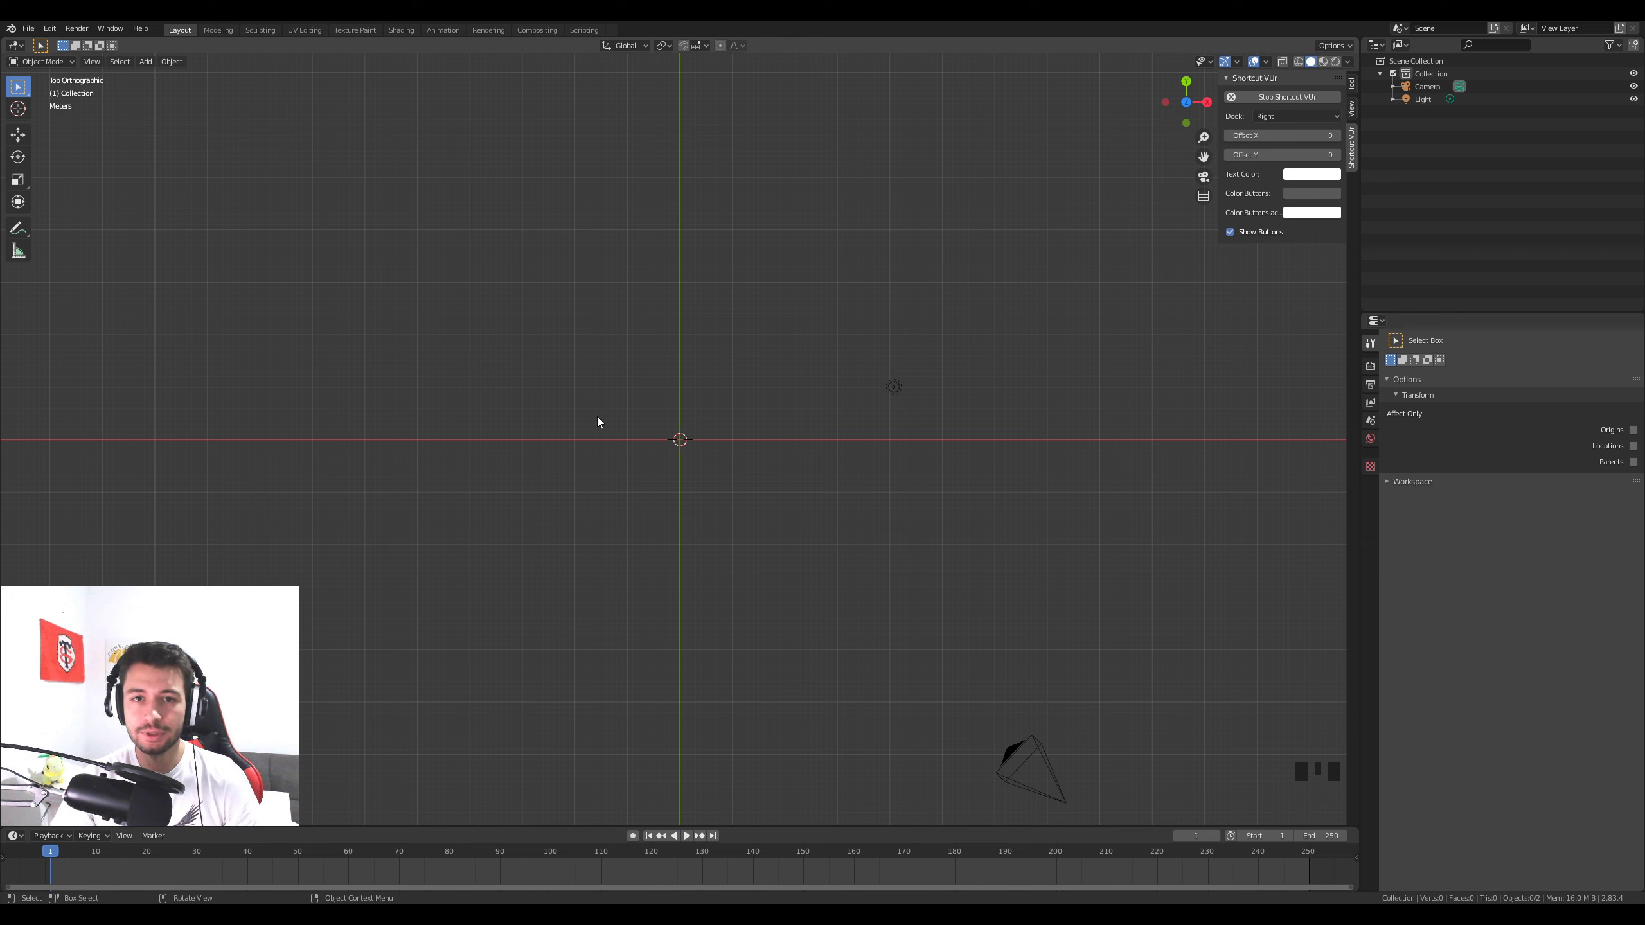
key(shift+a)
mouse_move(598, 417)
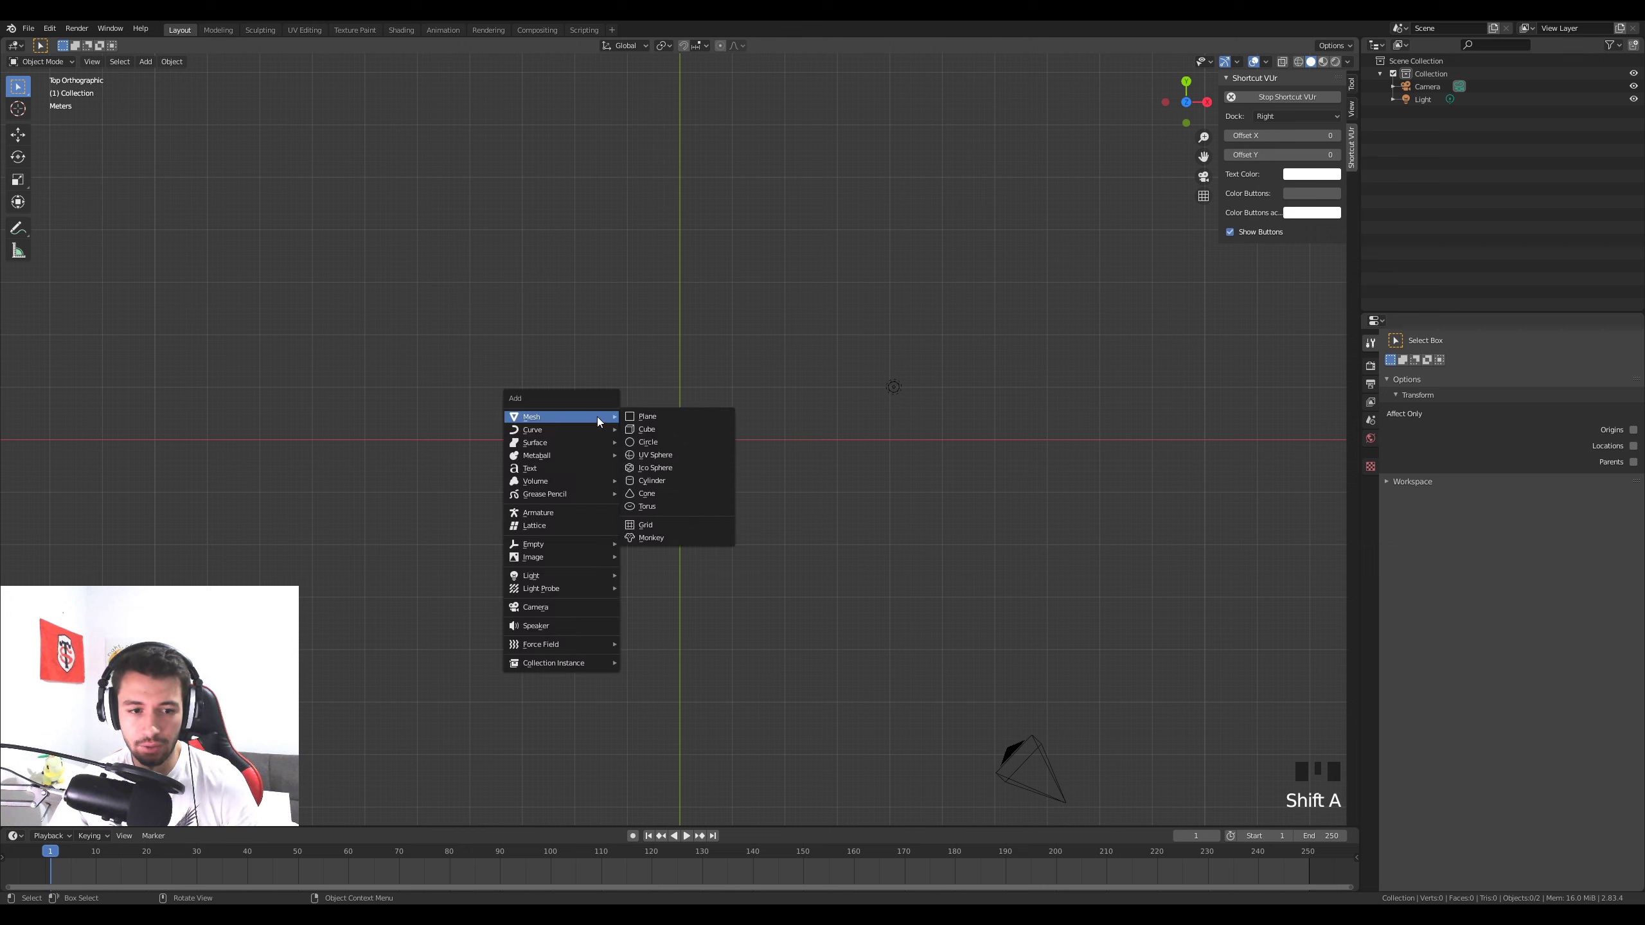
click(650, 443)
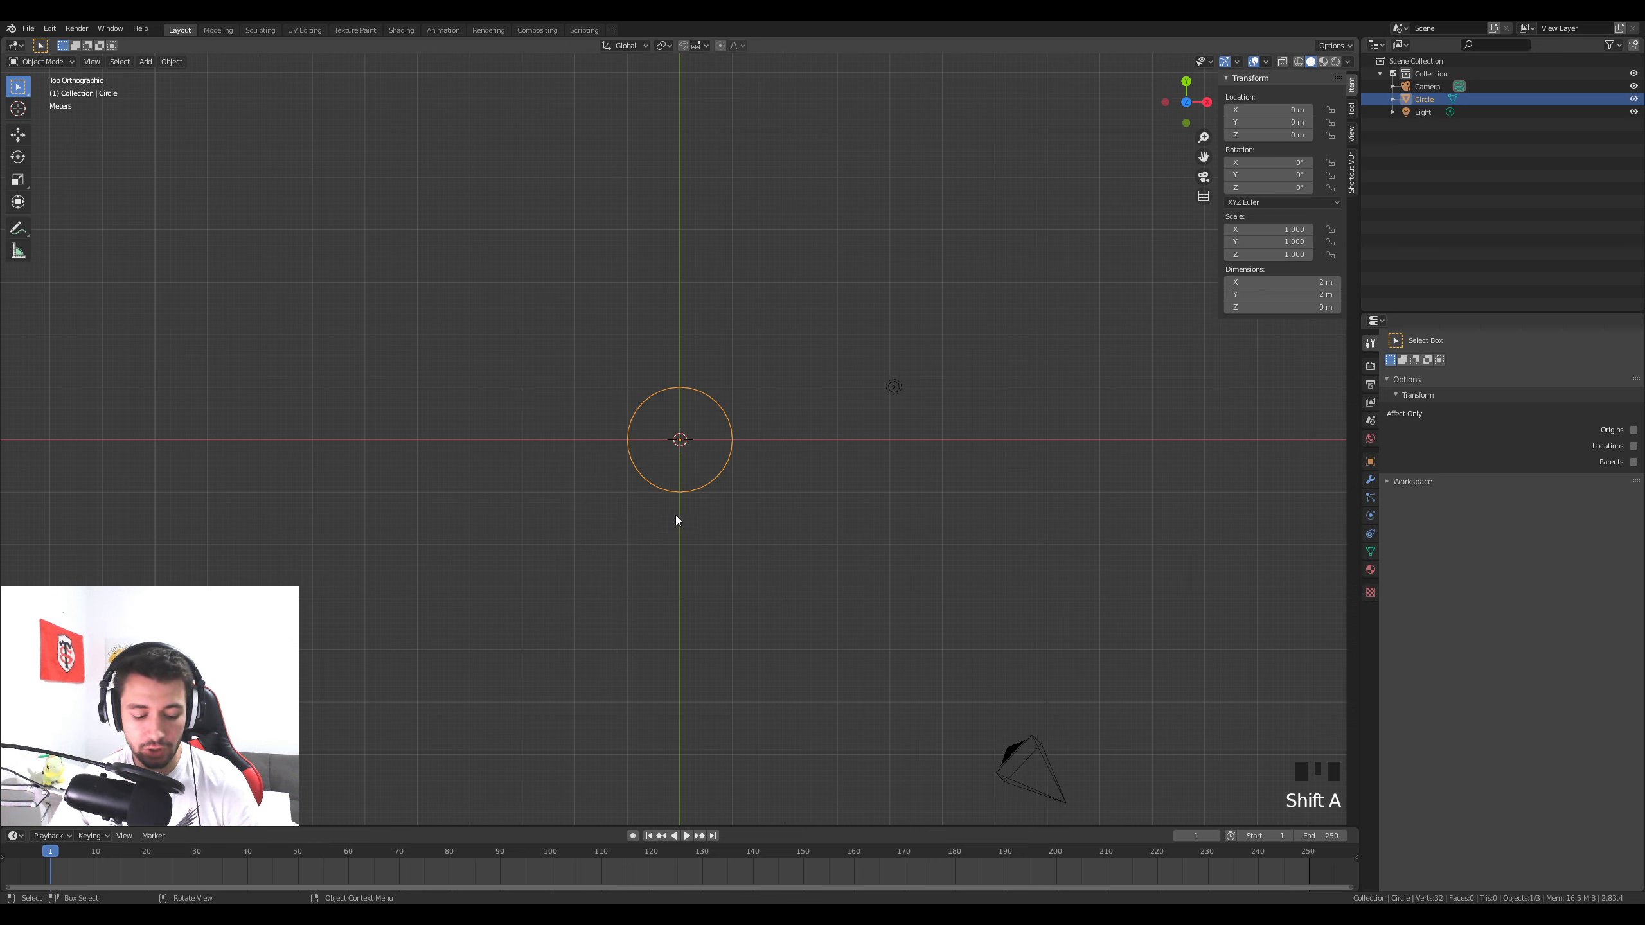
text(gx)
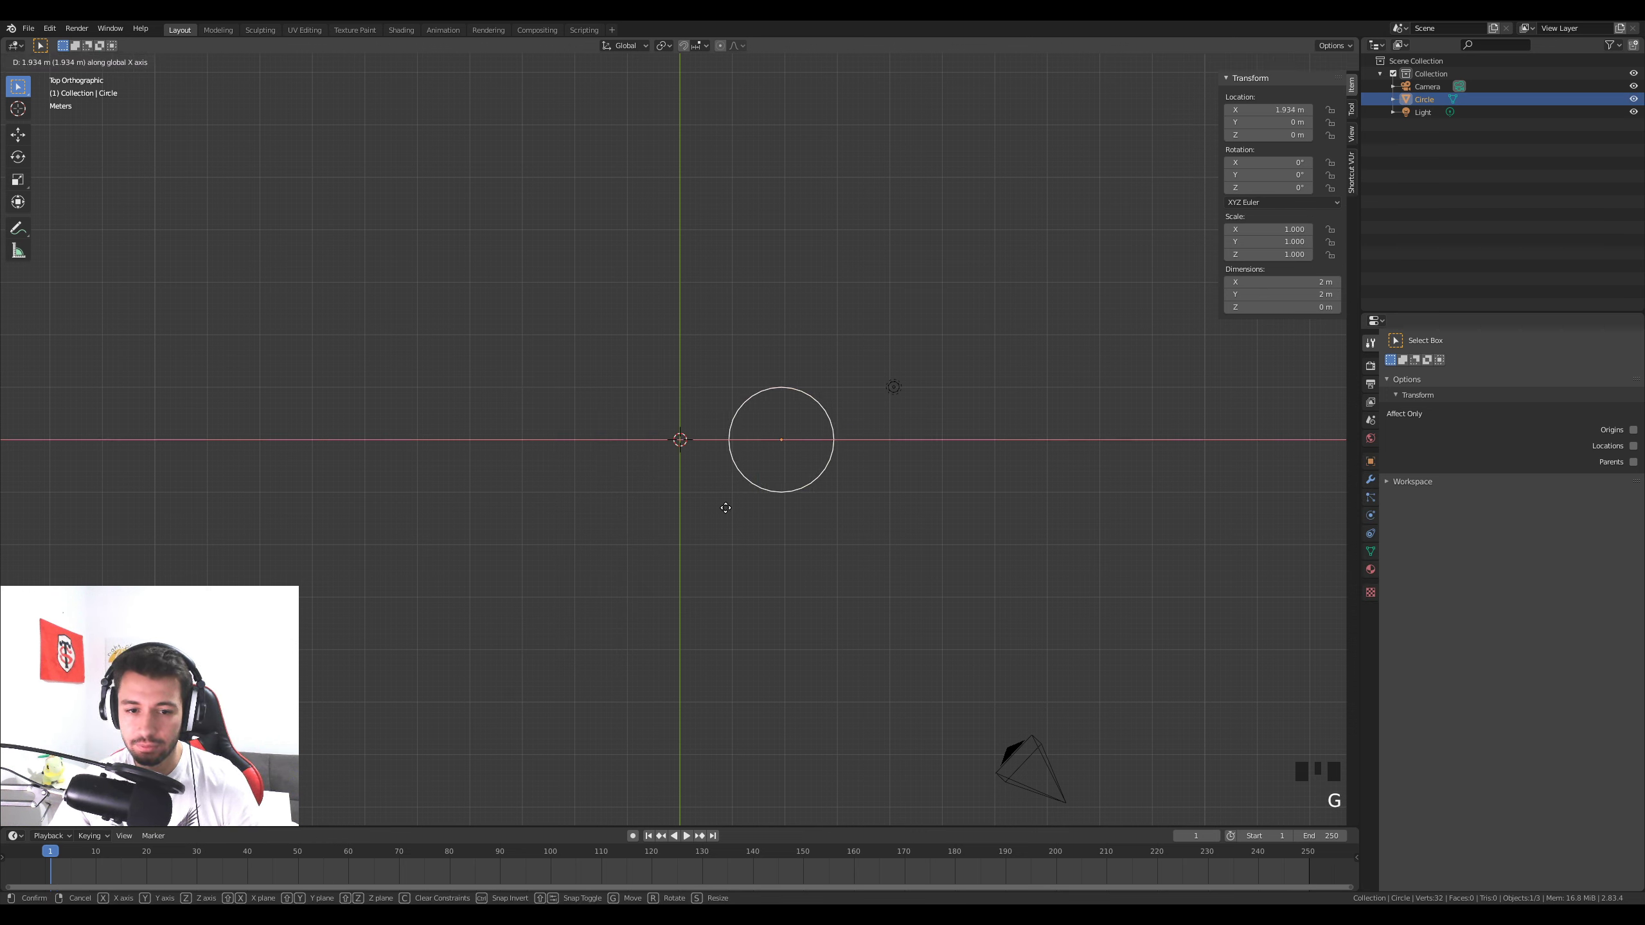
text(2)
key(Return)
Scale the circle down uniformly by a factor of 0.5
text(s)
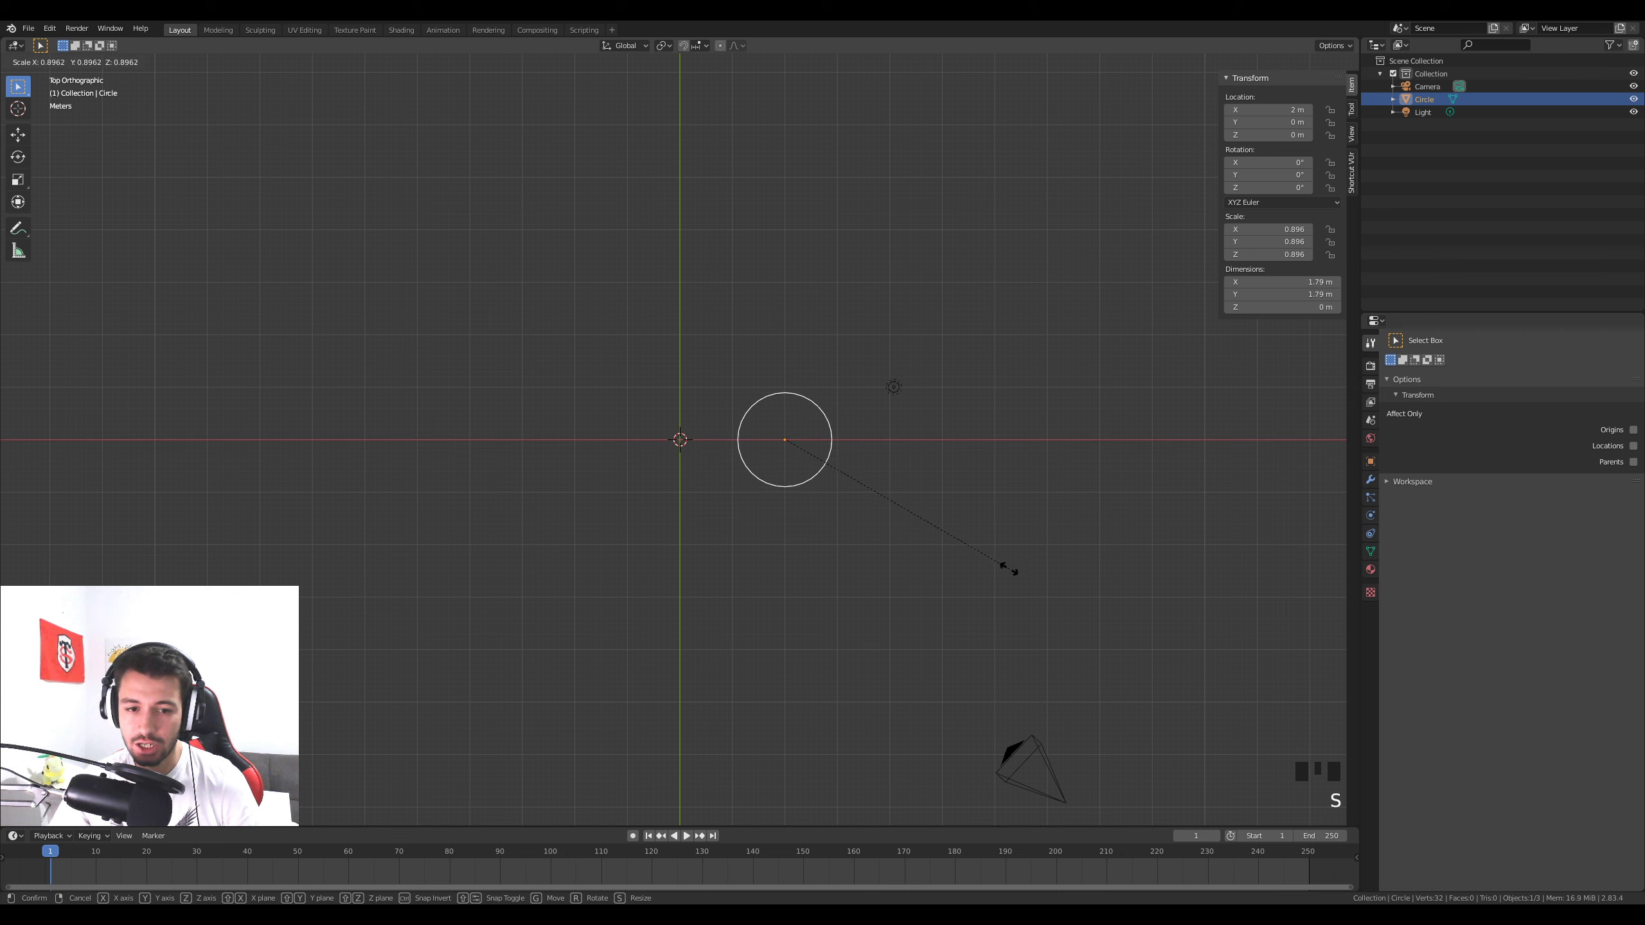
text(.5)
key(Return)
key(g)
key(x)
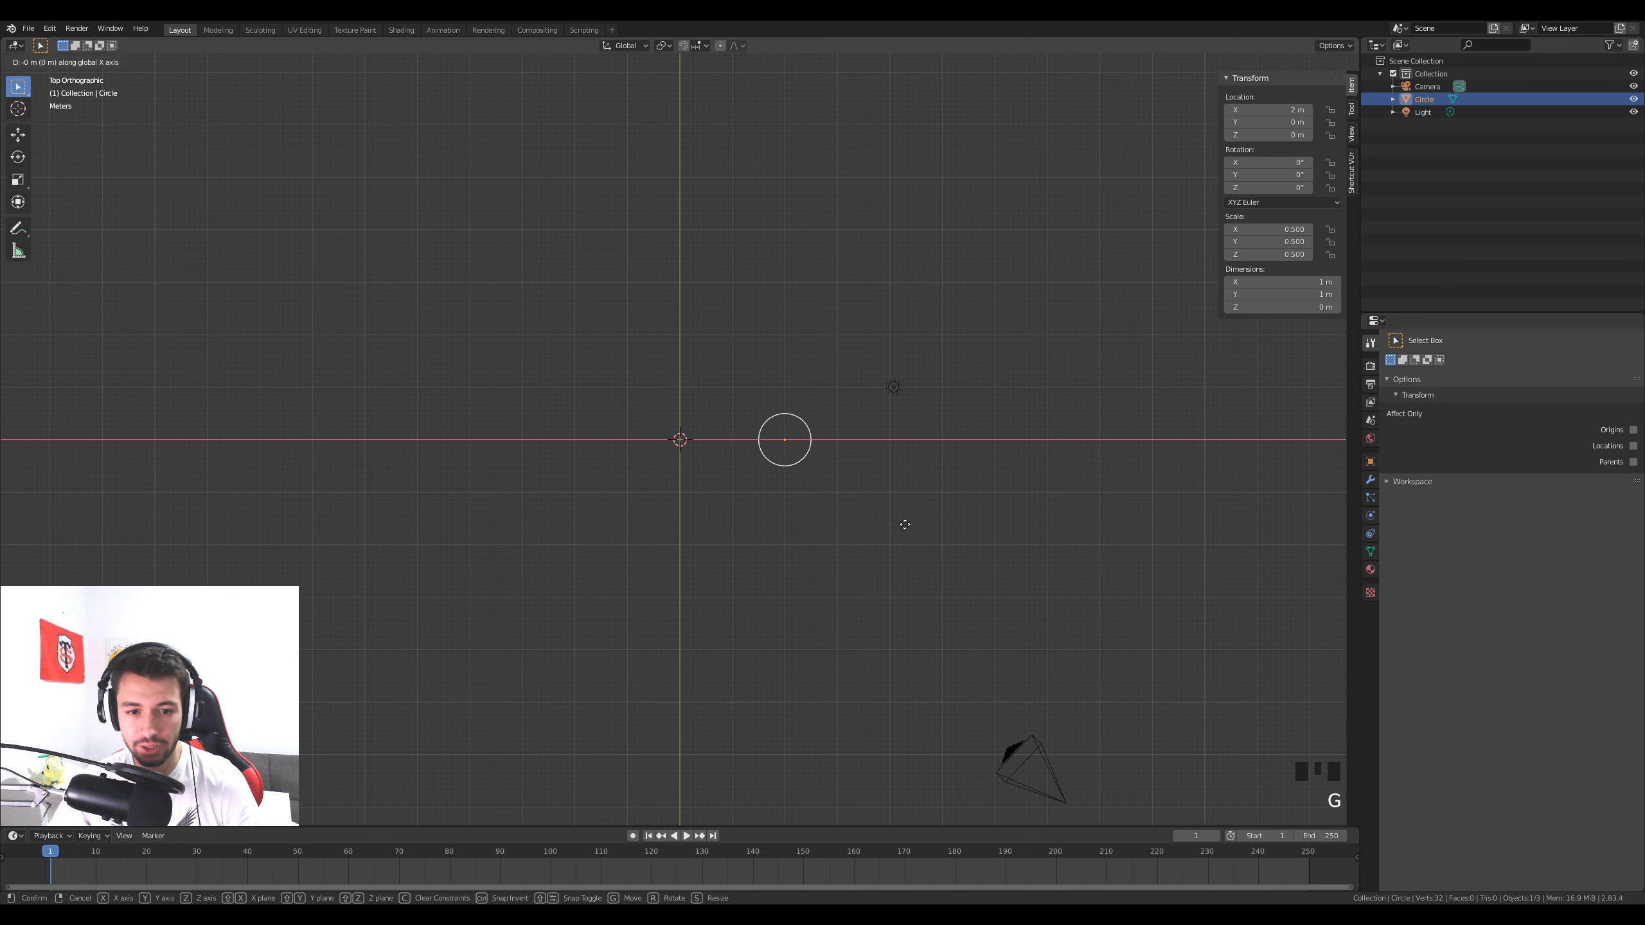
right_click(917, 526)
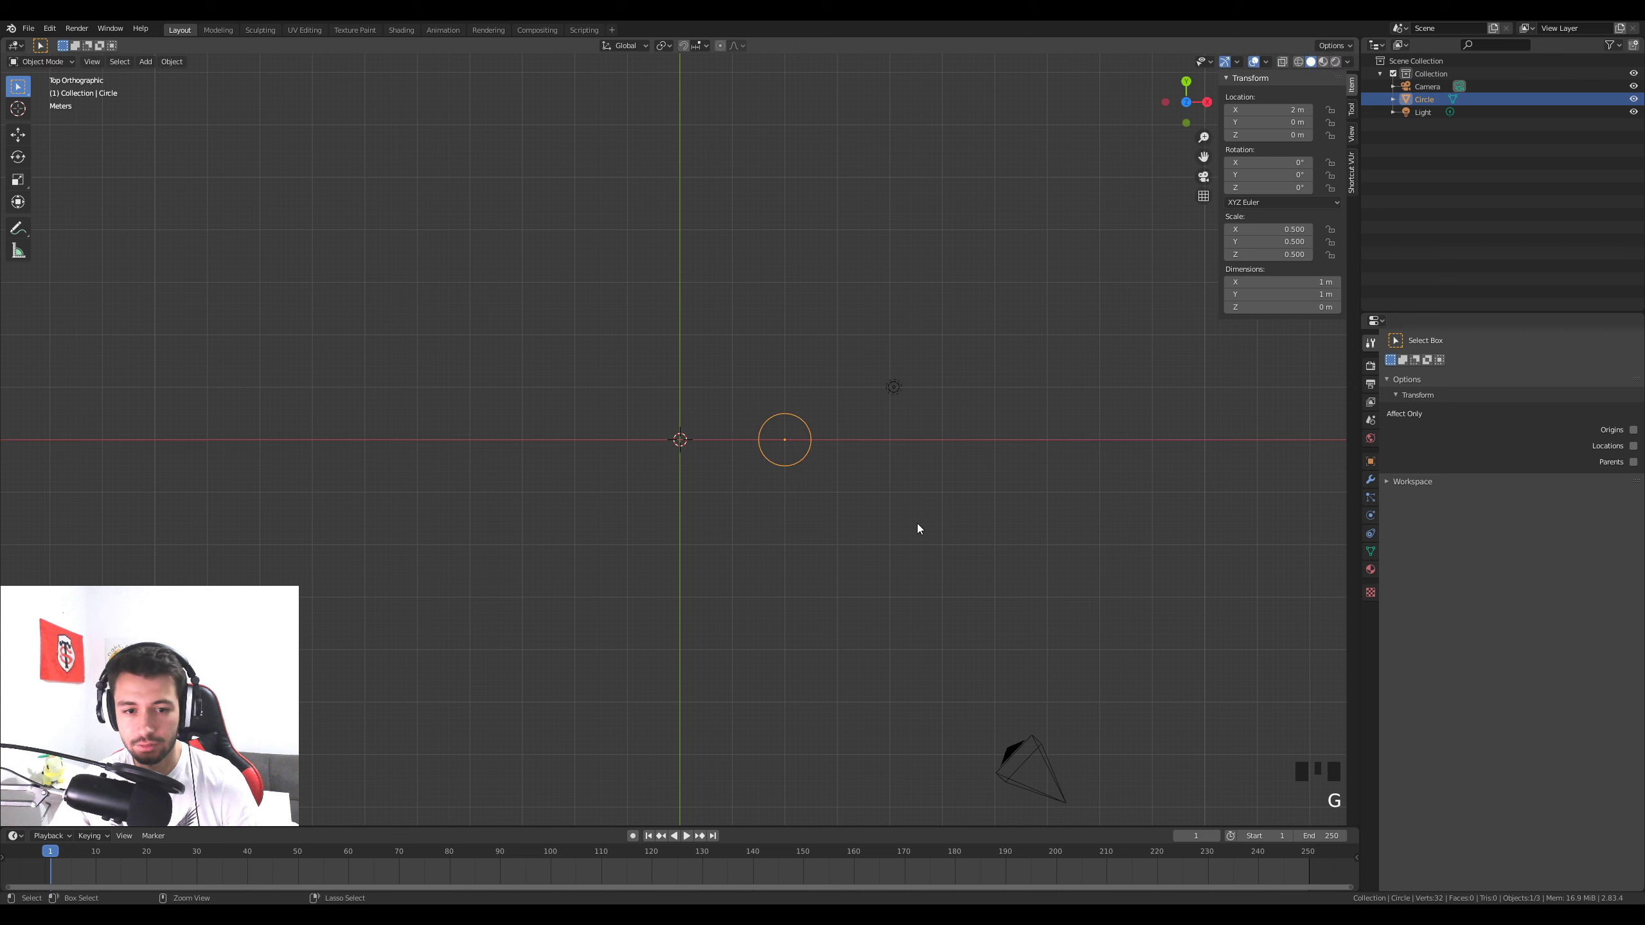
Move the circle about 0.33 m back along the X axis toward the origin
key(g)
key(x)
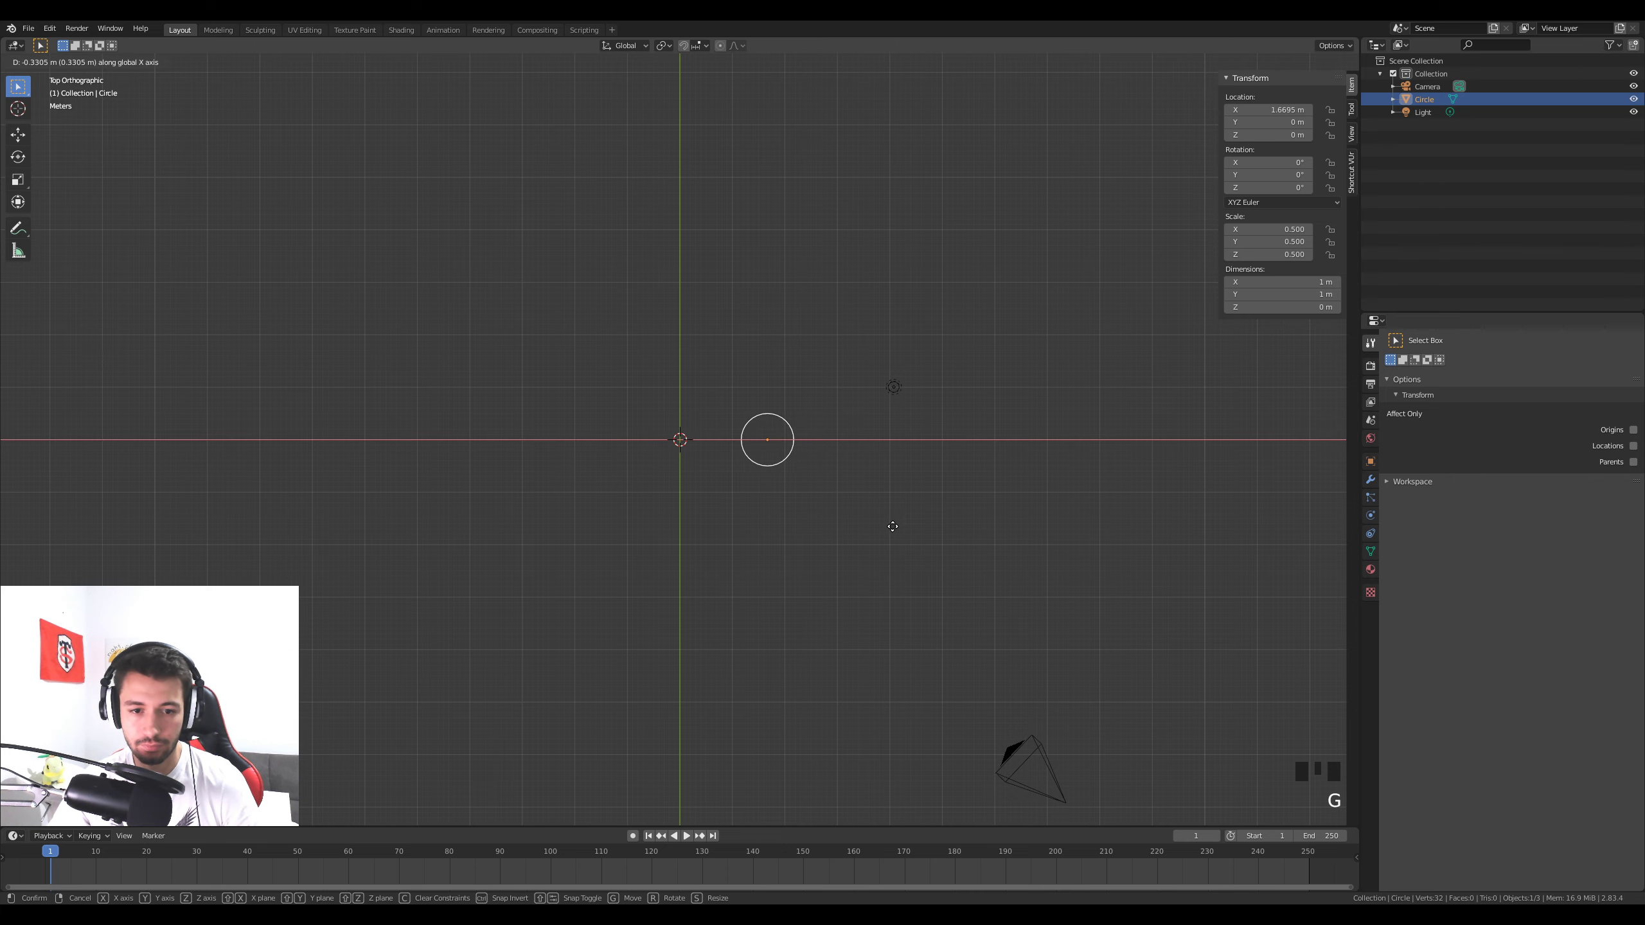
click(892, 526)
Rotate the circle 90° around the X axis
scroll(910, 530, up, 7)
scroll(918, 540, down, 5)
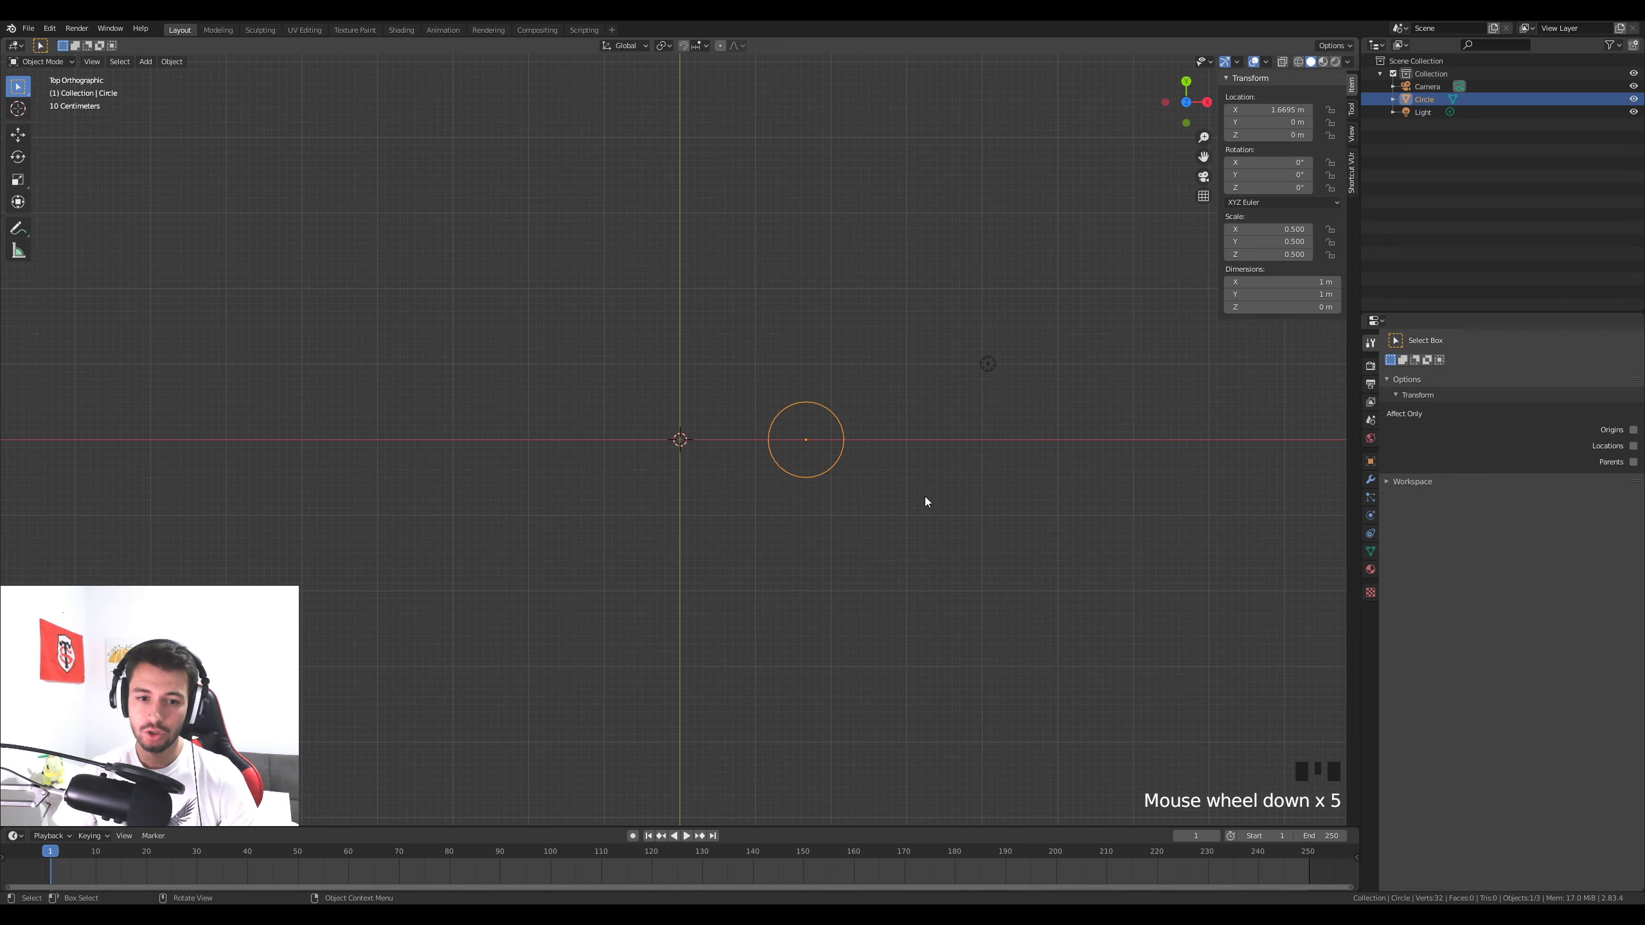
scroll(881, 583, up, 3)
text(r)
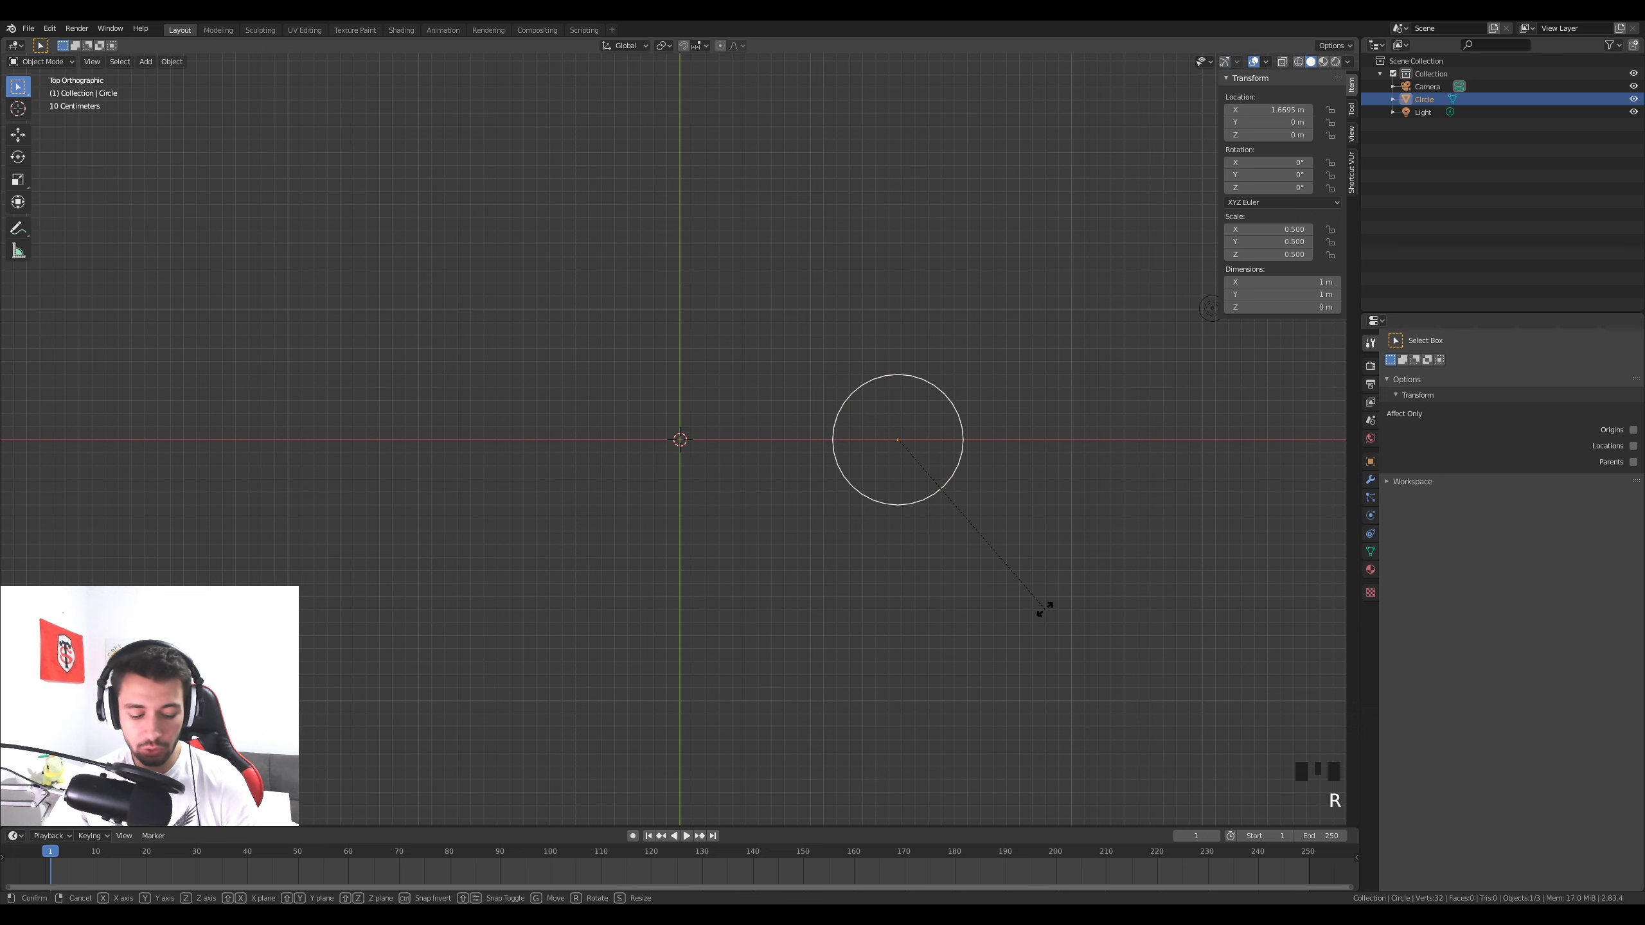
text(x)
text(90)
key(Return)
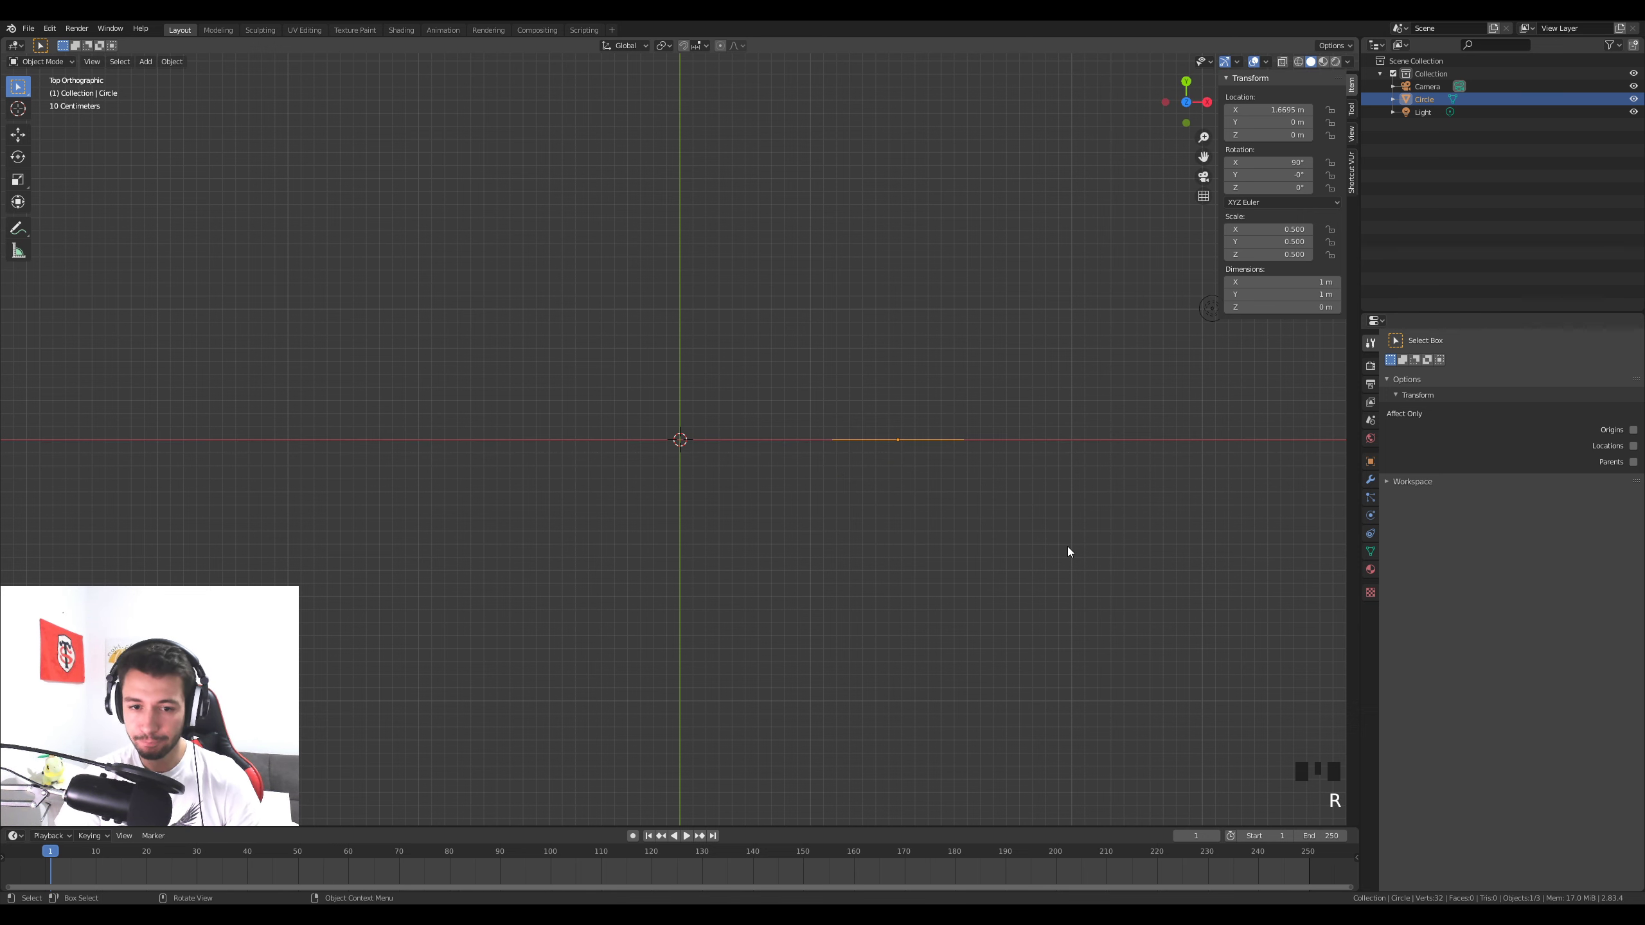
In Edit Mode, extrude the circle along the global Y axis into an open cylinder, with the extruded ring at local Z -3 m
shift+middle_drag(928, 492, 865, 572)
key(Tab)
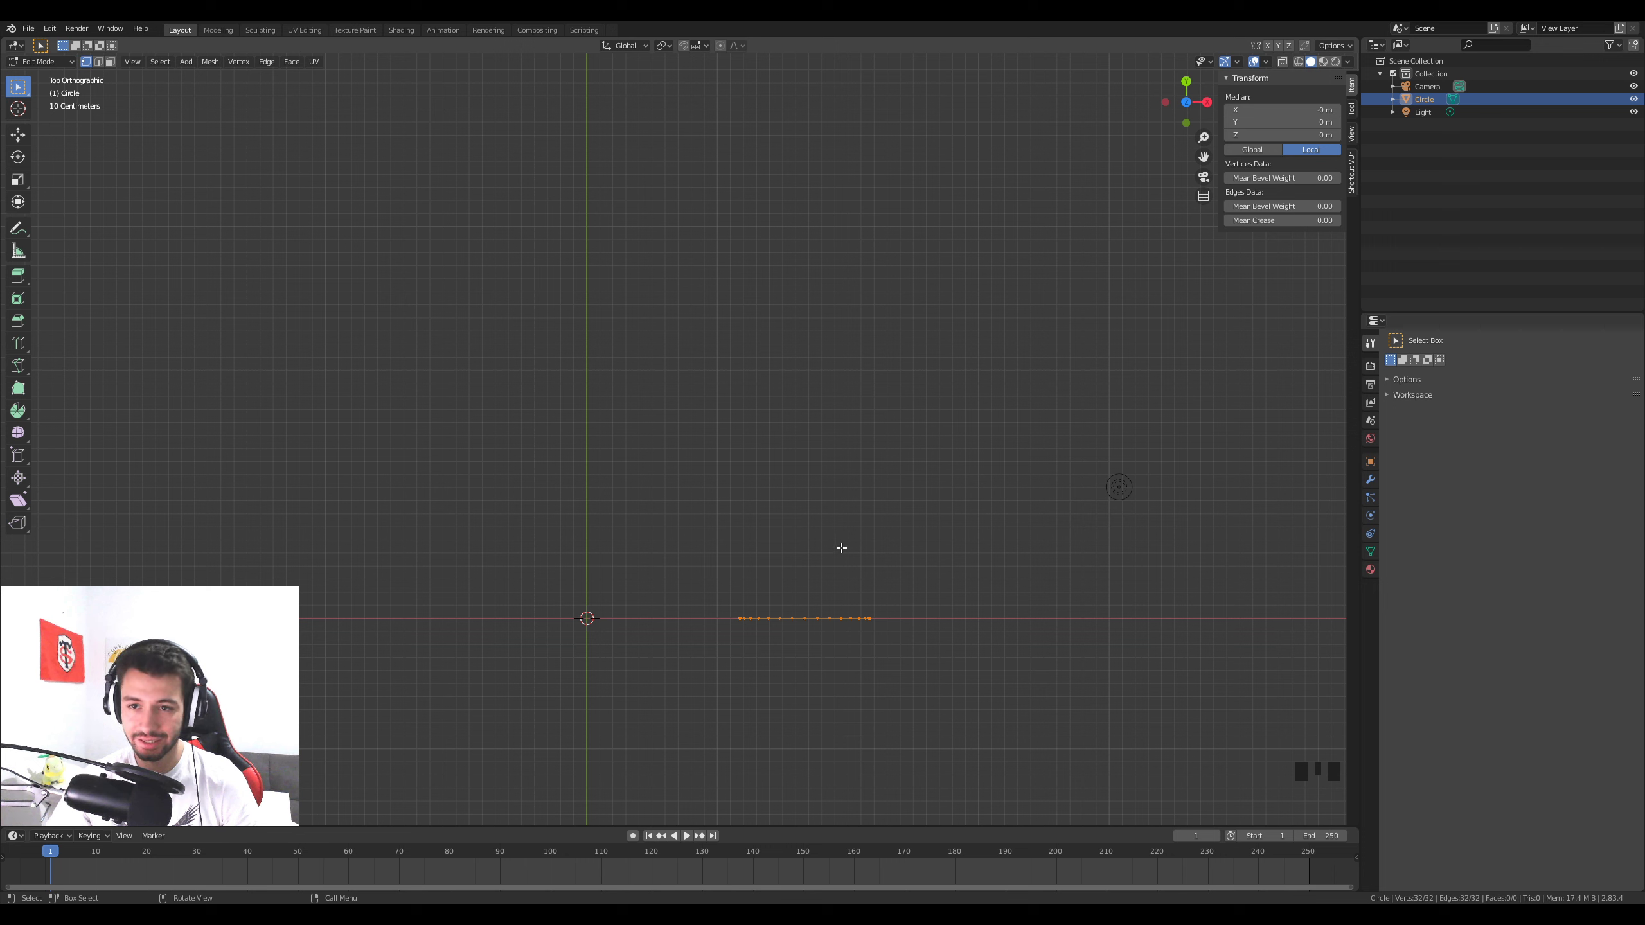
key(e)
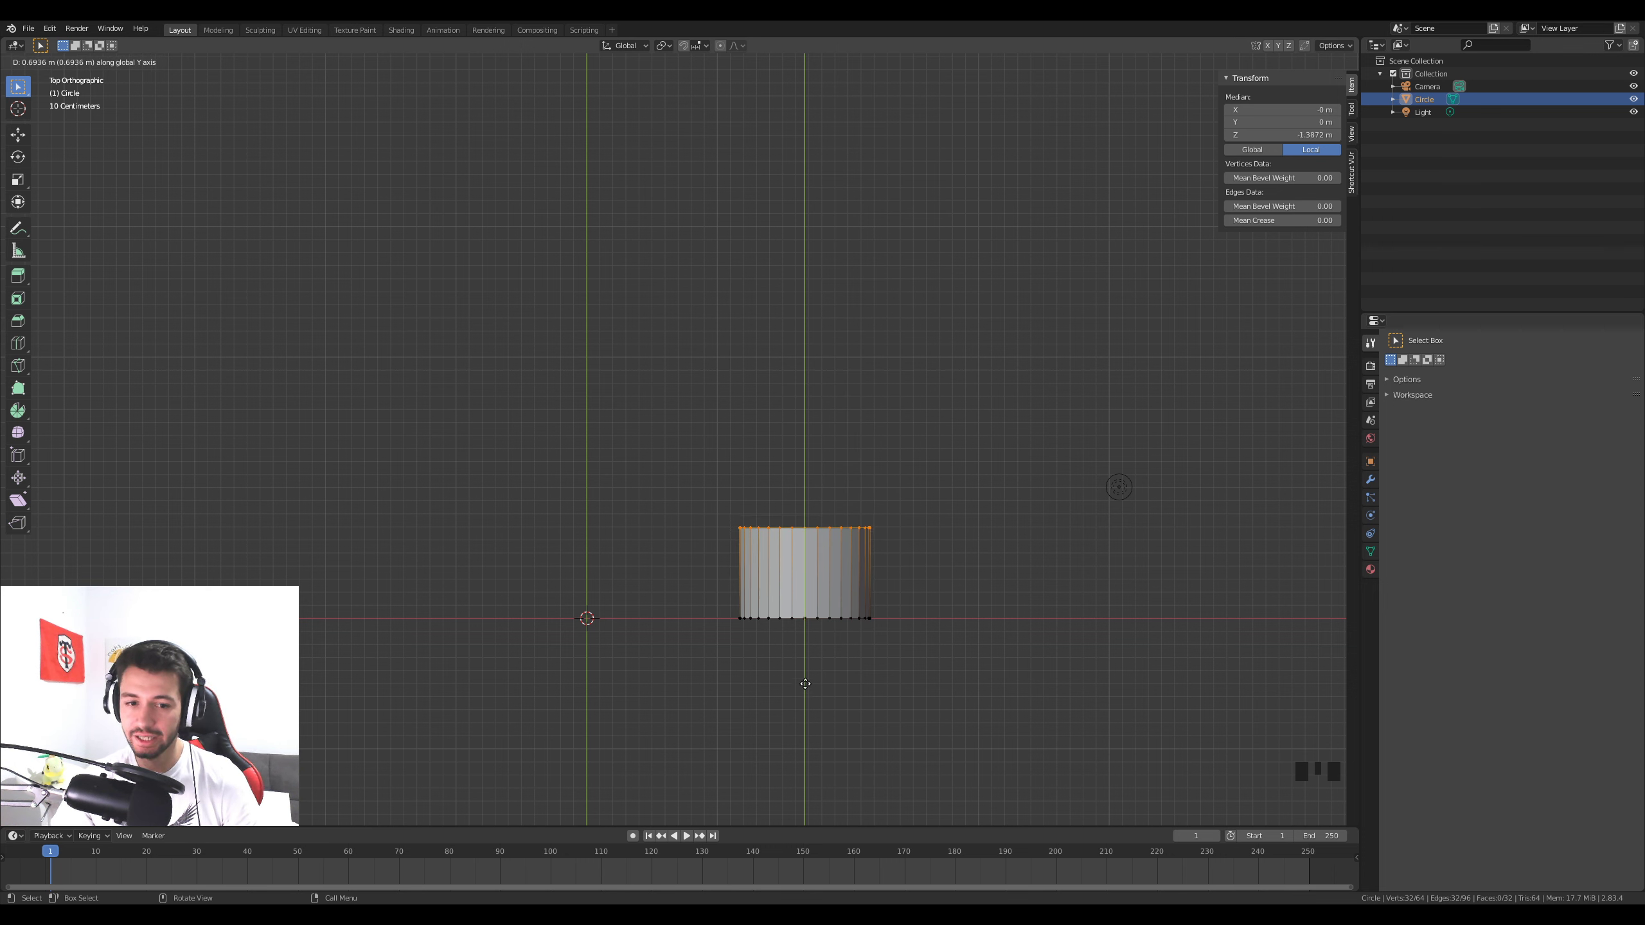
click(788, 615)
key(g)
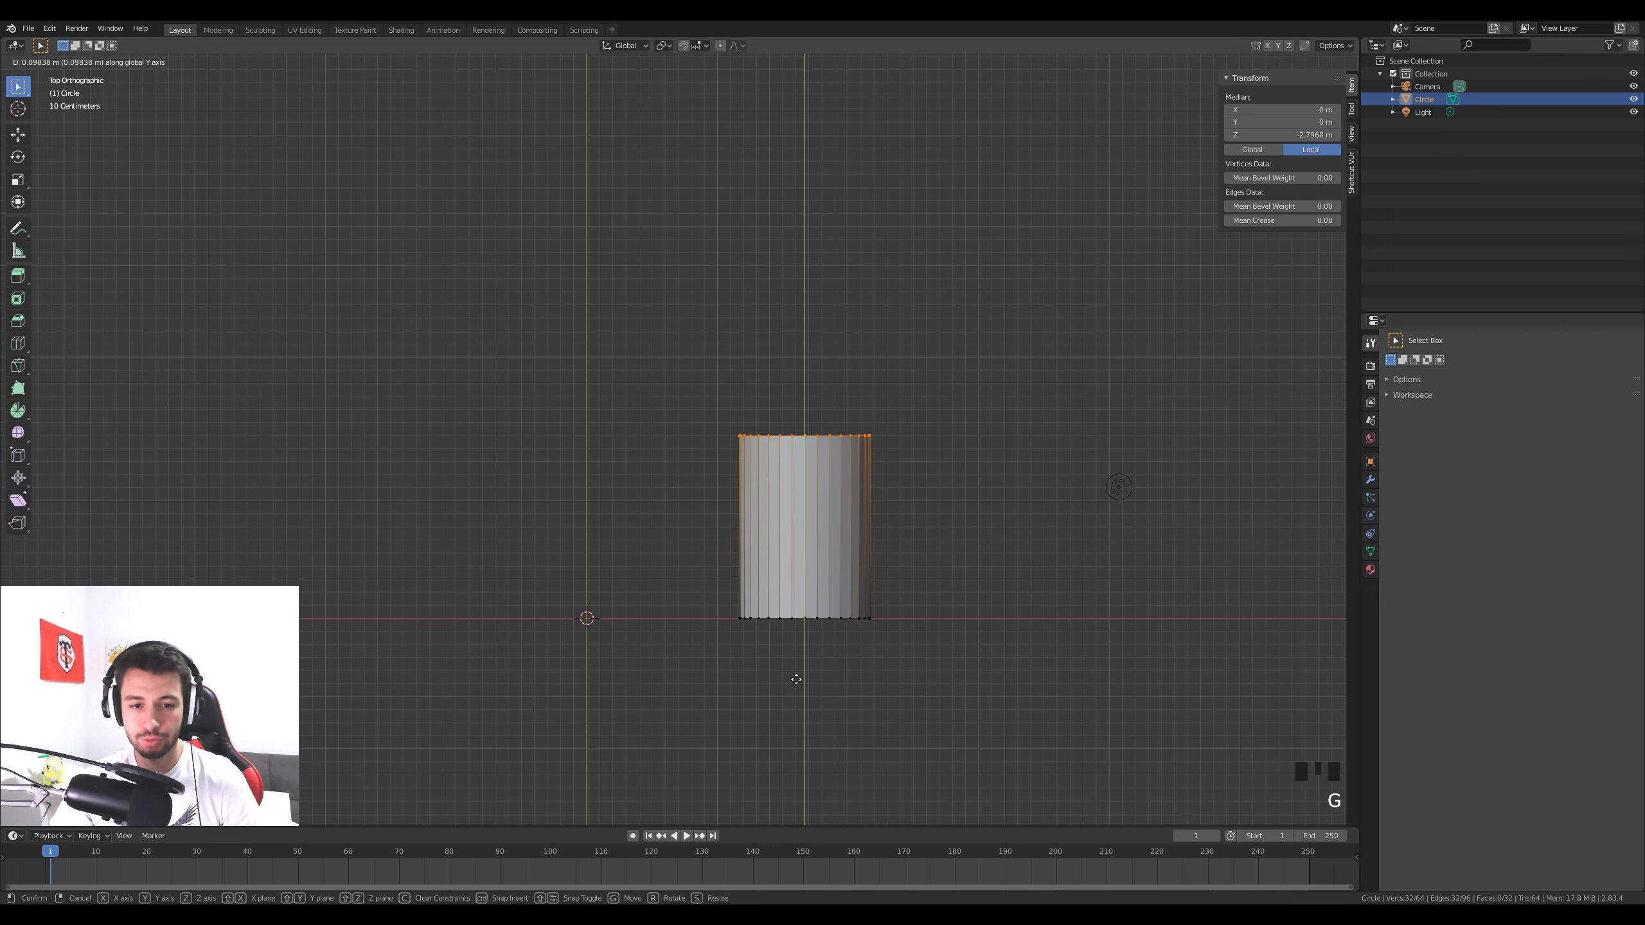
click(793, 668)
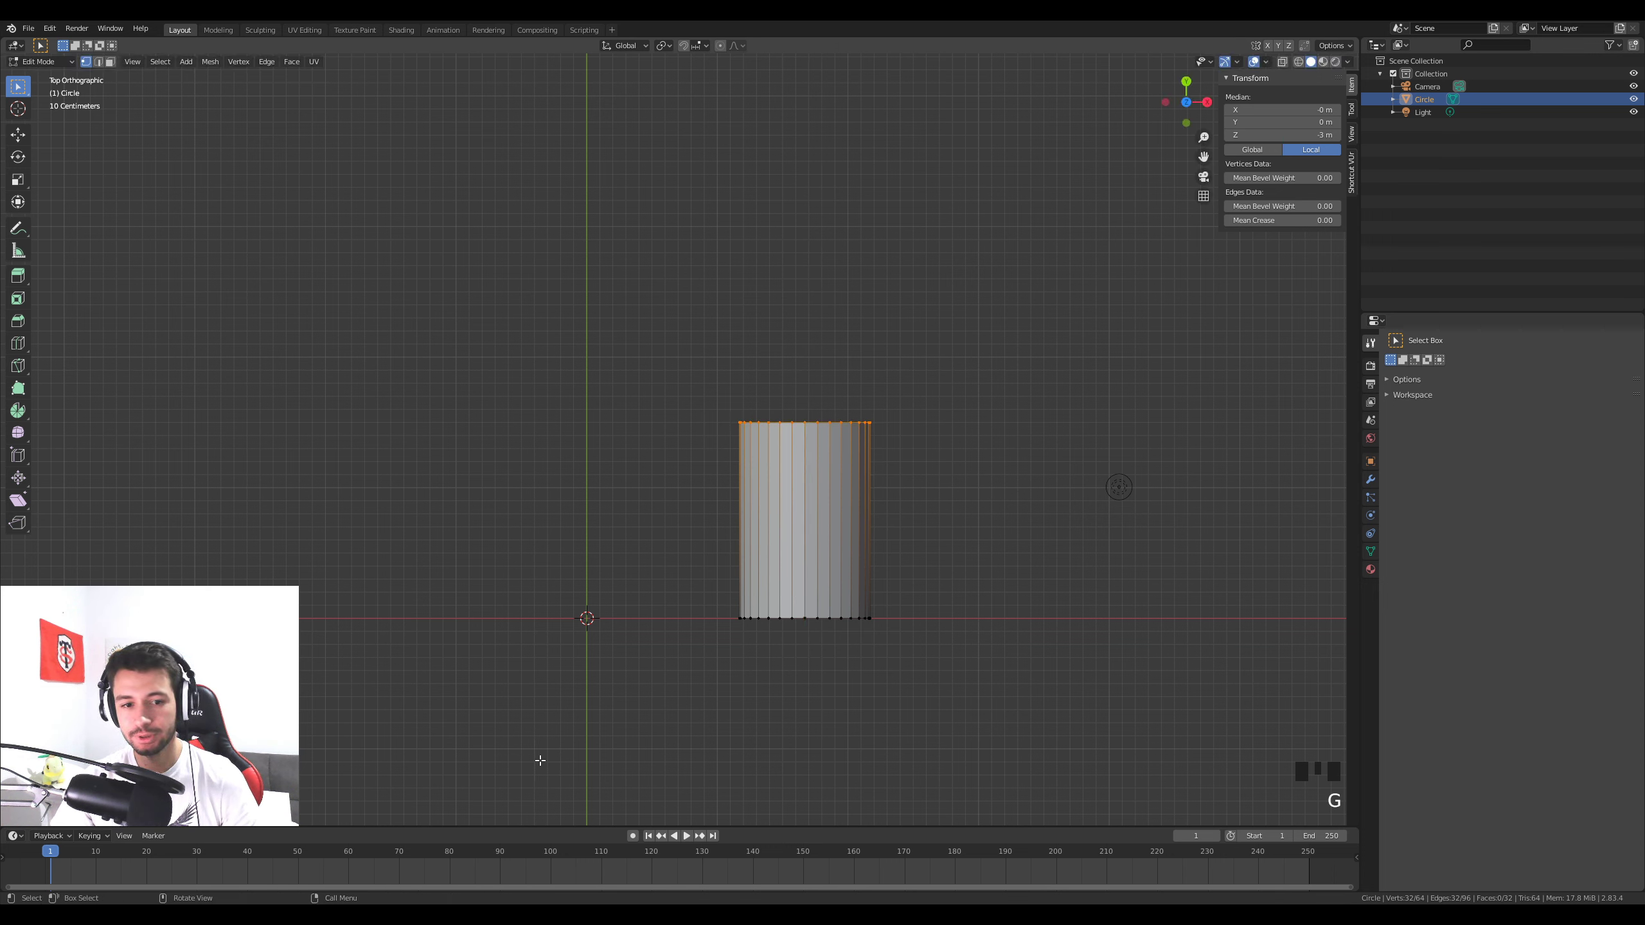
Sketch annotation strokes outlining a bent tube that curves from the cylinder's extruded end toward the Y axis
scroll(650, 468, down, 1)
shift+middle_drag(650, 467, 709, 460)
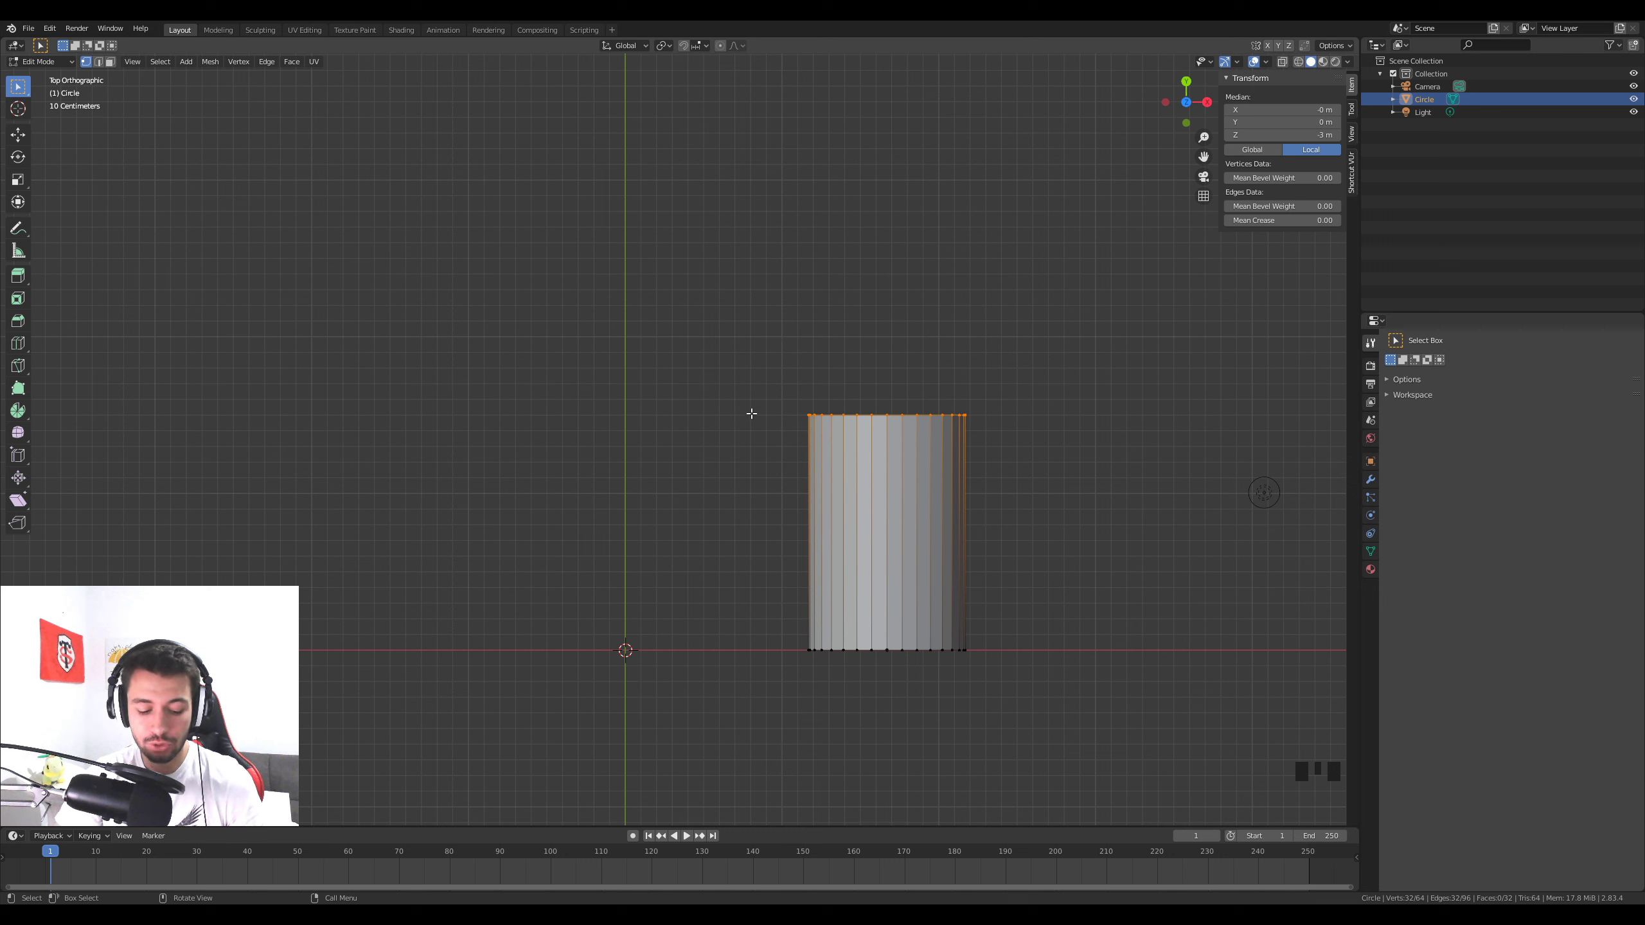
key(d)
drag(737, 411, 736, 429)
mouse_move(731, 421)
mouse_down()
mouse_move(747, 420)
mouse_move(718, 361)
mouse_up()
mouse_move(966, 414)
mouse_down()
mouse_move(720, 250)
mouse_move(599, 234)
mouse_up()
drag(737, 363, 615, 351)
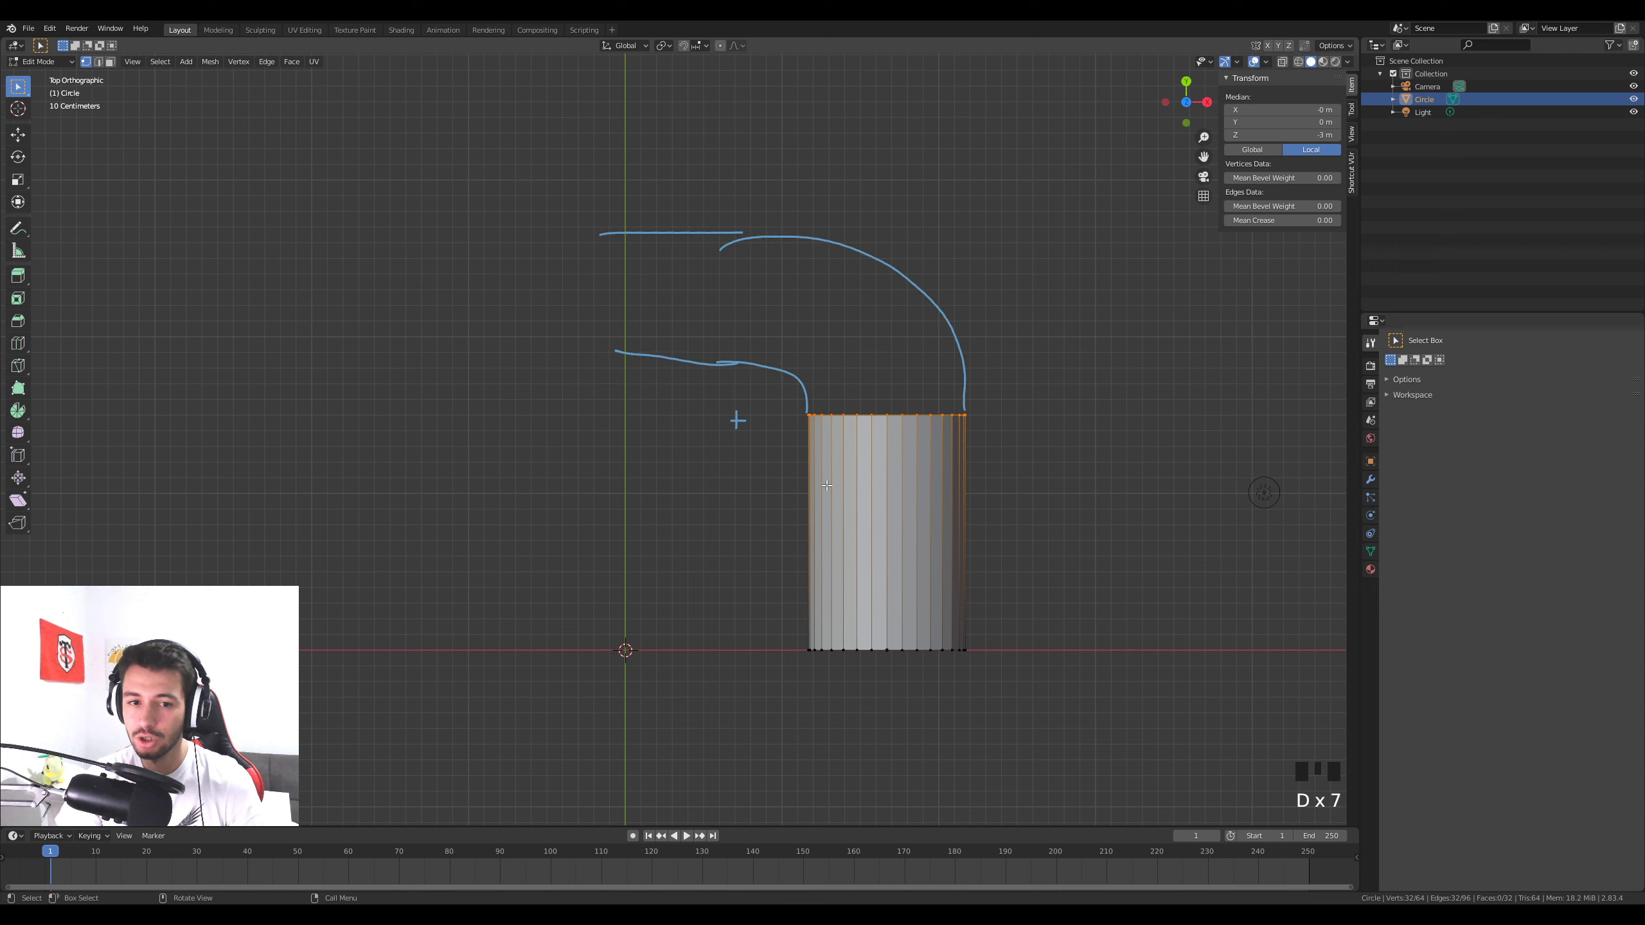
Undo the annotation strokes, keeping the extruded cylinder
key(ctrl+z)
key(ctrl+z)
key(ctrl+z)
key(ctrl+z)
key(ctrl+z)
key(ctrl+z)
key(ctrl+z)
key(ctrl+z)
key(ctrl+z)
key(ctrl+z)
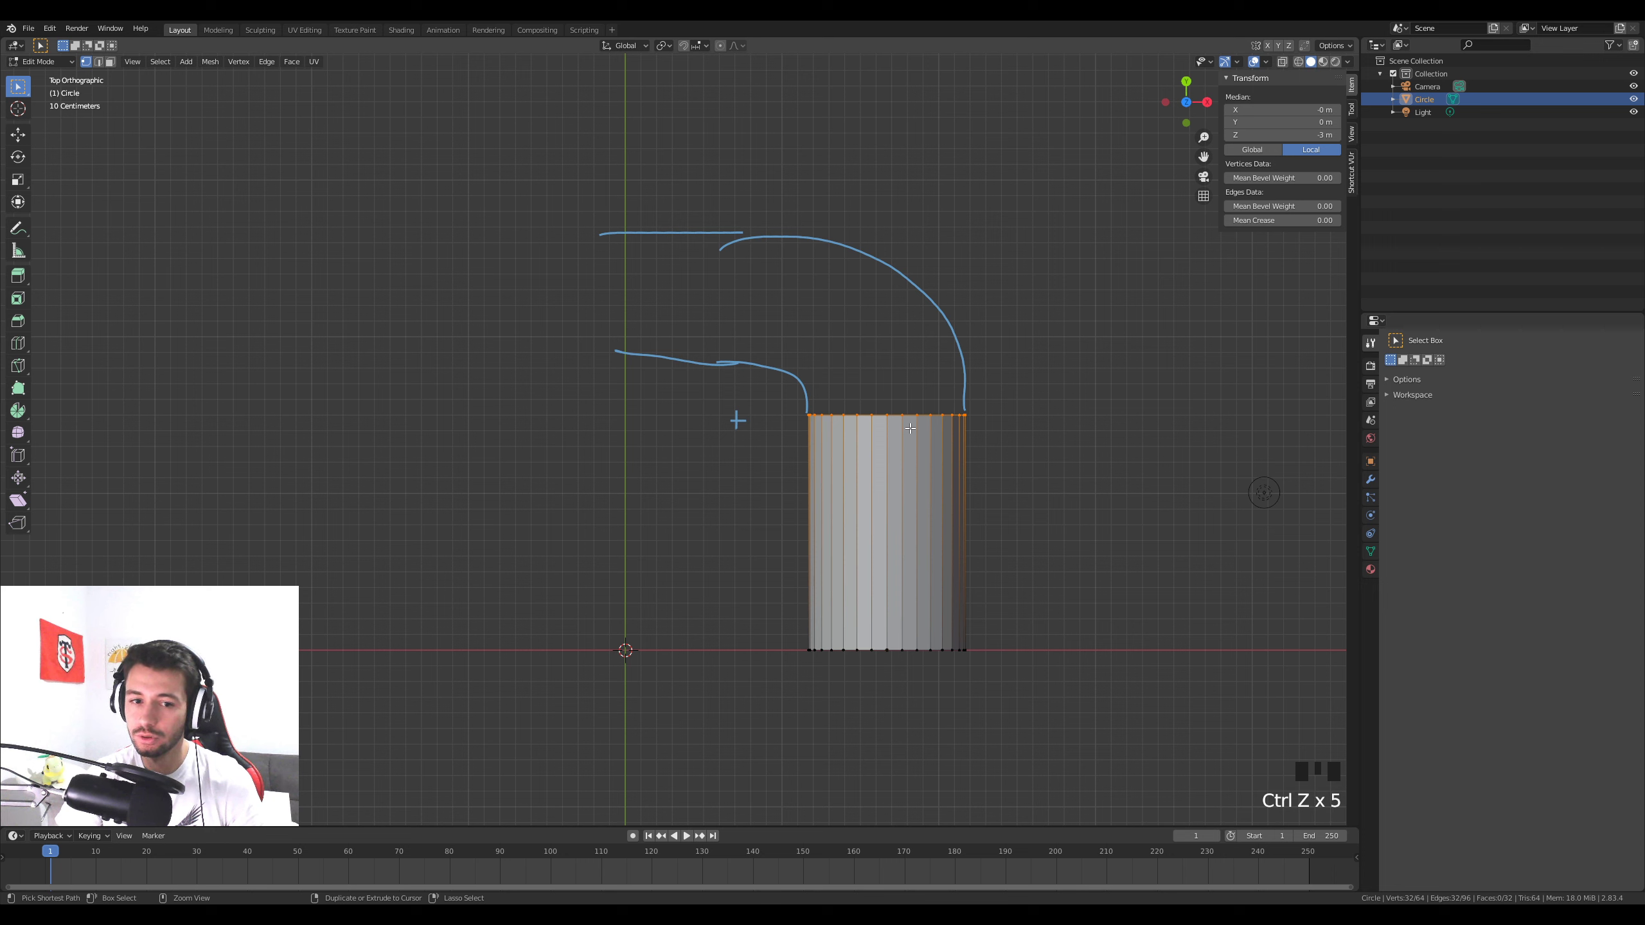
key(ctrl+shift+z)
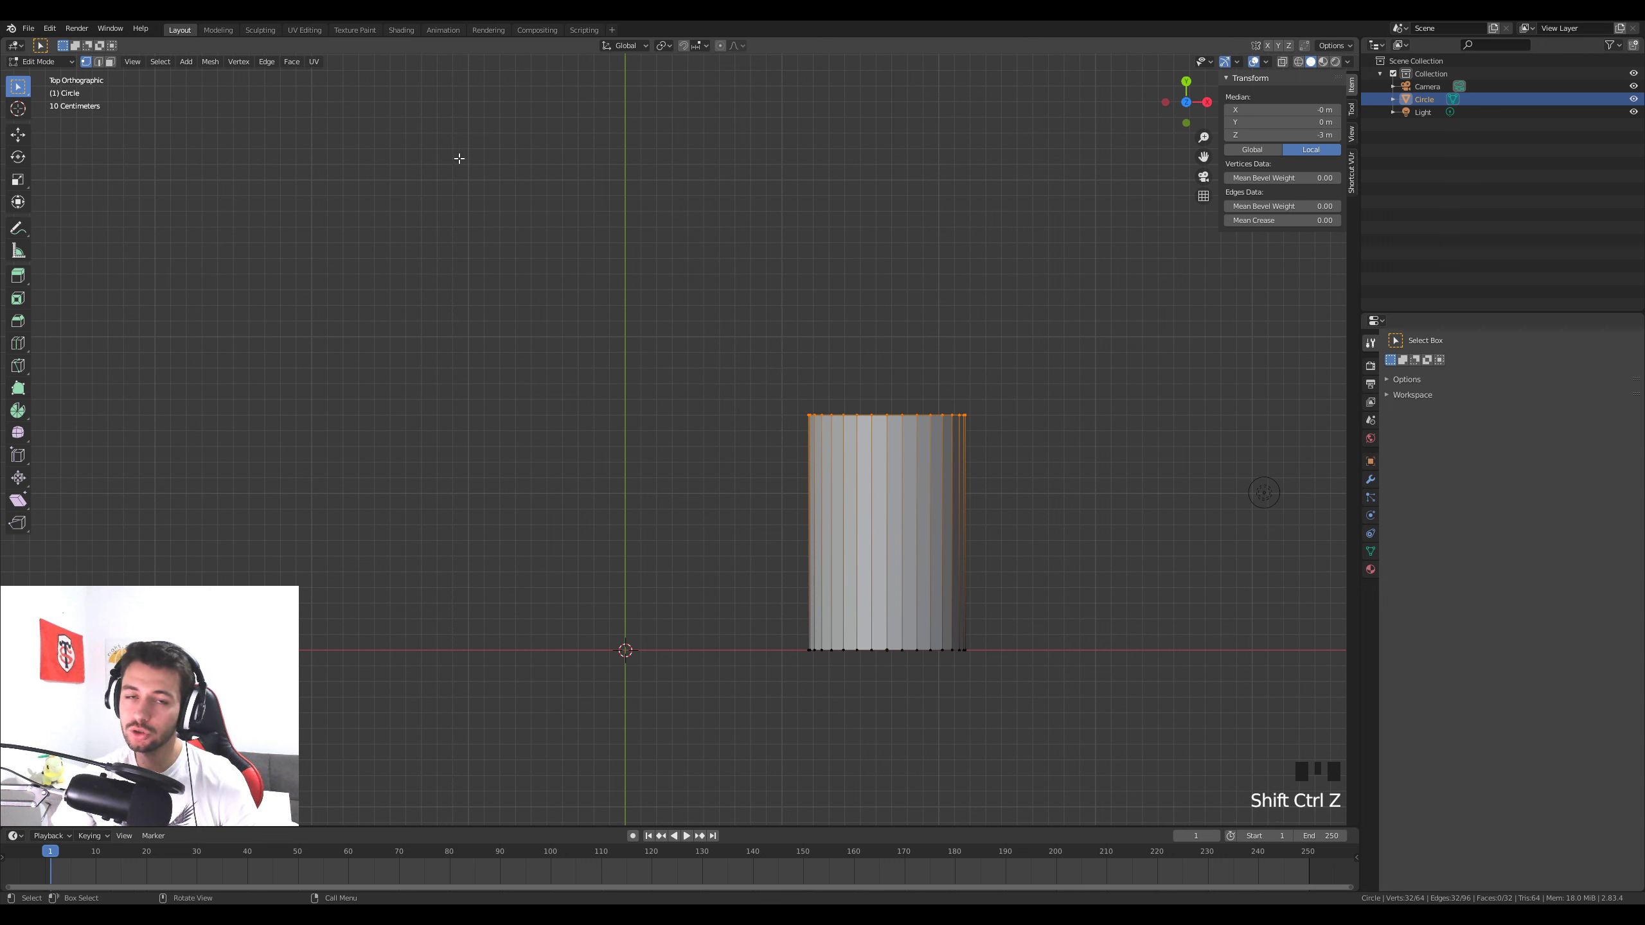
Place the 3D cursor at several spots with the Cursor tool, ending near the world origin, and return to the Select Box tool
click(20, 111)
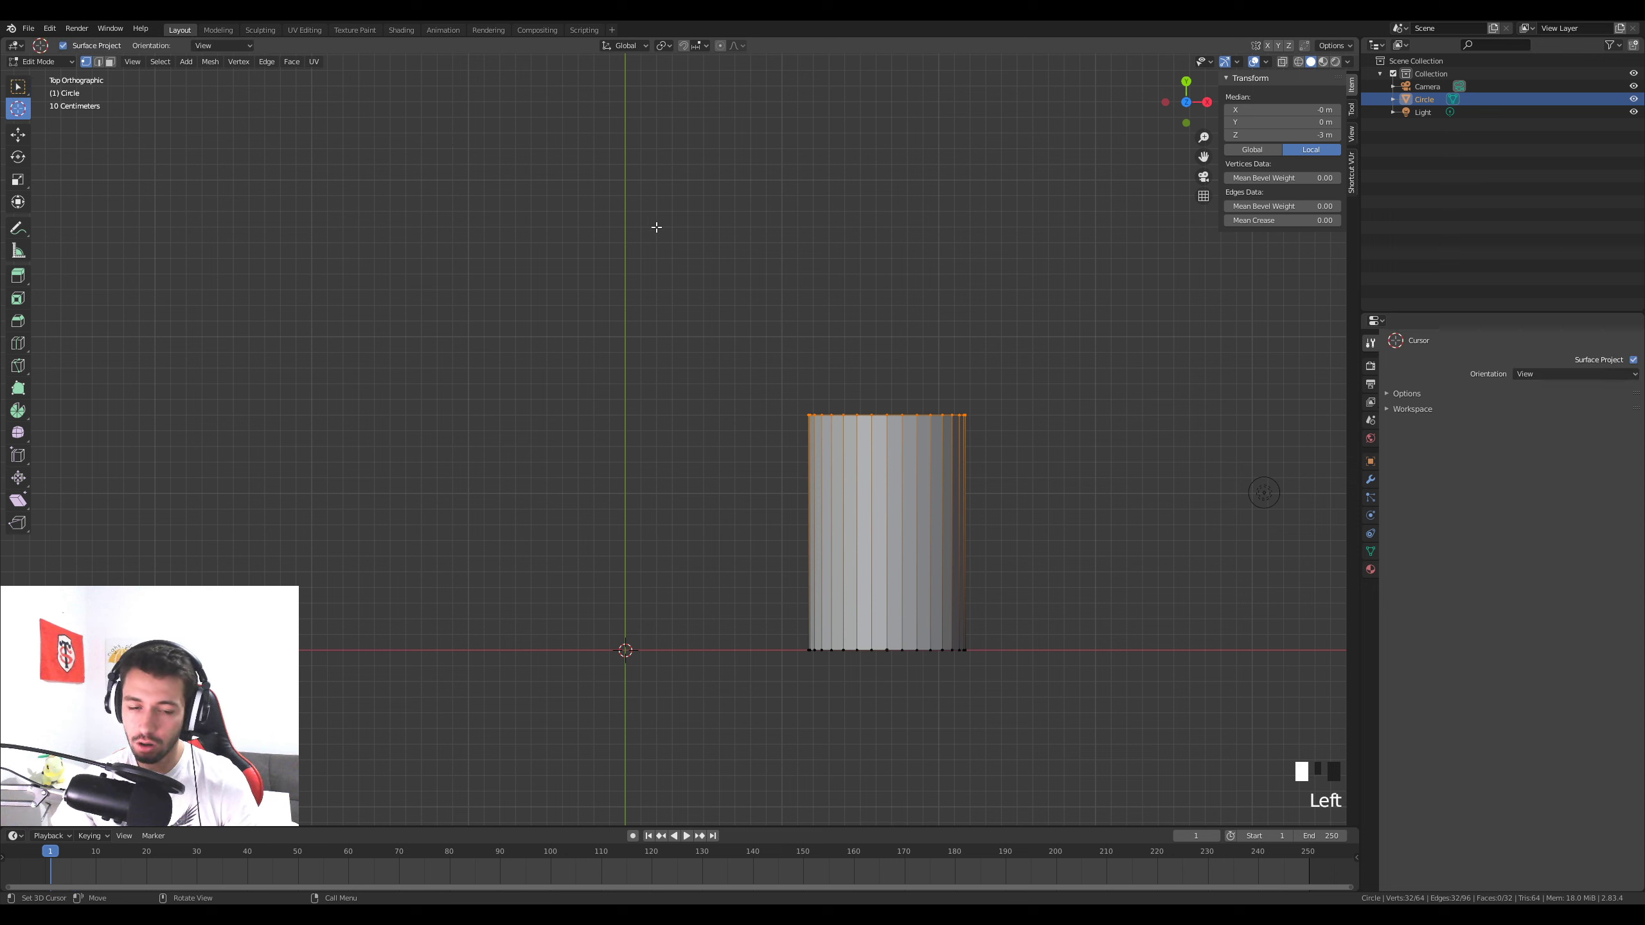
click(588, 425)
click(988, 252)
click(519, 253)
click(721, 415)
drag(982, 205, 621, 644)
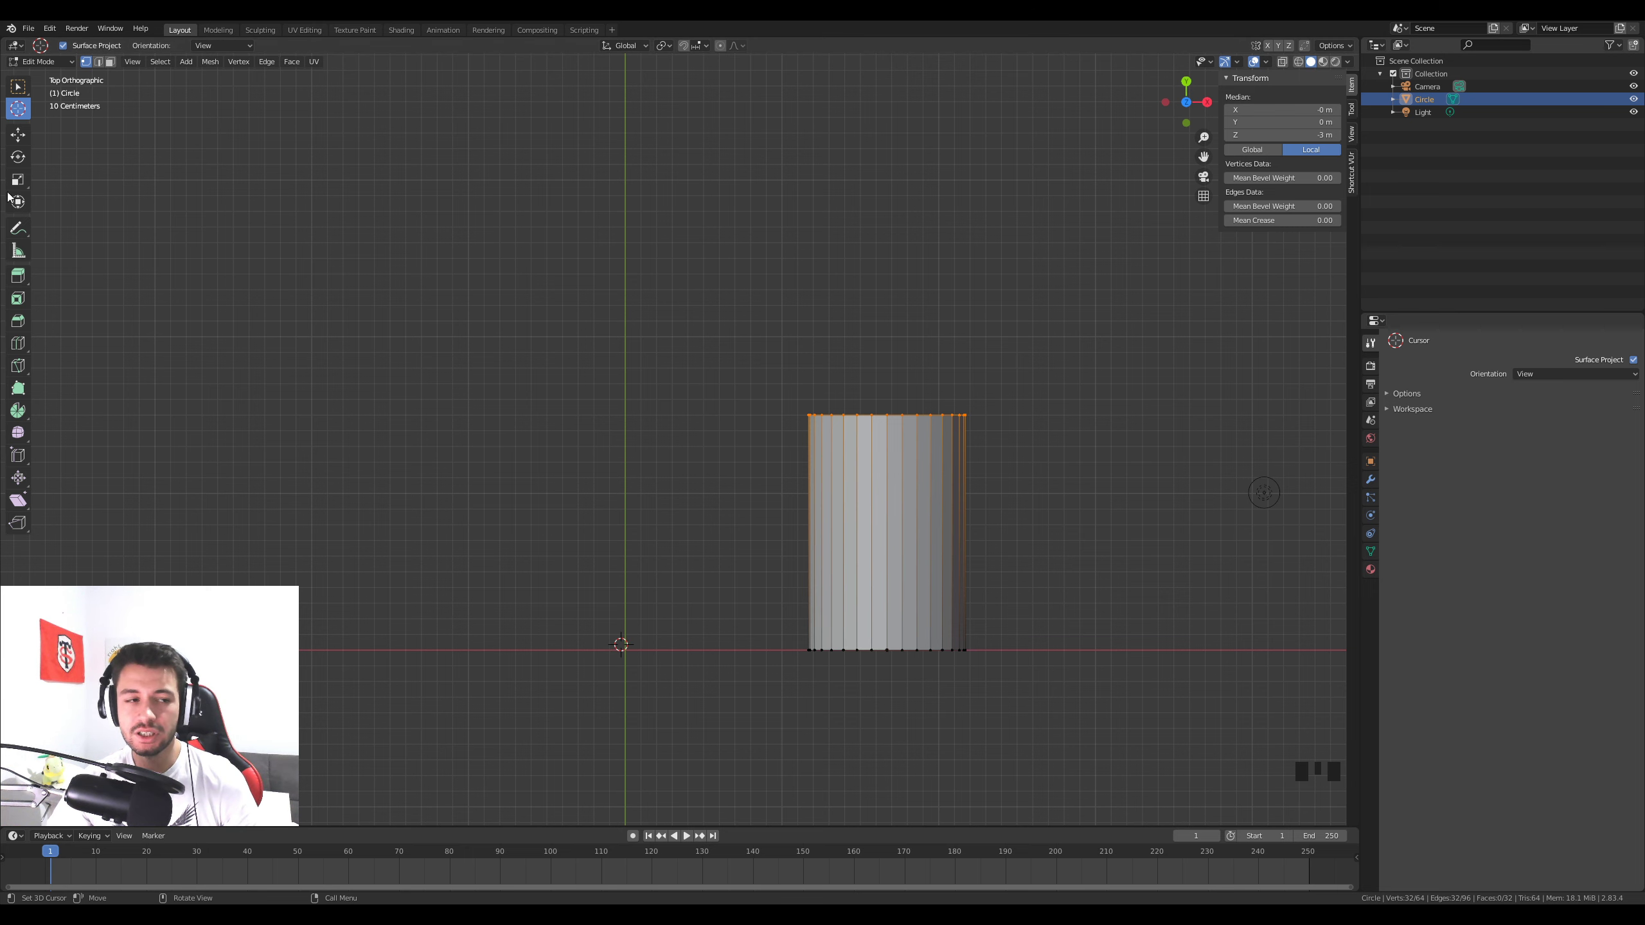
click(17, 88)
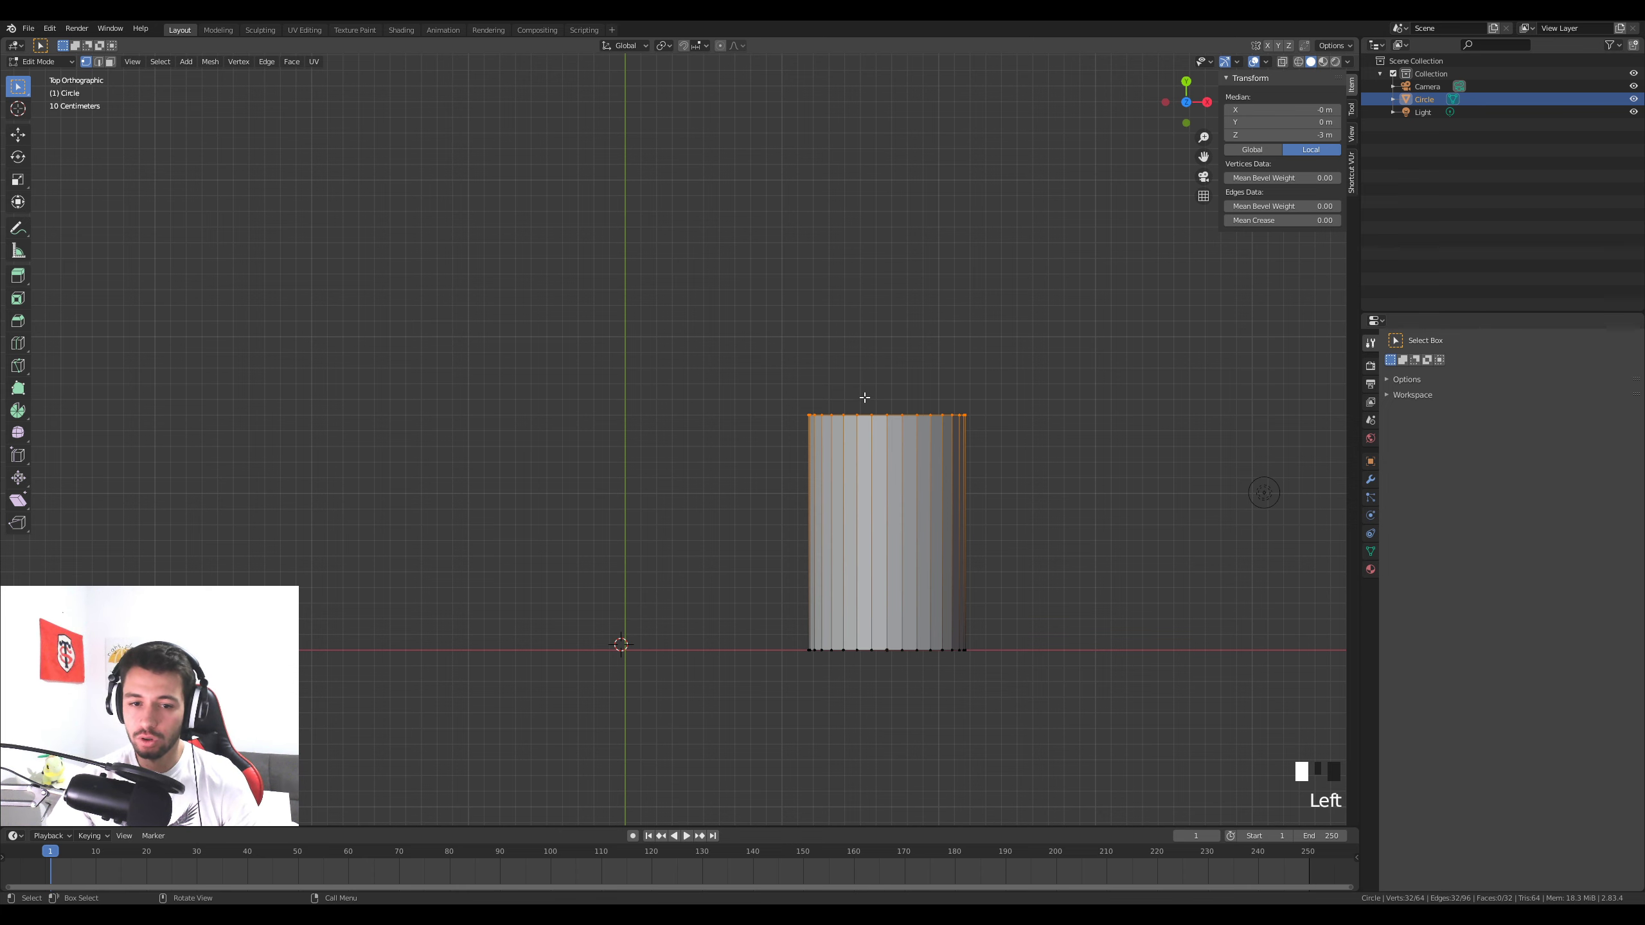
Reposition the 3D cursor around the cylinder while keeping Select Box active, ending just beyond the cylinder's extruded end
scroll(865, 397, up, 3)
scroll(866, 397, down, 1)
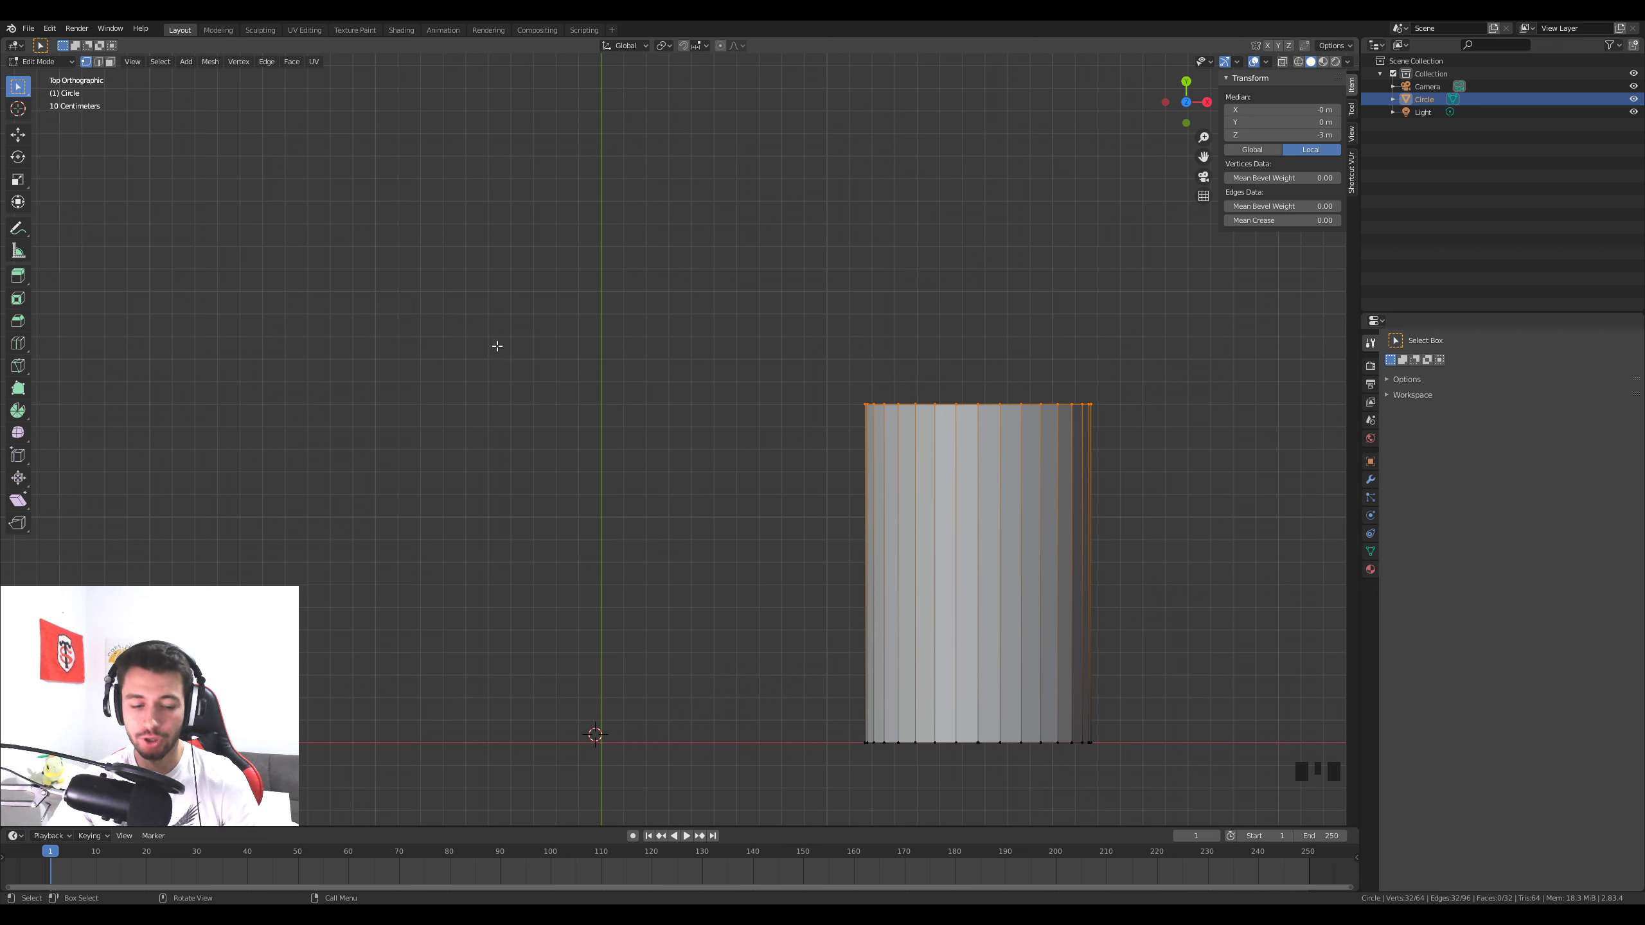
shift+right_click(788, 395)
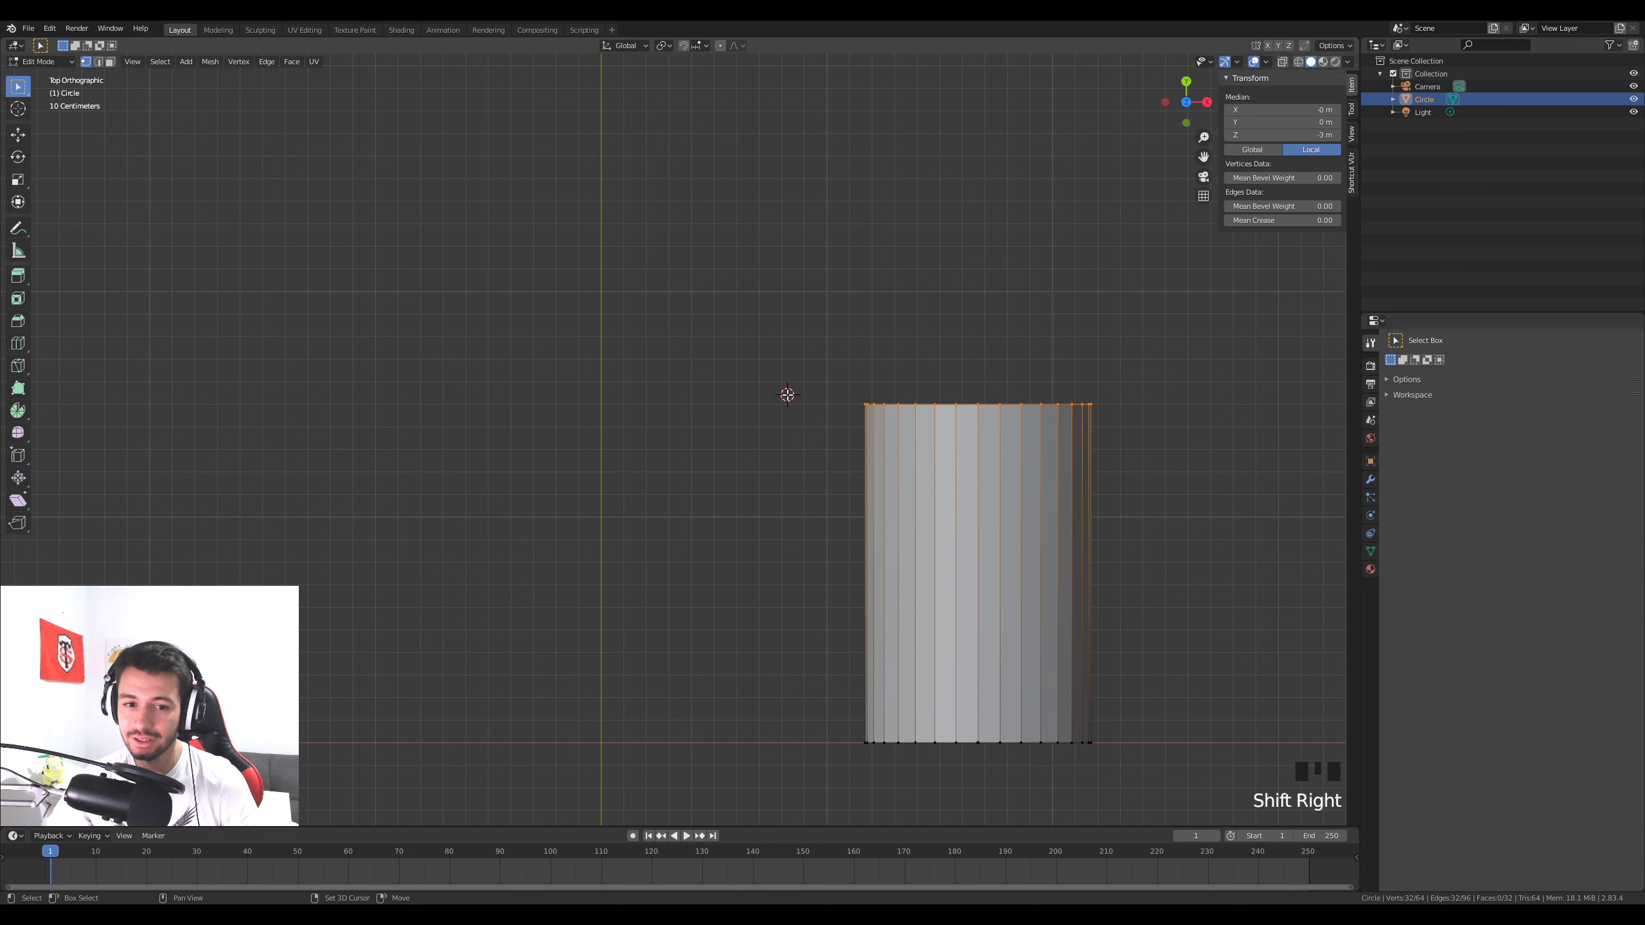
shift+right_click(695, 400)
shift+right_click(806, 308)
shift+right_click(696, 512)
shift+right_click(696, 513)
shift+right_click(953, 263)
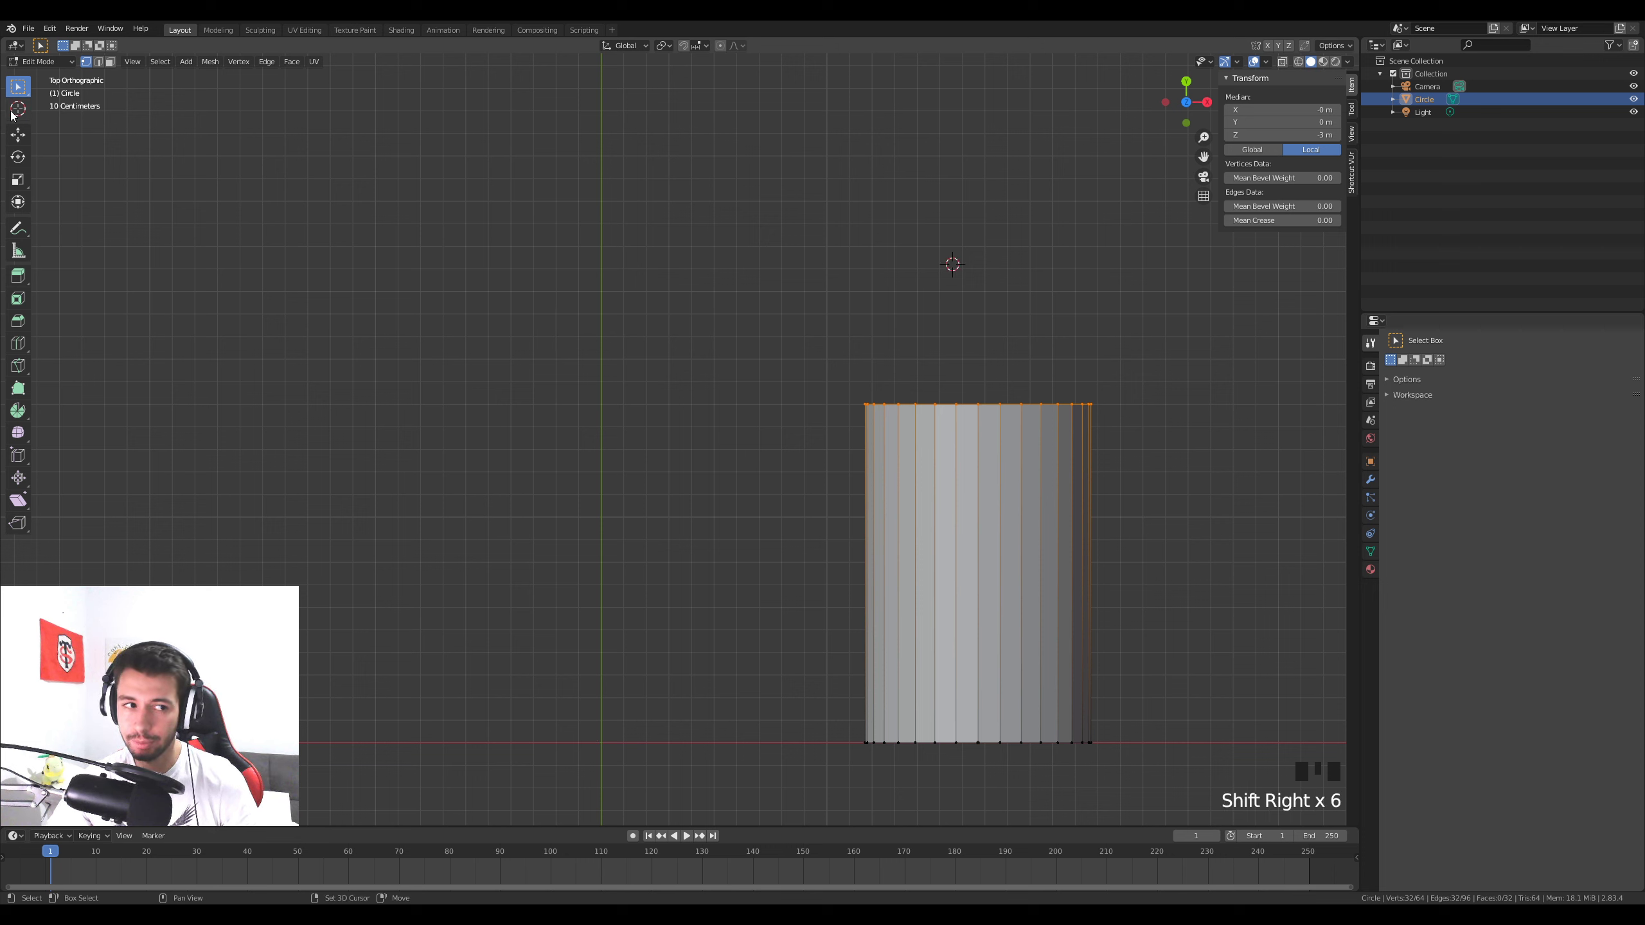
Place the 3D cursor beside the cylinder, level with its extruded end and on the side facing the Y axis
shift+right_click(677, 420)
shift+right_drag(865, 321, 800, 406)
scroll(852, 429, up, 5)
shift+middle_drag(1029, 382, 867, 449)
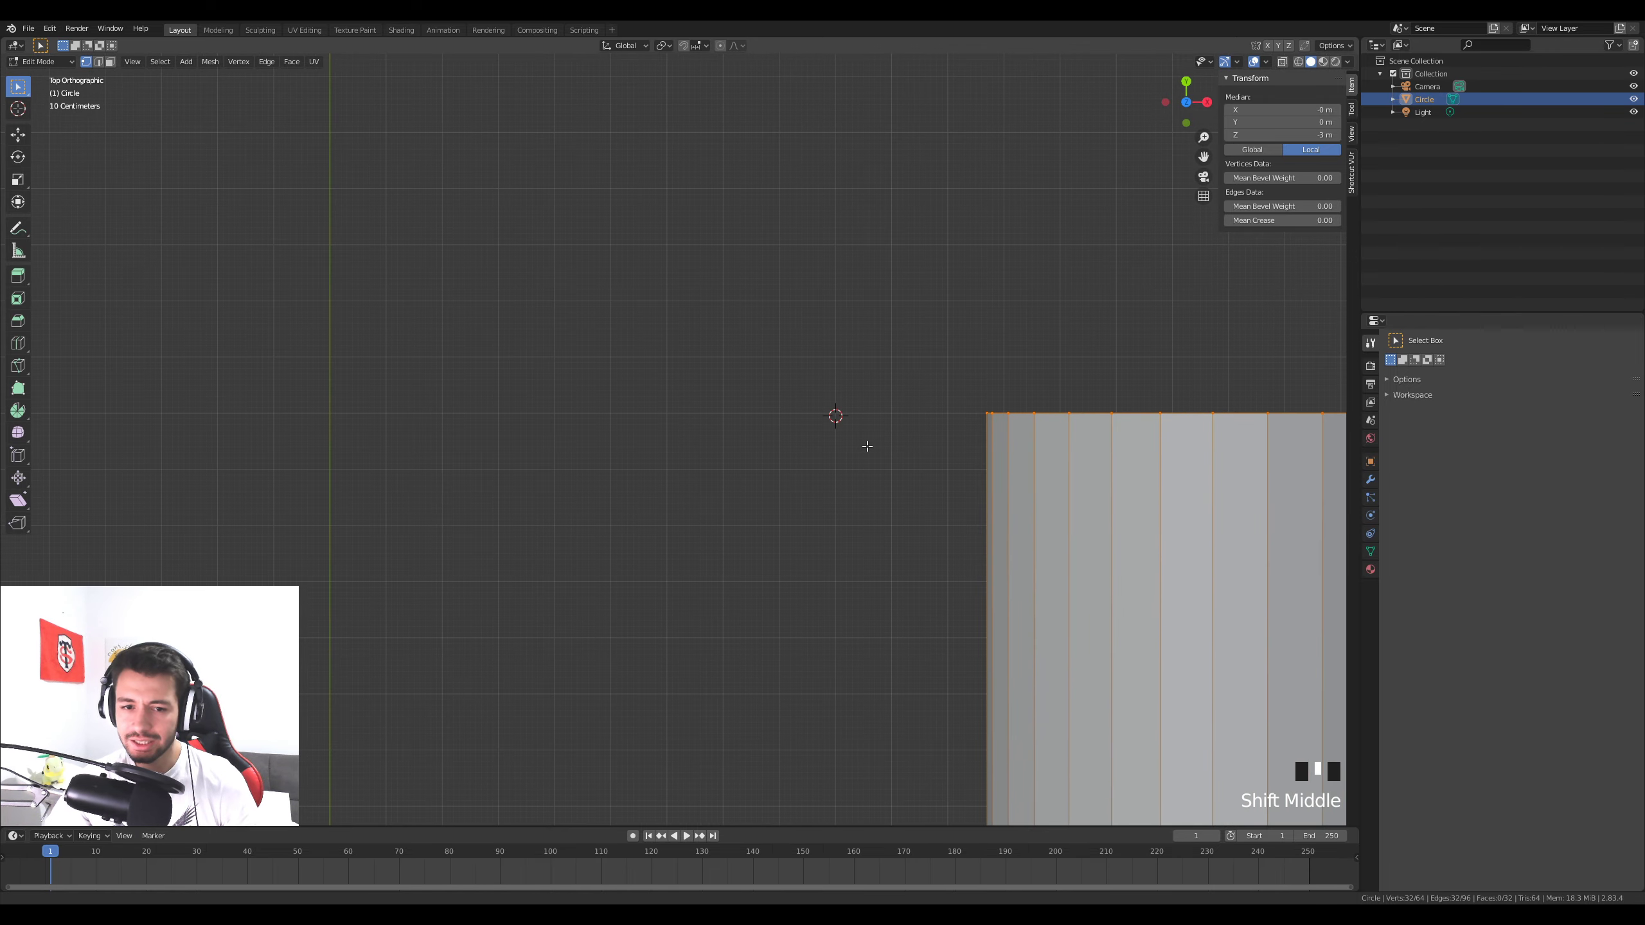
scroll(947, 398, up, 3)
shift+right_click(948, 394)
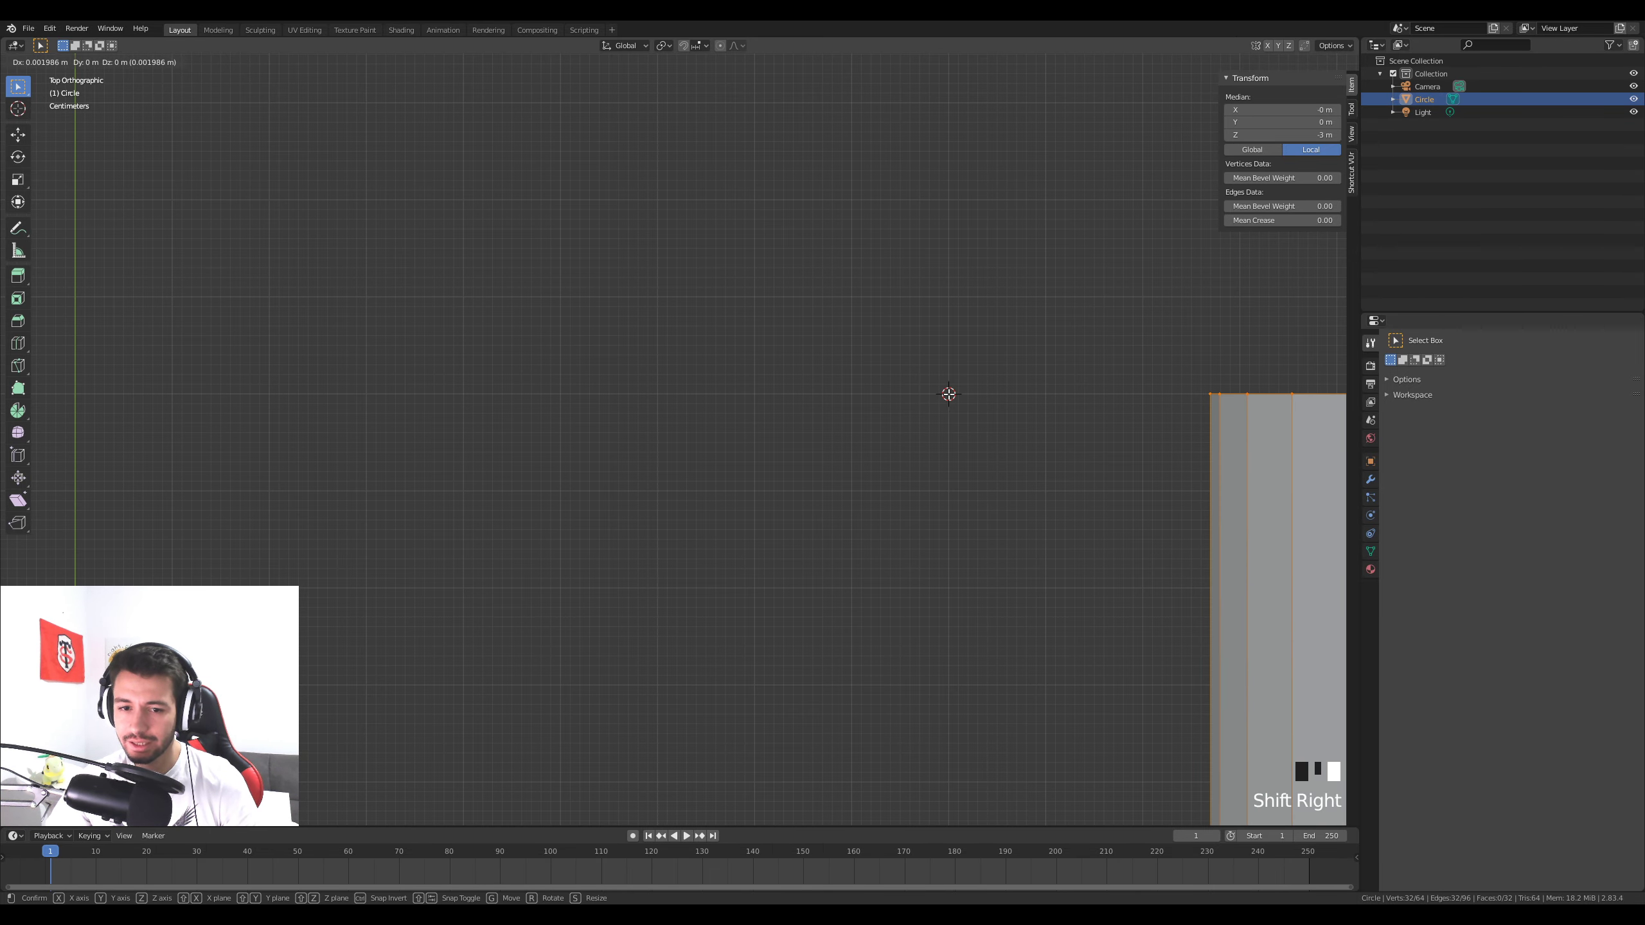
shift+right_click(941, 387)
shift+right_click(956, 395)
shift+right_click(958, 396)
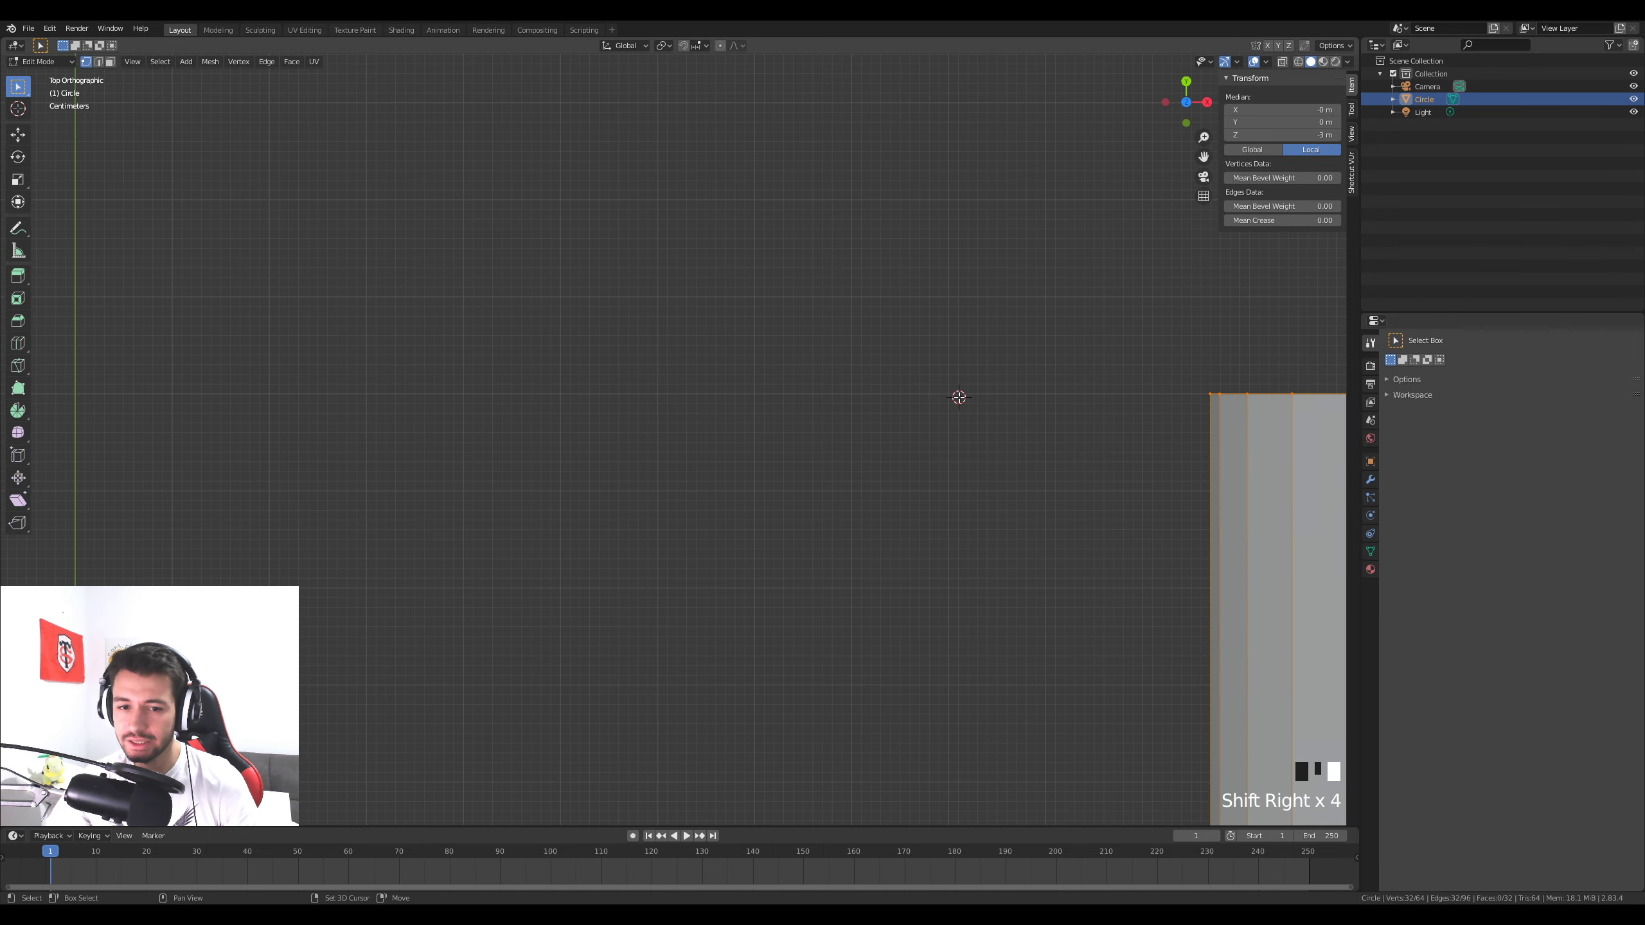
shift+right_click(947, 391)
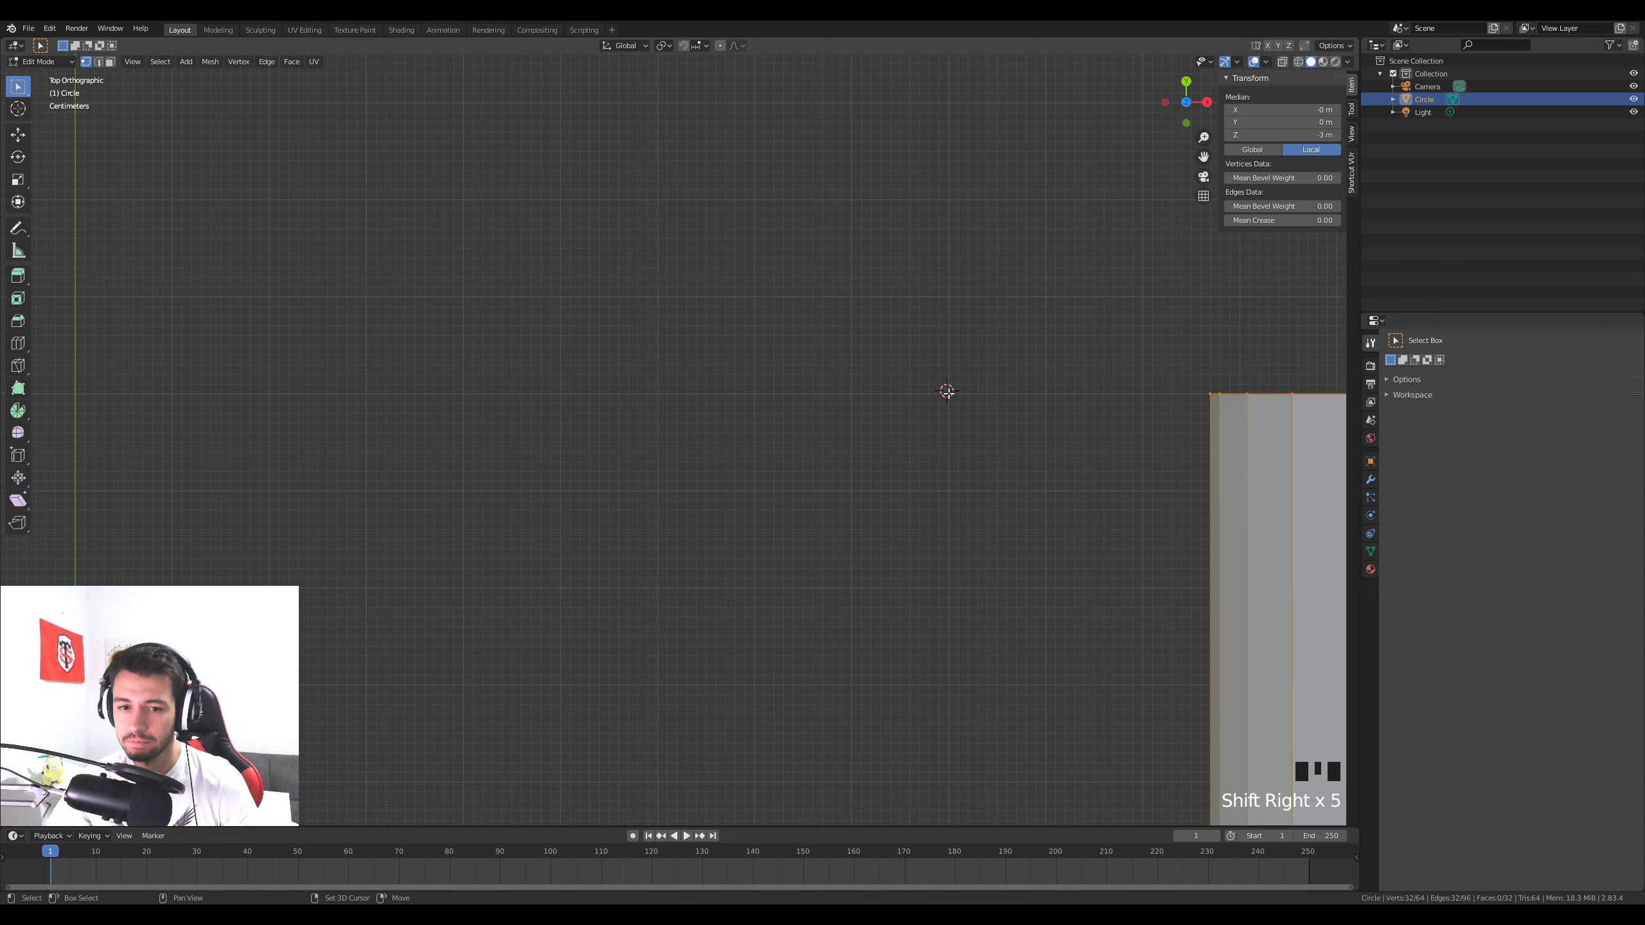
shift+right_click(949, 393)
Display the 3D cursor's location values and snap the cursor to the nearest grid point
click(1352, 108)
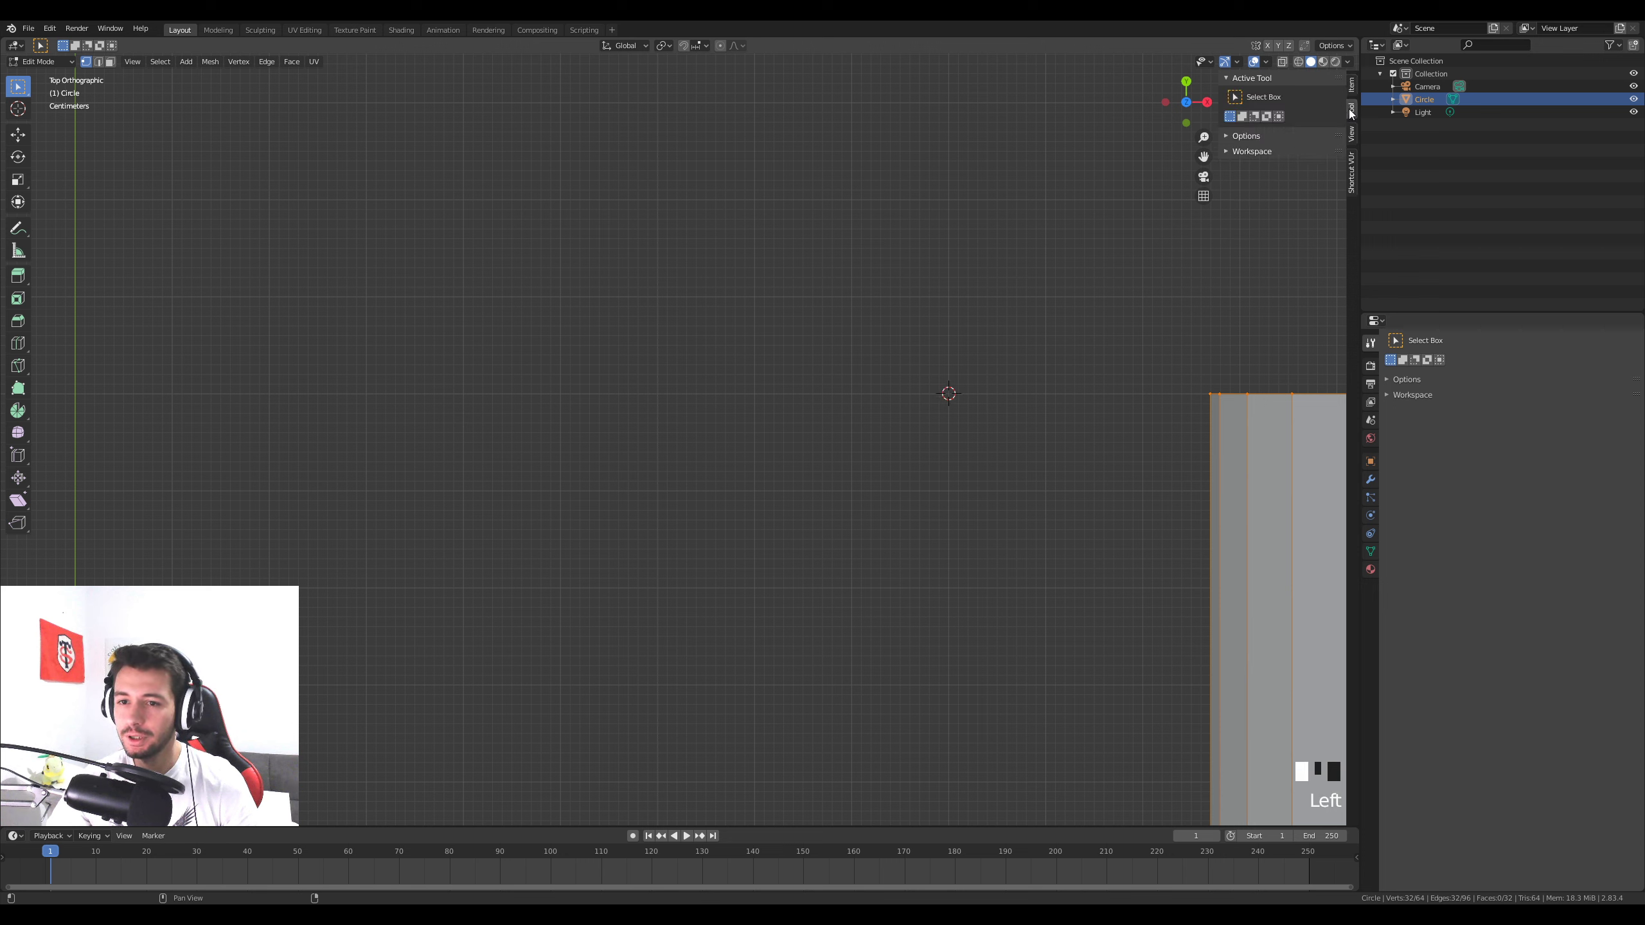
click(1354, 134)
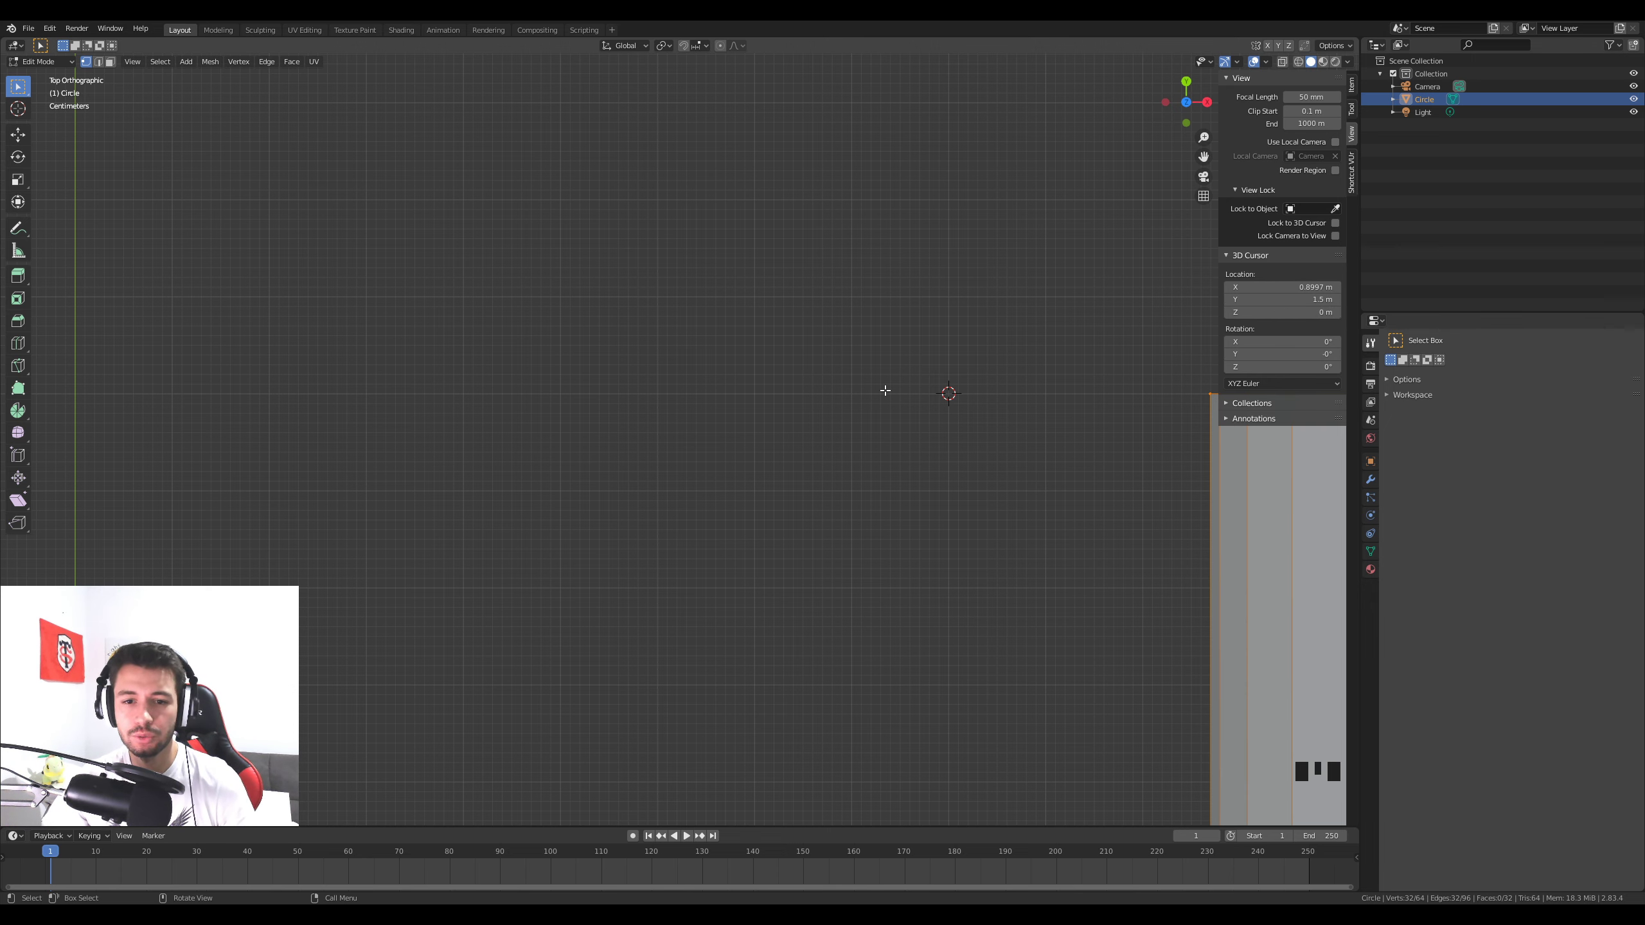
scroll(885, 390, up, 3)
scroll(1058, 386, down, 7)
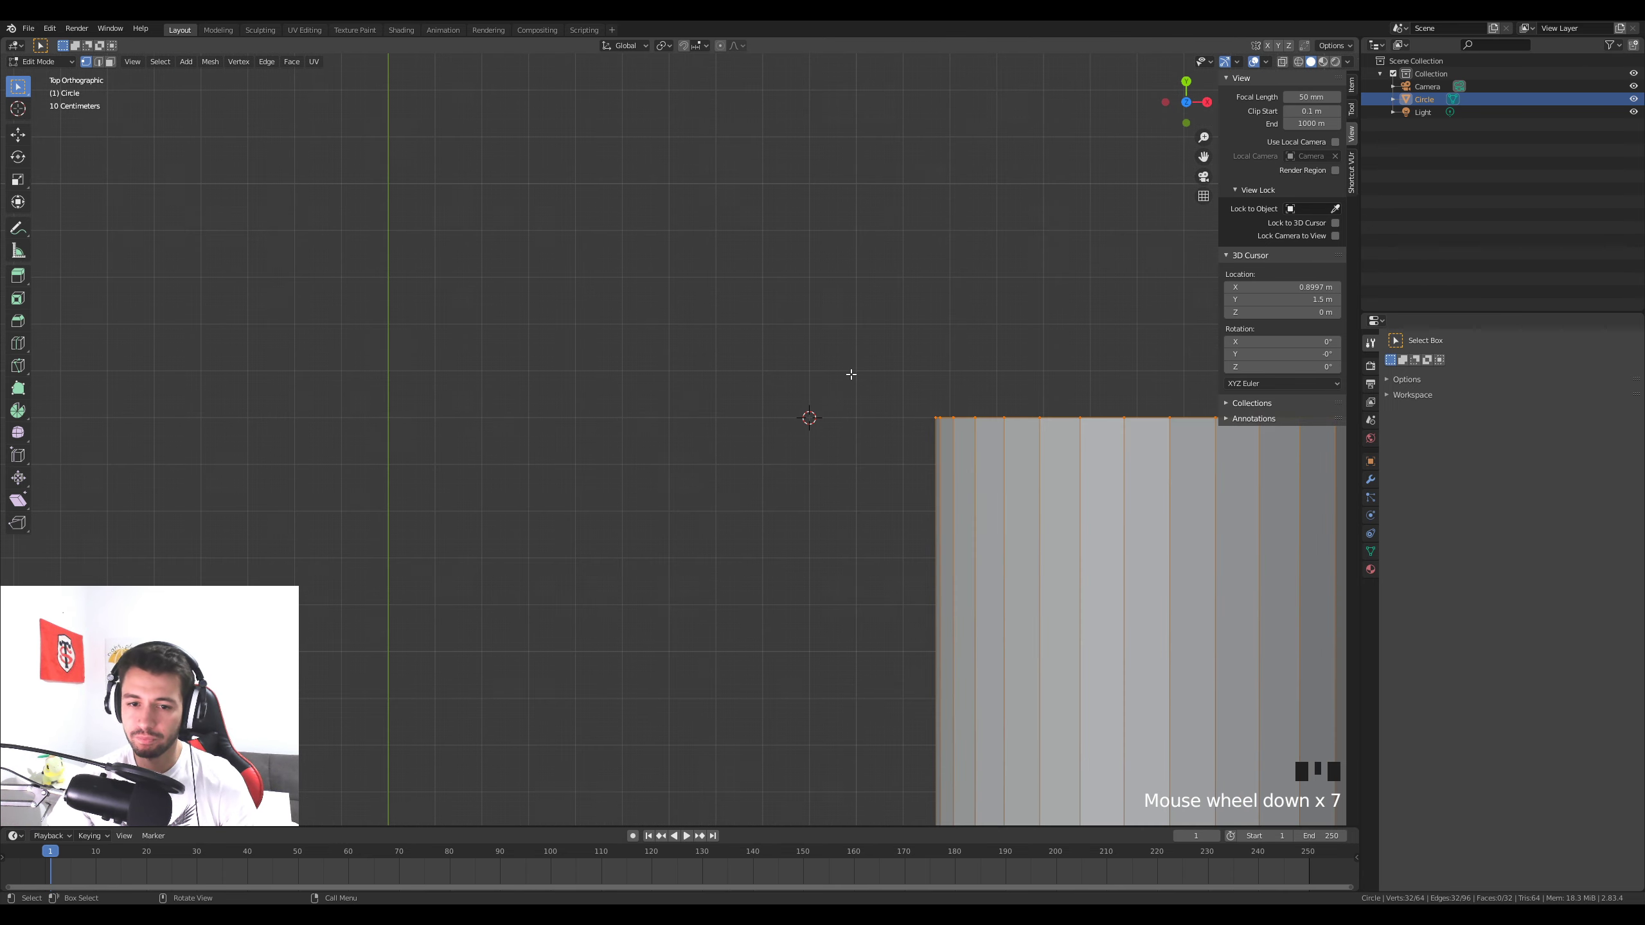
scroll(851, 375, down, 4)
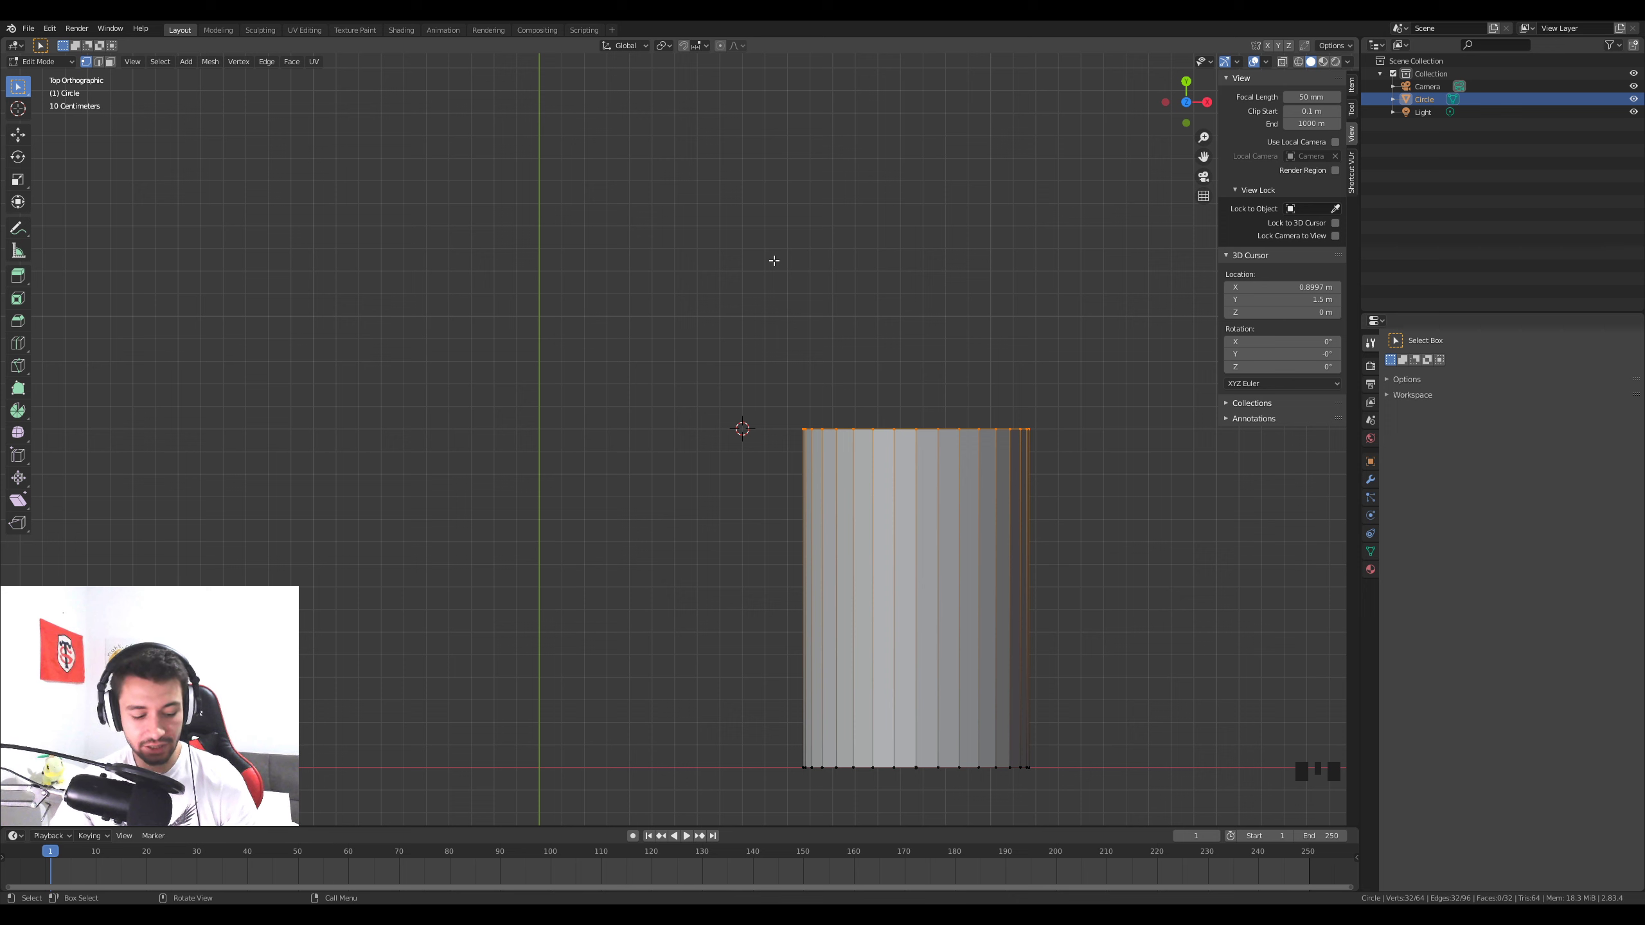
key(shift+s)
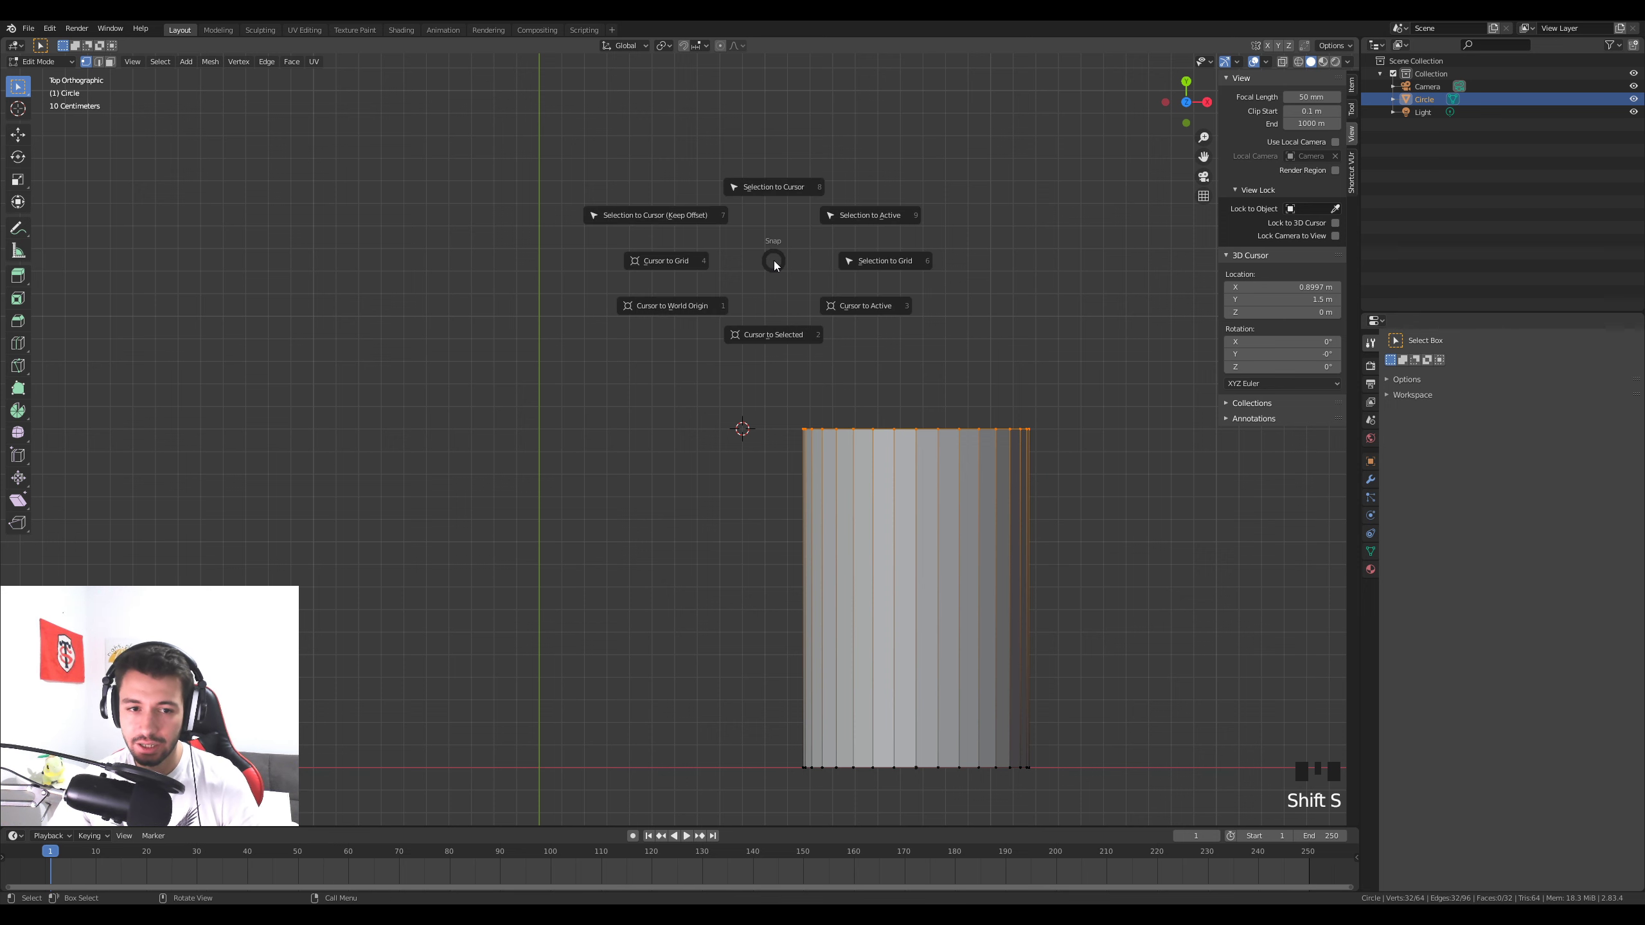
click(655, 262)
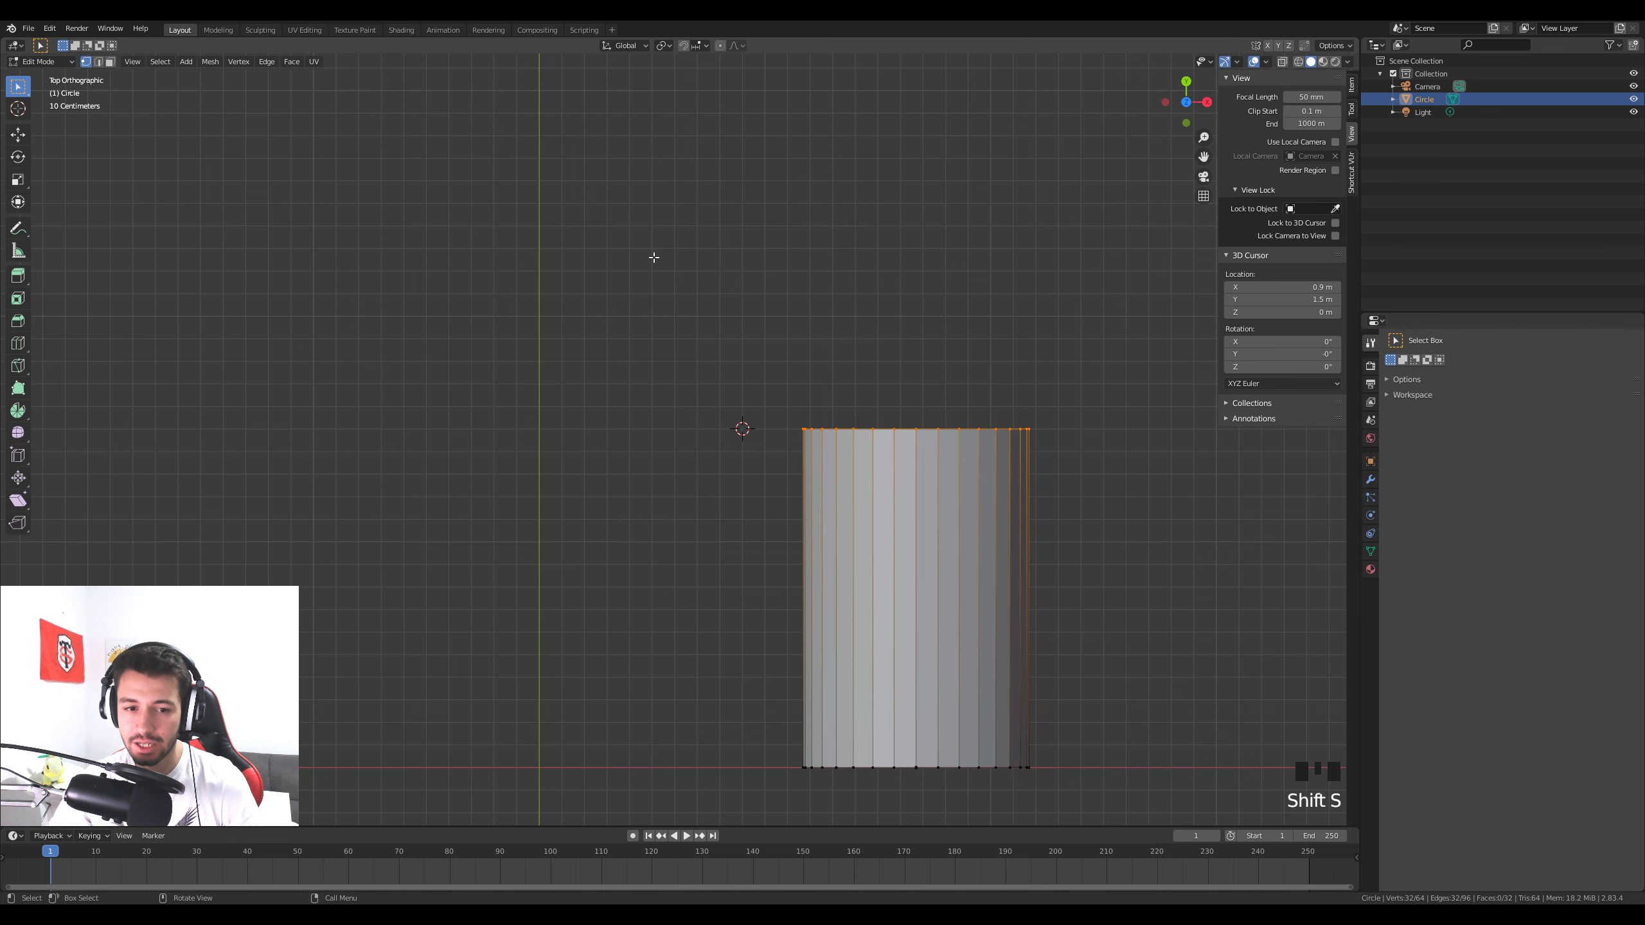
scroll(818, 488, up, 9)
scroll(979, 382, up, 3)
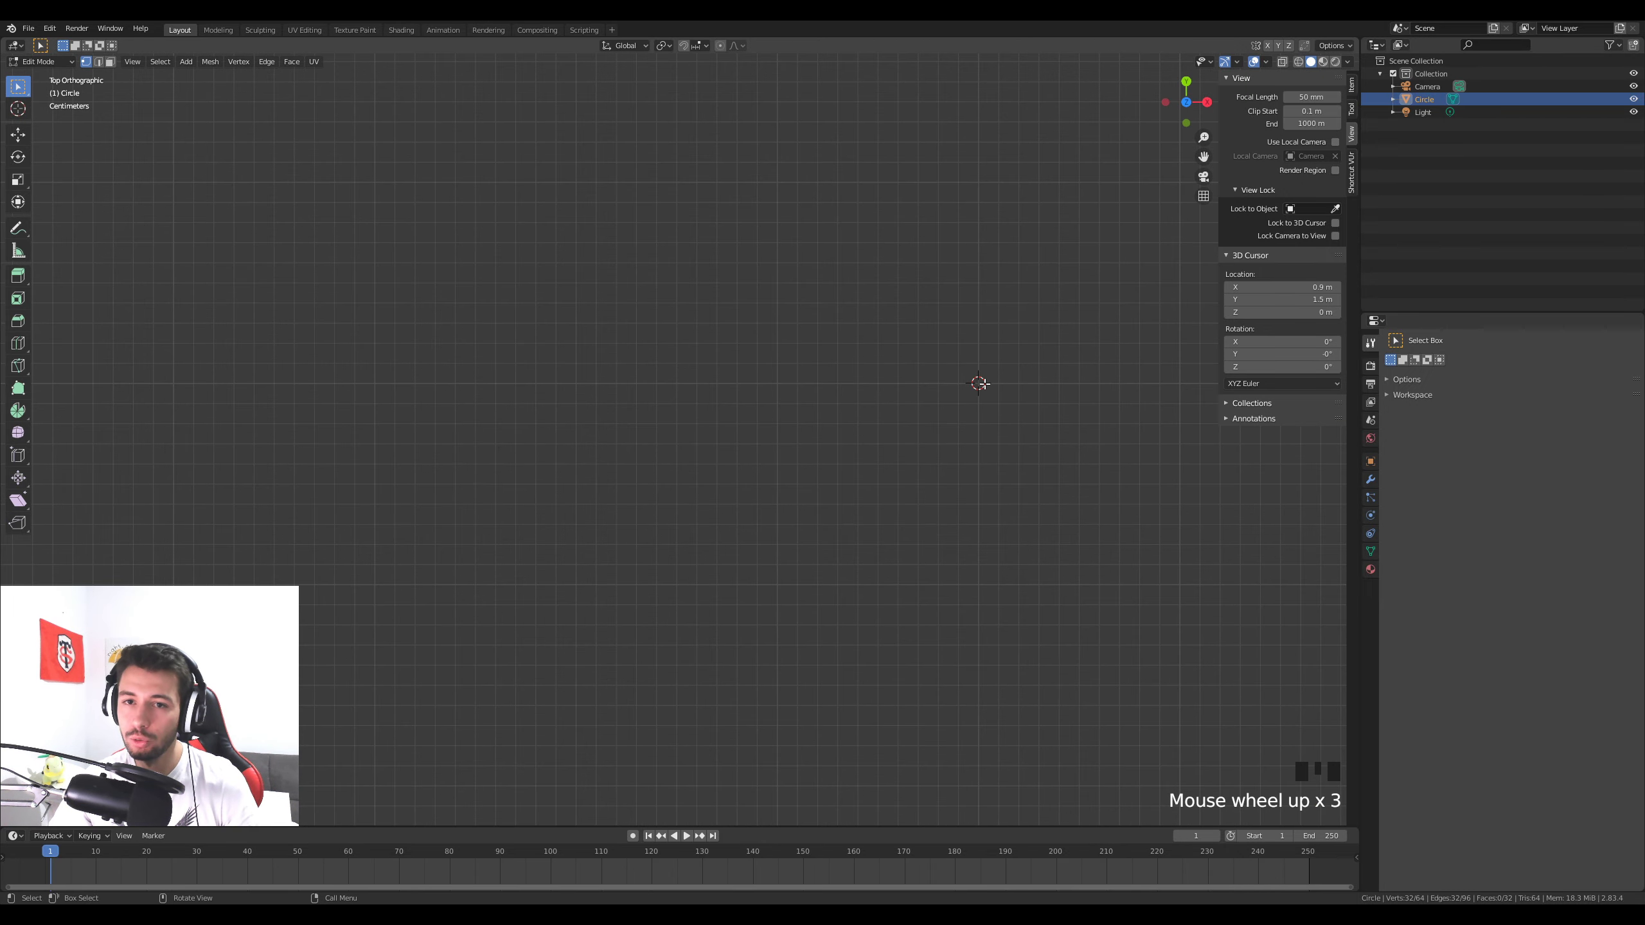
scroll(982, 383, down, 9)
scroll(985, 384, down, 4)
scroll(717, 380, down, 3)
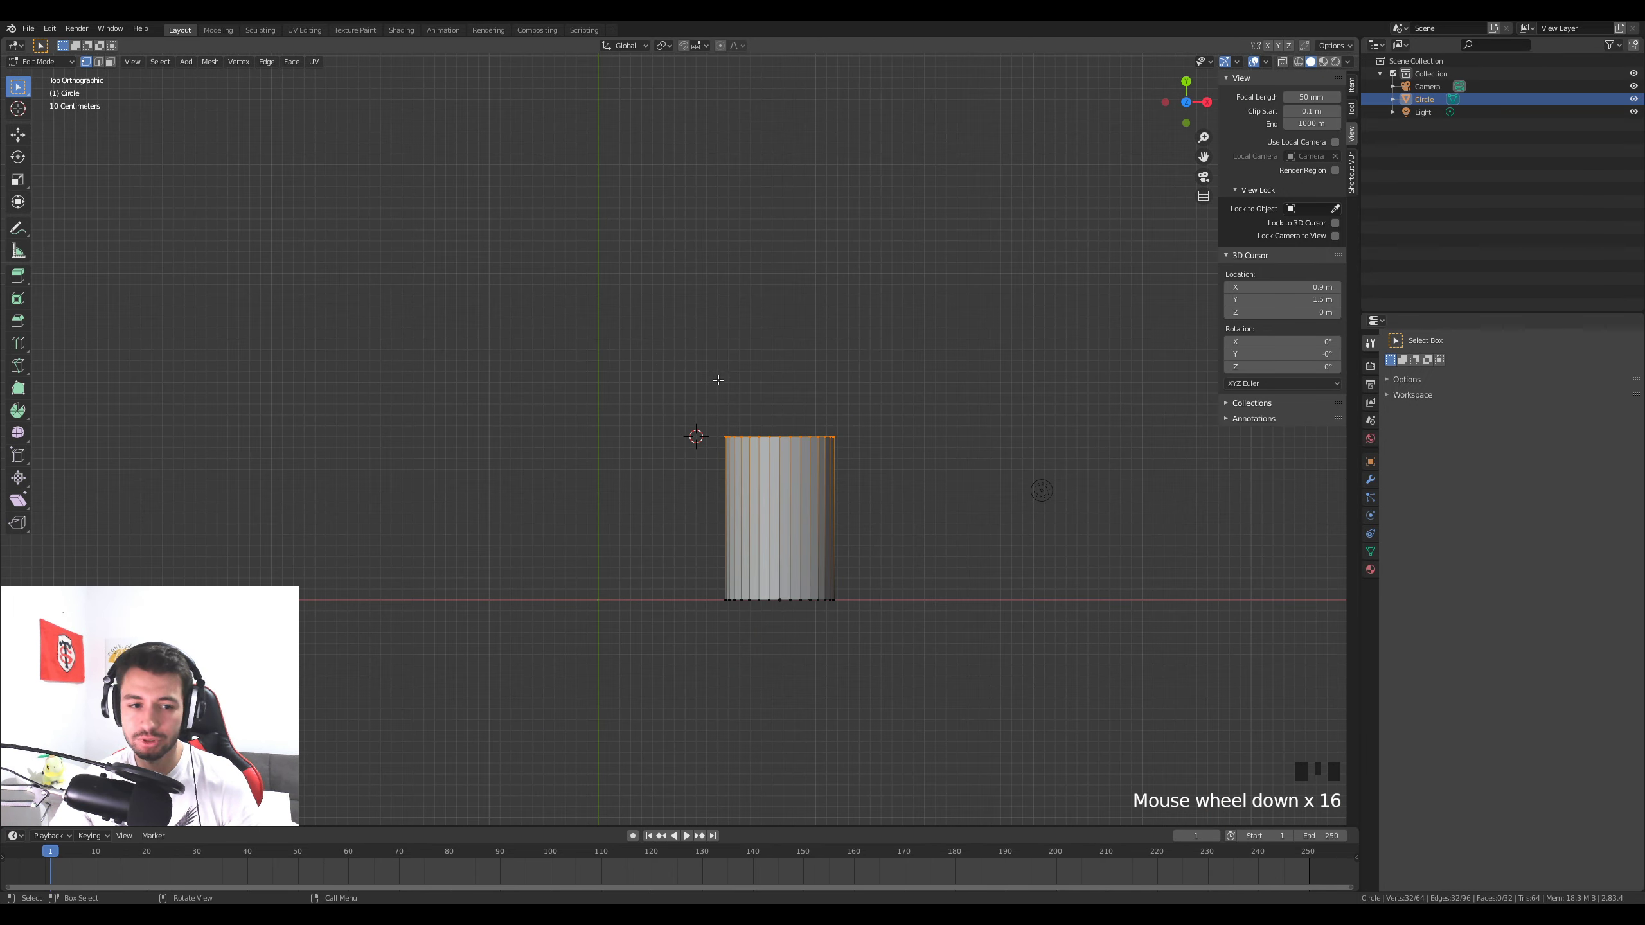
Spin the cylinder's open end ring a quarter turn around the 3D cursor about the Z axis, using 12 steps
scroll(717, 379, up, 5)
click(19, 410)
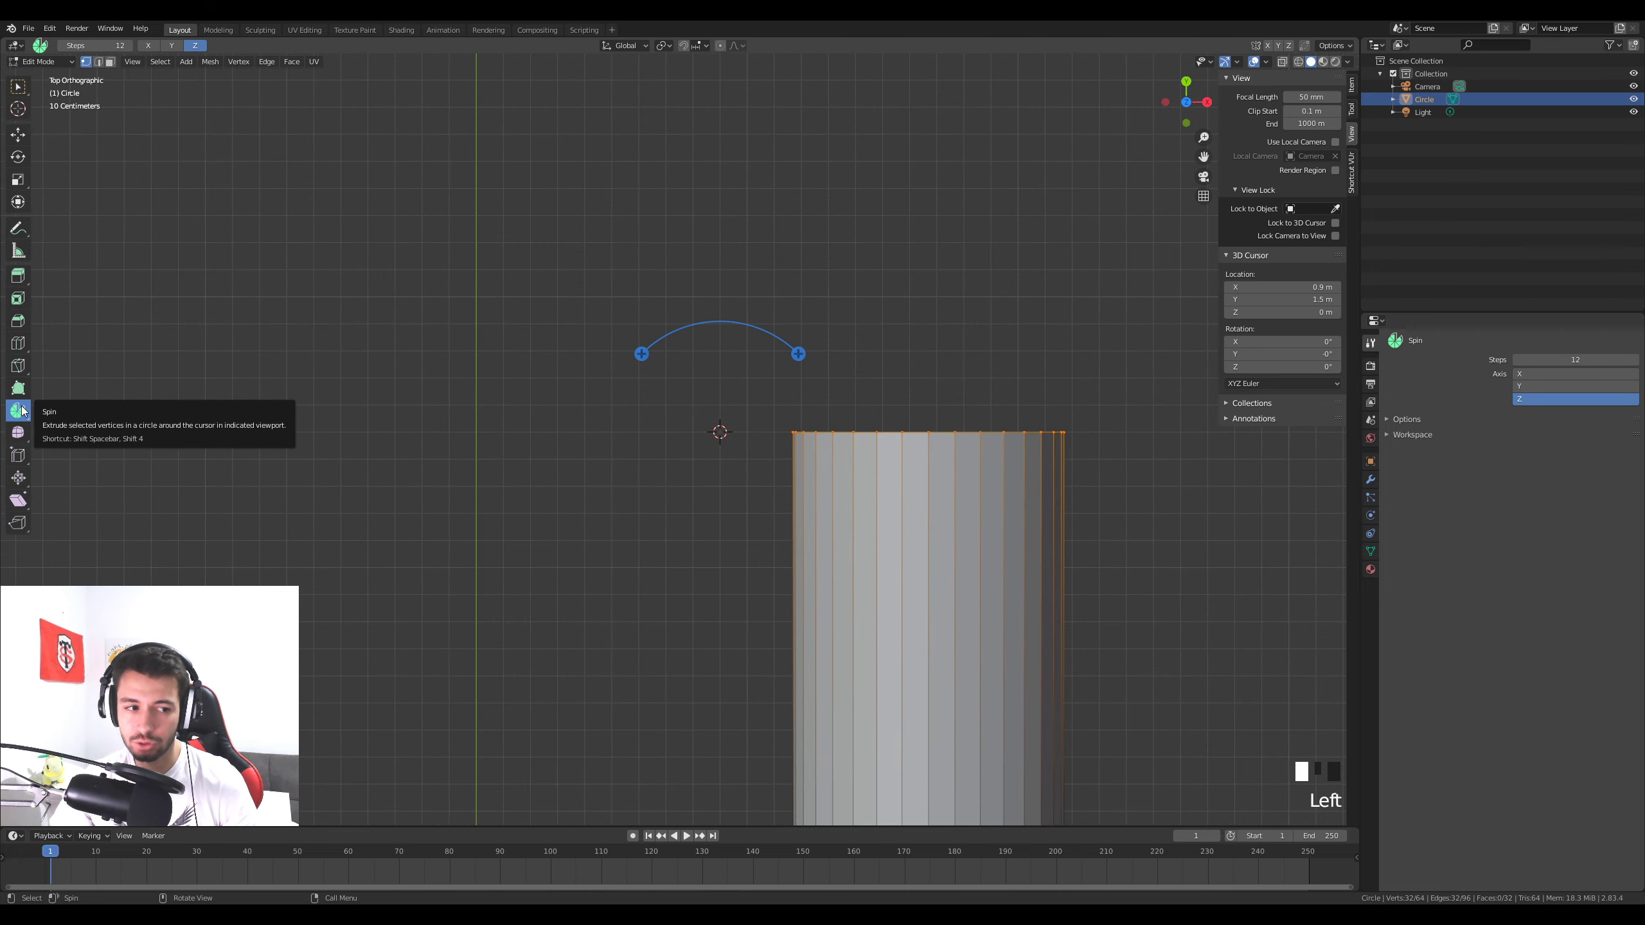
drag(641, 354, 576, 375)
ctrl+drag(596, 441, 769, 243)
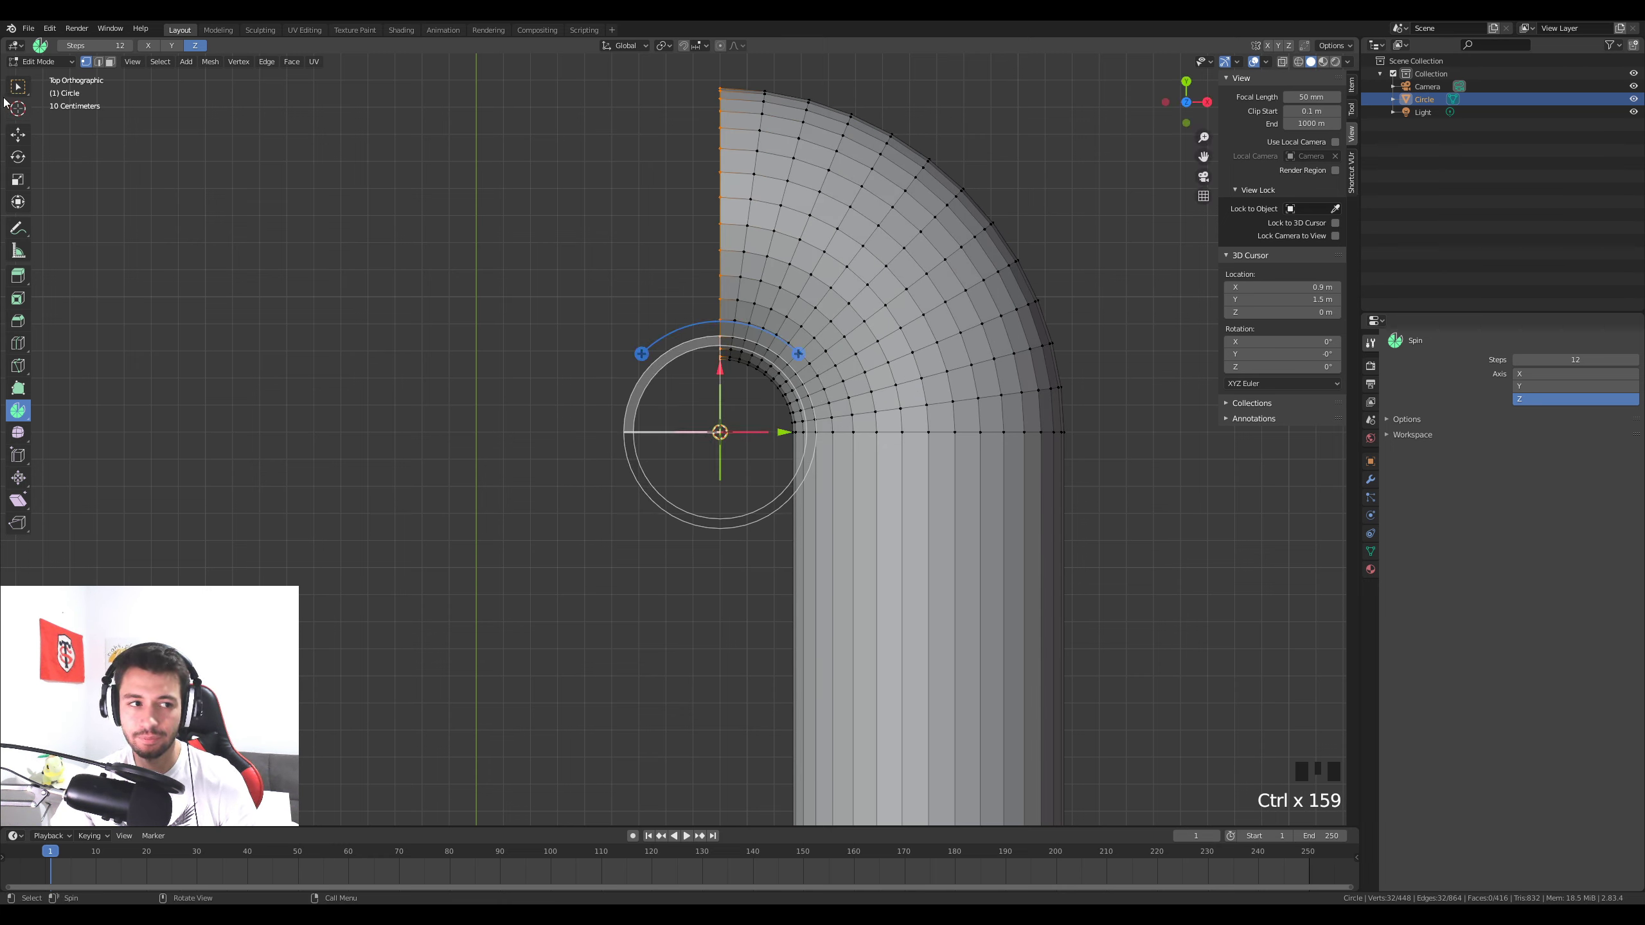
Return to the Select Box tool and extrude the bend's end ring about 0.85 m along X, almost to the Y axis
click(18, 86)
key(e)
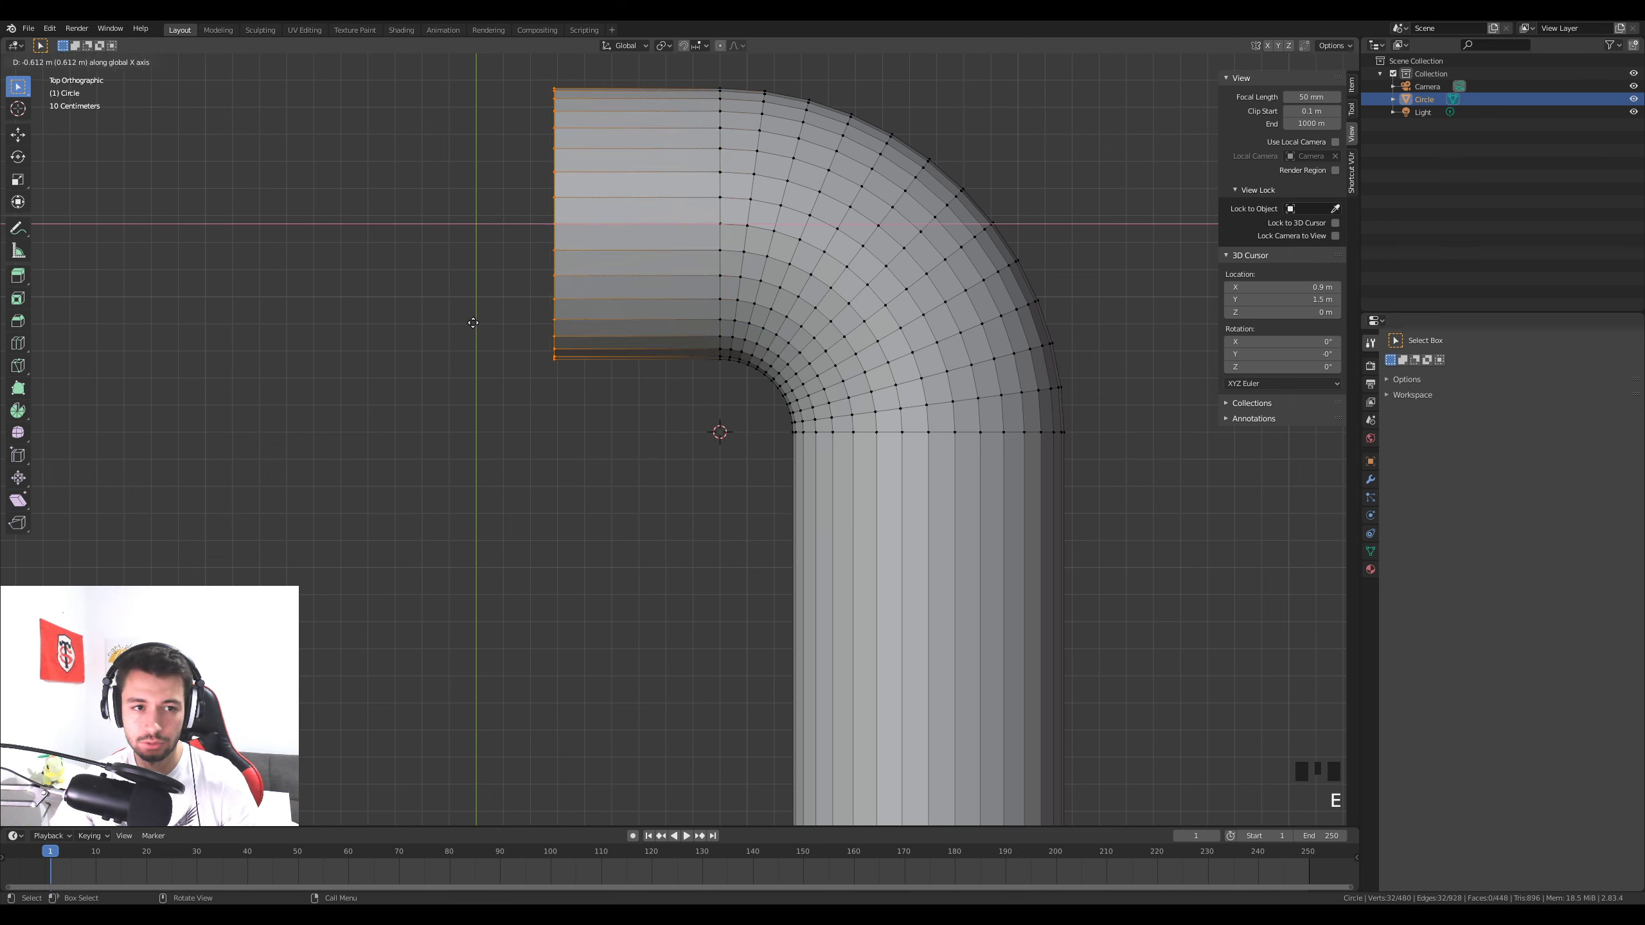
click(421, 324)
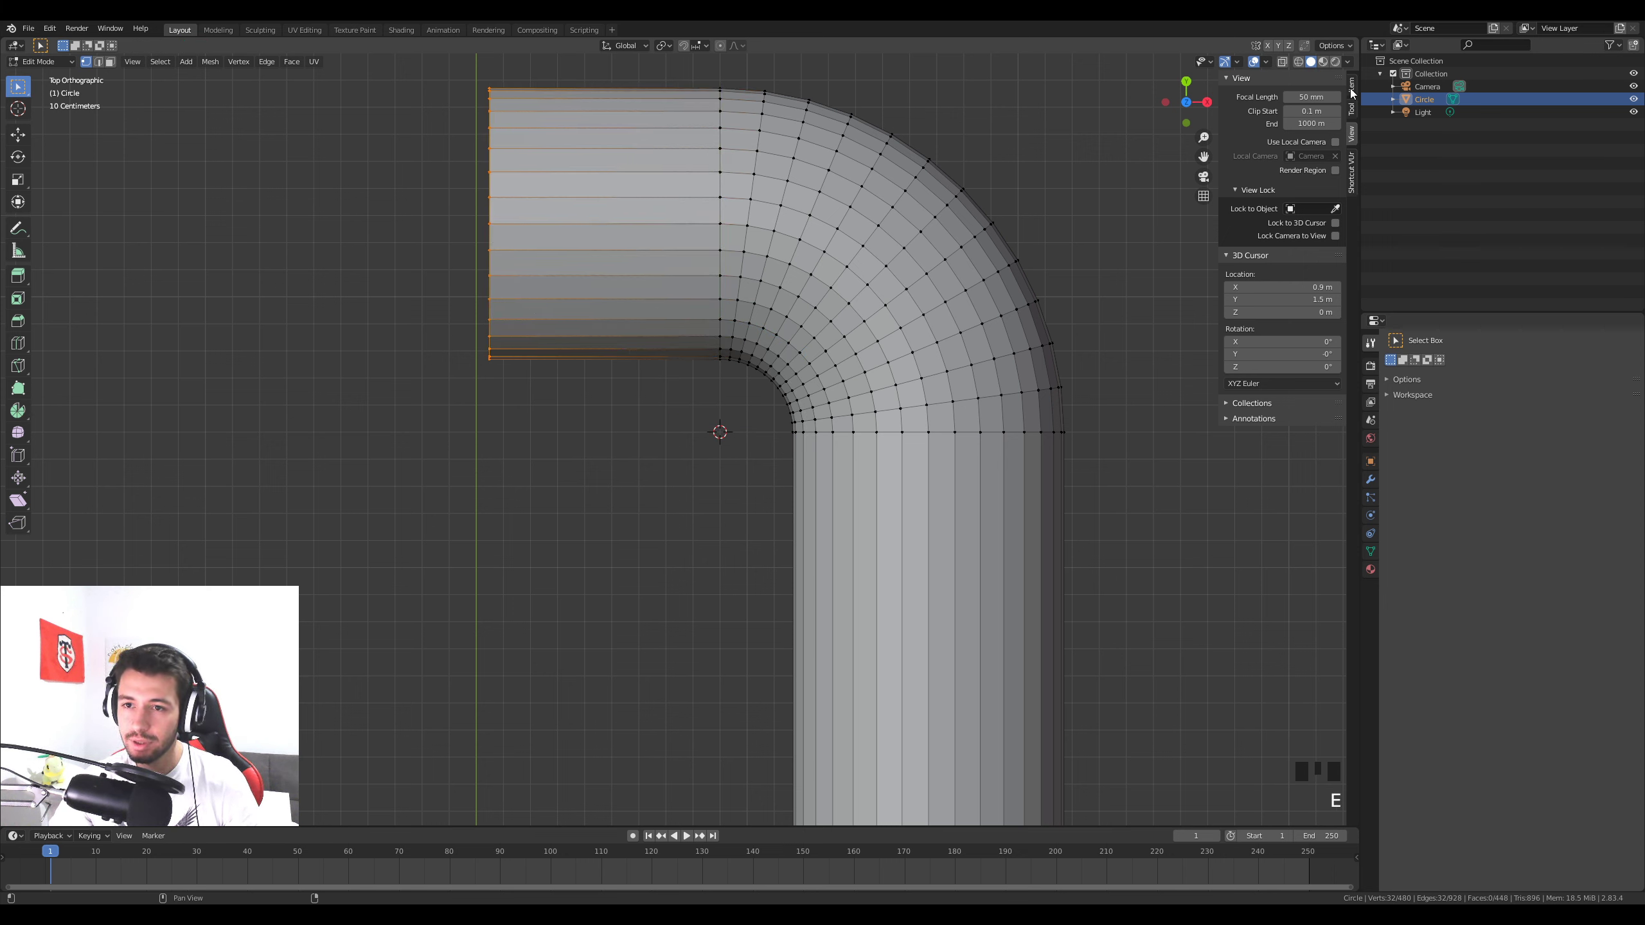
Set the selected end ring's median X coordinate to 0 m in Global space
click(1351, 90)
click(1247, 151)
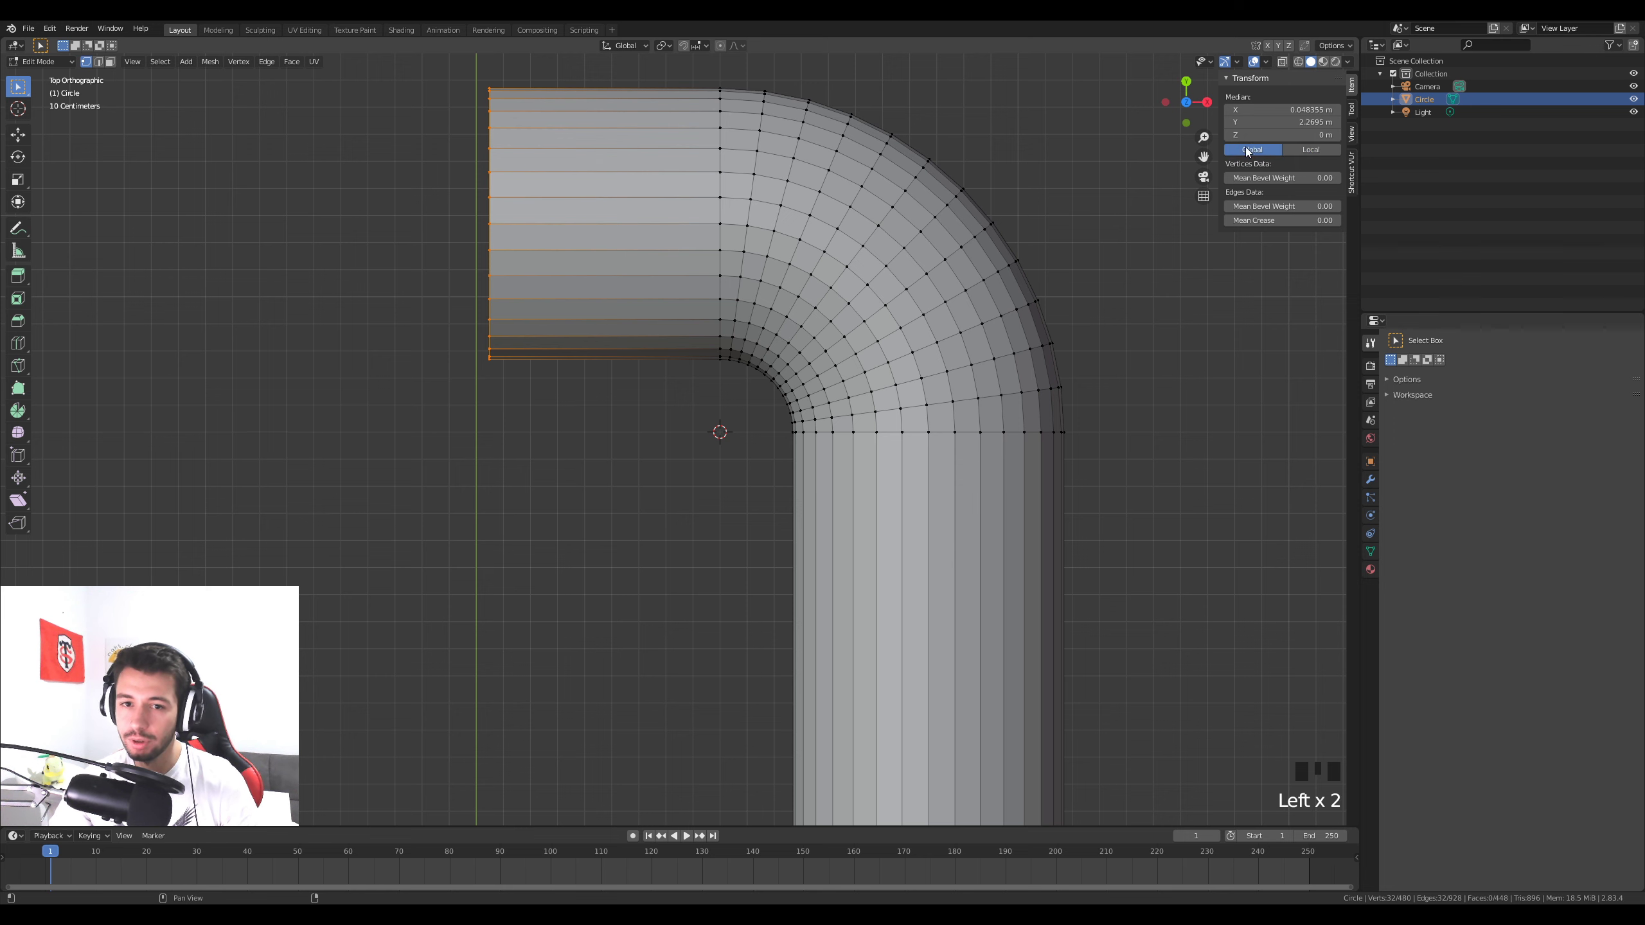
click(1257, 110)
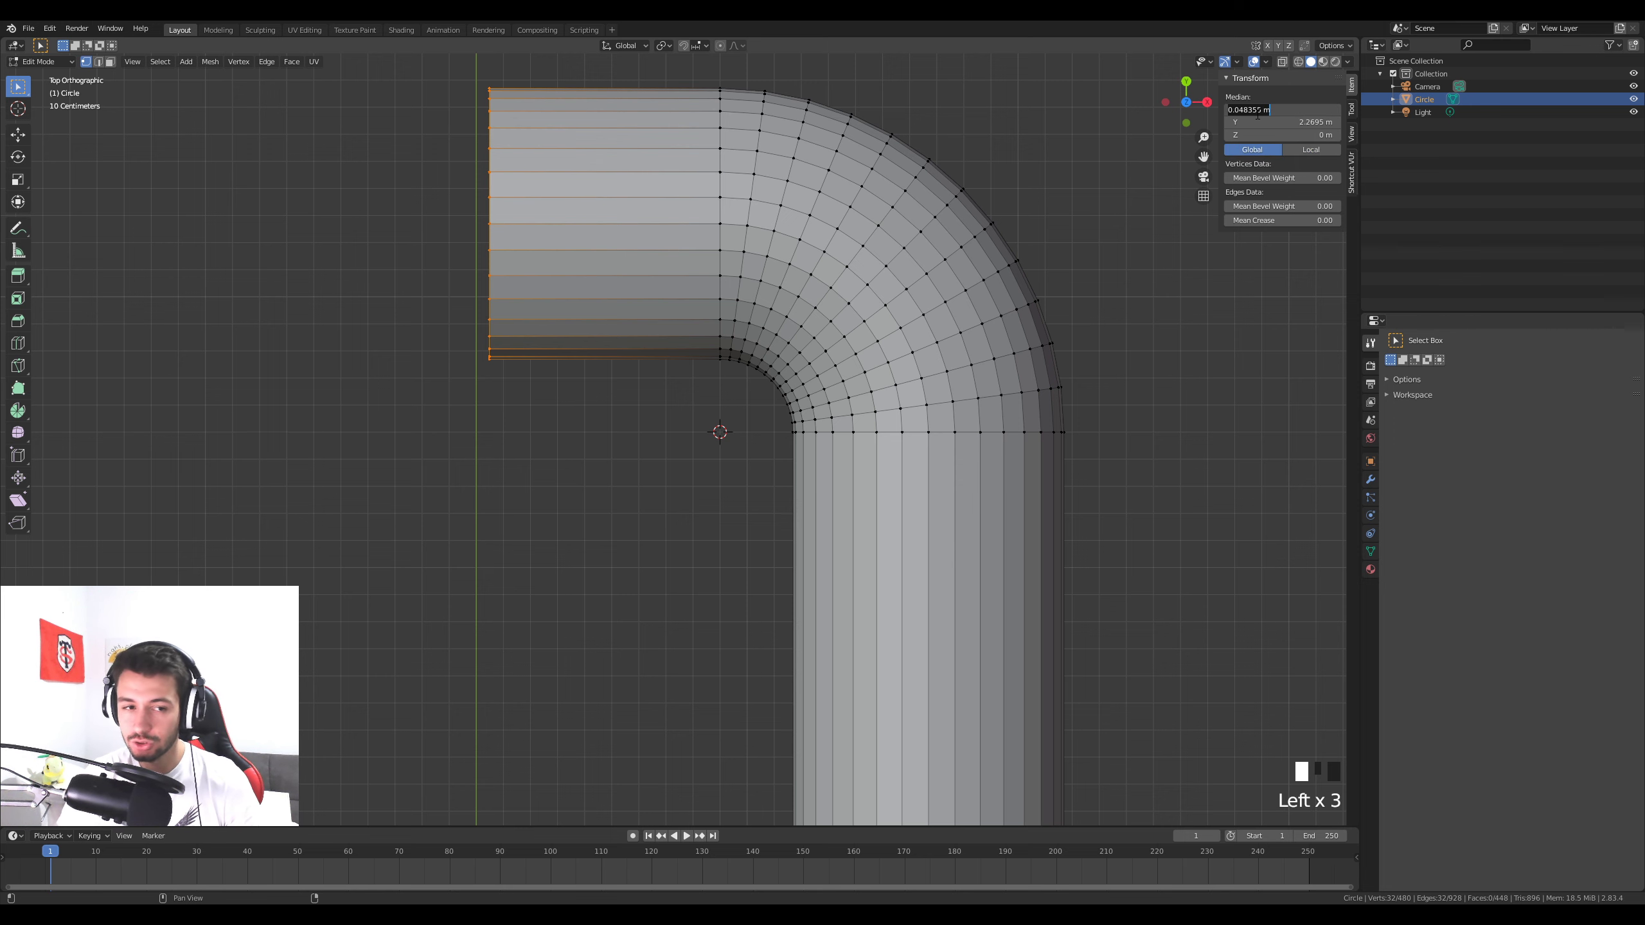
text(0)
key(Return)
Switch to Object Mode and apply Shade Smooth to the bent tube
scroll(522, 623, down, 5)
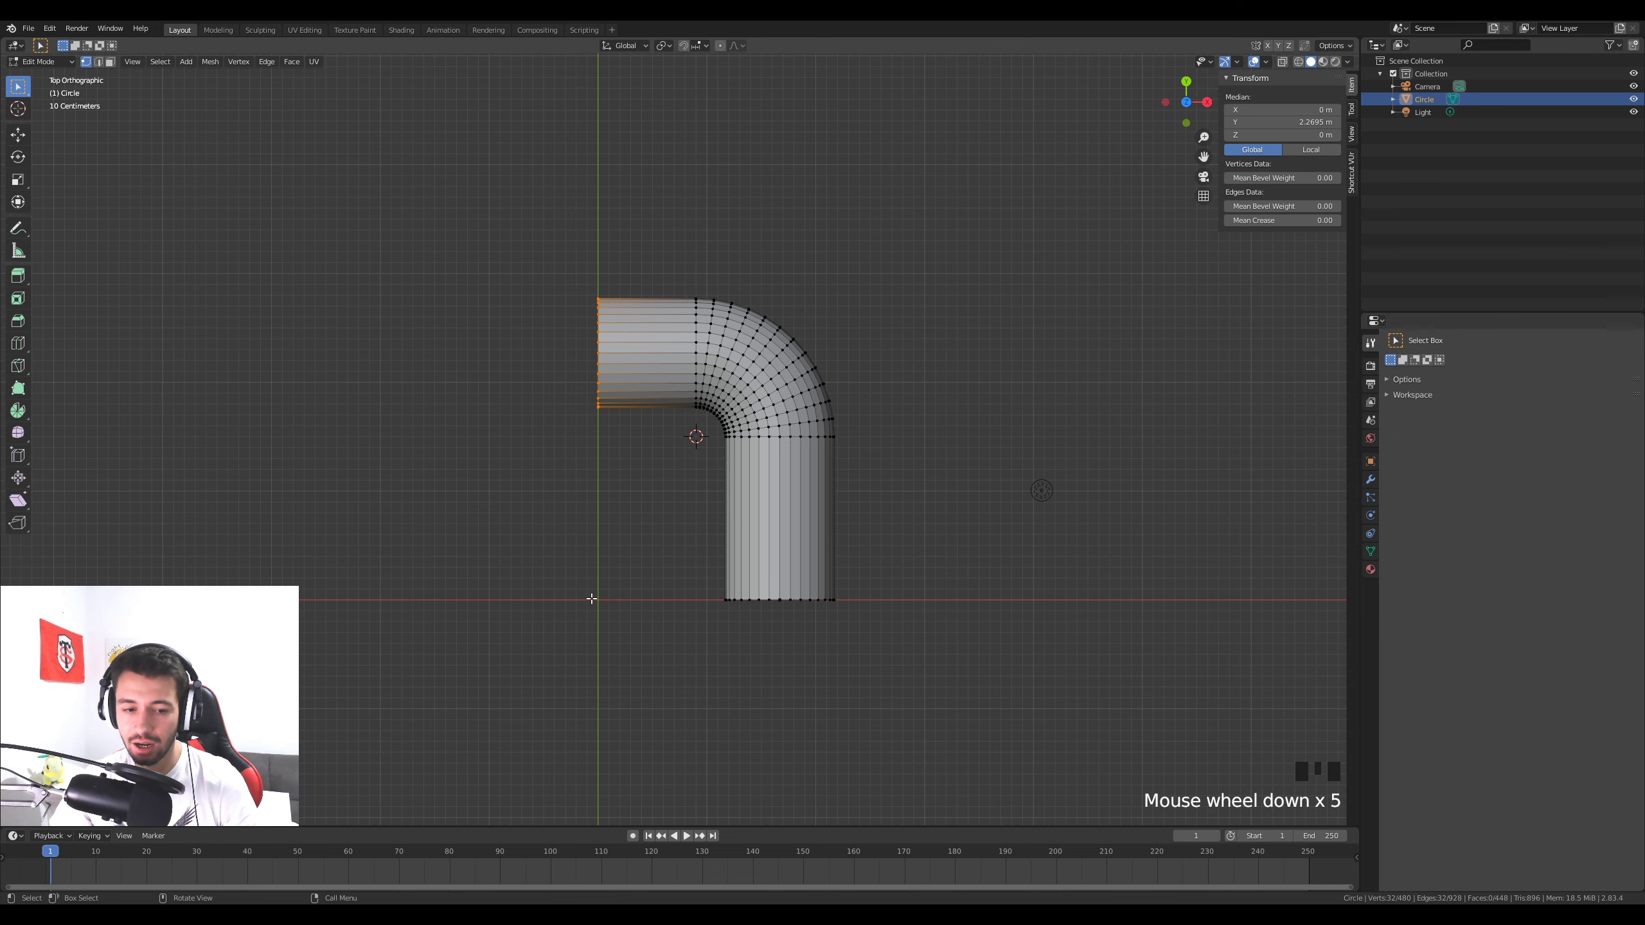
key(Tab)
scroll(591, 626, down, 2)
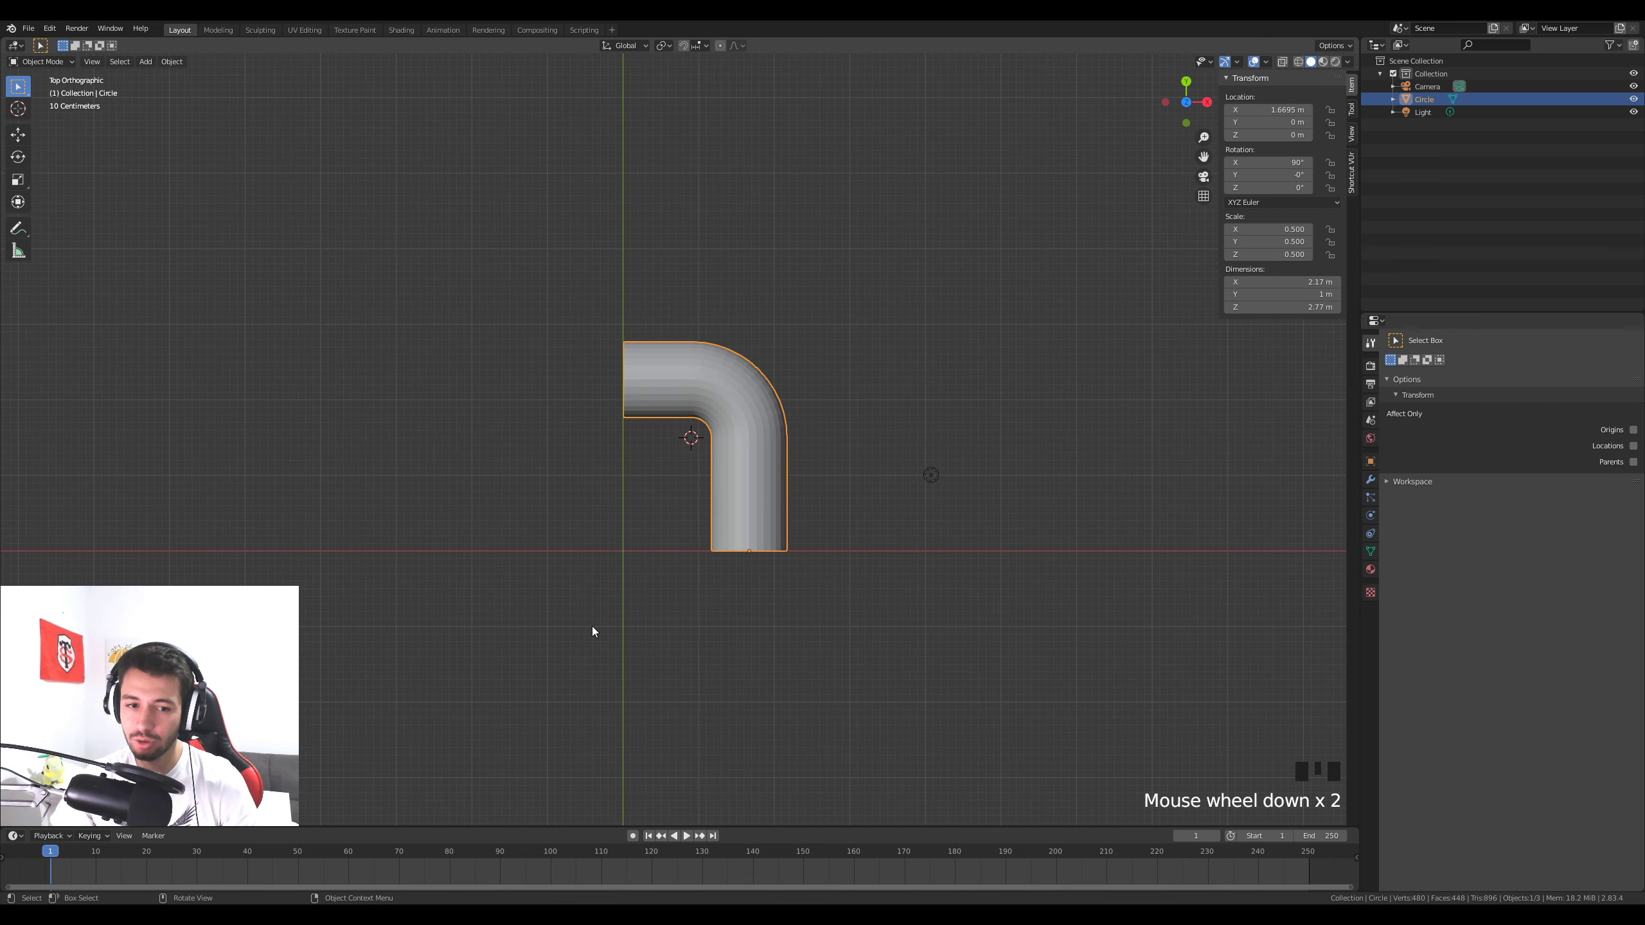
scroll(591, 626, up, 2)
right_click(720, 342)
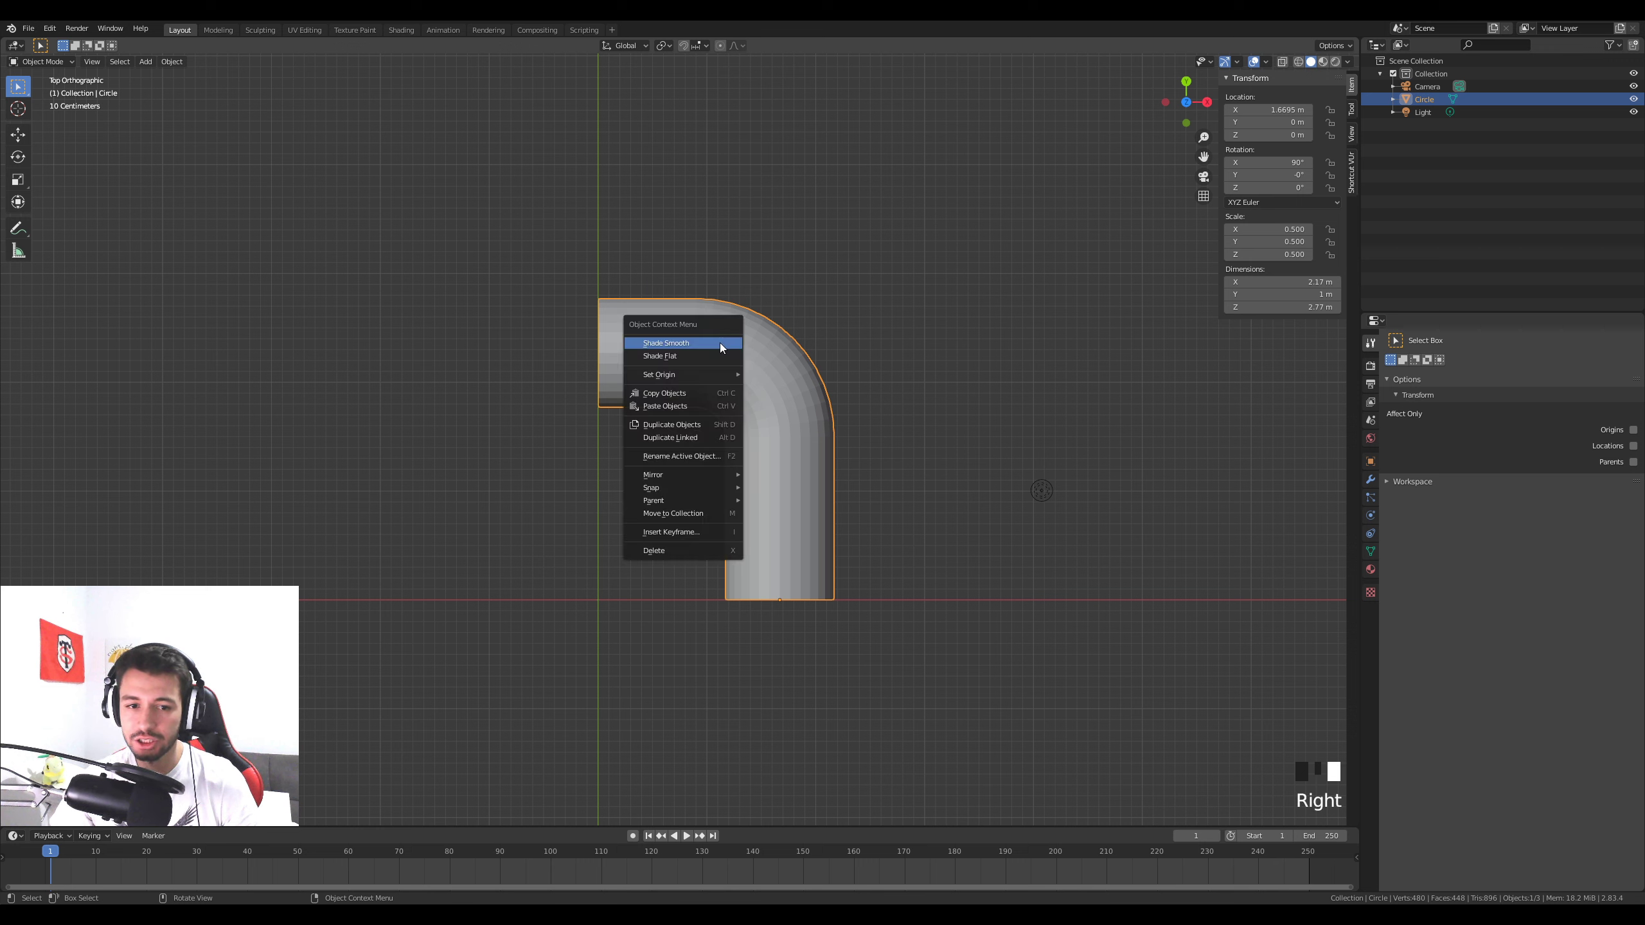
click(720, 342)
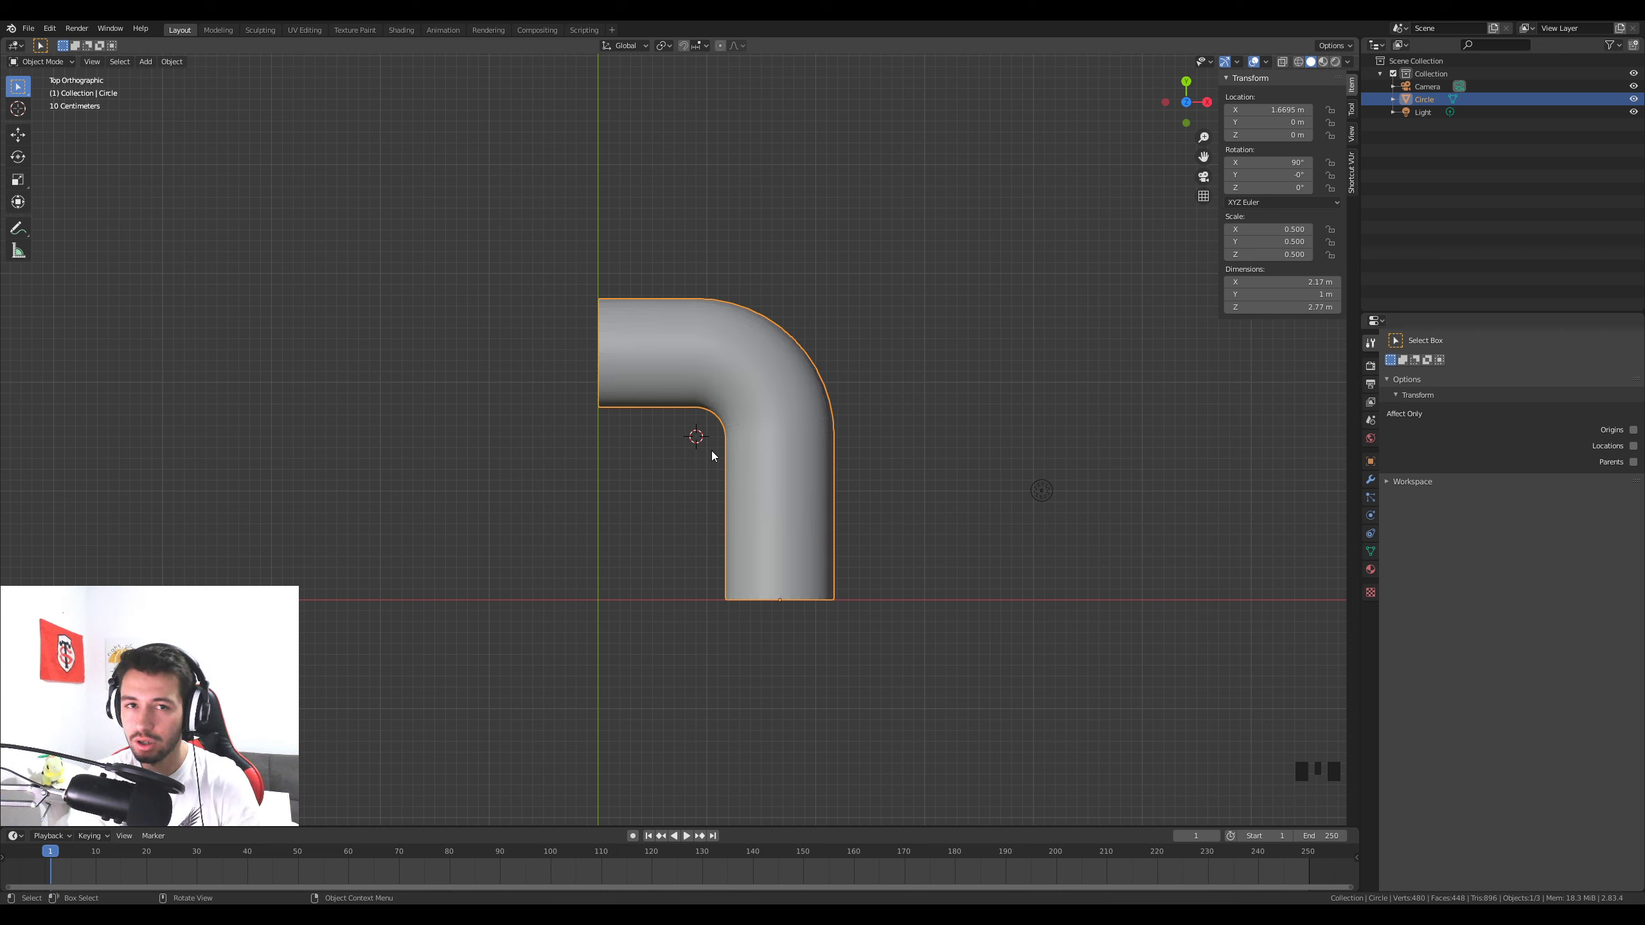
Sketch annotation strokes continuing from the bent tube around the remaining three quarters of the closed chain link
scroll(712, 451, down, 4)
shift+middle_drag(673, 505, 753, 454)
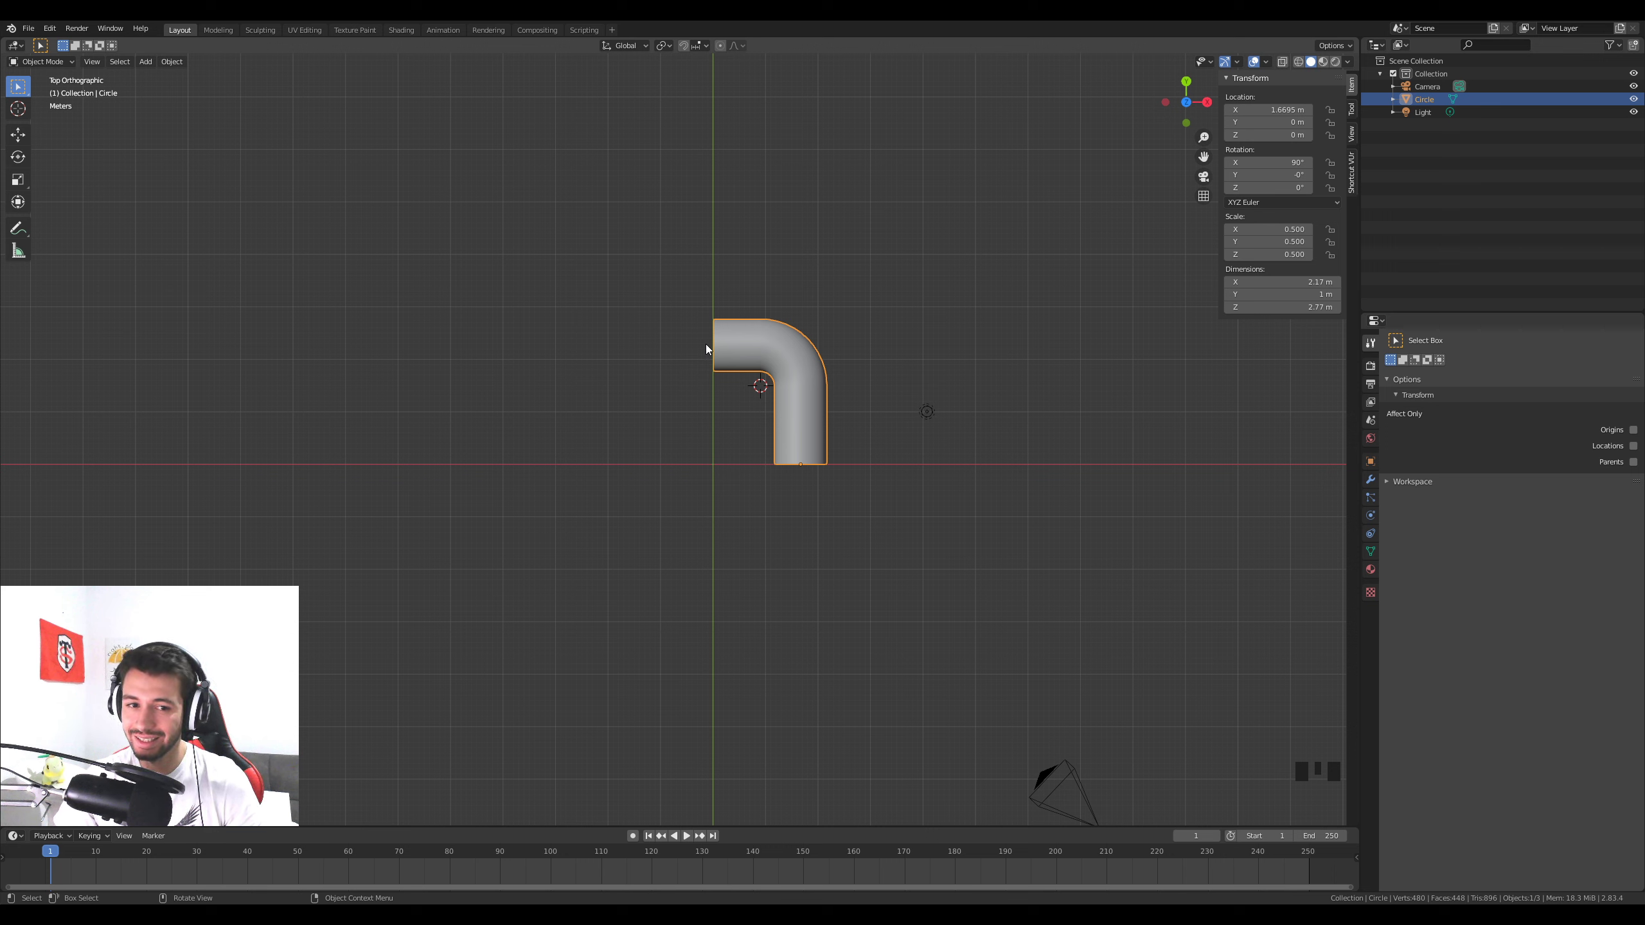
key(d)
mouse_move(802, 462)
mouse_down()
mouse_move(784, 355)
mouse_move(609, 381)
mouse_move(608, 451)
mouse_move(694, 610)
mouse_move(792, 446)
mouse_up()
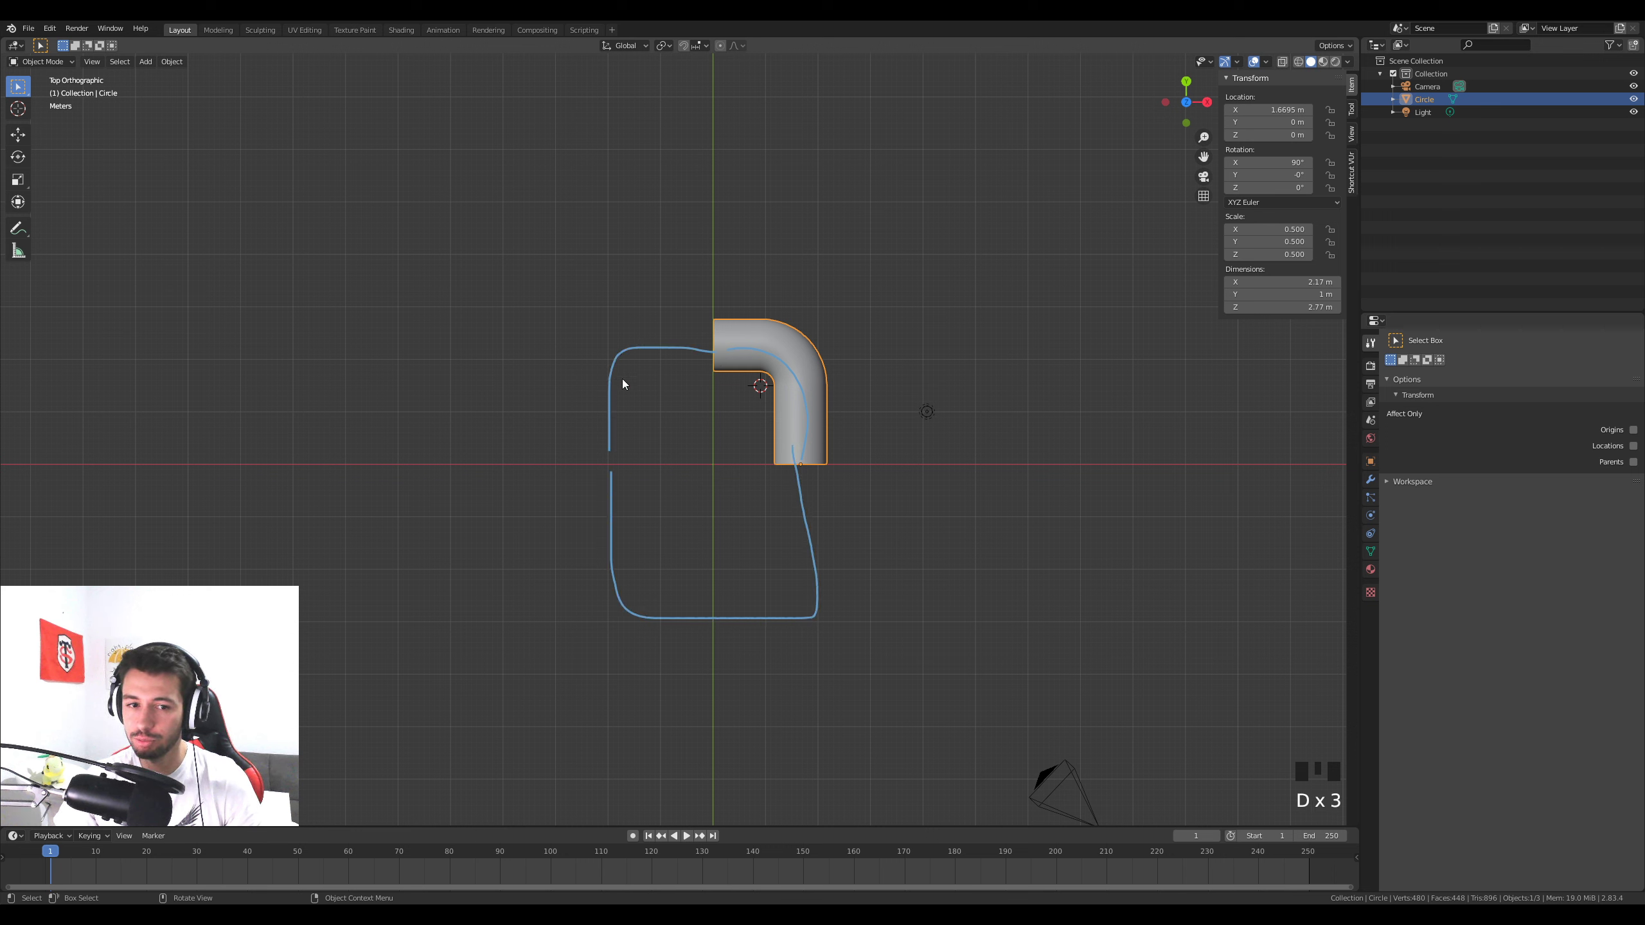
Undo the annotation strokes outlining the closed link
key(ctrl+z)
key(ctrl+z)
key(ctrl+z)
key(ctrl+z)
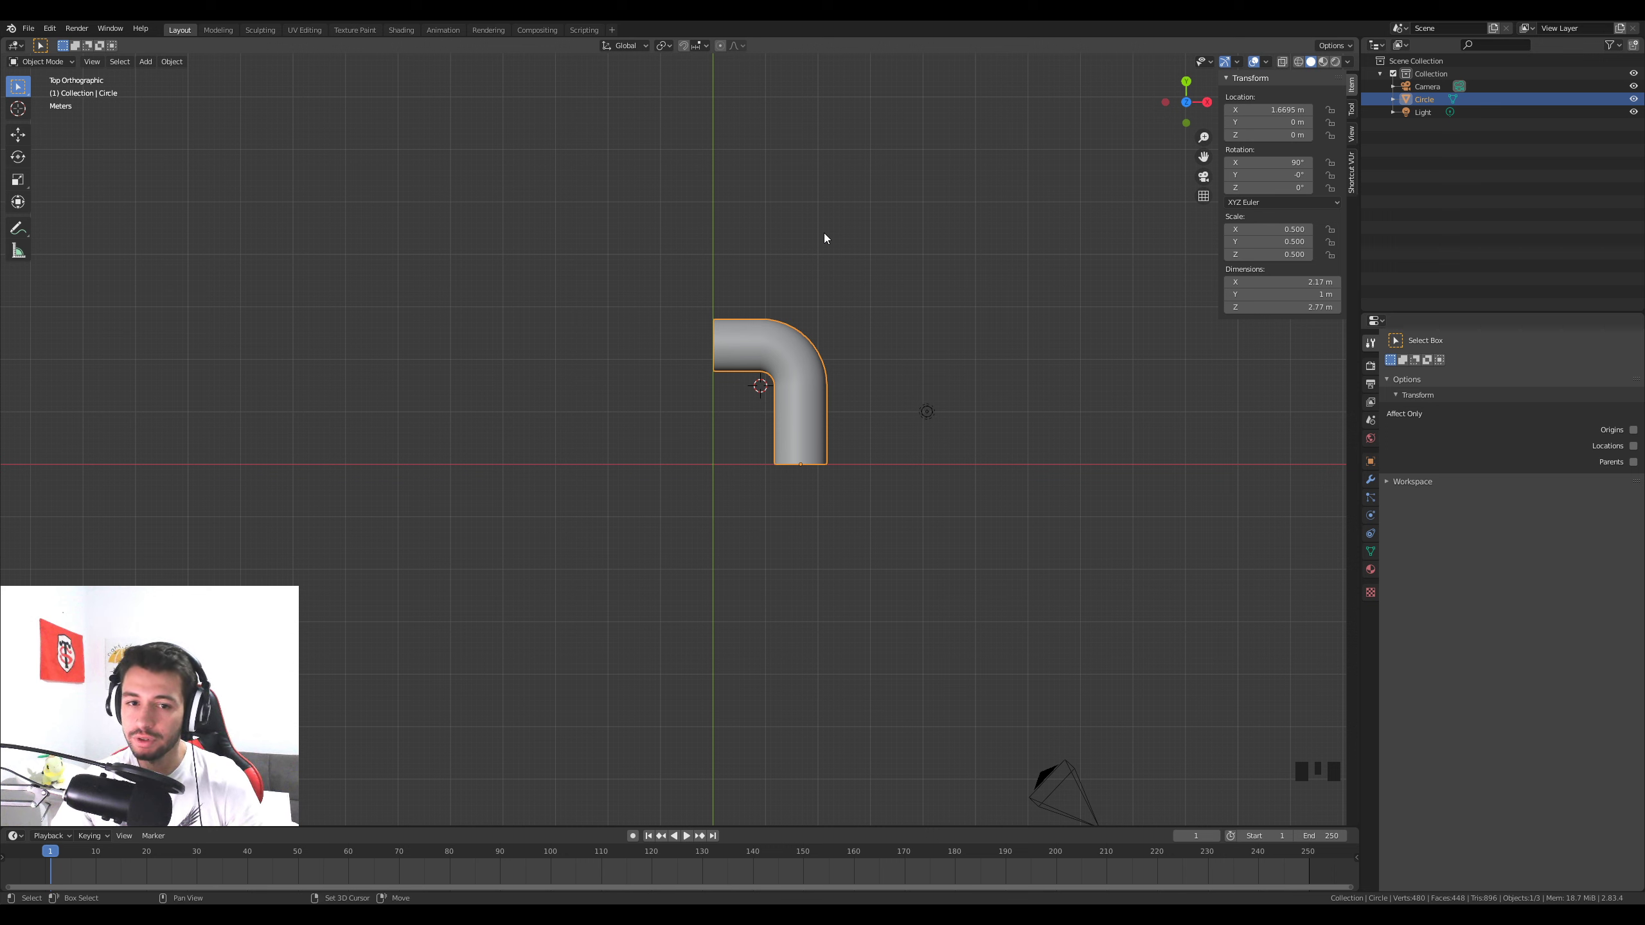
Try adding a Plain Axes empty at the 3D cursor inside the tube's bend
key(shift+a)
mouse_move(789, 361)
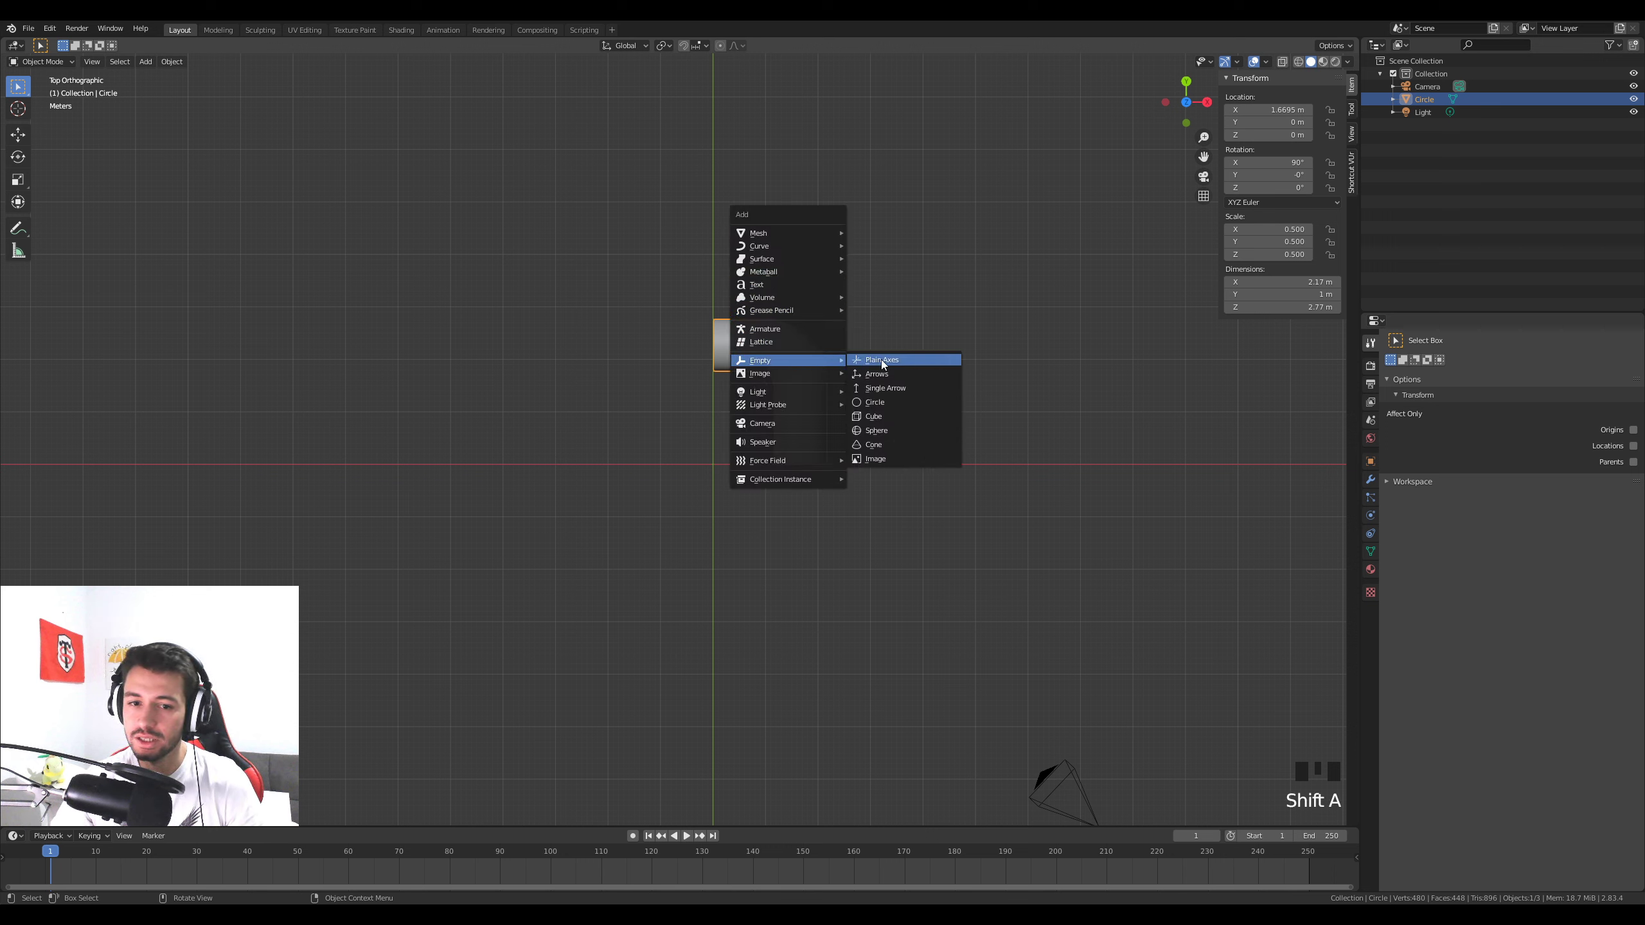
click(882, 361)
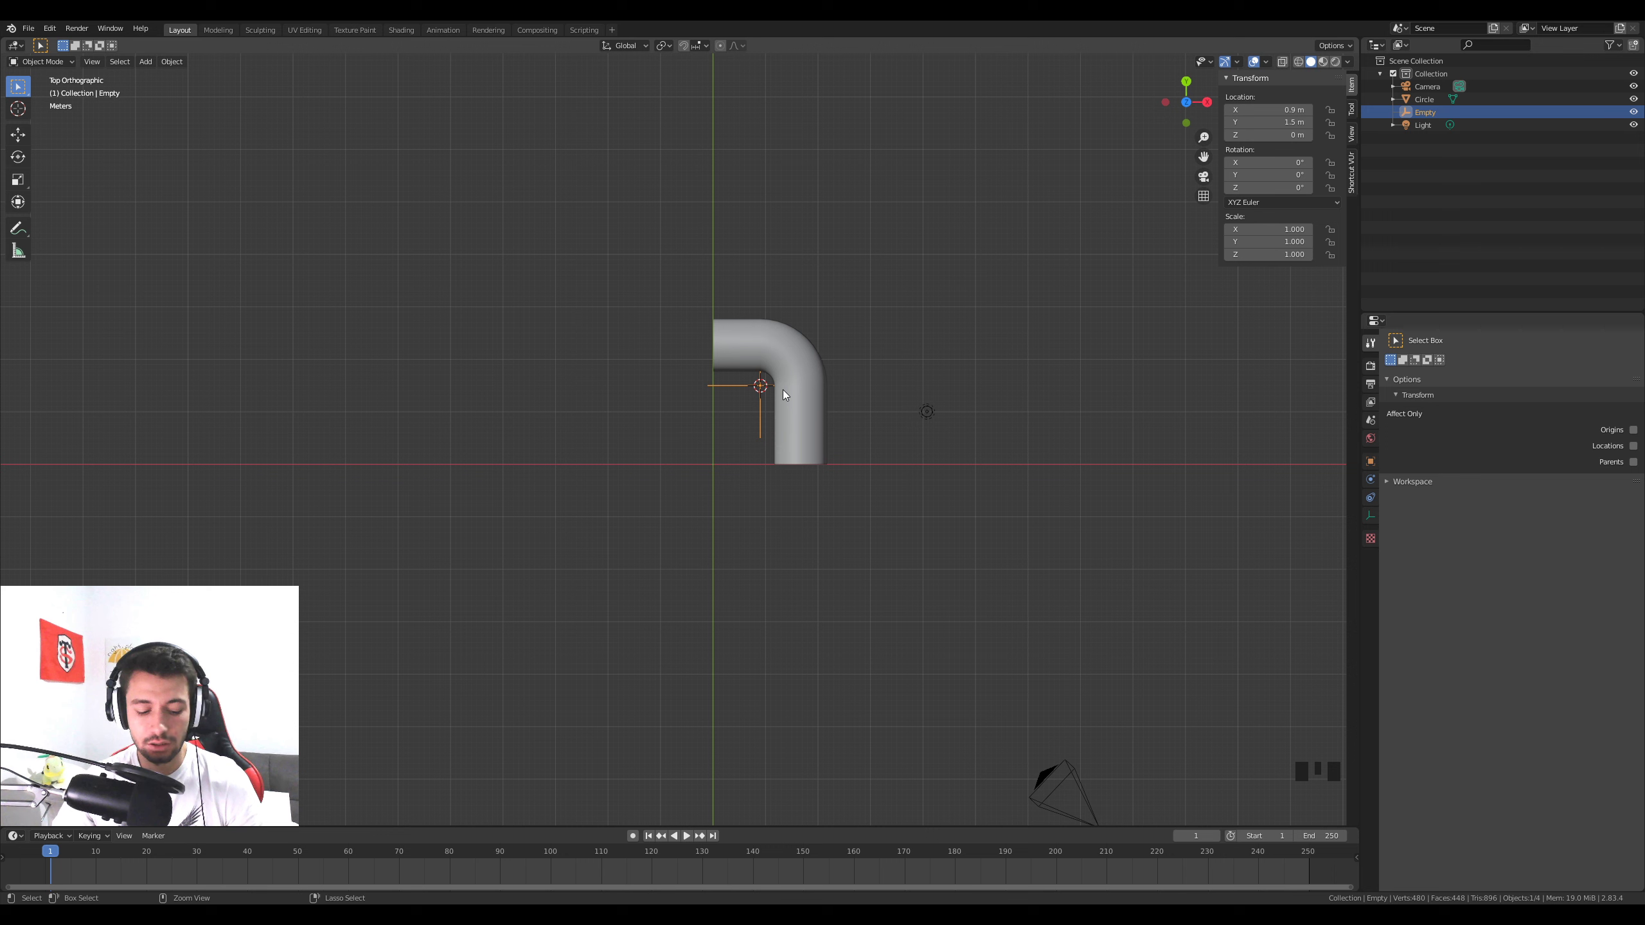
key(ctrl+z)
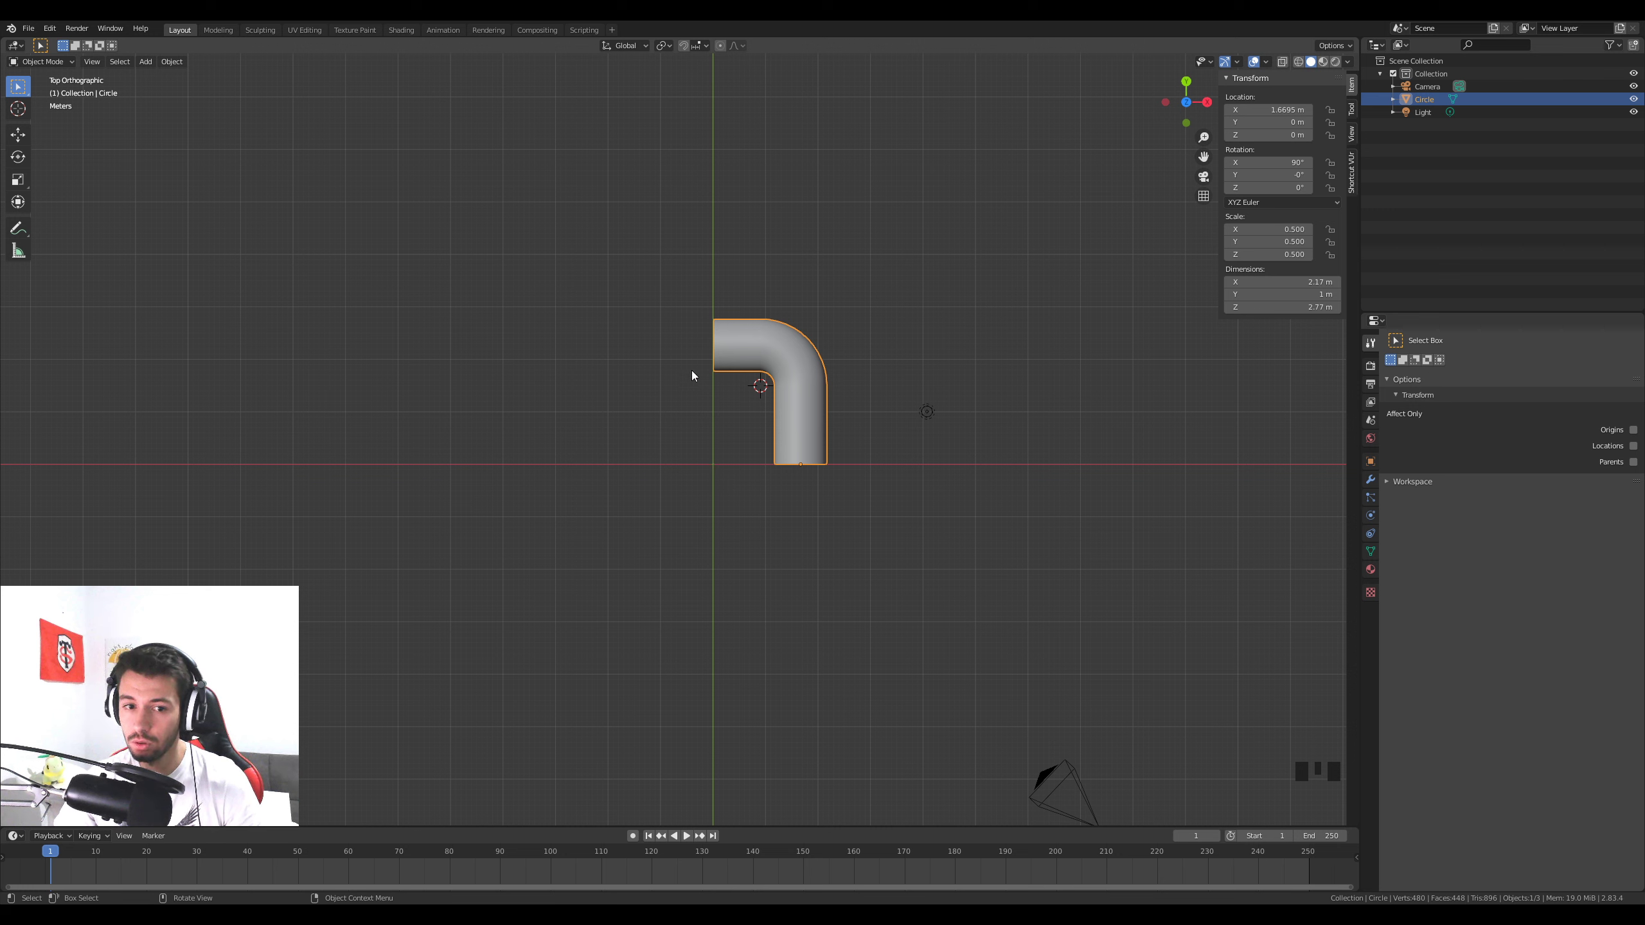
Move the 3D cursor away from the bend and snap it to the world origin
shift+click(700, 467)
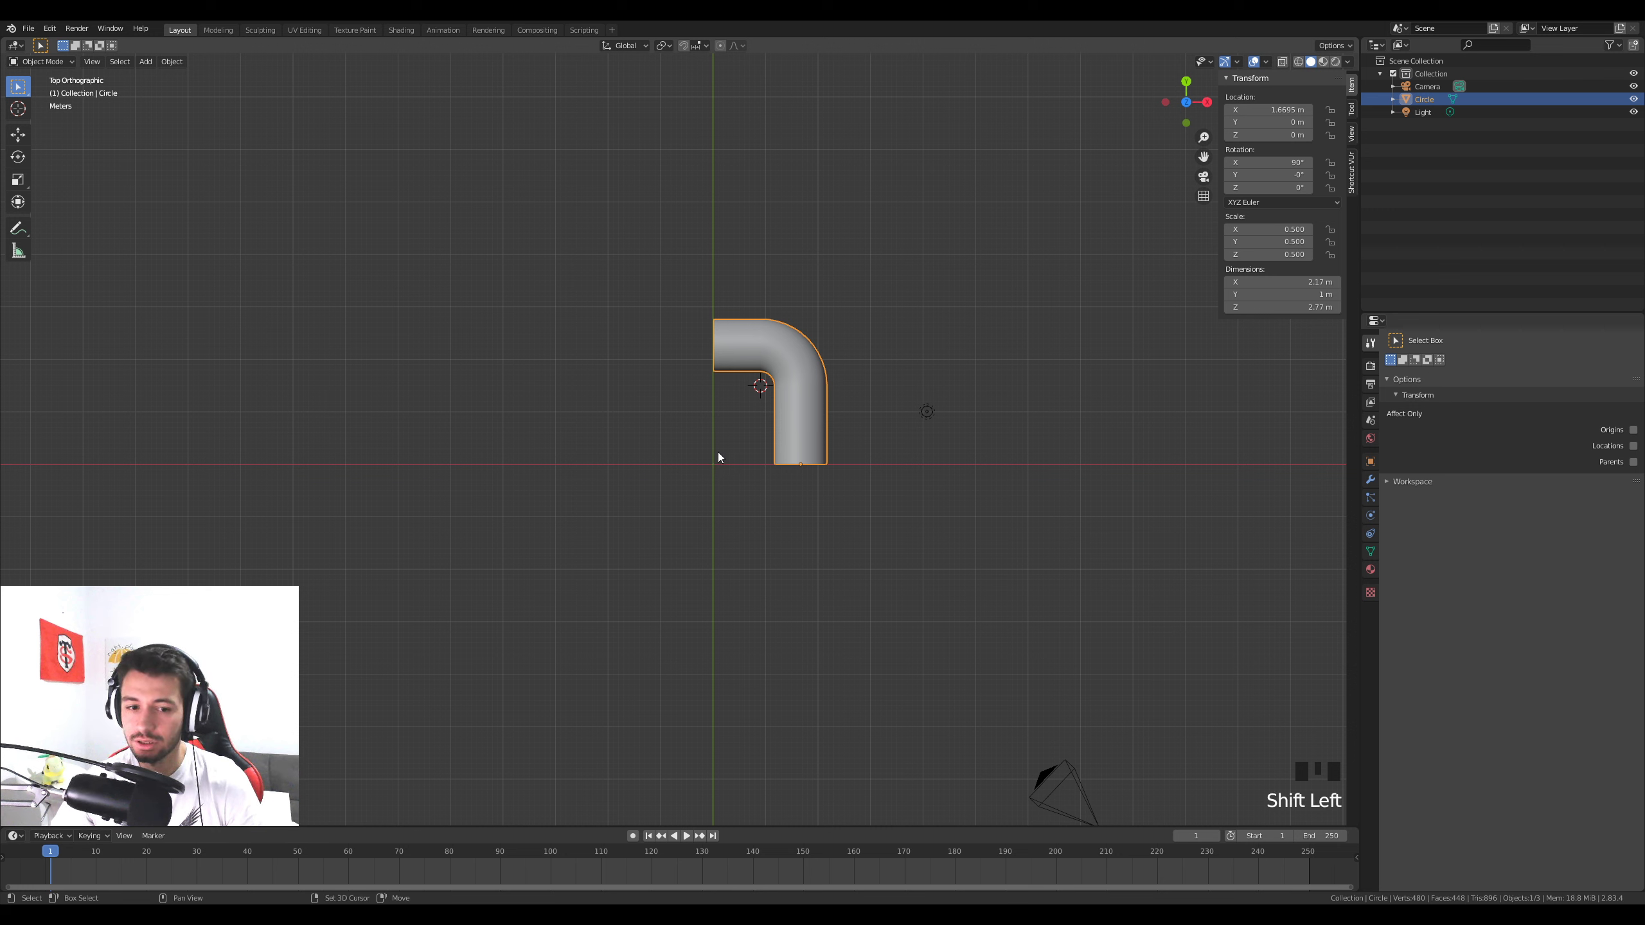
shift+right_click(711, 467)
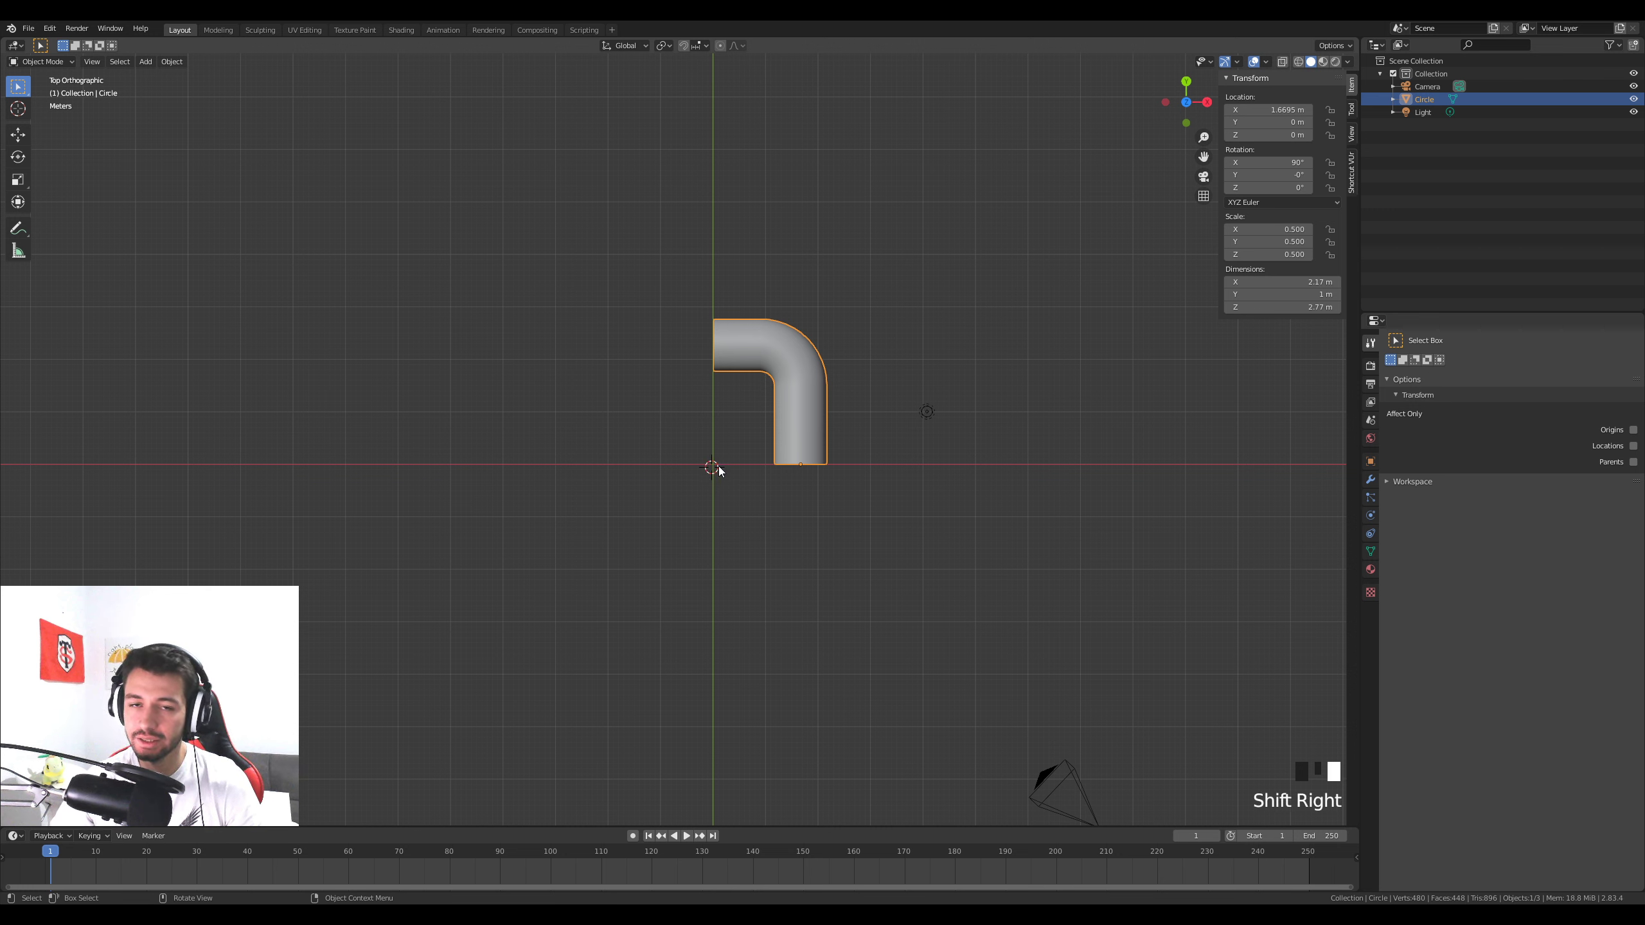
shift+right_click(781, 492)
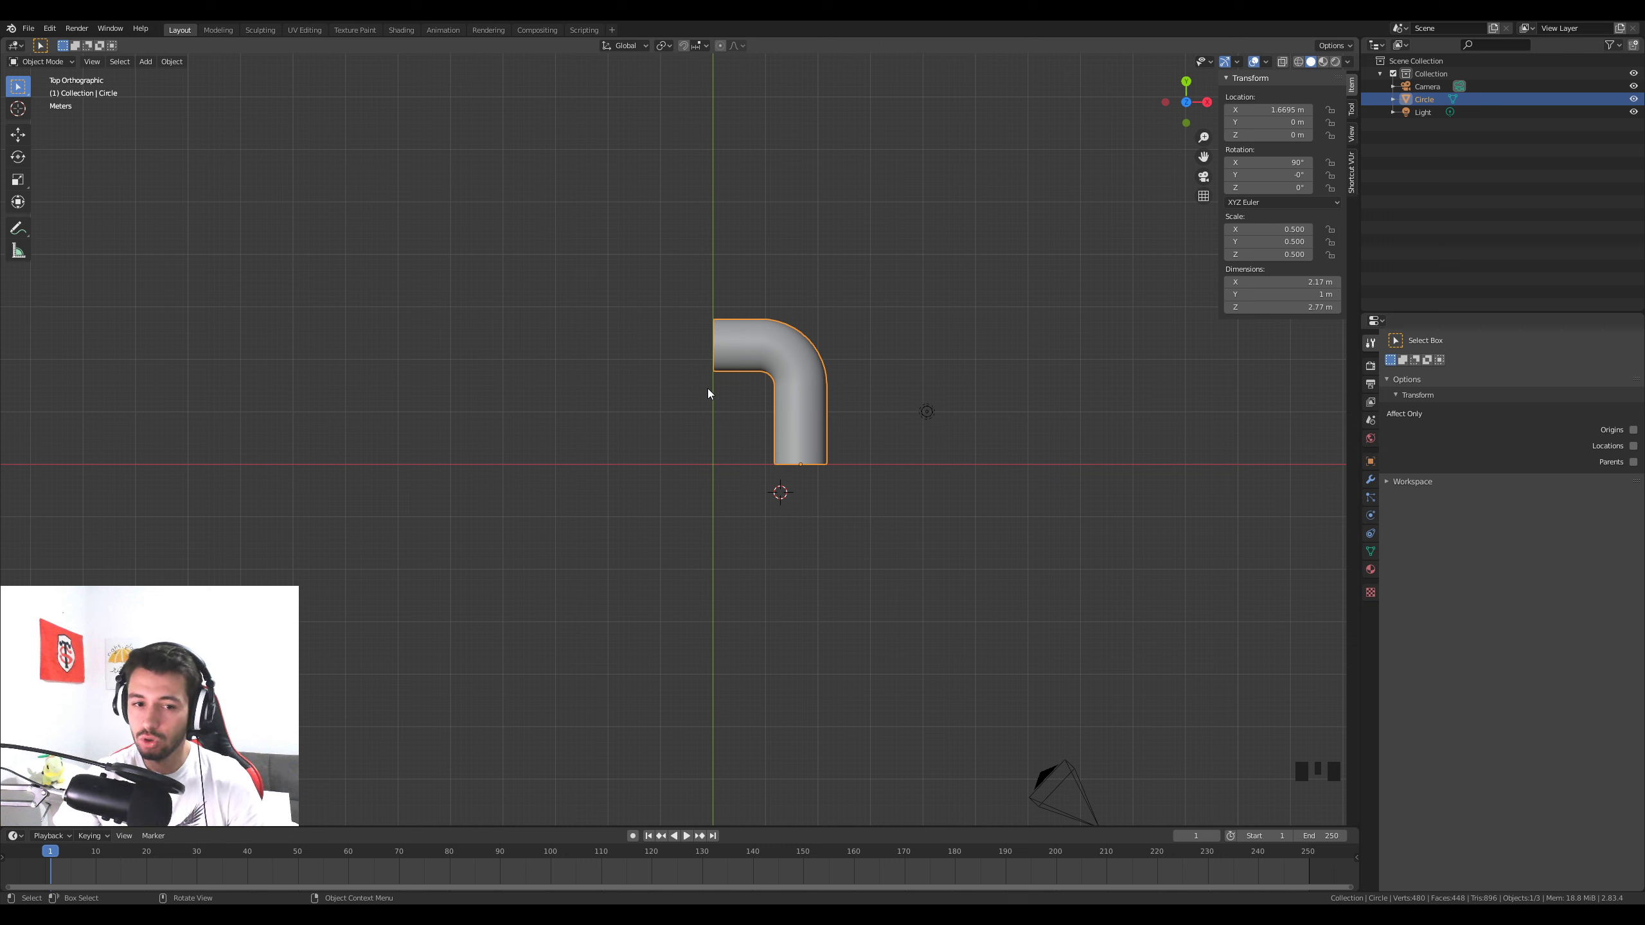
key(shift+s)
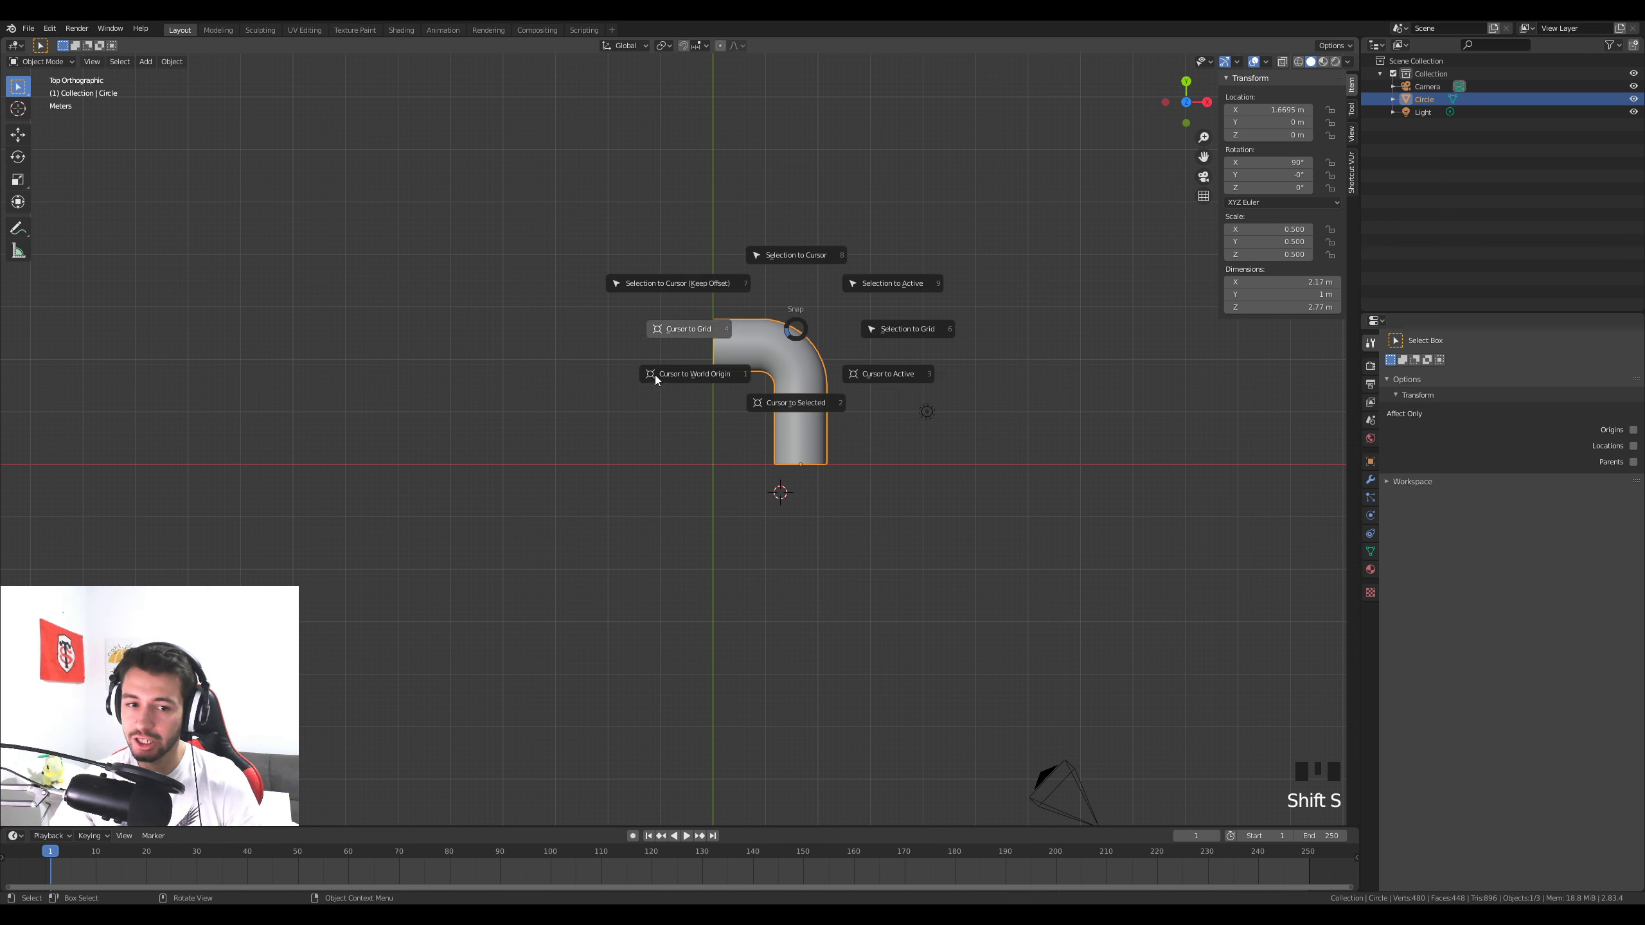
click(725, 382)
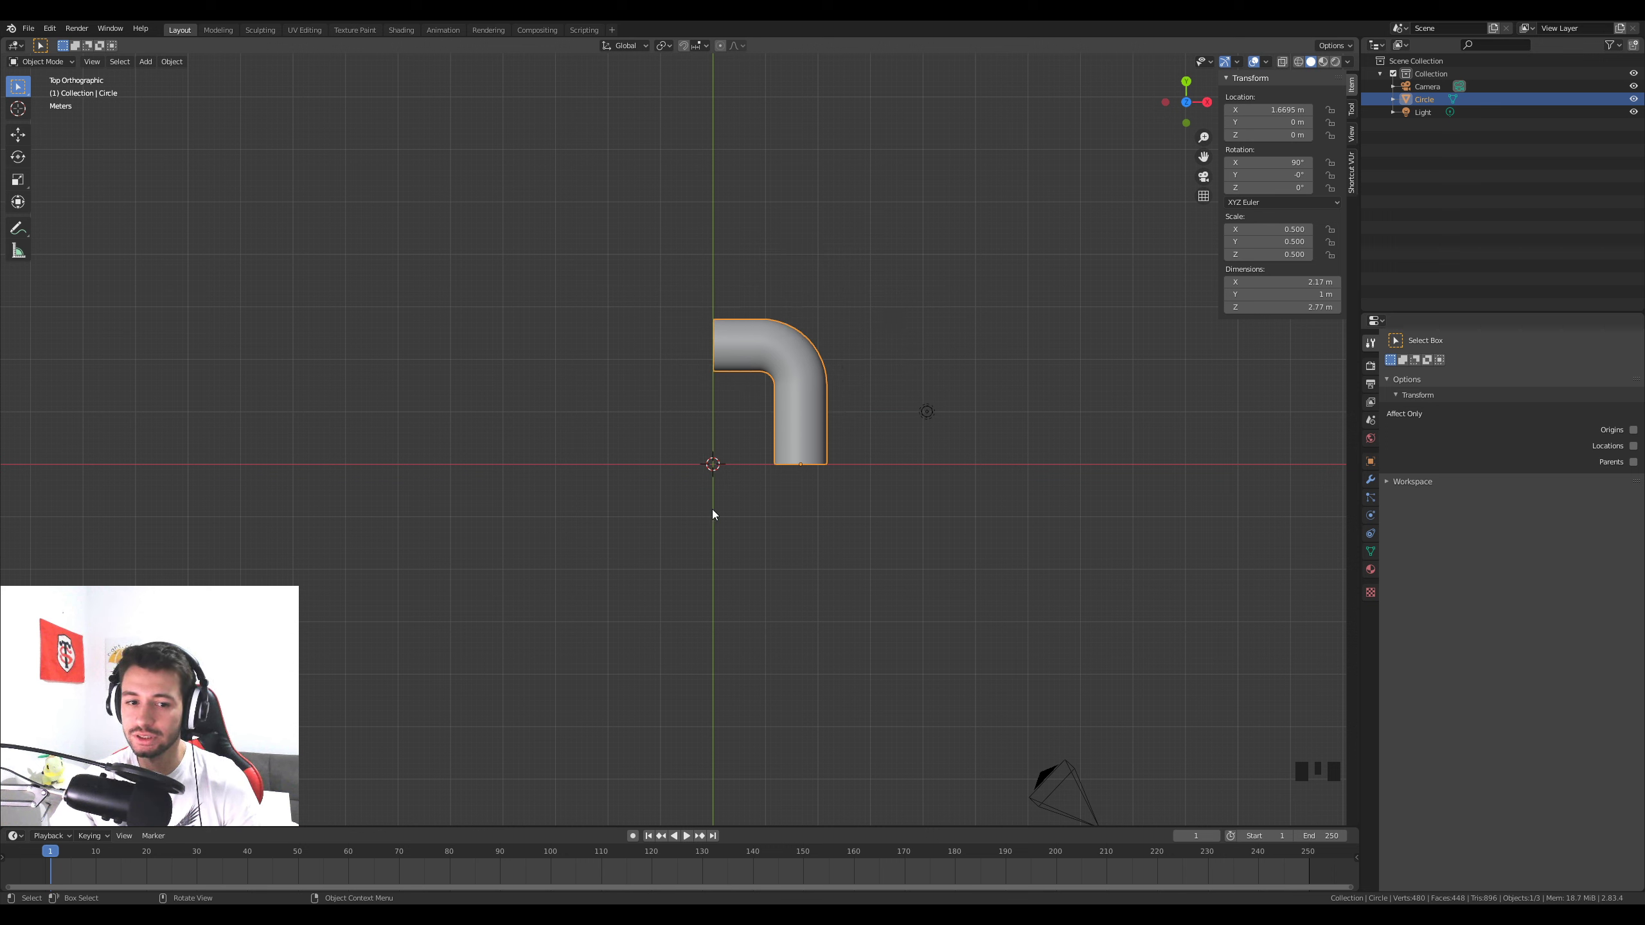
Add a Plain Axes empty at the world origin
key(shift+a)
mouse_move(729, 416)
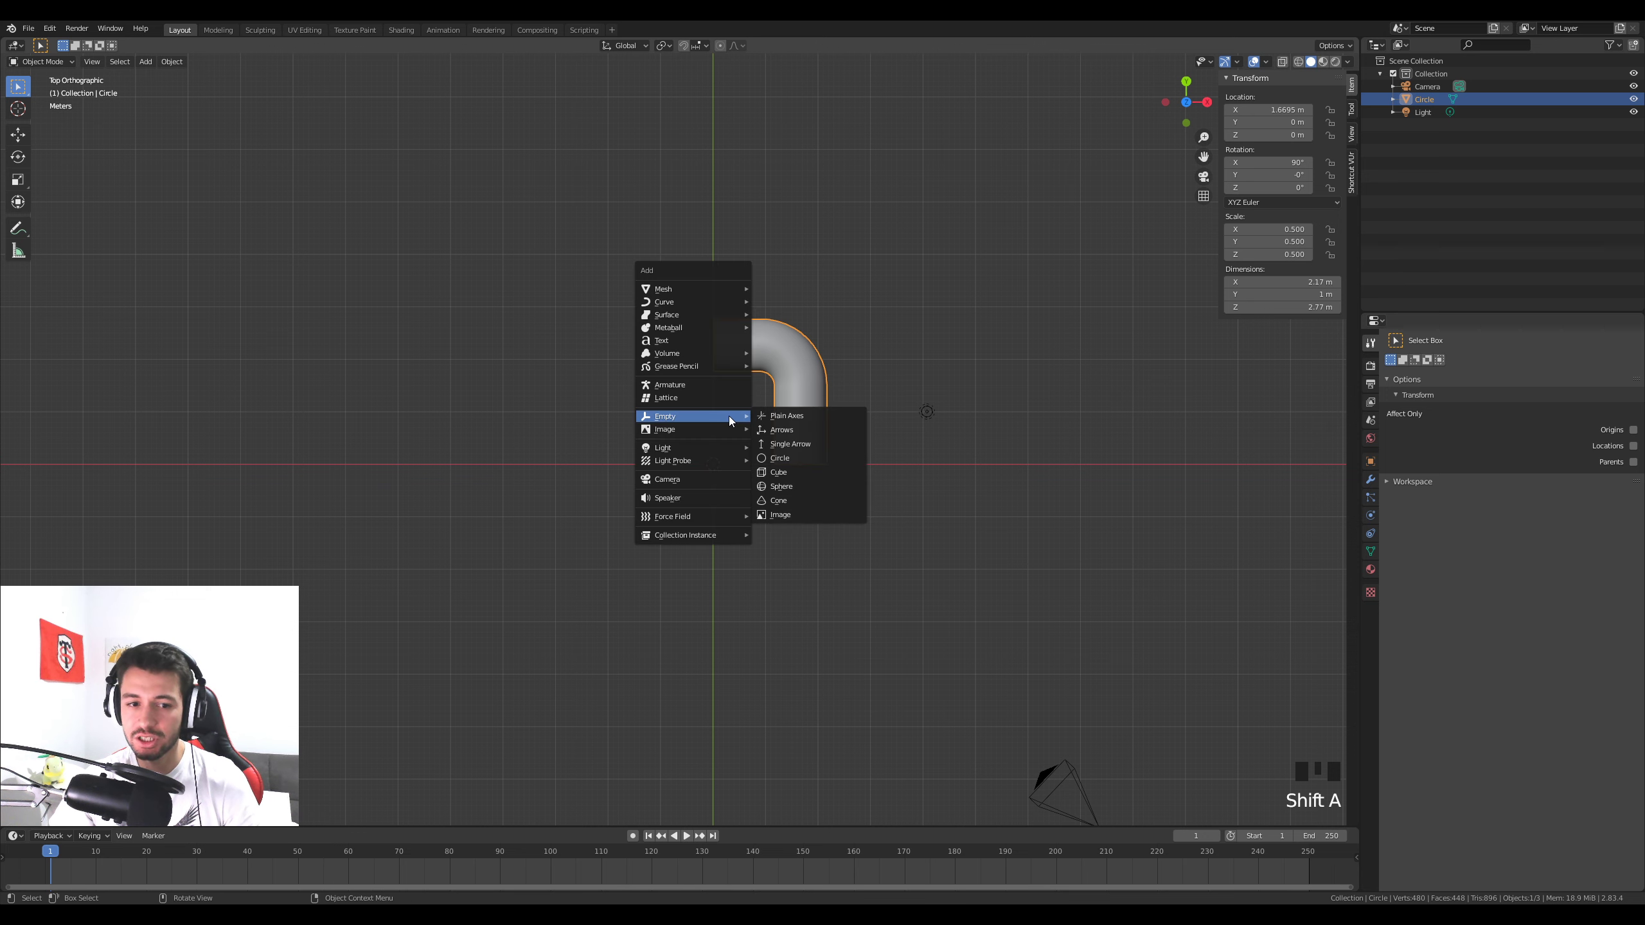
click(802, 419)
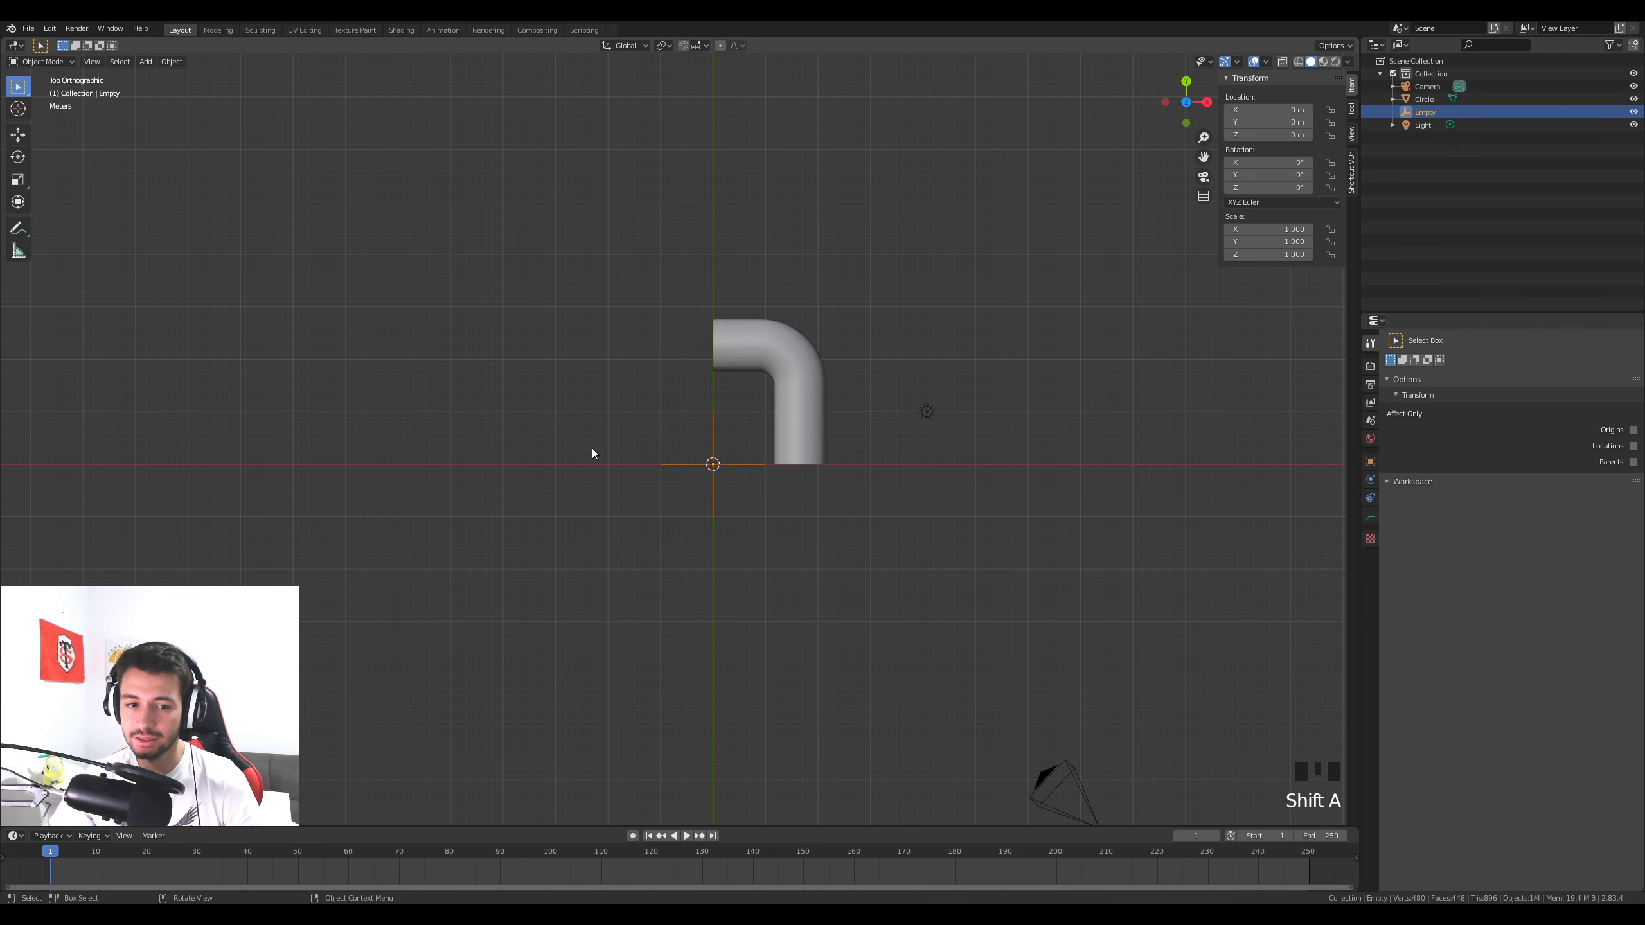
Add a Mirror modifier to the quarter-link tube on the X axis, using the empty as the mirror object
scroll(694, 558, up, 3)
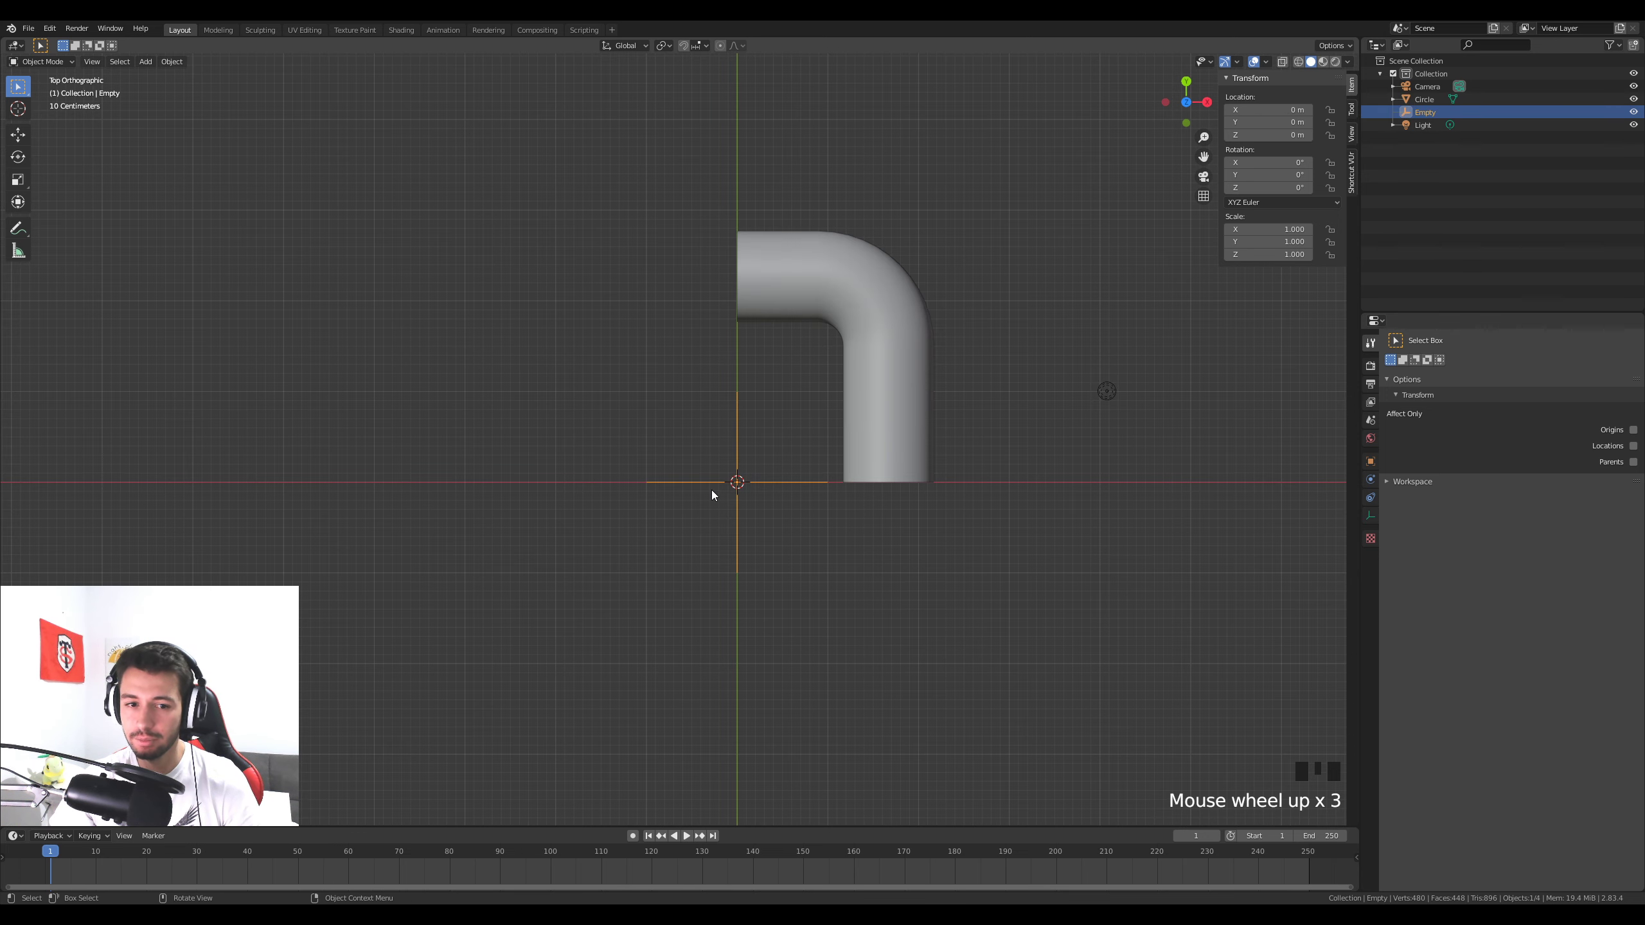
scroll(763, 549, down, 1)
click(837, 350)
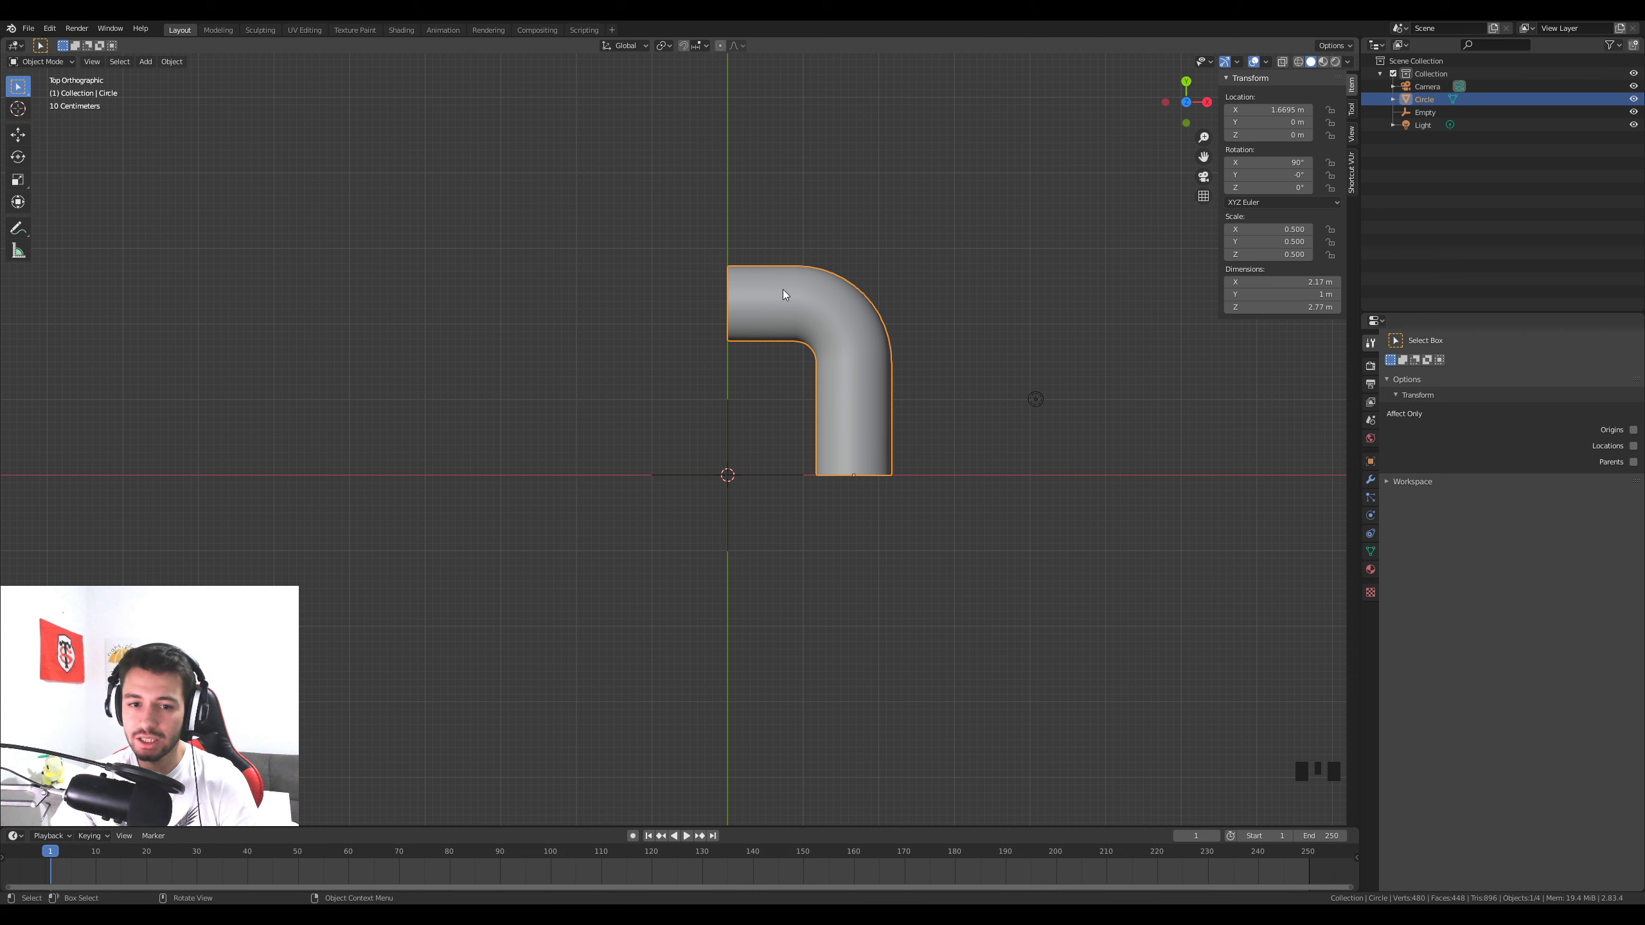
click(1371, 480)
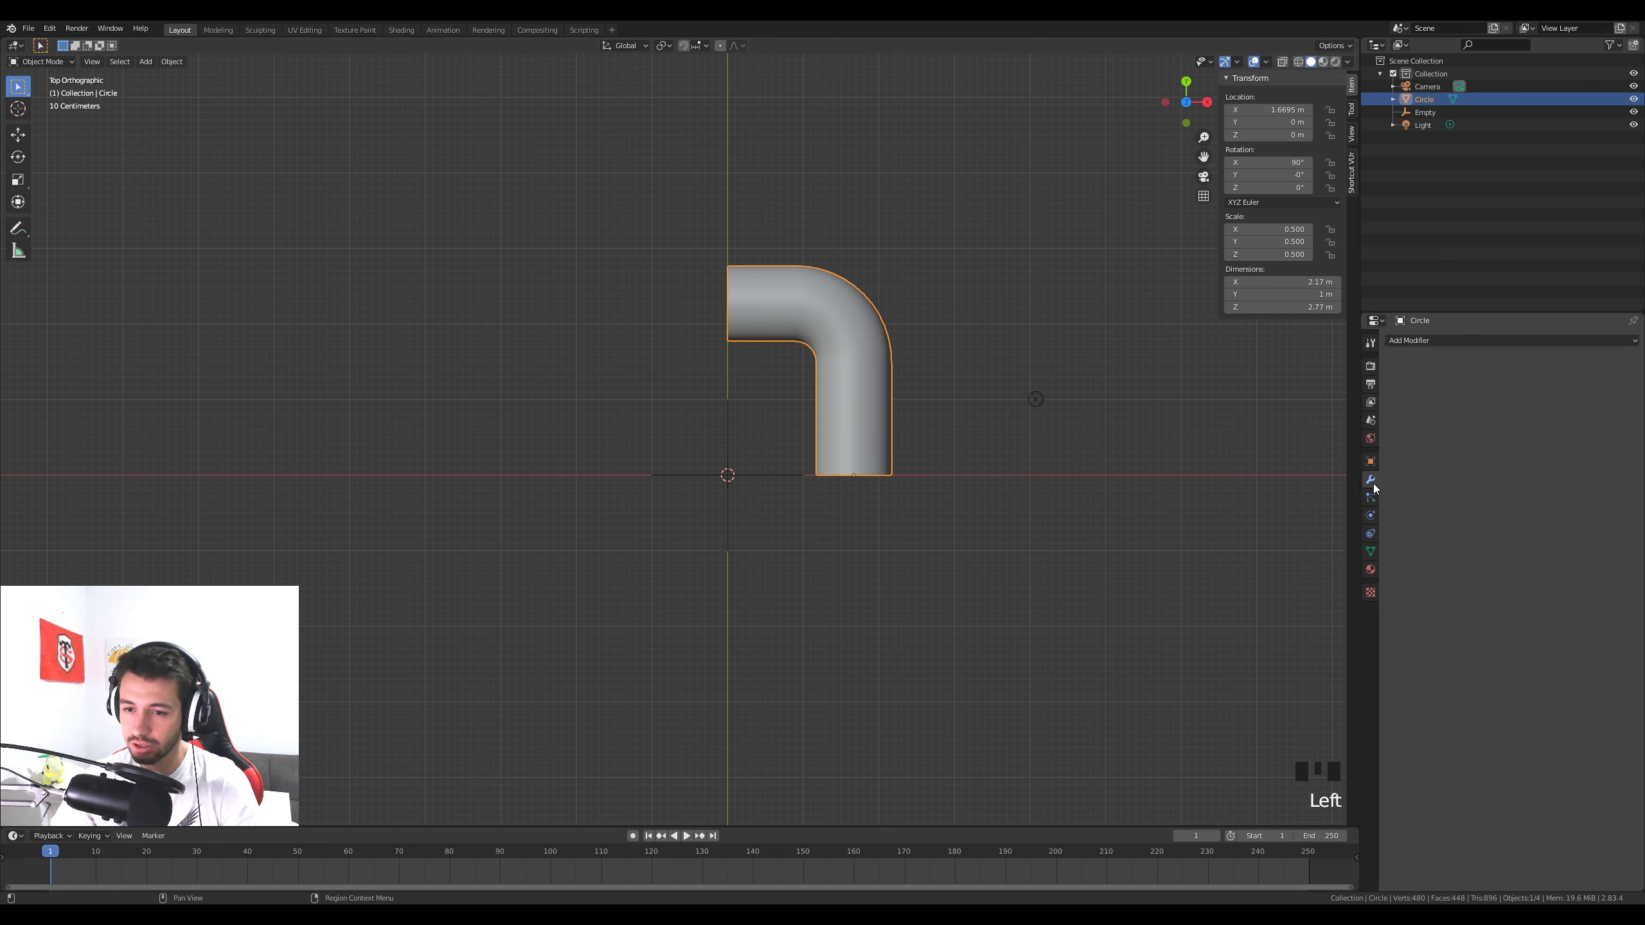
click(1412, 340)
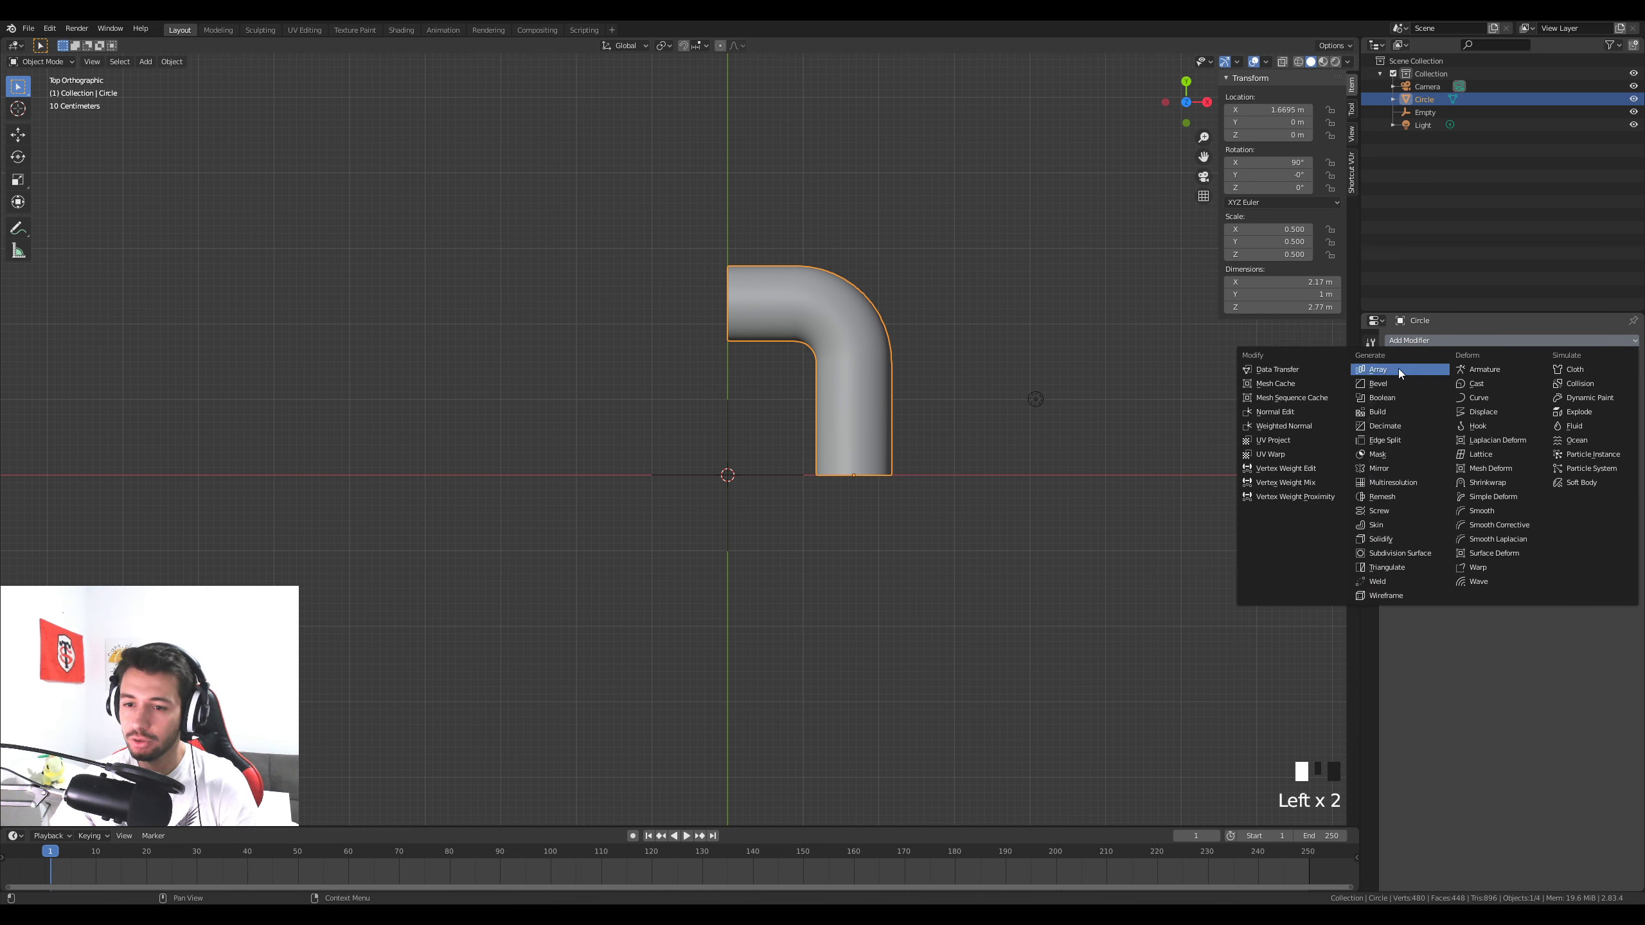
click(1379, 468)
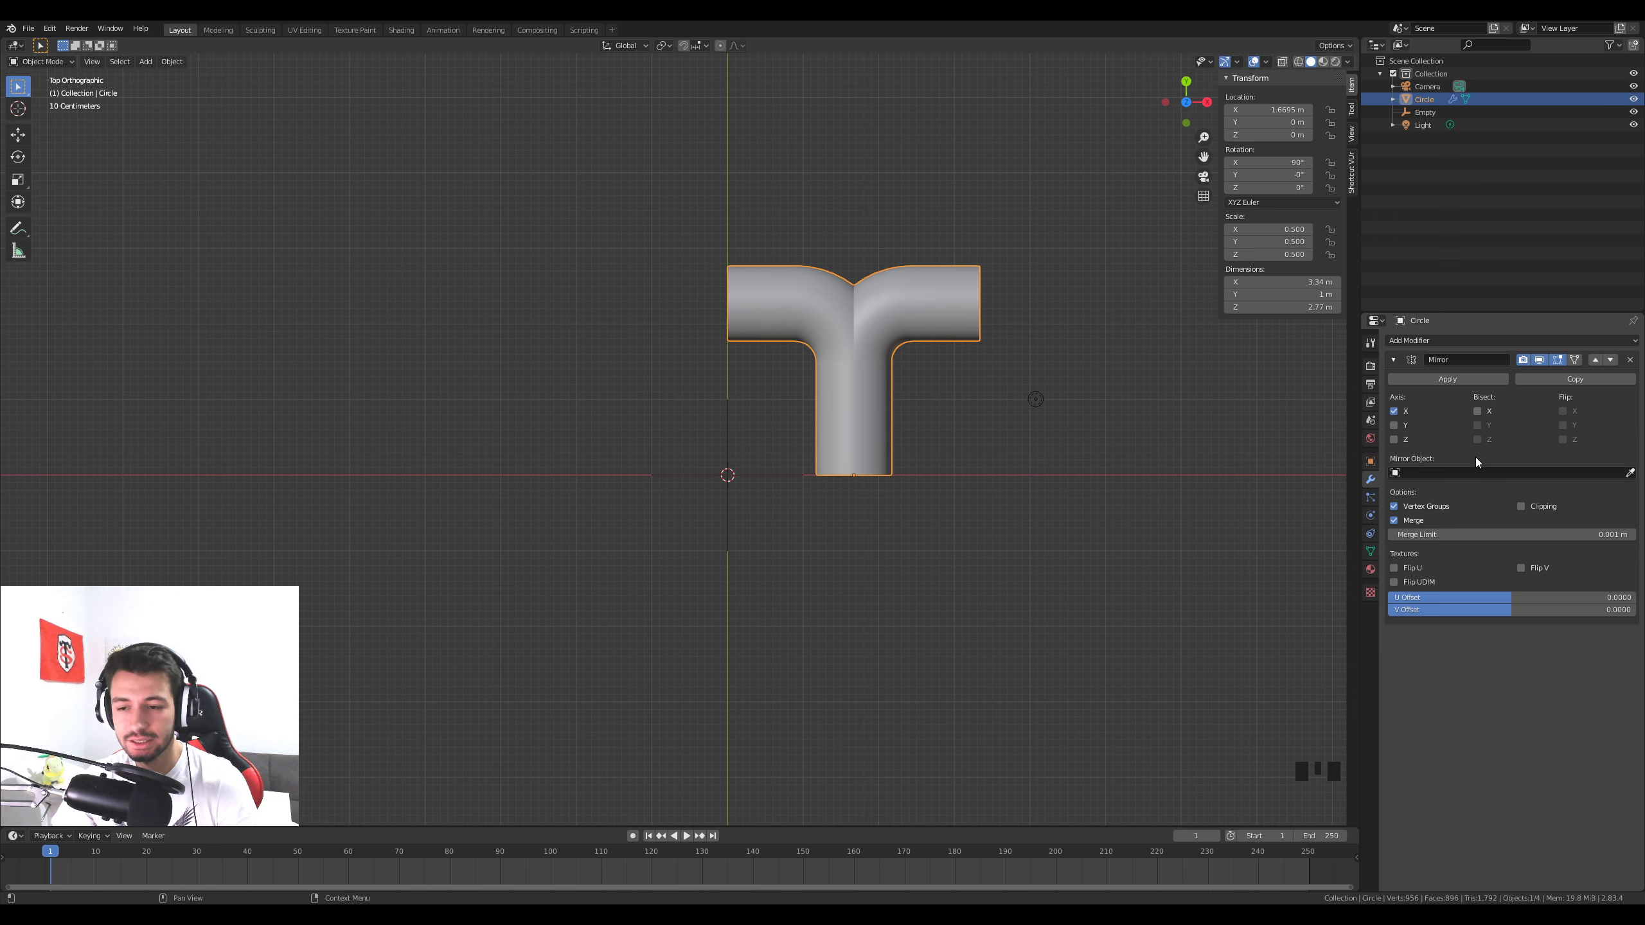
click(1631, 473)
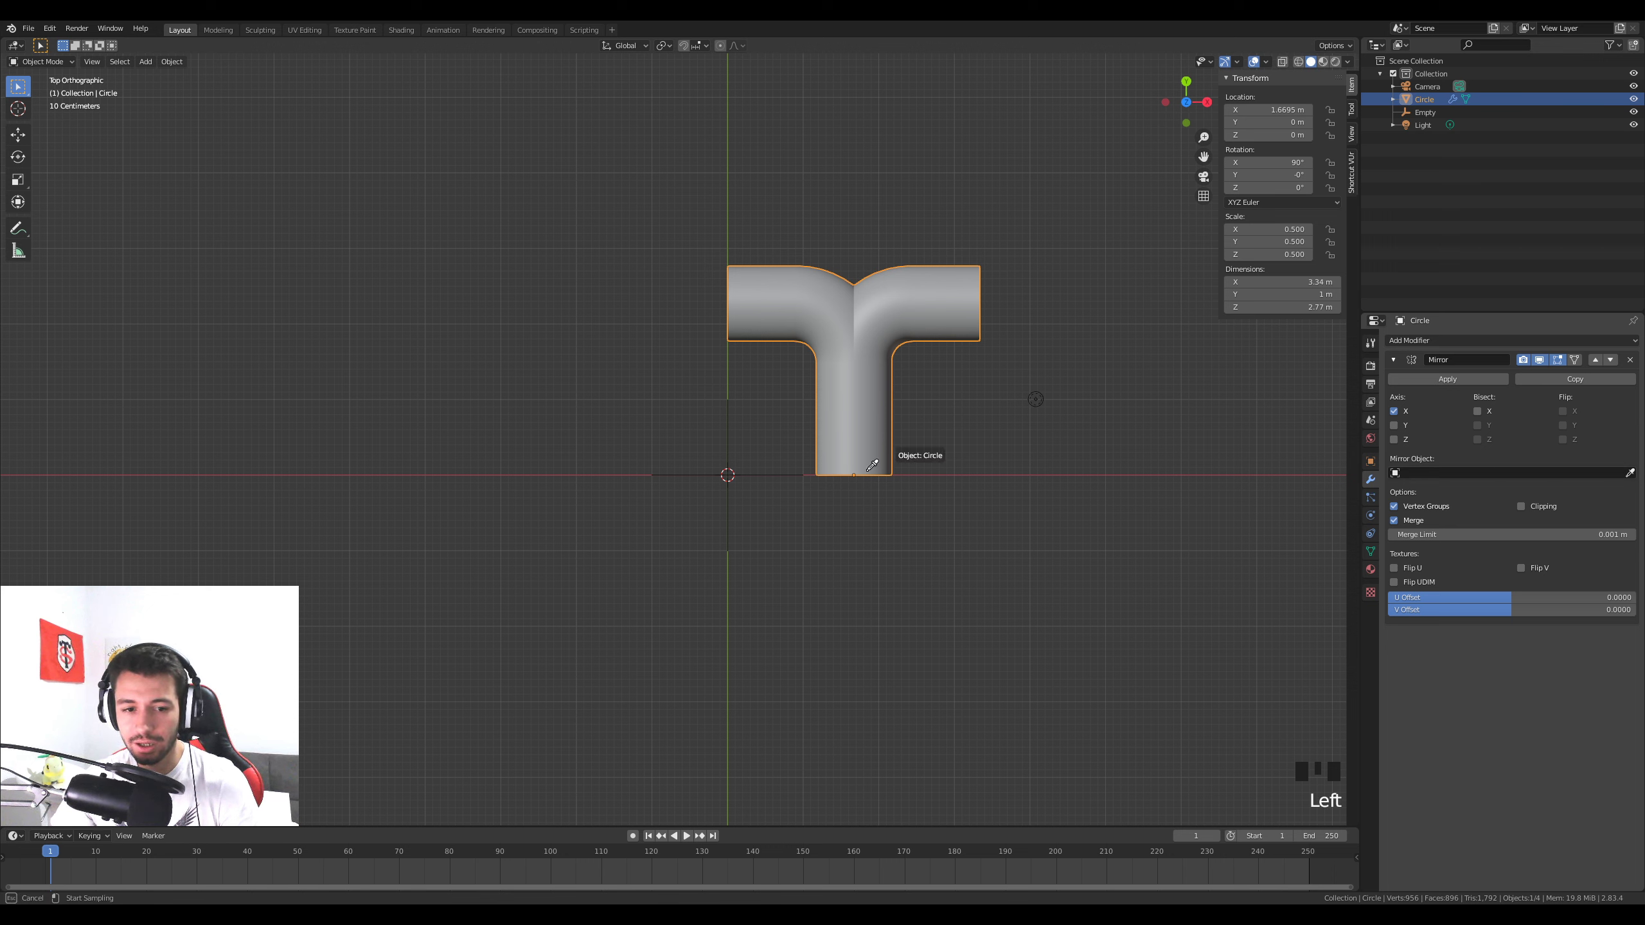
click(754, 479)
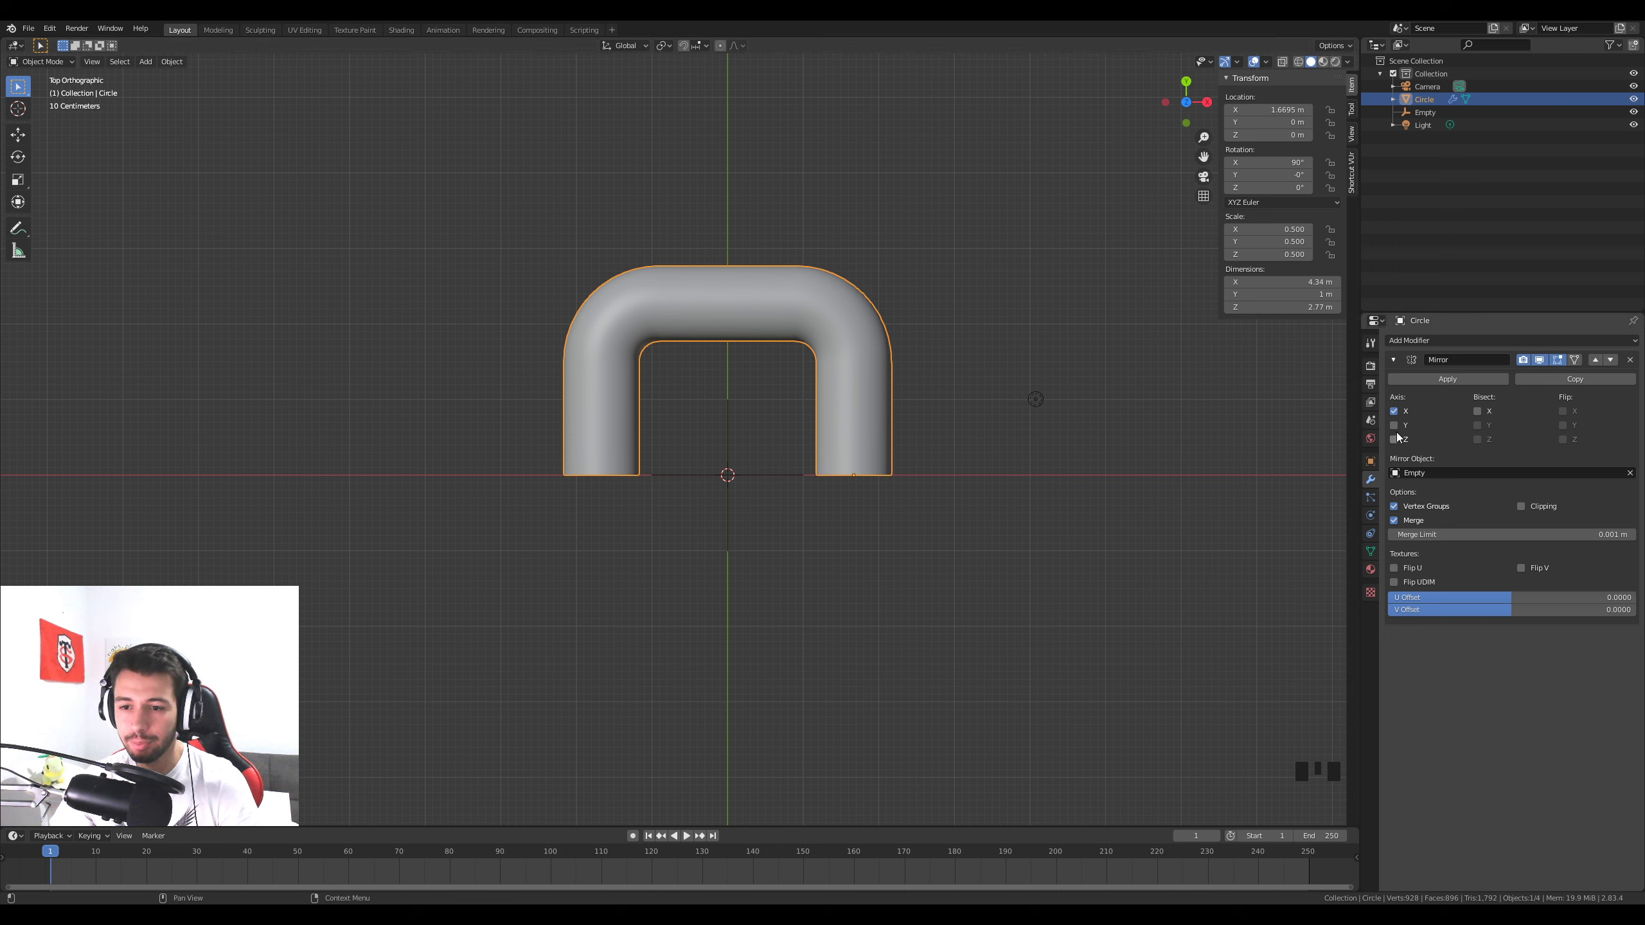
Try duplicating the Mirror modifier with the copy mirroring only on Y, and delete that copy
click(1578, 379)
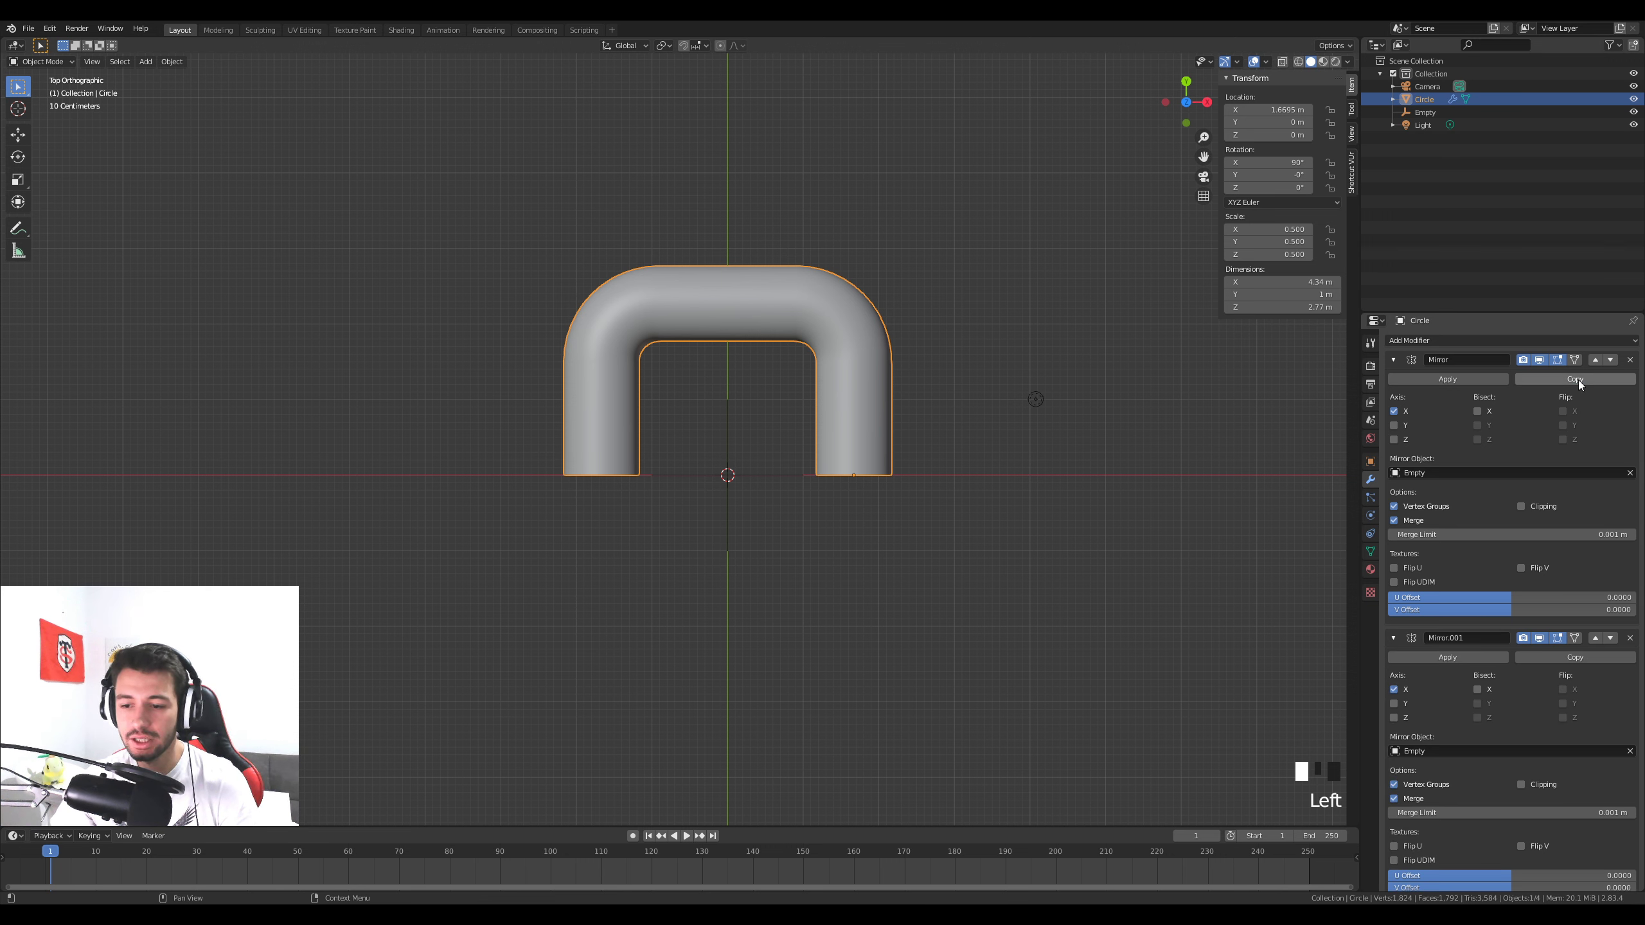
click(1394, 695)
click(1394, 703)
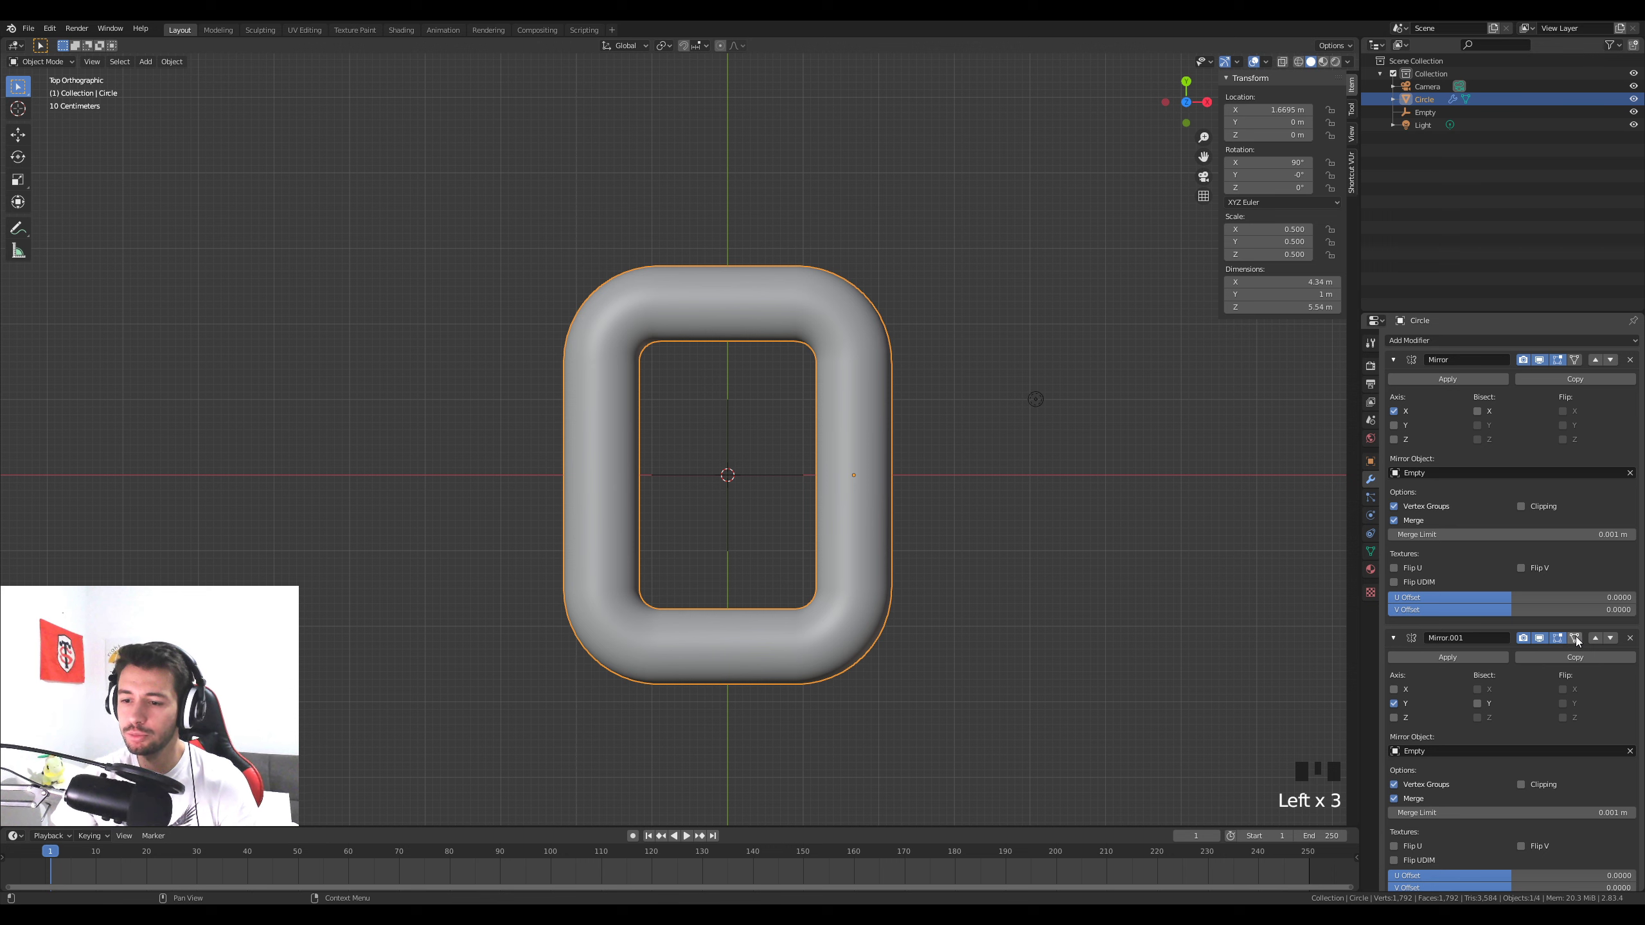
click(1630, 639)
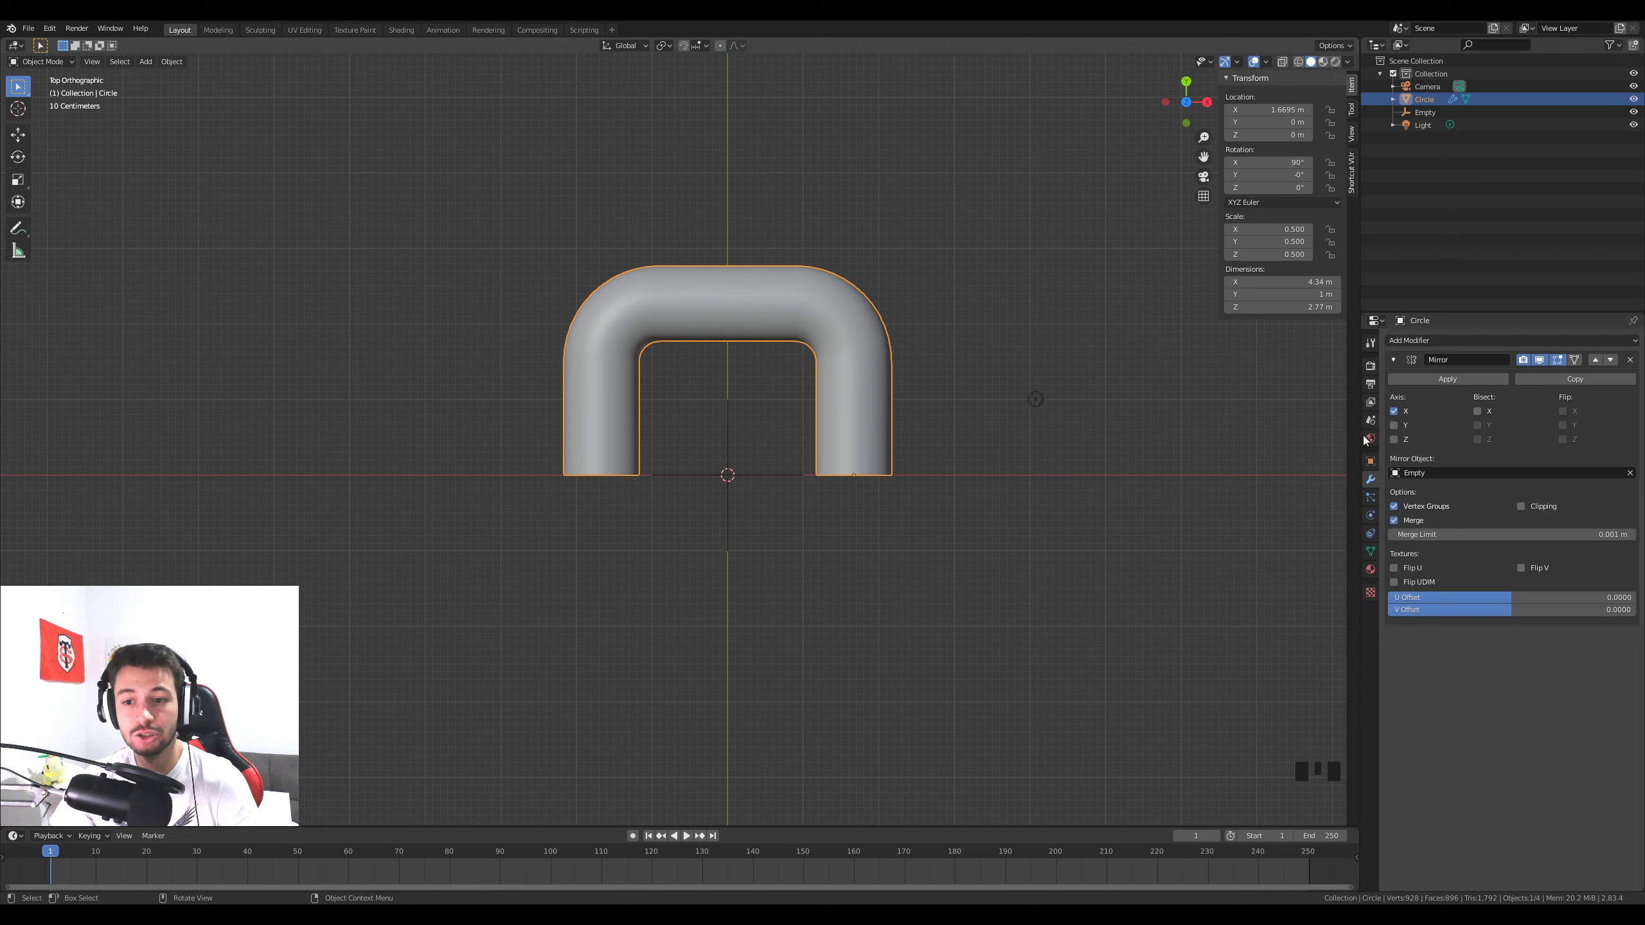
Enable the Y axis on the tube's Mirror modifier to close the link
click(1394, 425)
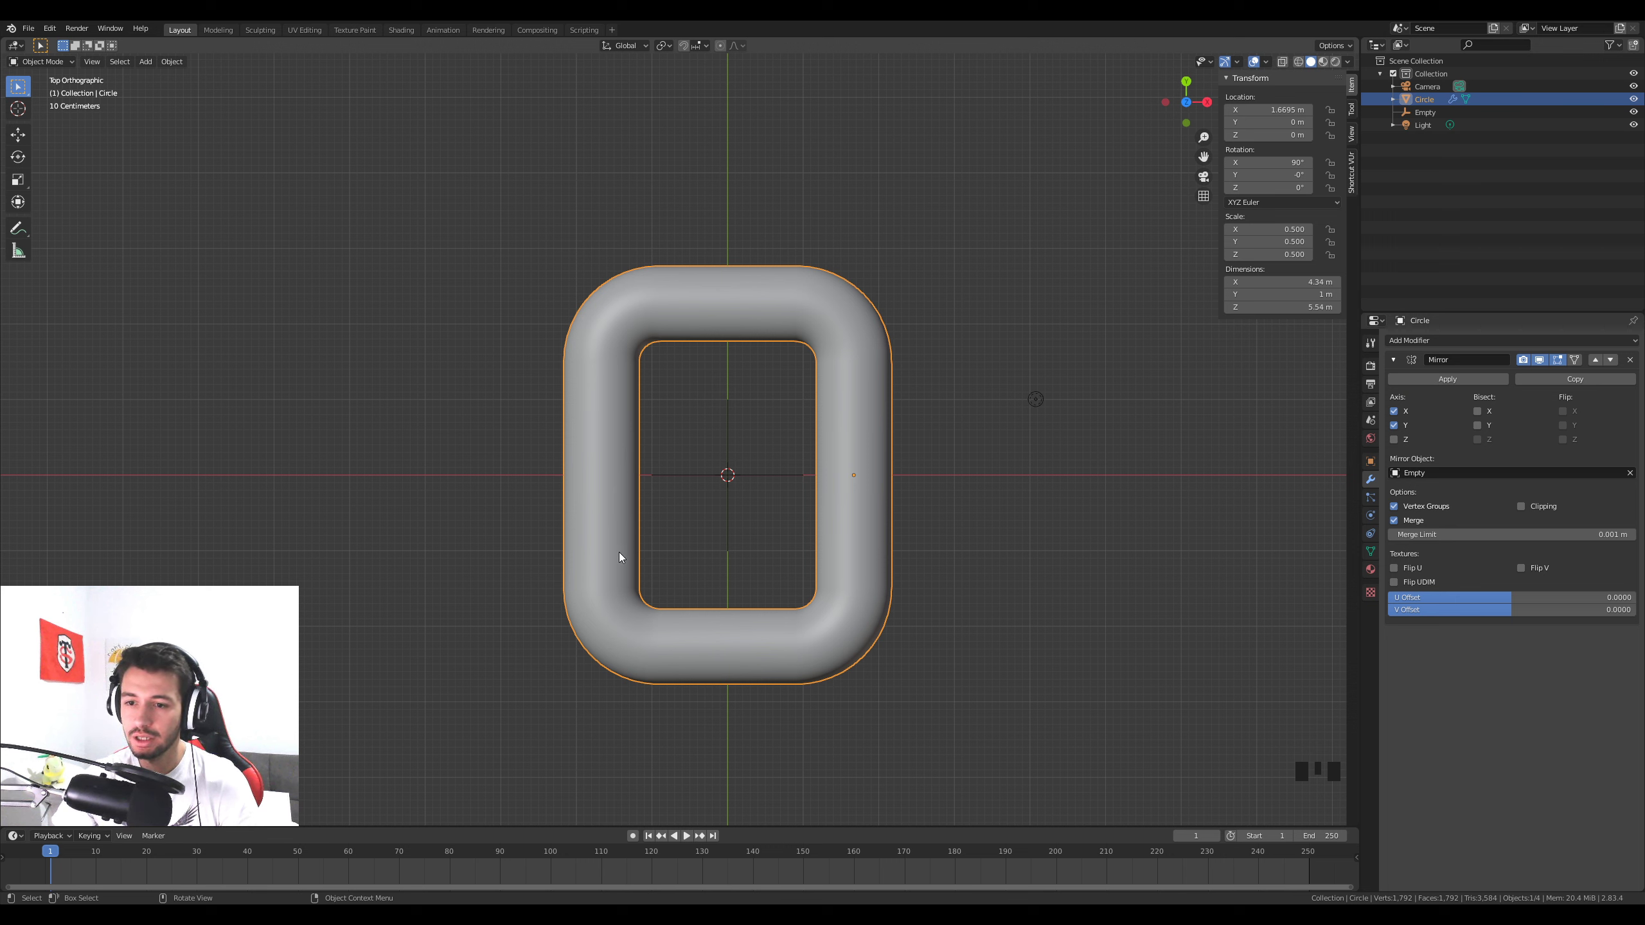
Try scaling the edge loop in the middle of the tube's bend in Edit Mode
key(Tab)
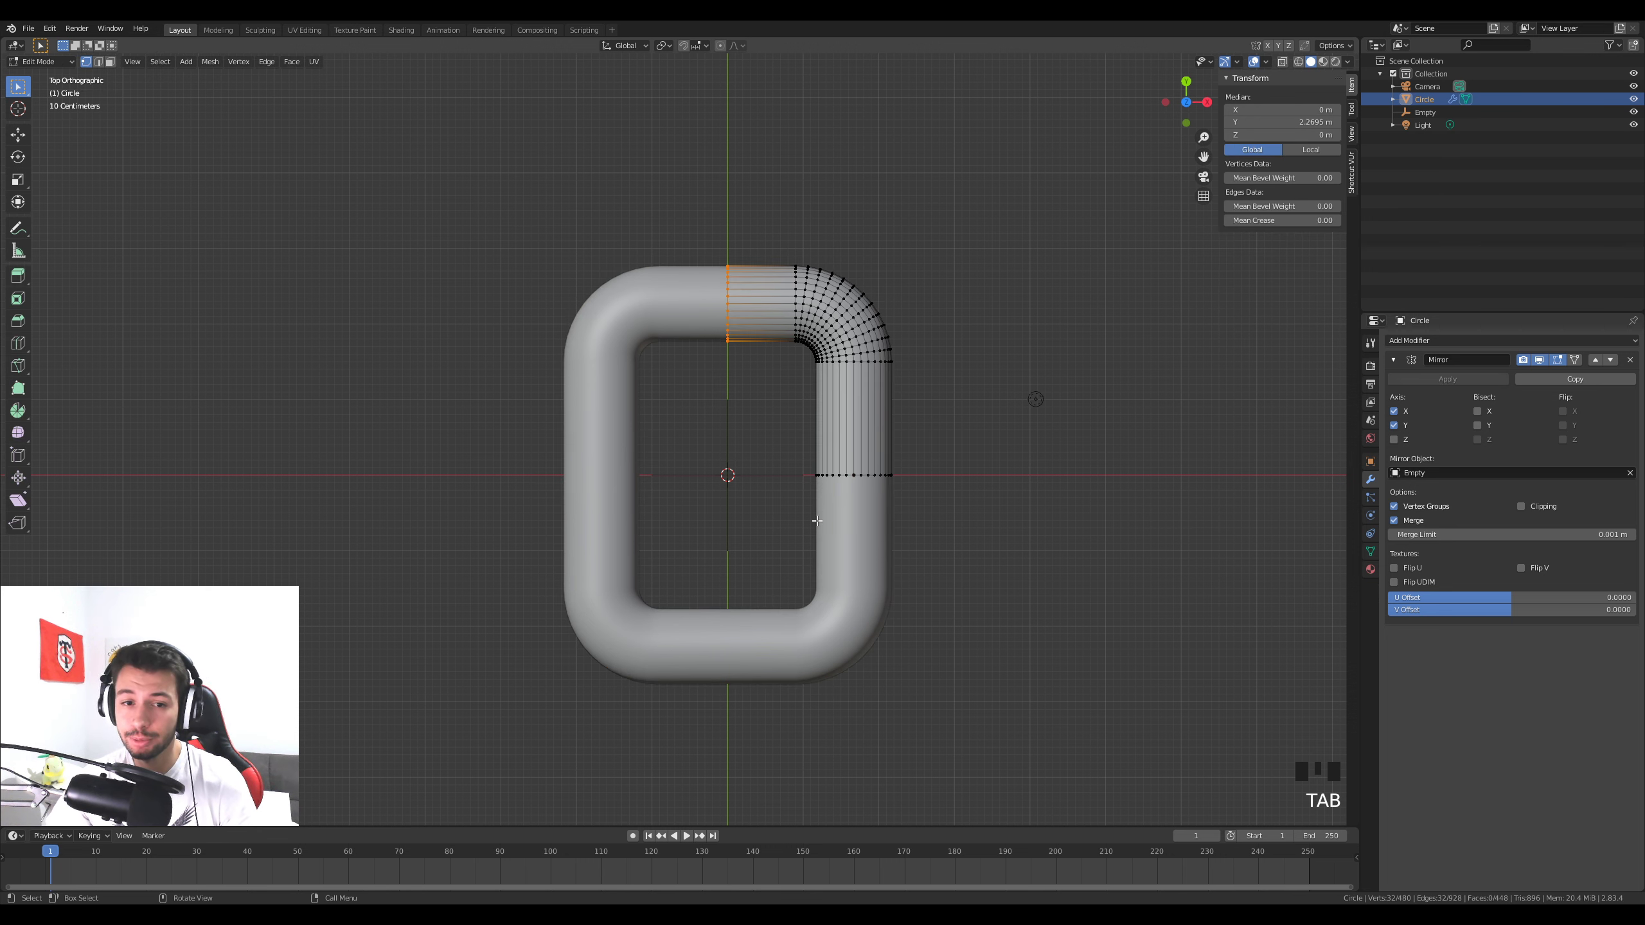
alt+click(851, 320)
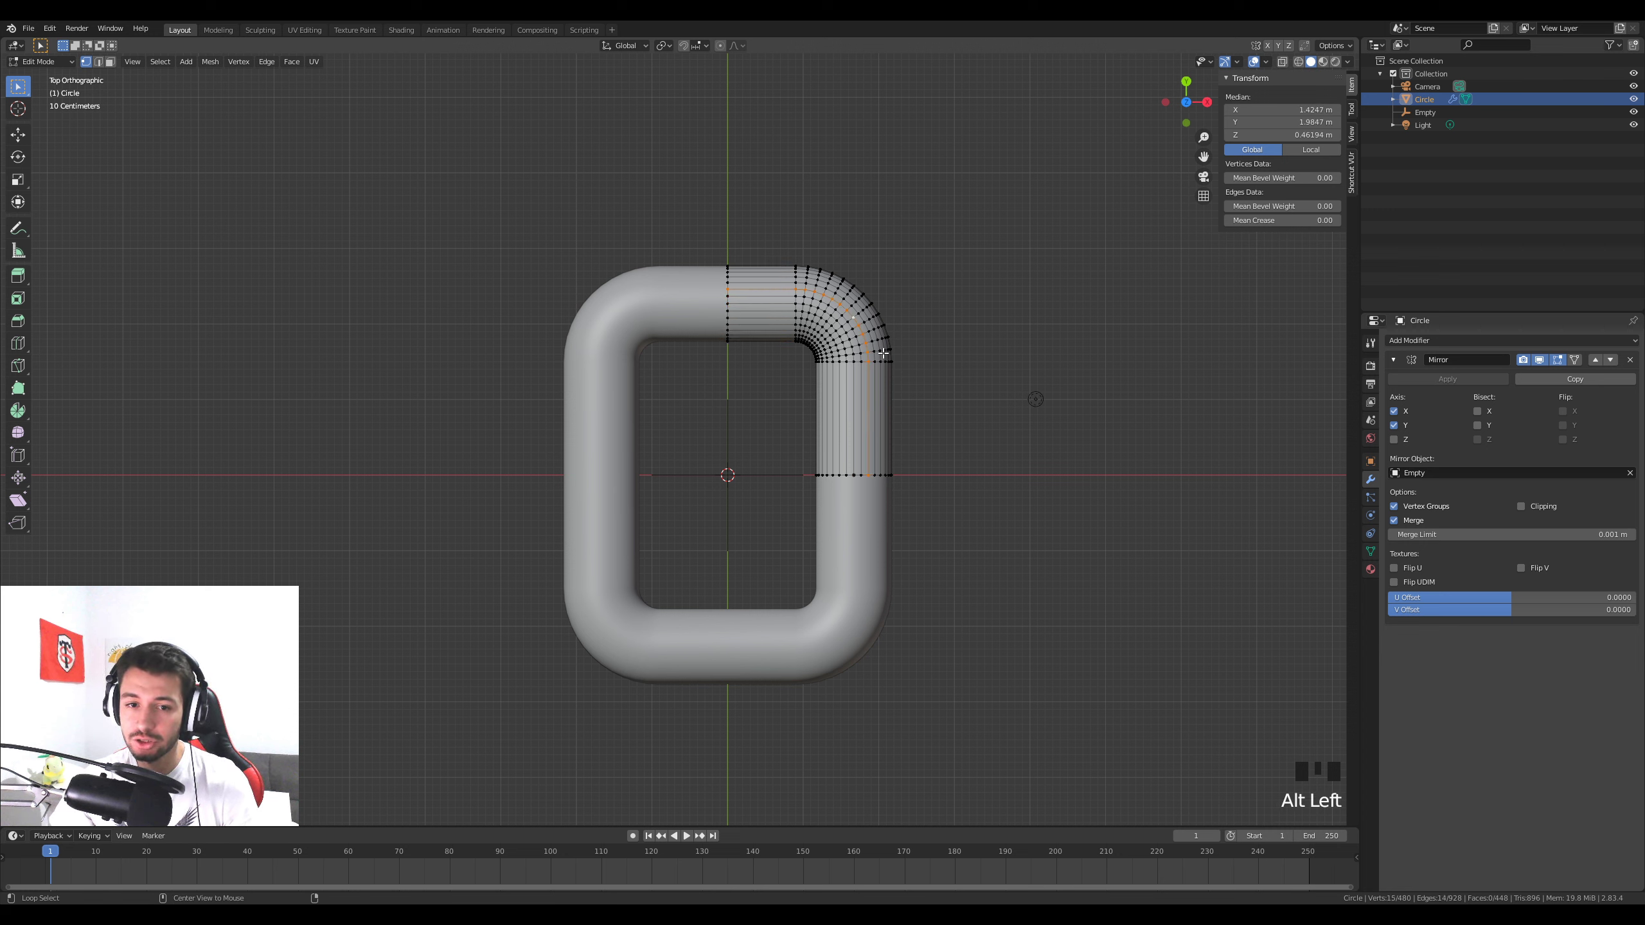
alt+click(849, 308)
alt+click(861, 300)
alt+click(857, 301)
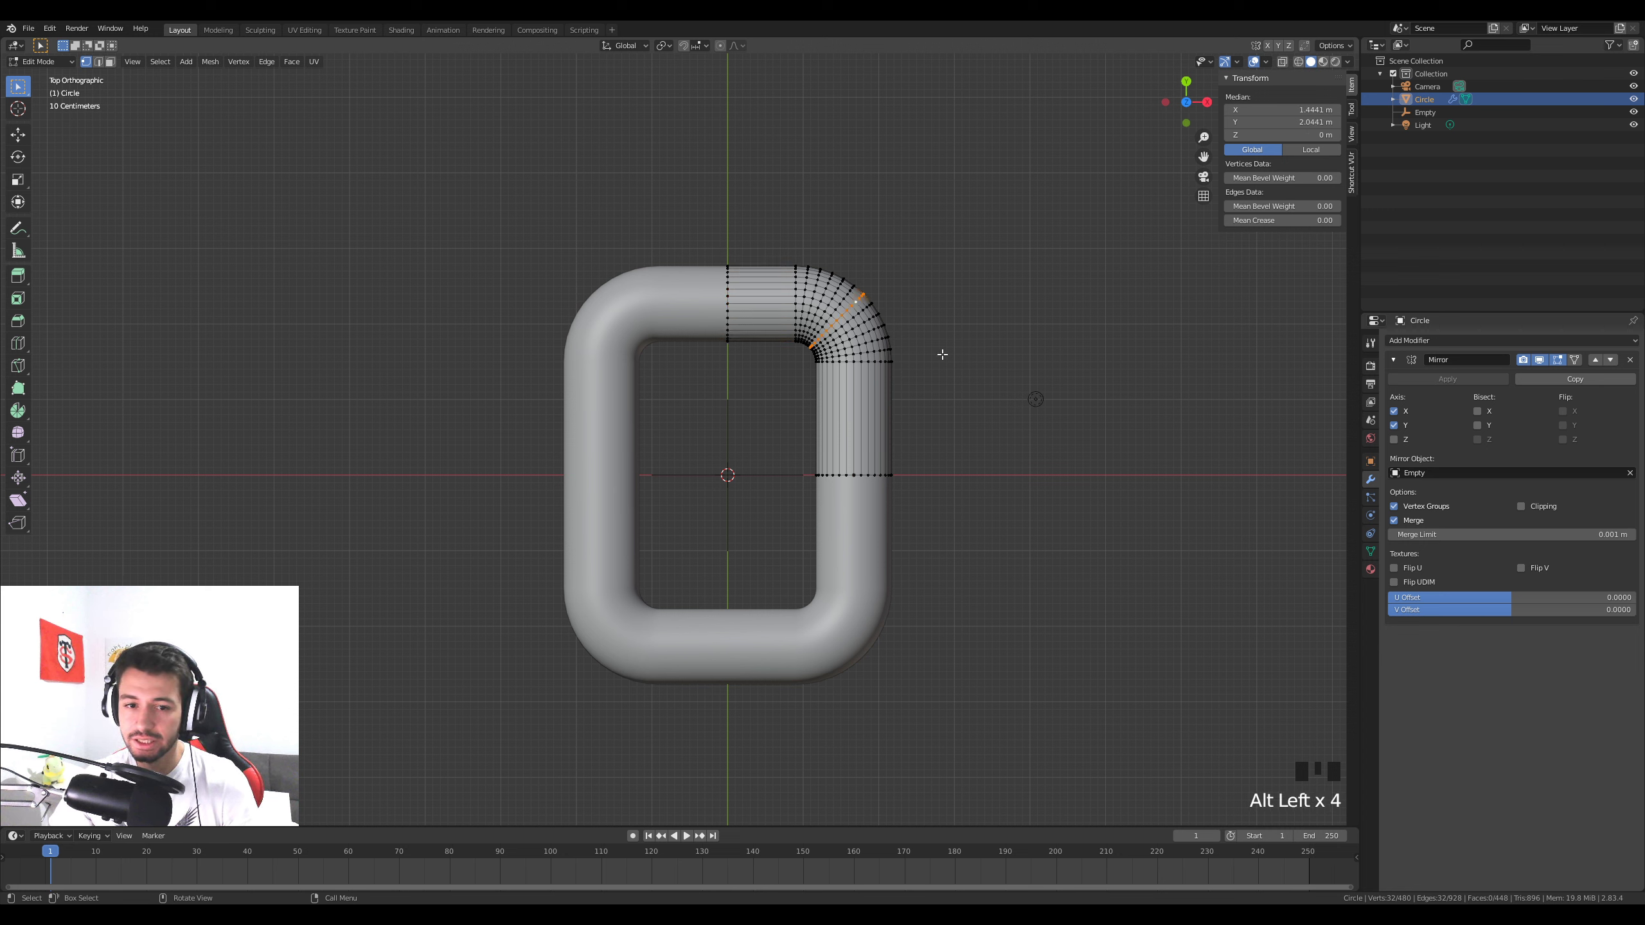
key(s)
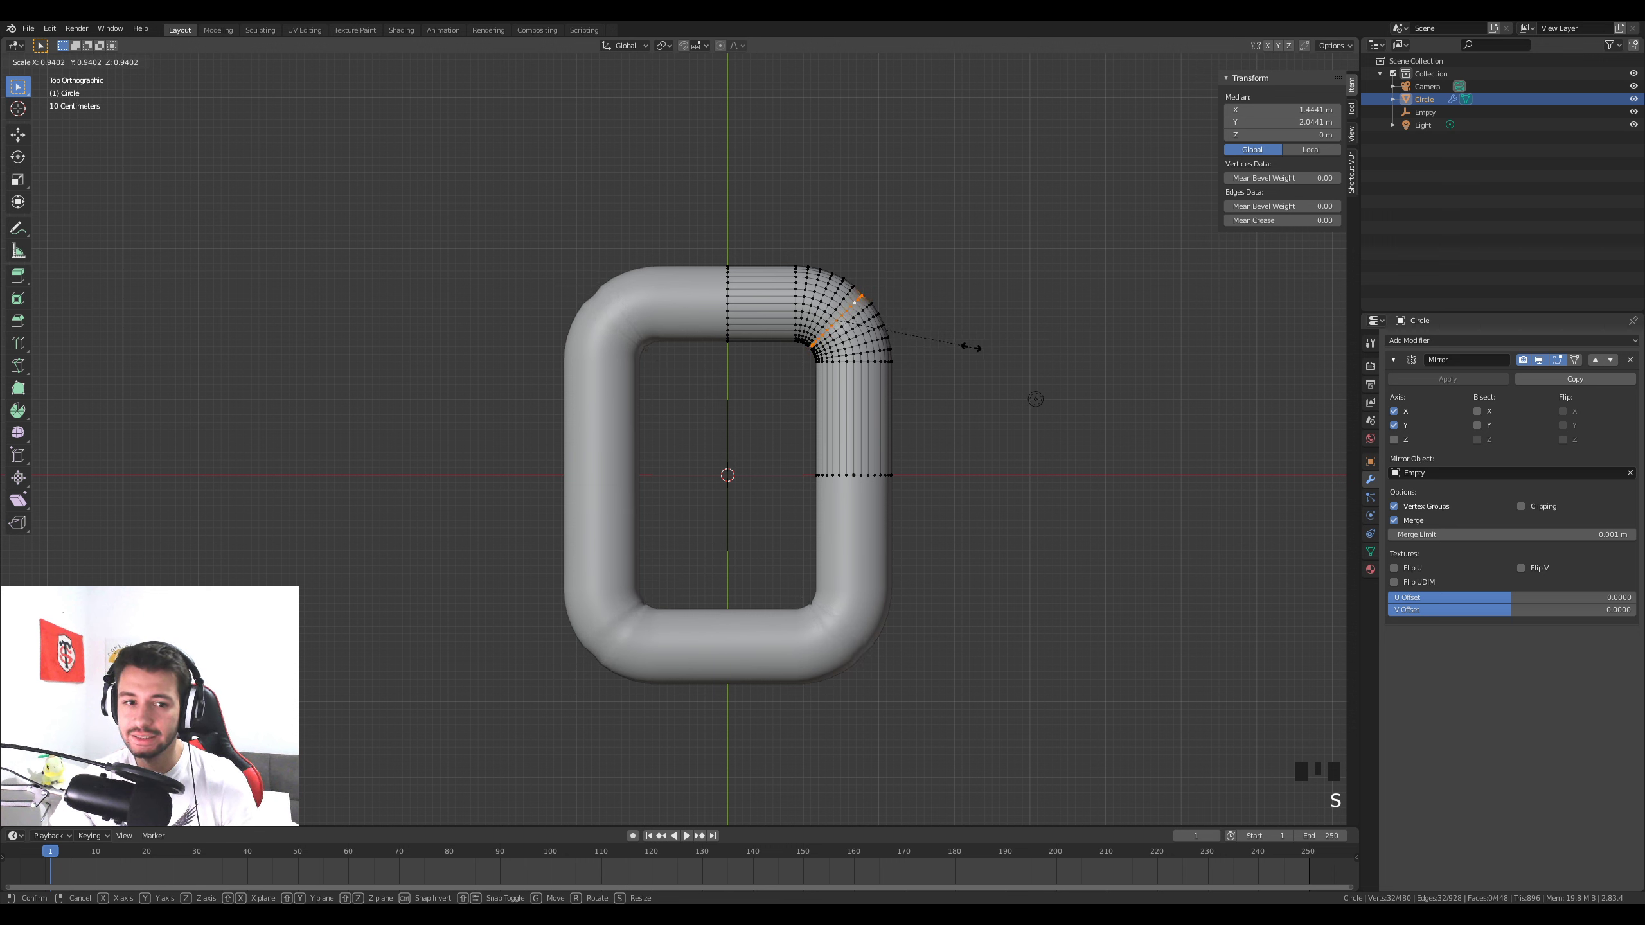
right_click(1153, 354)
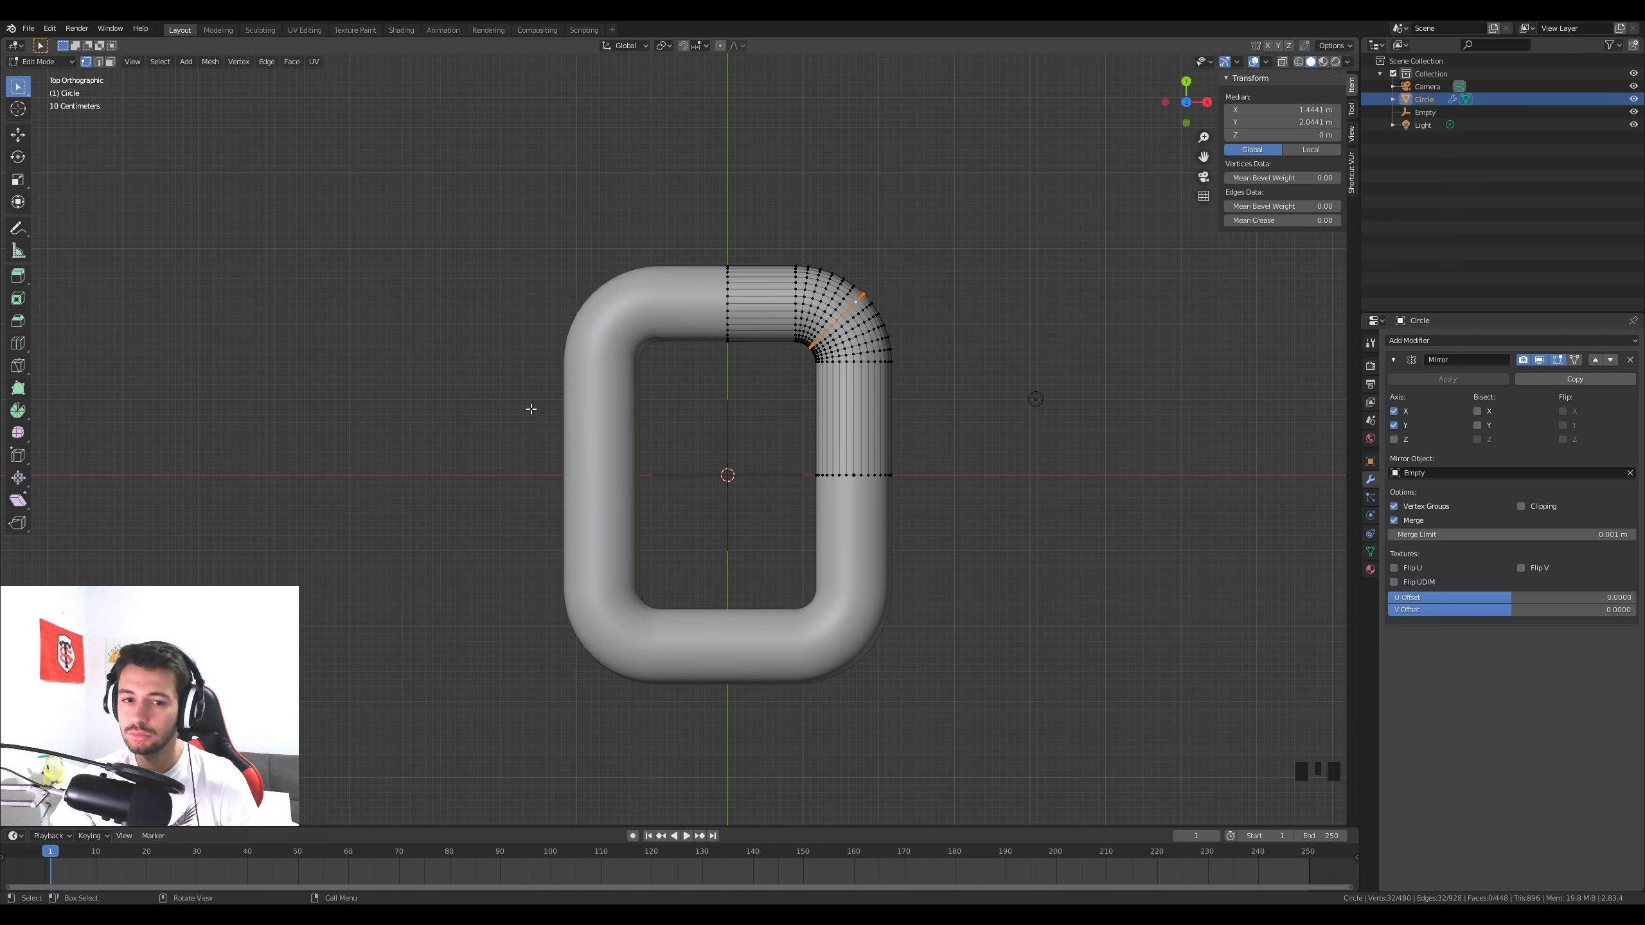
key(Tab)
Thin the link by shrinking the whole tube mesh about 0.323 along its normals, and return to Object Mode
key(Tab)
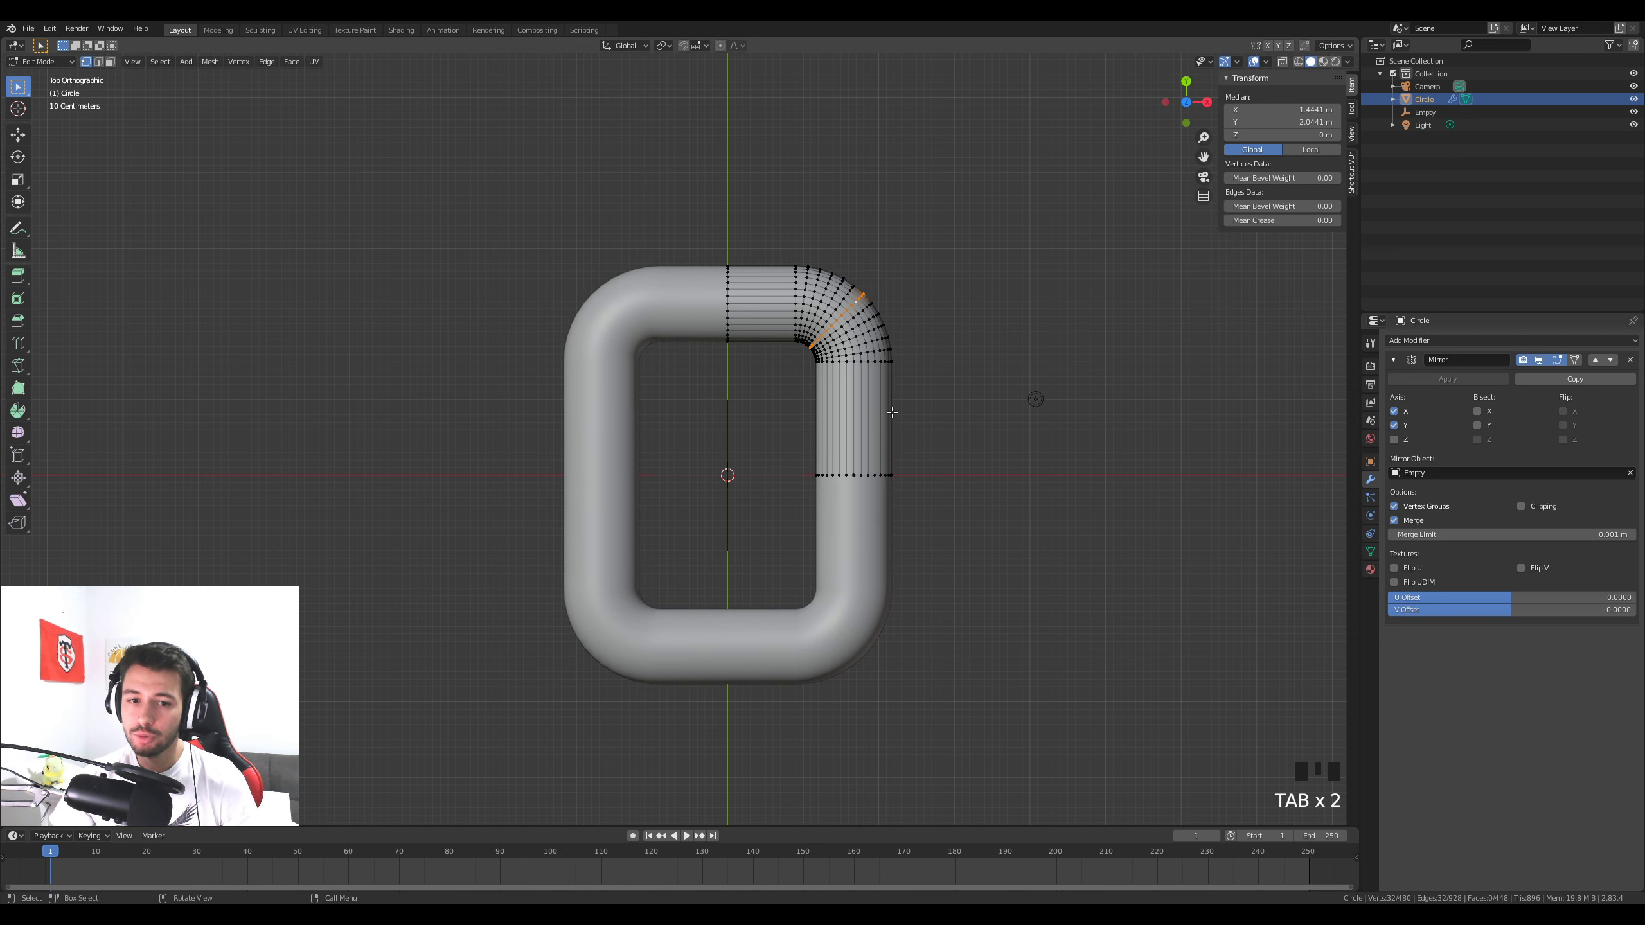
key(a)
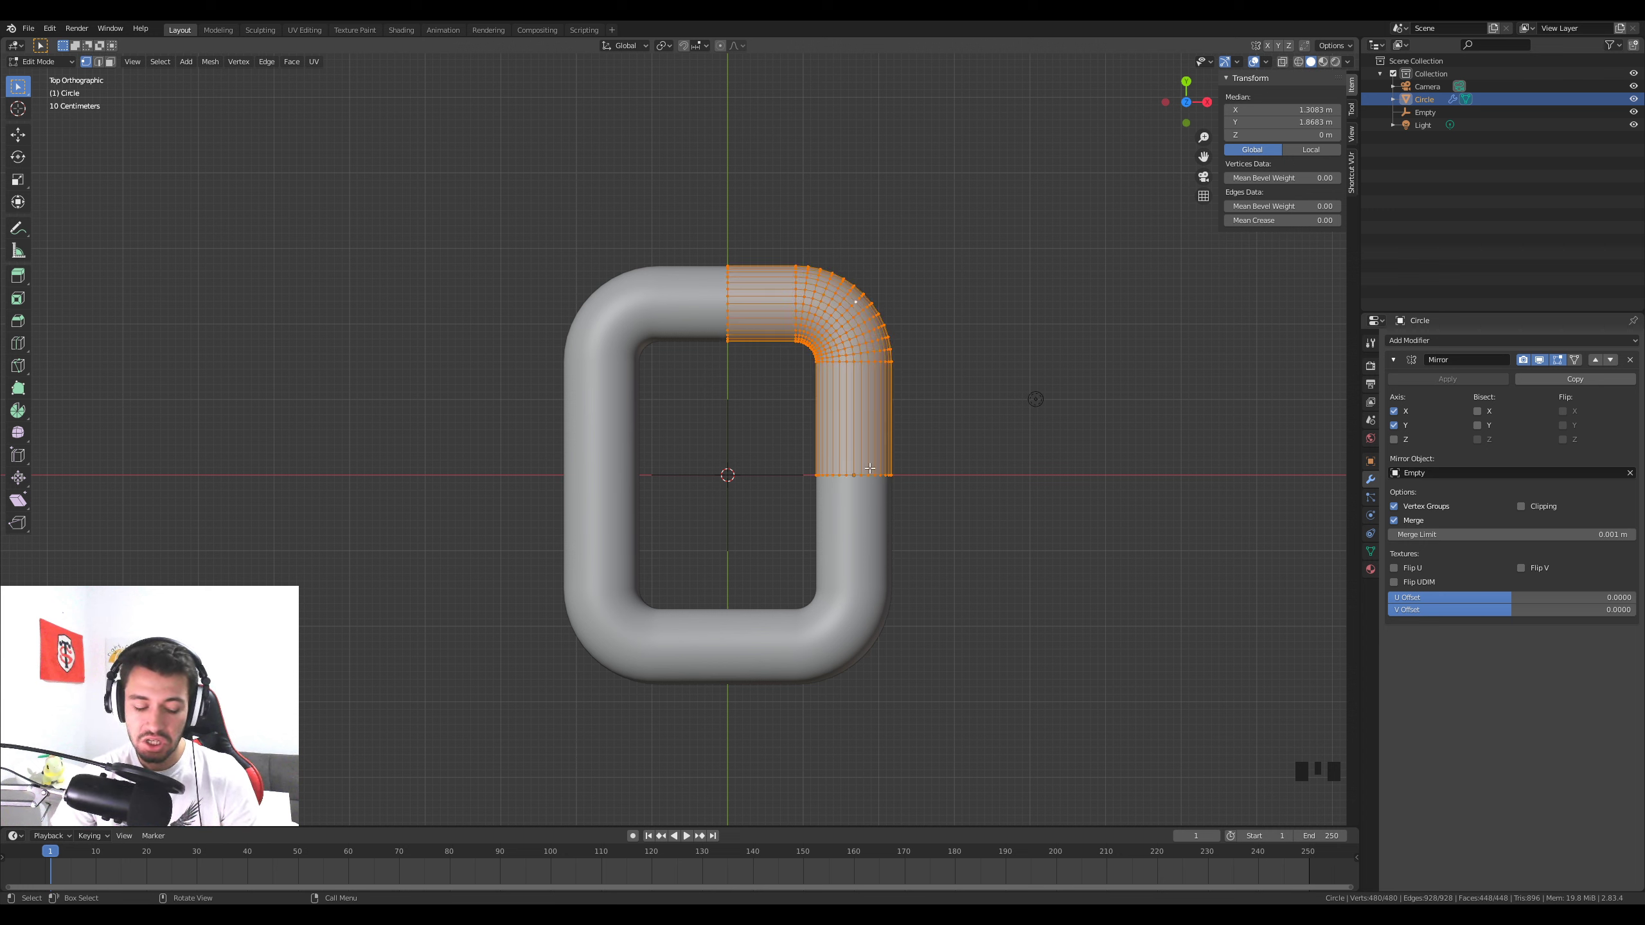
key(s)
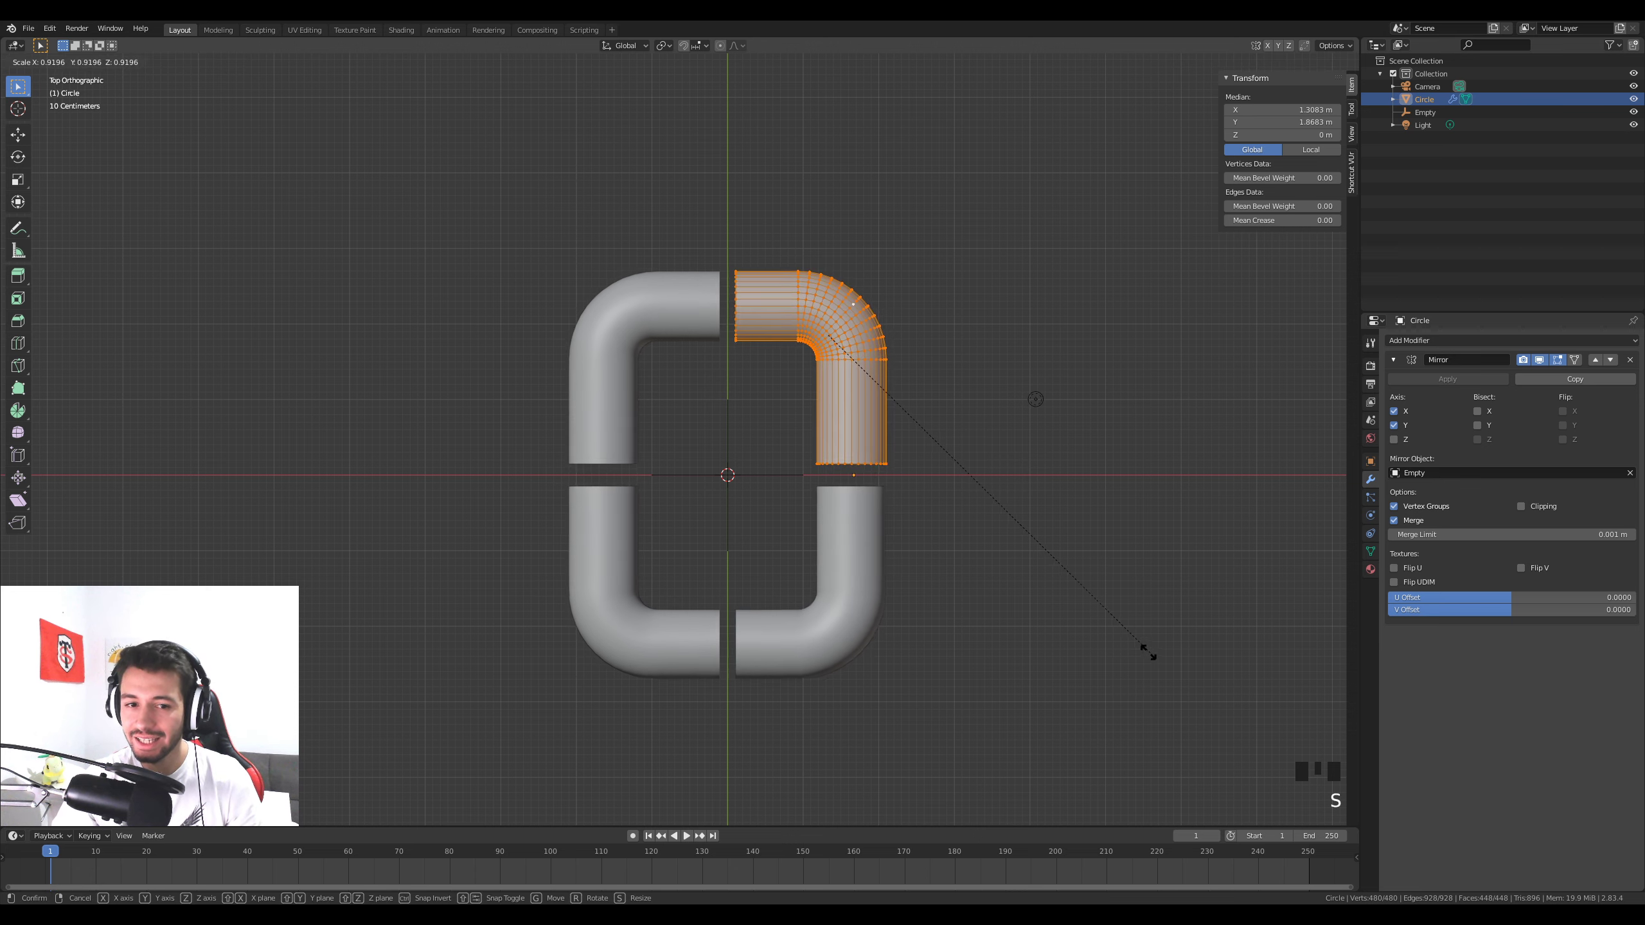
right_click(1105, 610)
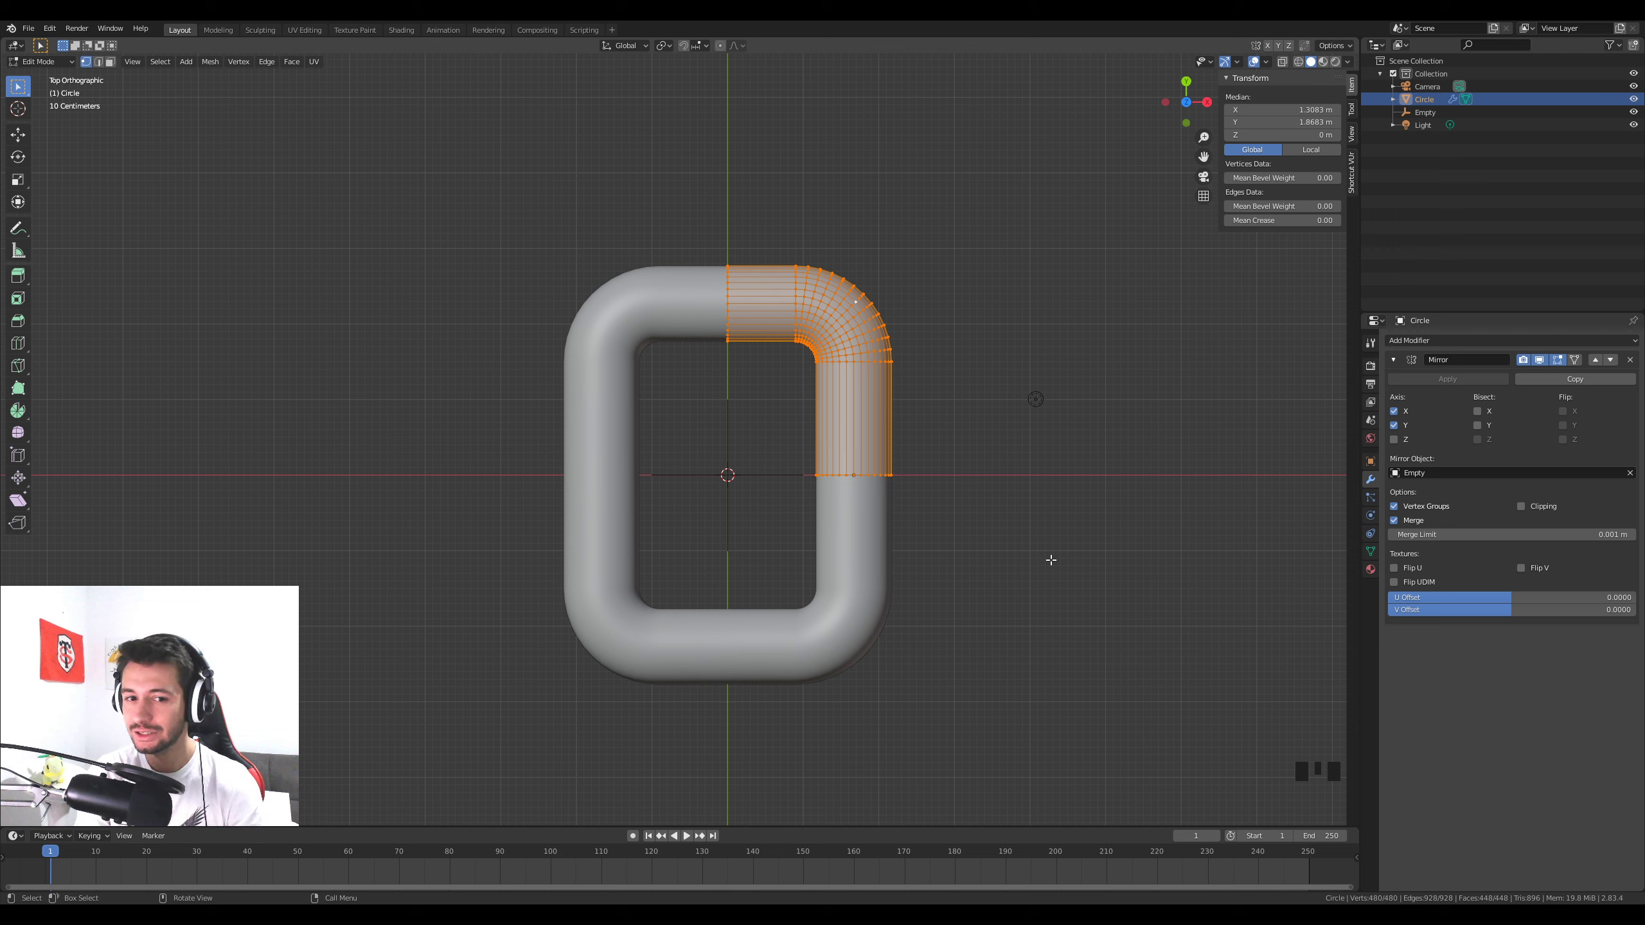
key(alt+s)
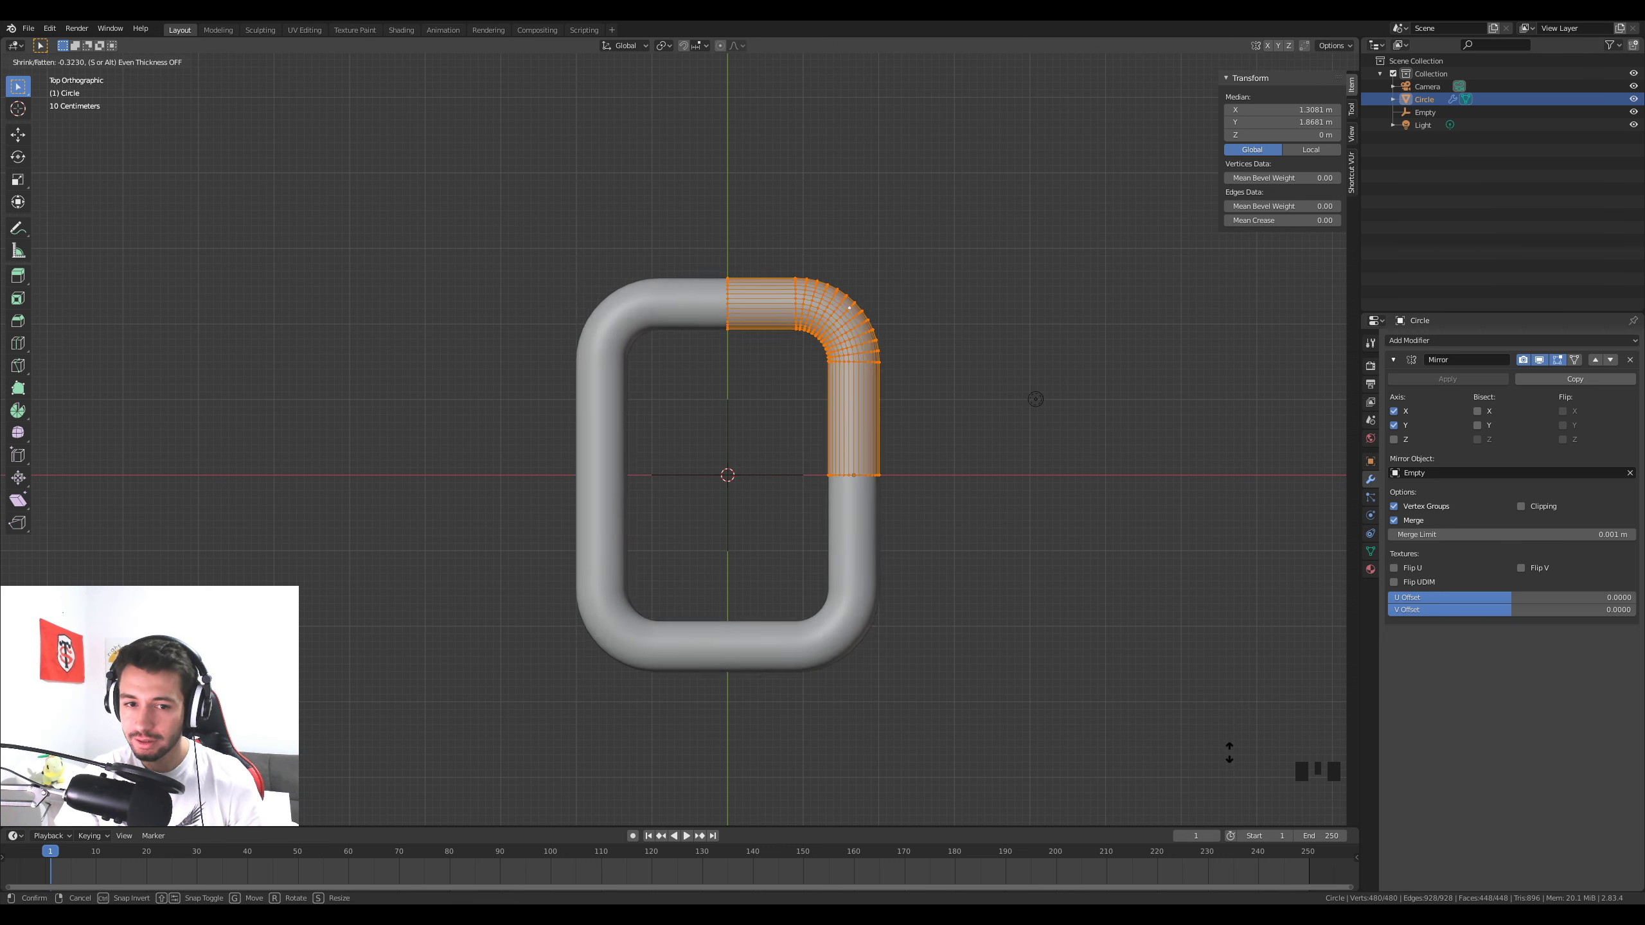
click(897, 661)
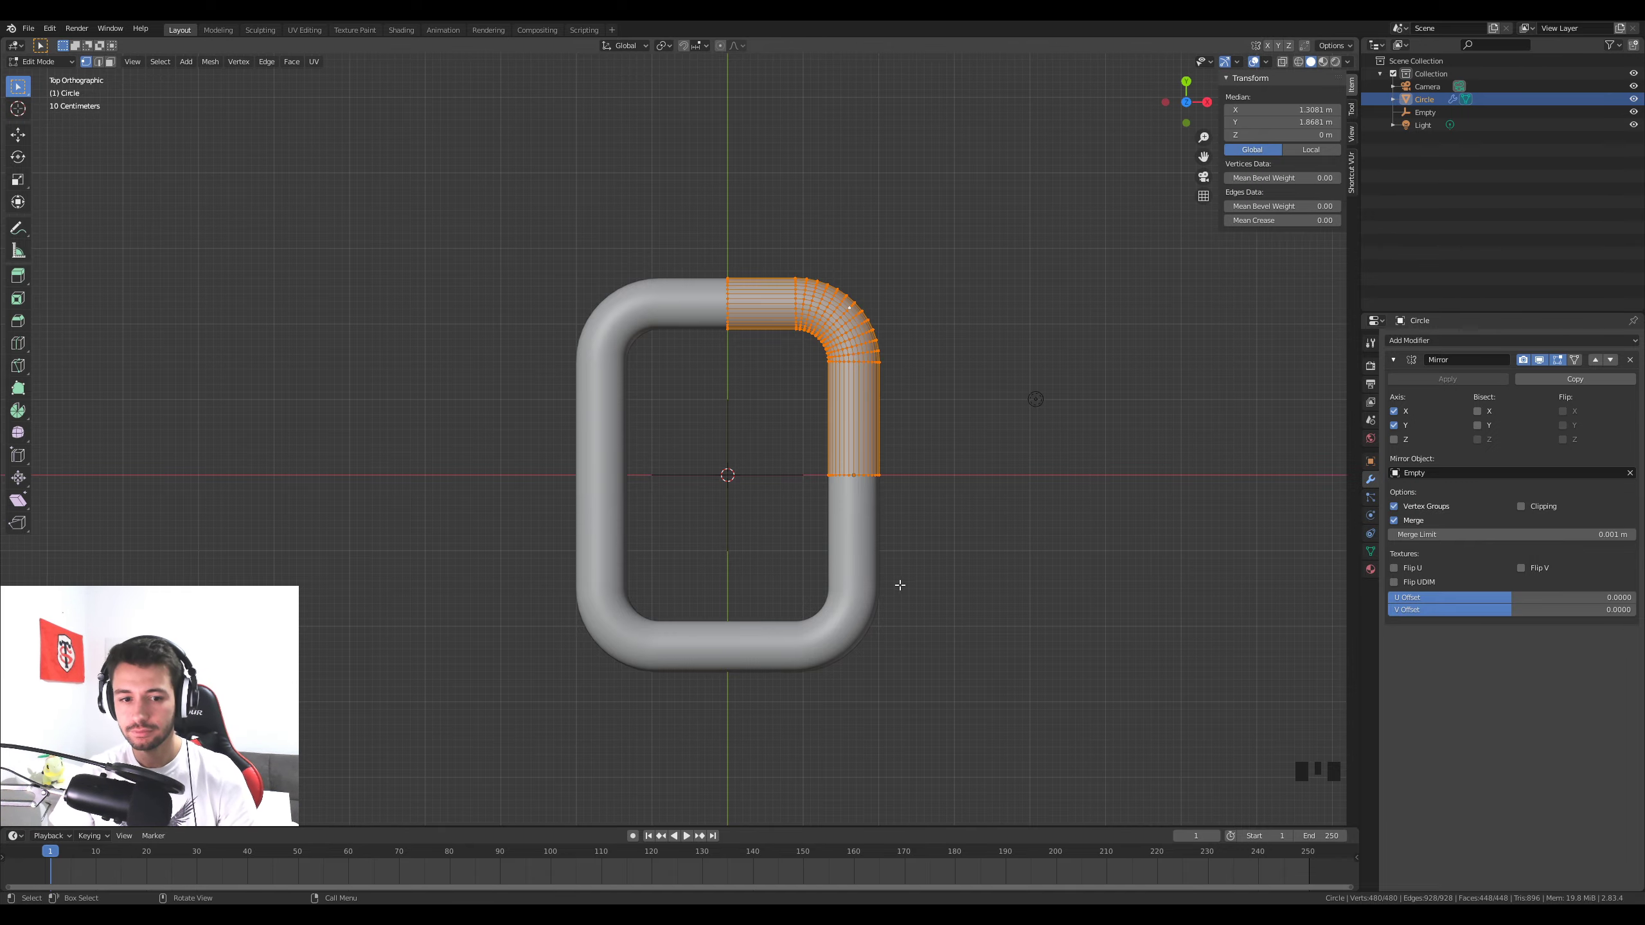
key(Tab)
middle_drag(902, 610, 897, 568)
key(KP_7)
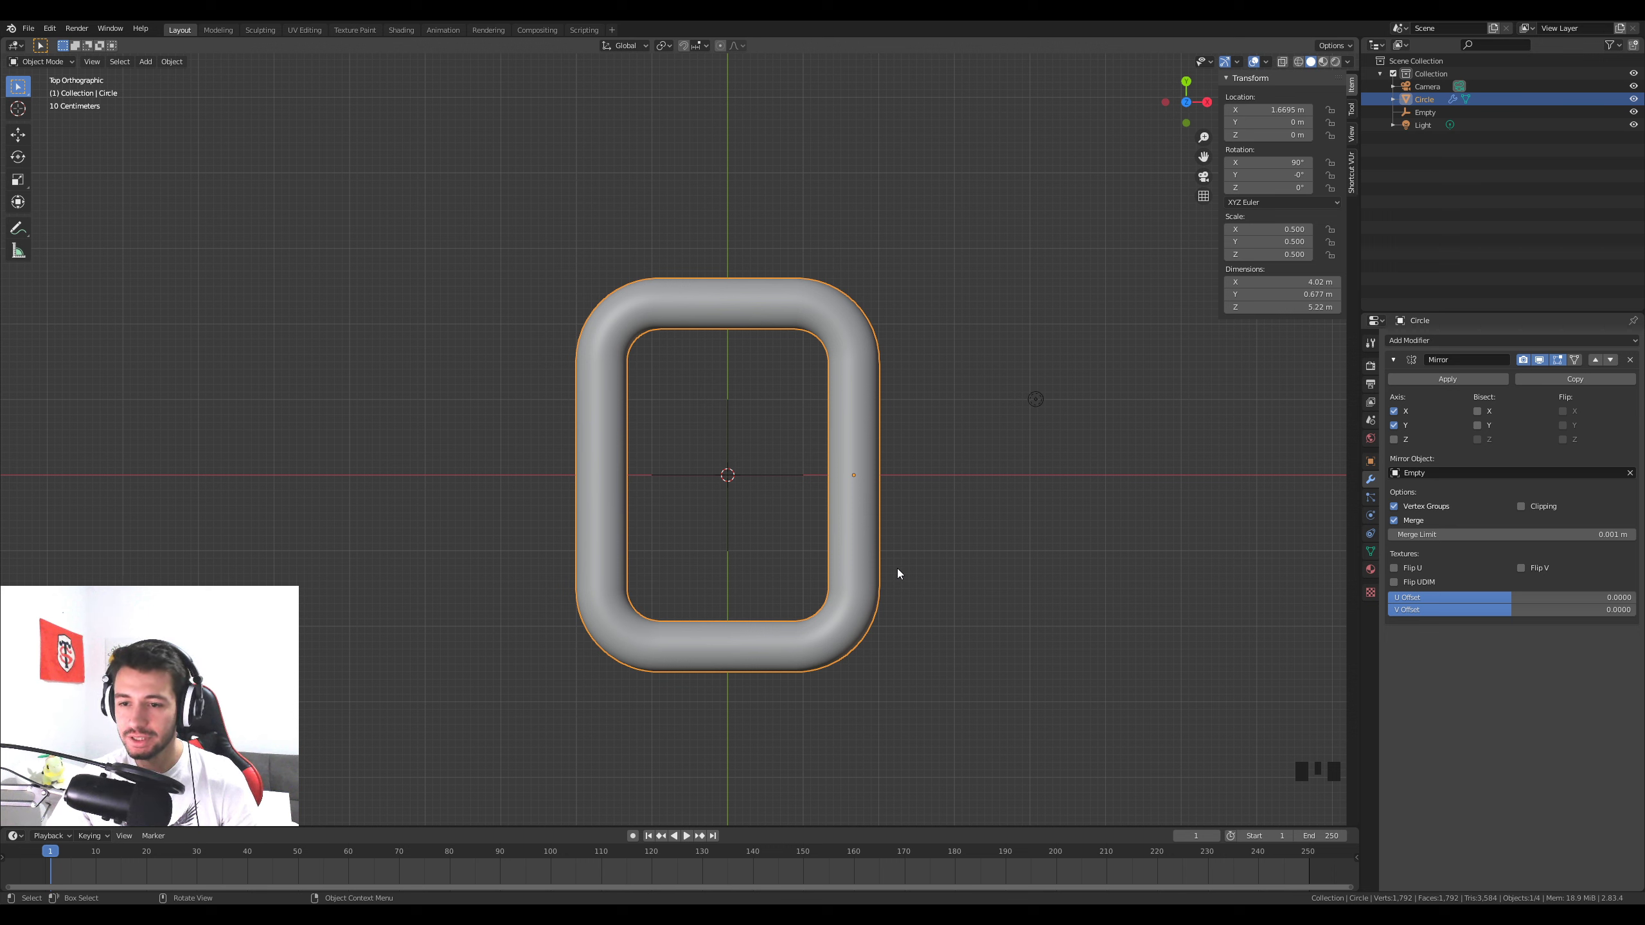
Rename the empty at the world origin to mirror
click(763, 477)
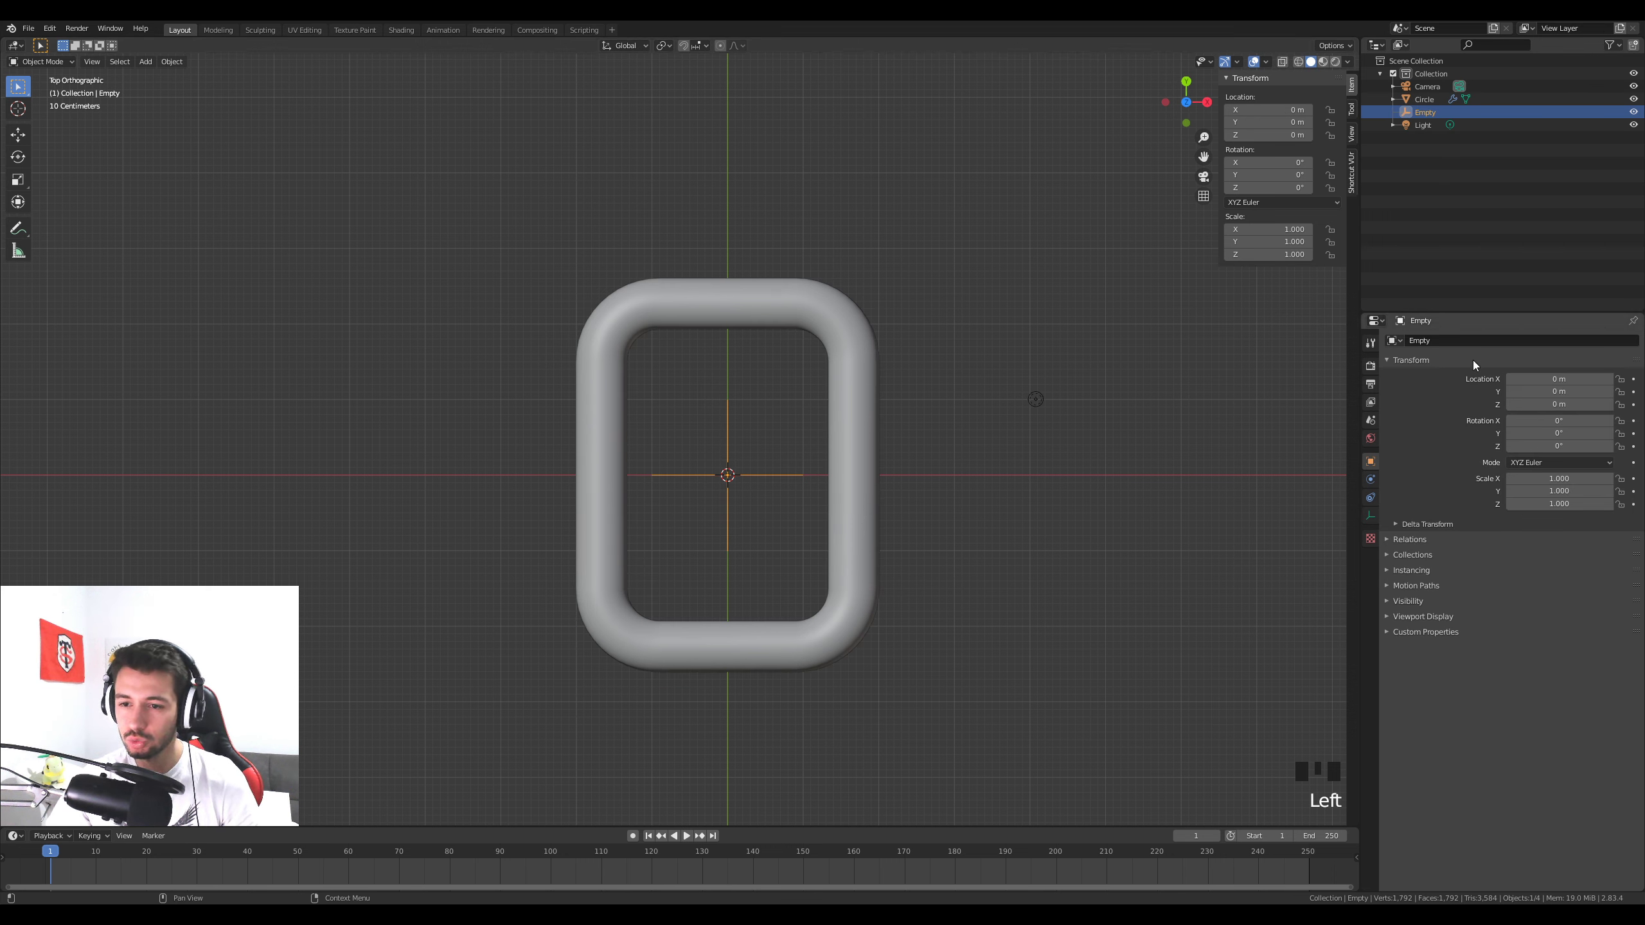
double_click(1487, 341)
text(mirror)
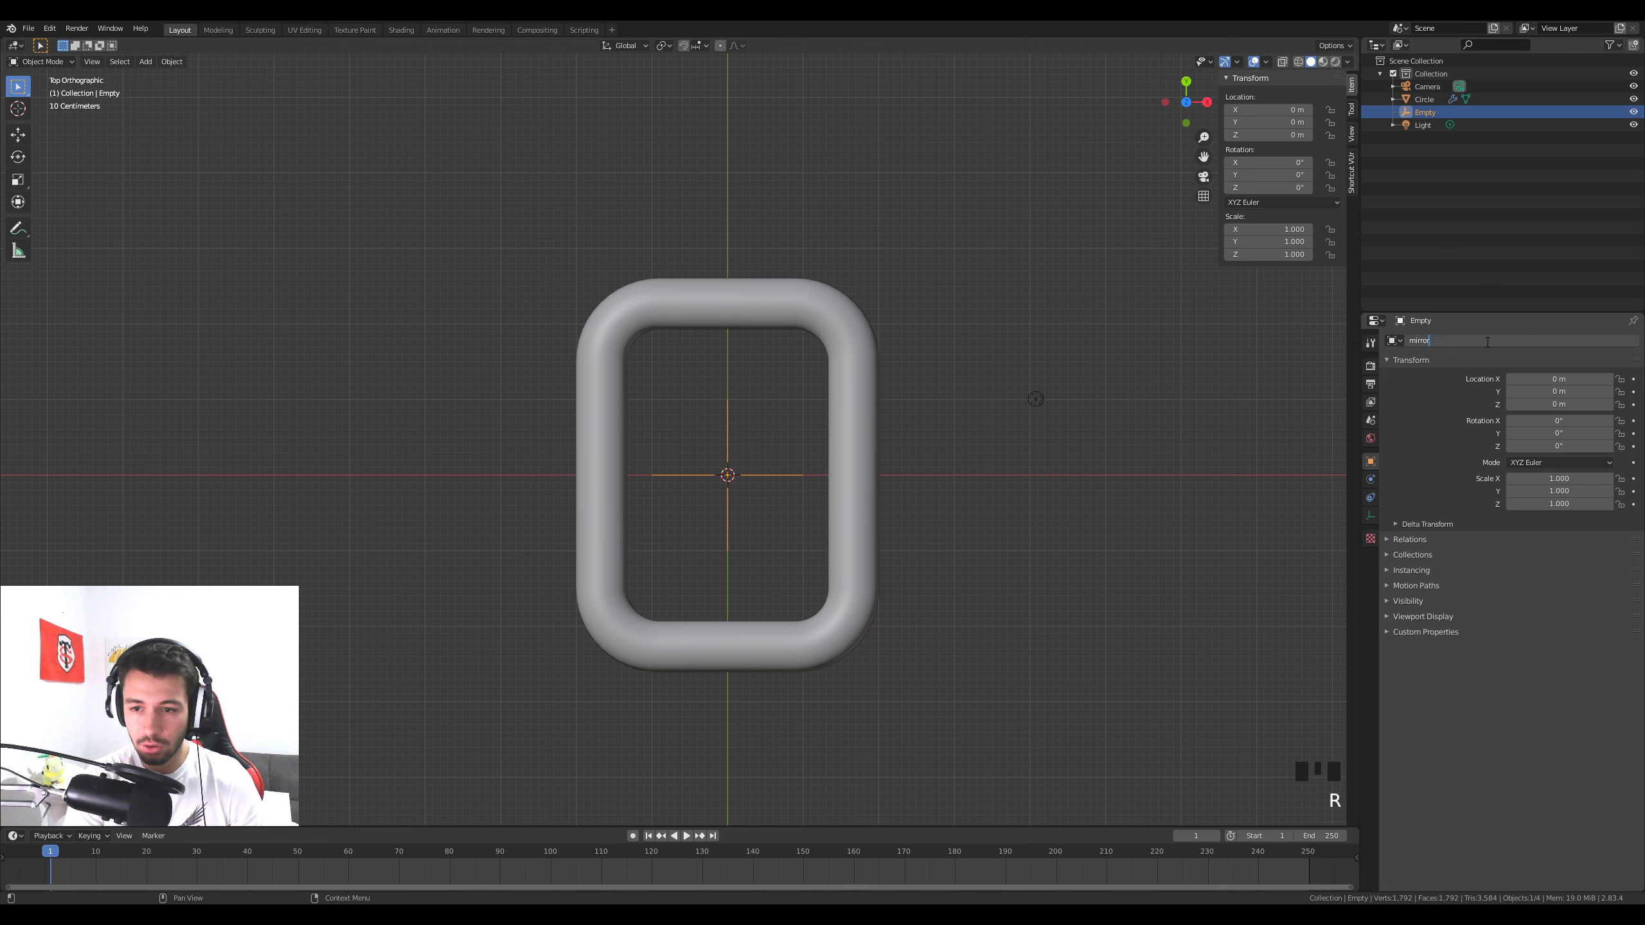
key(Return)
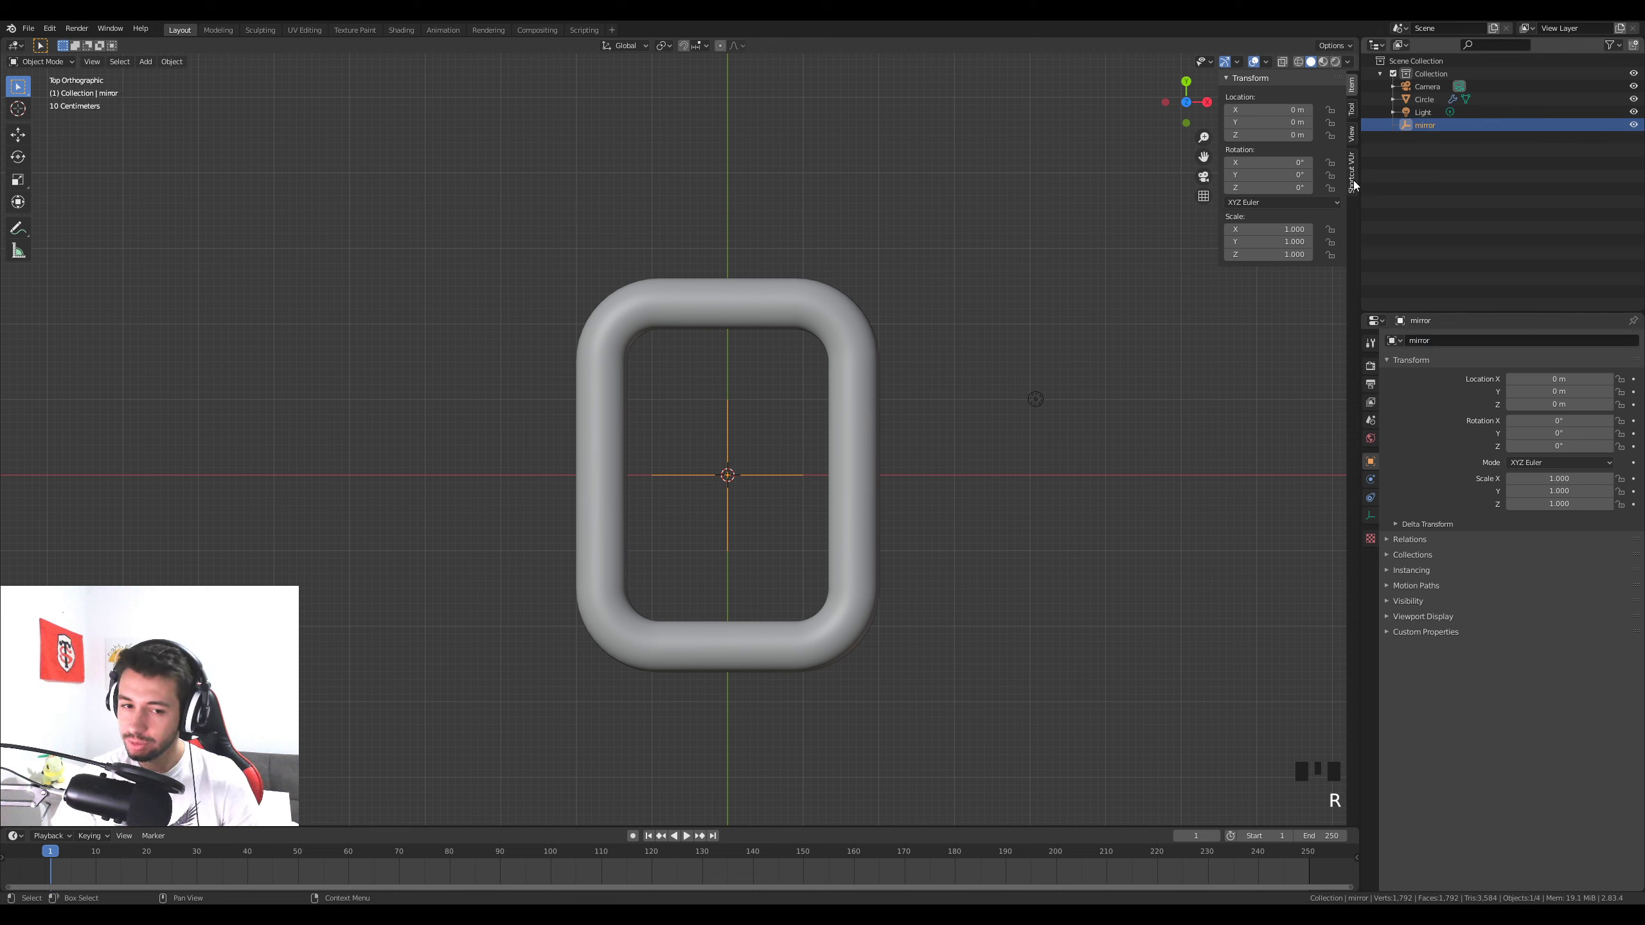
Add an Array modifier to the link after the Mirror modifier, with a fixed count of 6
click(850, 409)
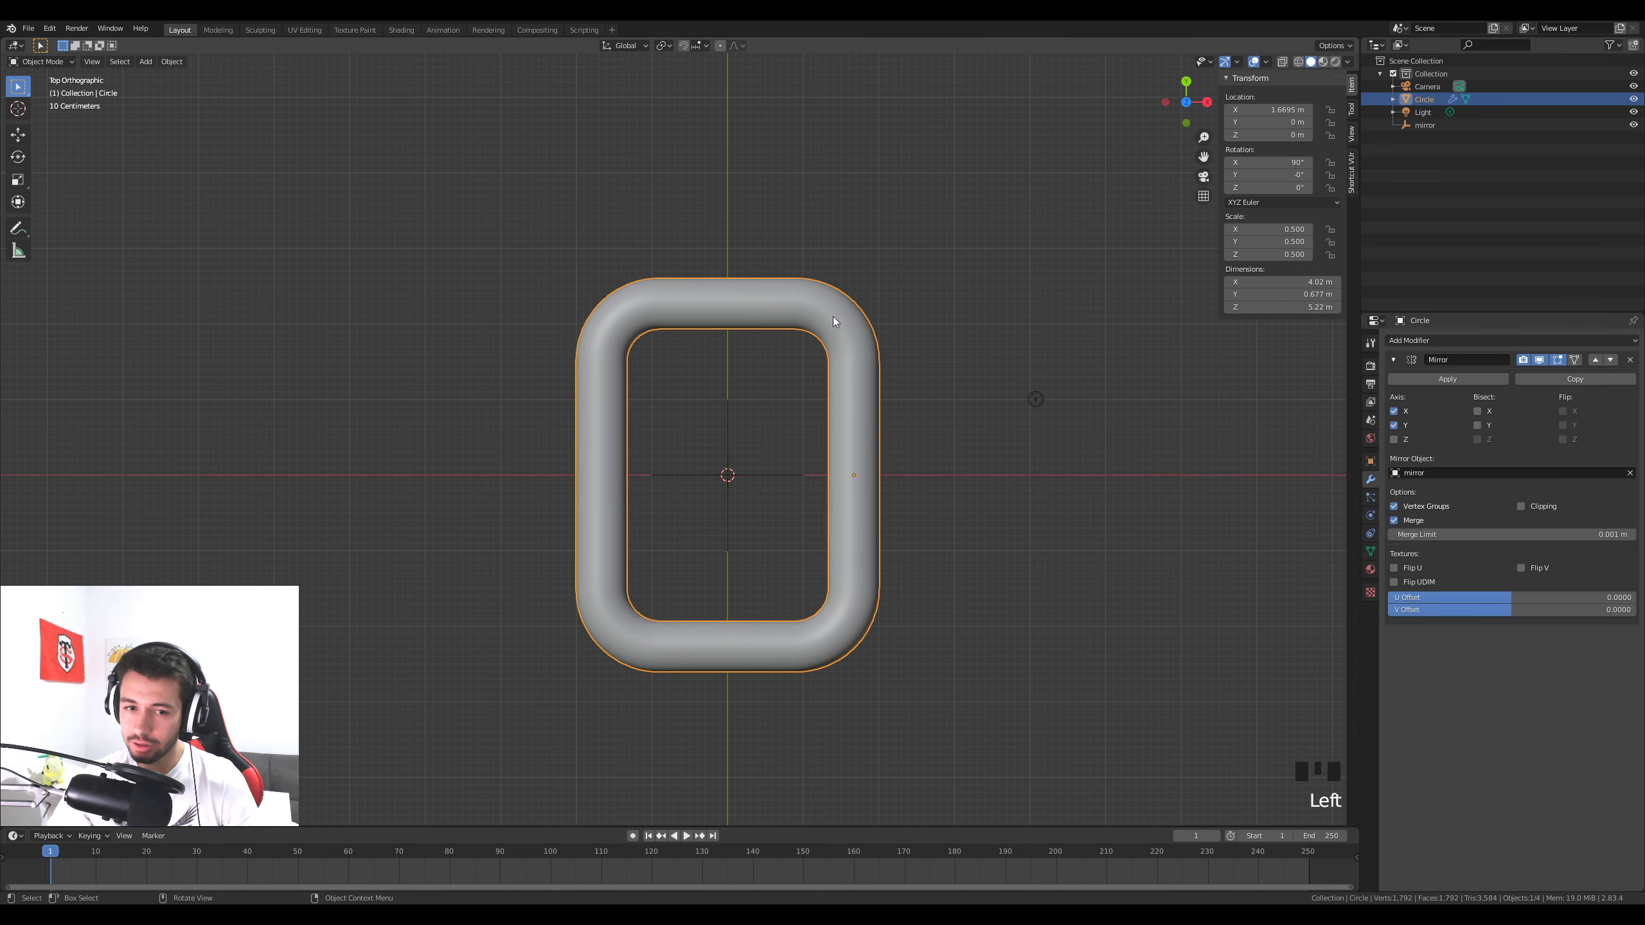
click(1393, 360)
click(1420, 340)
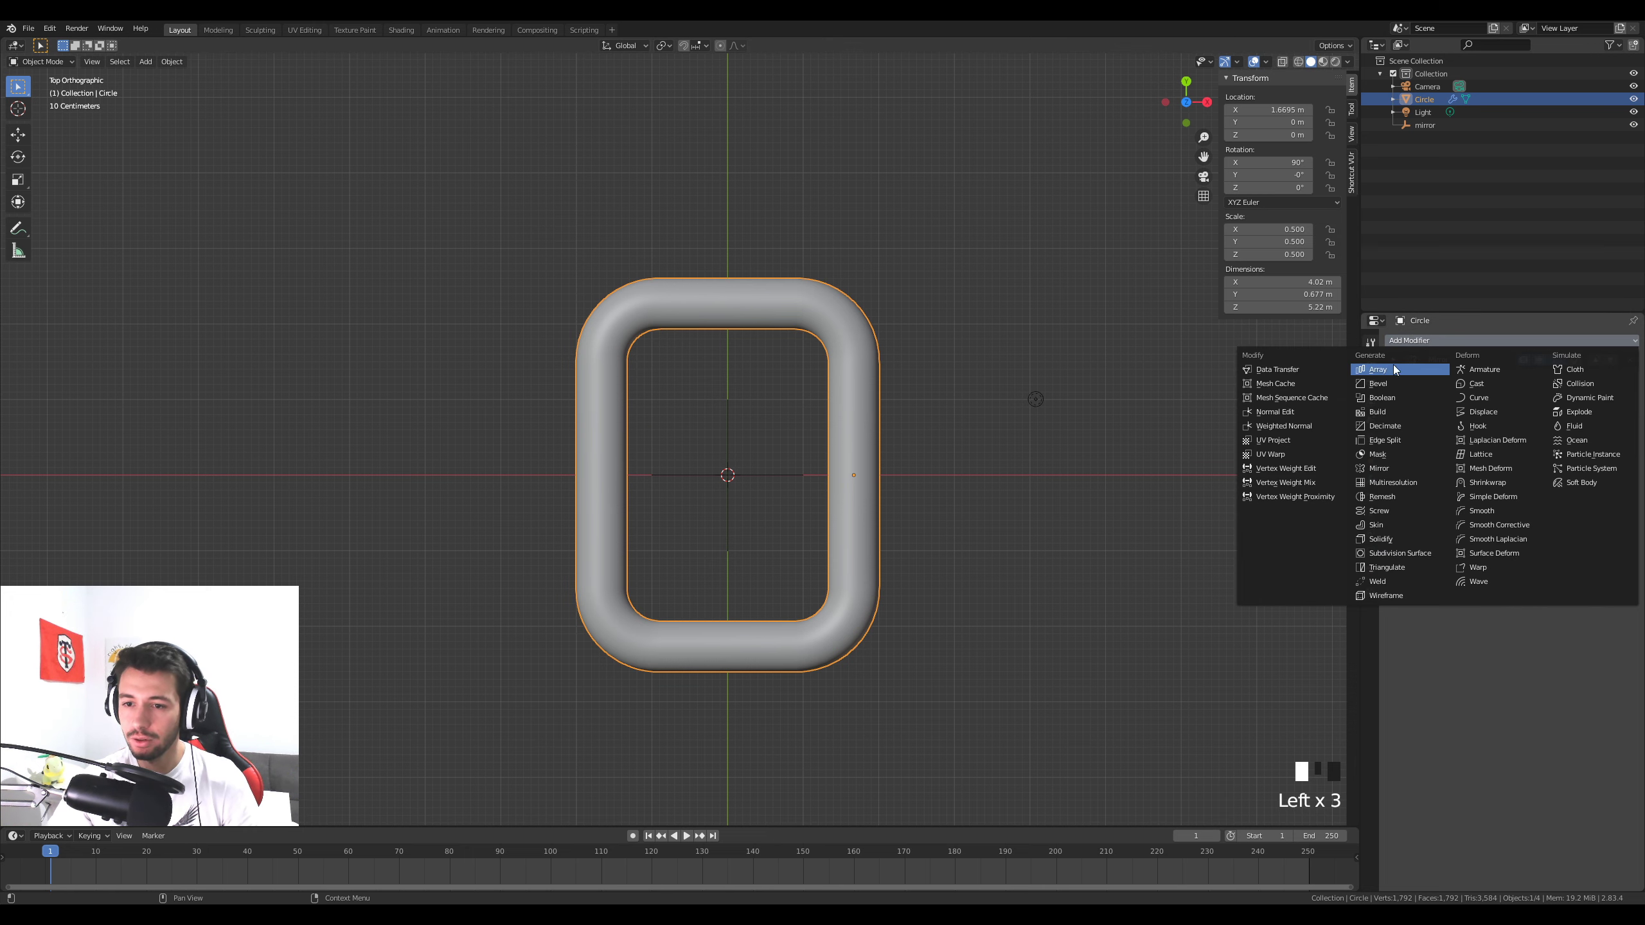
click(1364, 369)
scroll(1101, 389, down, 6)
shift+middle_drag(954, 387, 864, 393)
scroll(829, 400, up, 2)
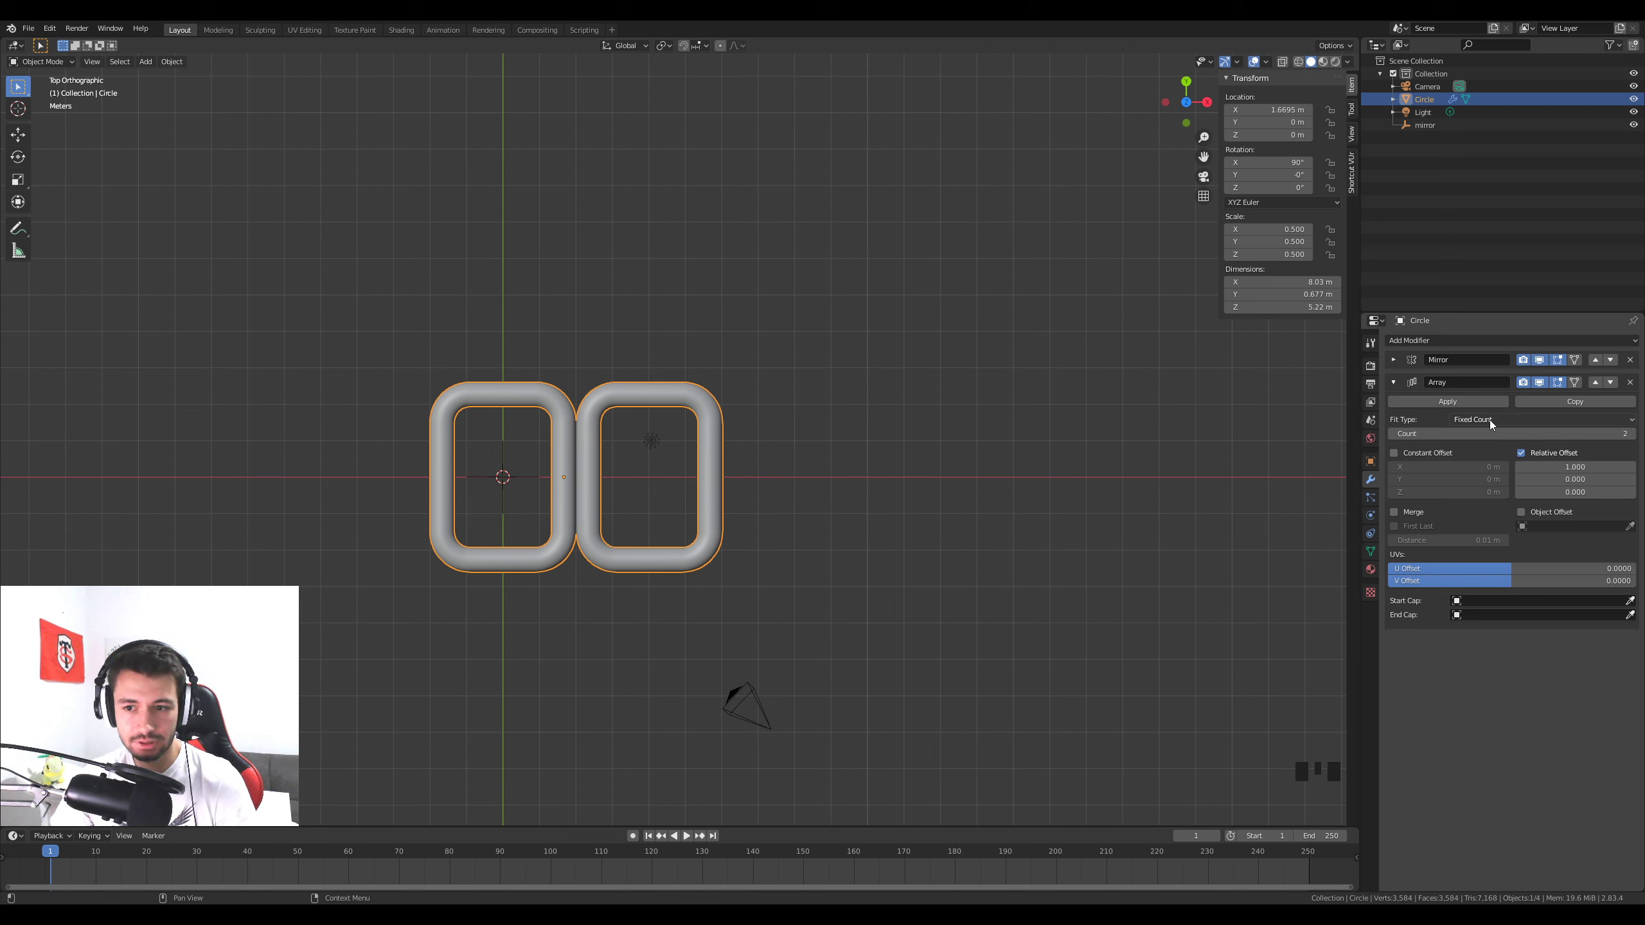
mouse_move(1489, 434)
mouse_down()
mouse_move(1568, 434)
mouse_move(1482, 434)
mouse_move(1521, 434)
mouse_up()
scroll(607, 488, down, 1)
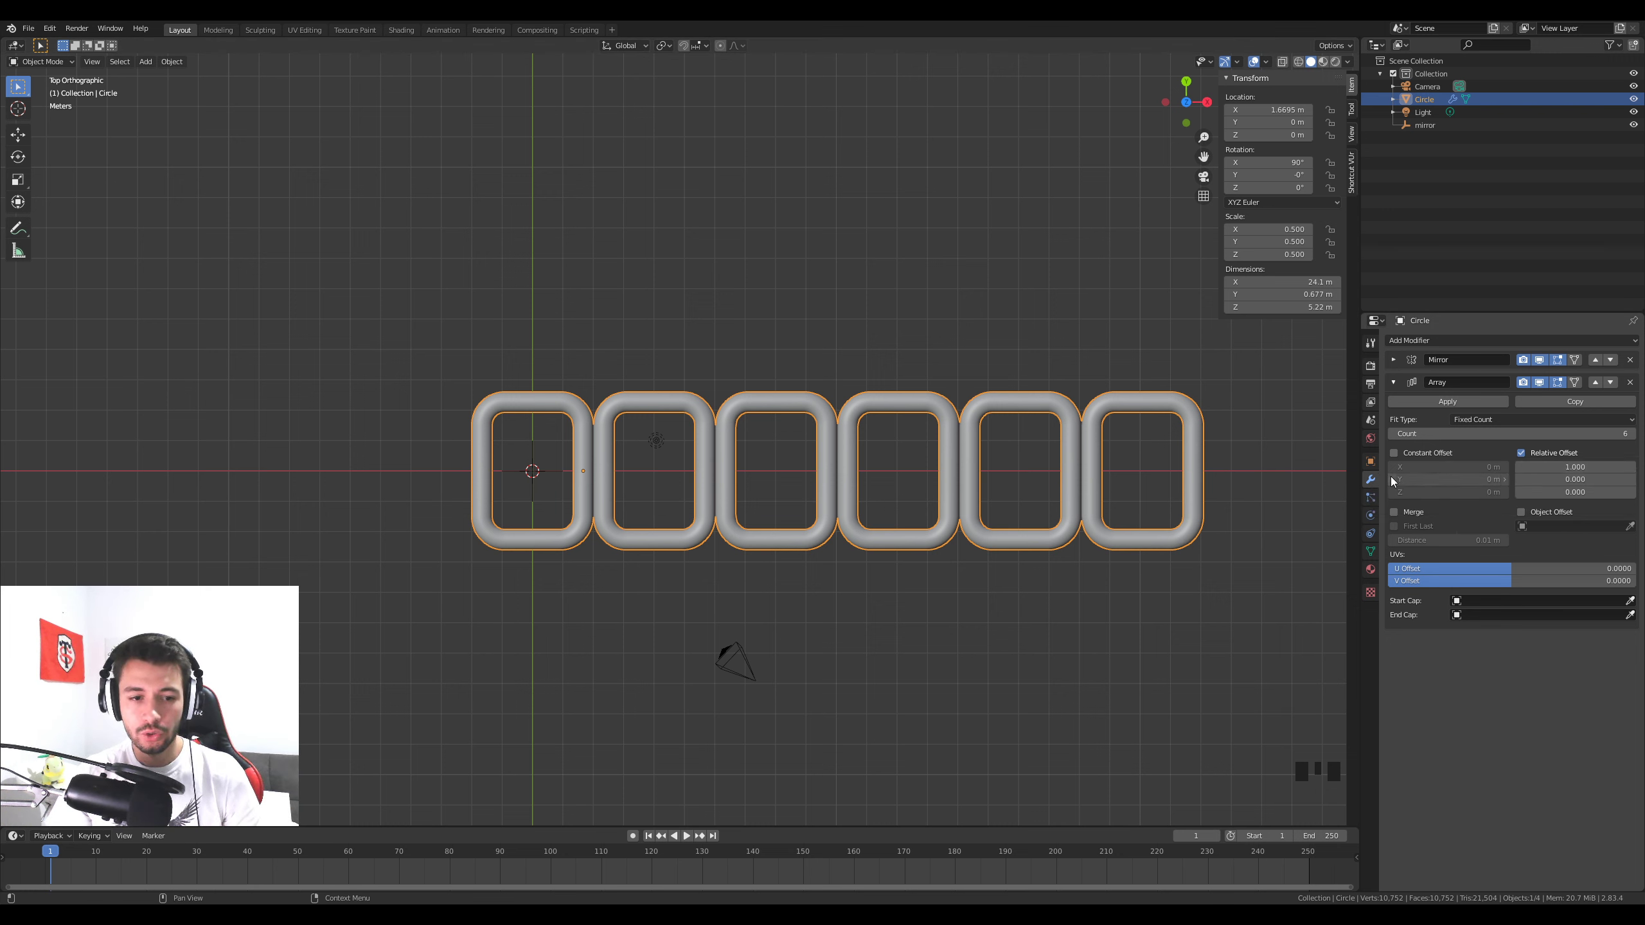
drag(473, 378, 721, 361)
key(ctrl+z)
key(ctrl+z)
key(ctrl+z)
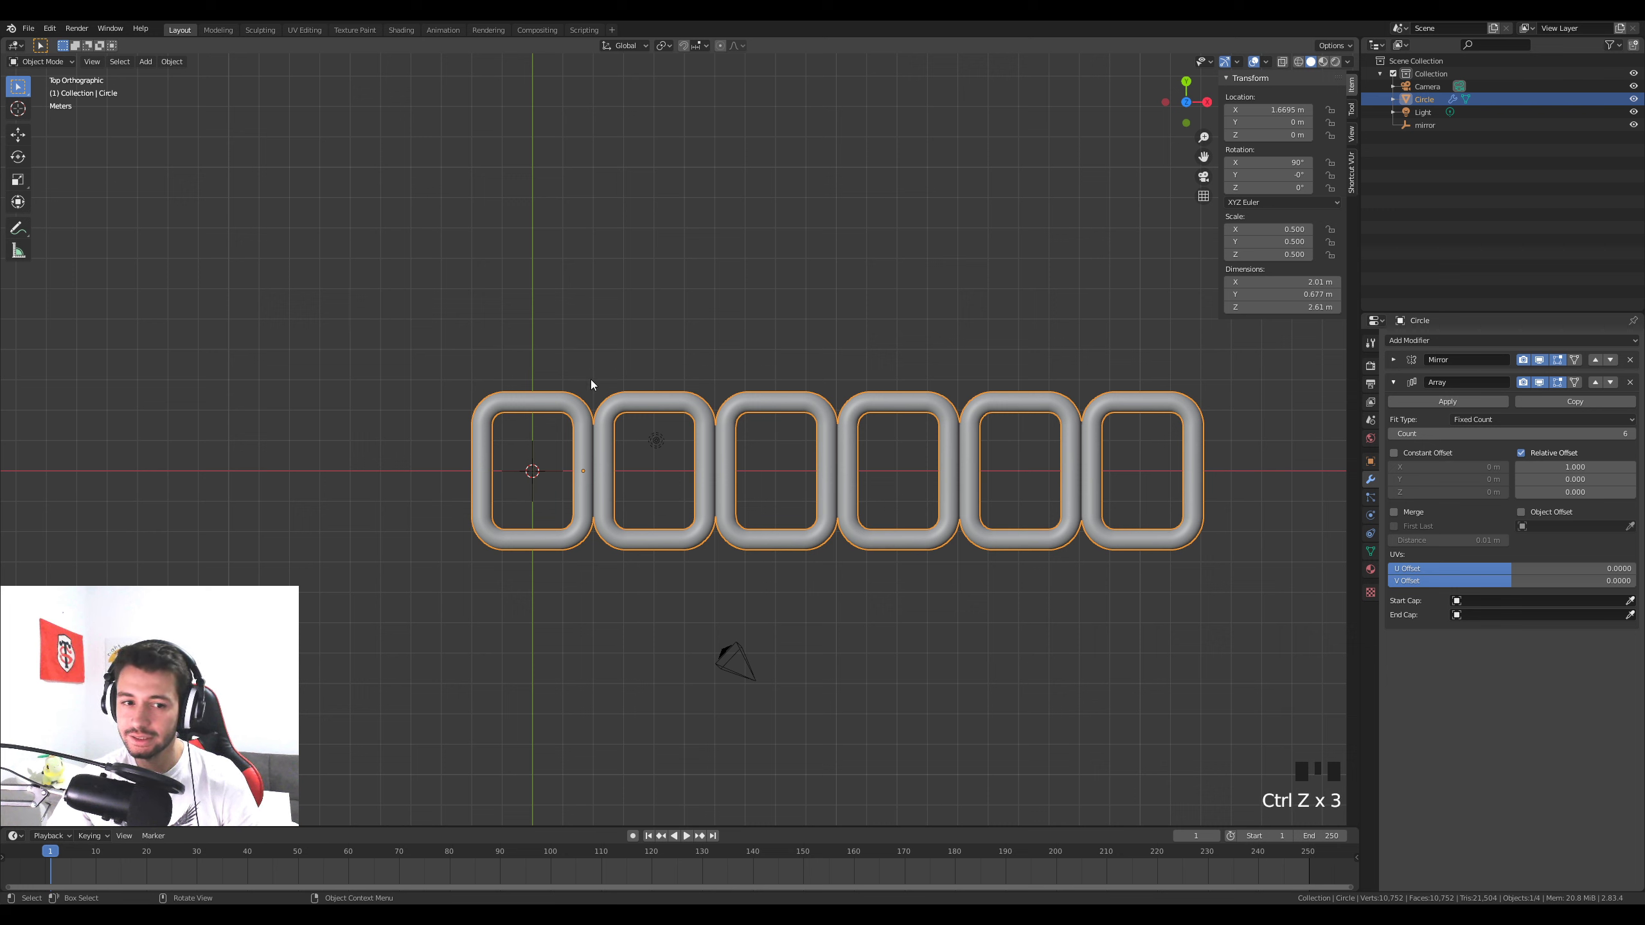
Try a Relative Offset X of 1.300 on the link's Array modifier, and turn Relative Offset off
click(1576, 467)
drag(1575, 467, 1607, 467)
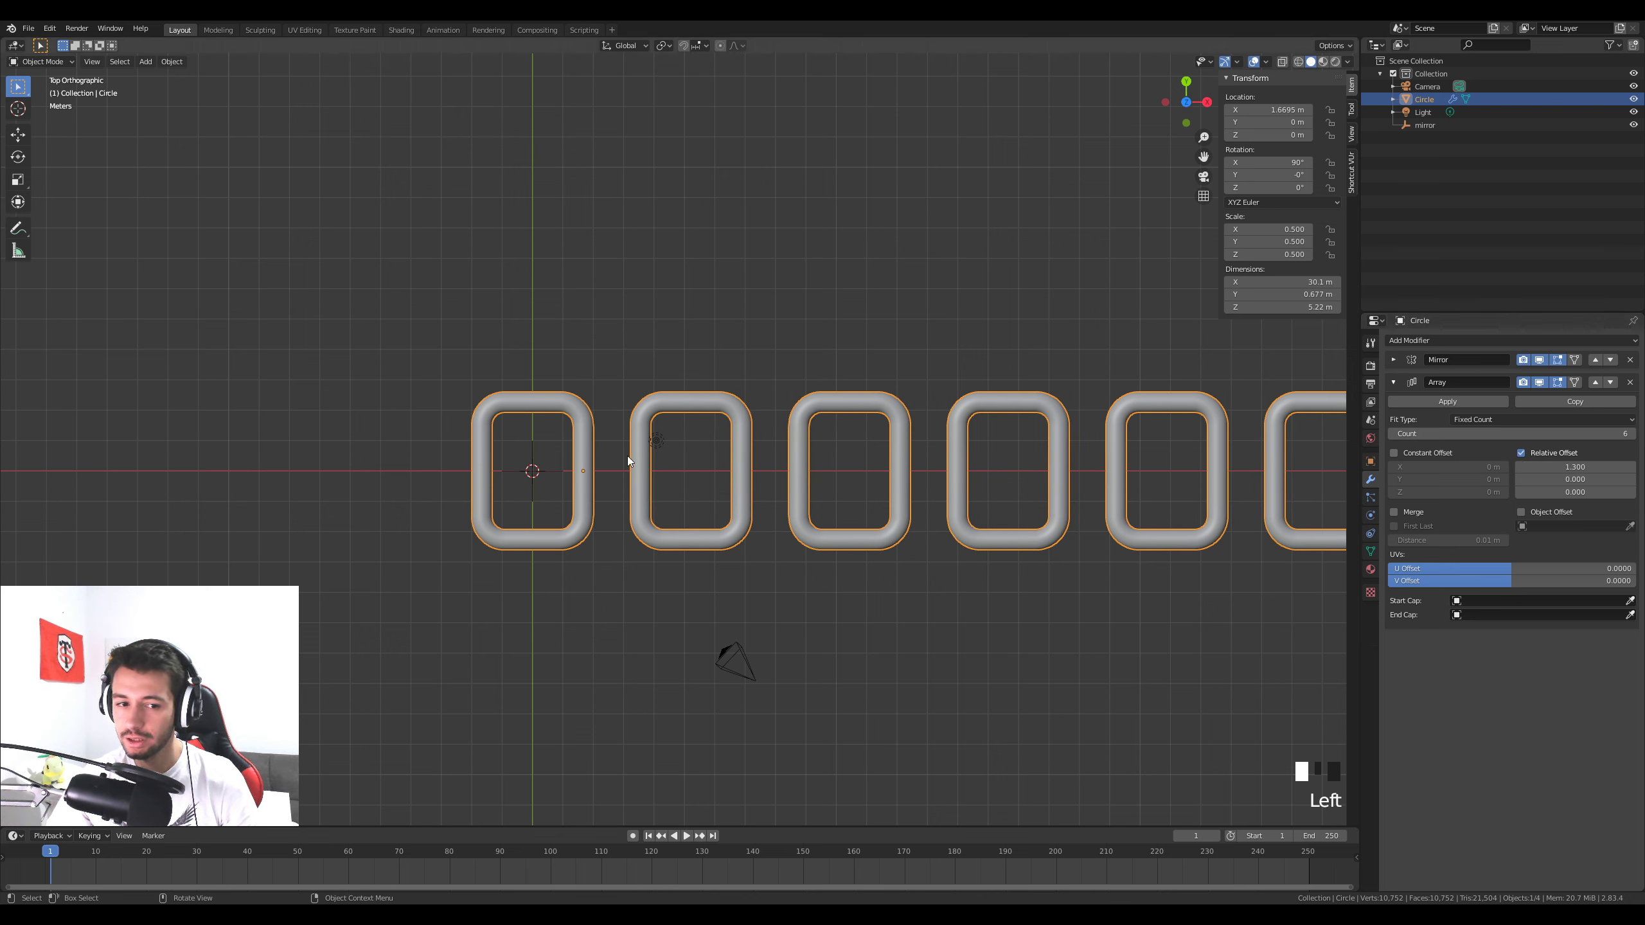
click(1521, 453)
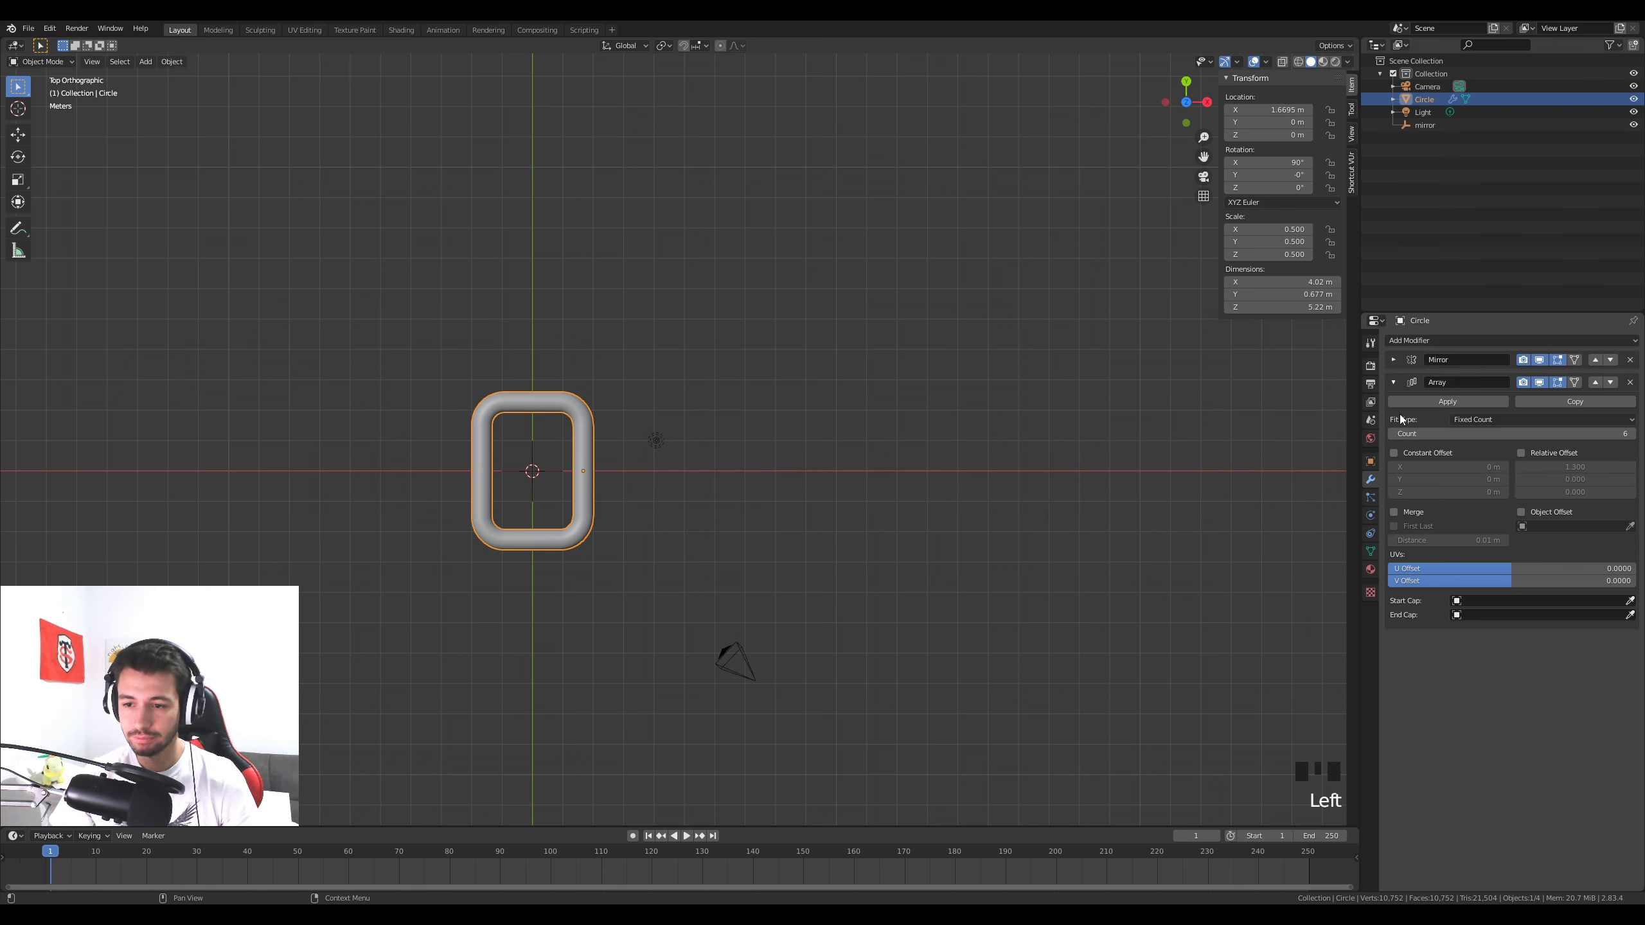
Add a Plain Axes empty at the world origin and rename it array
key(shift+a)
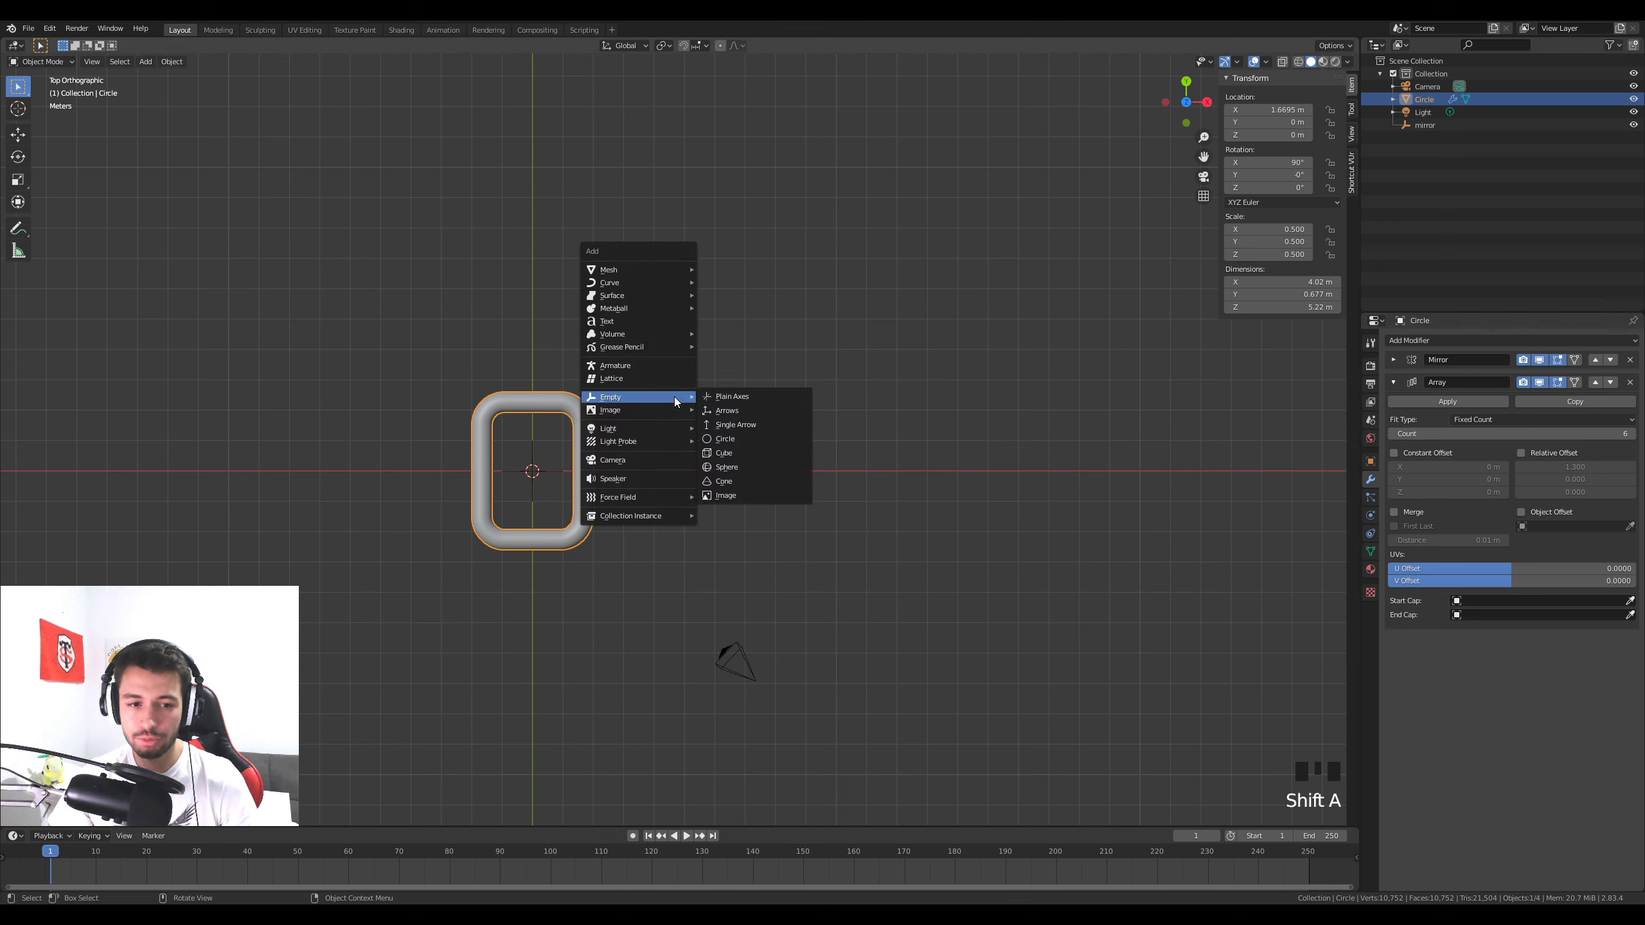
click(725, 400)
click(1437, 340)
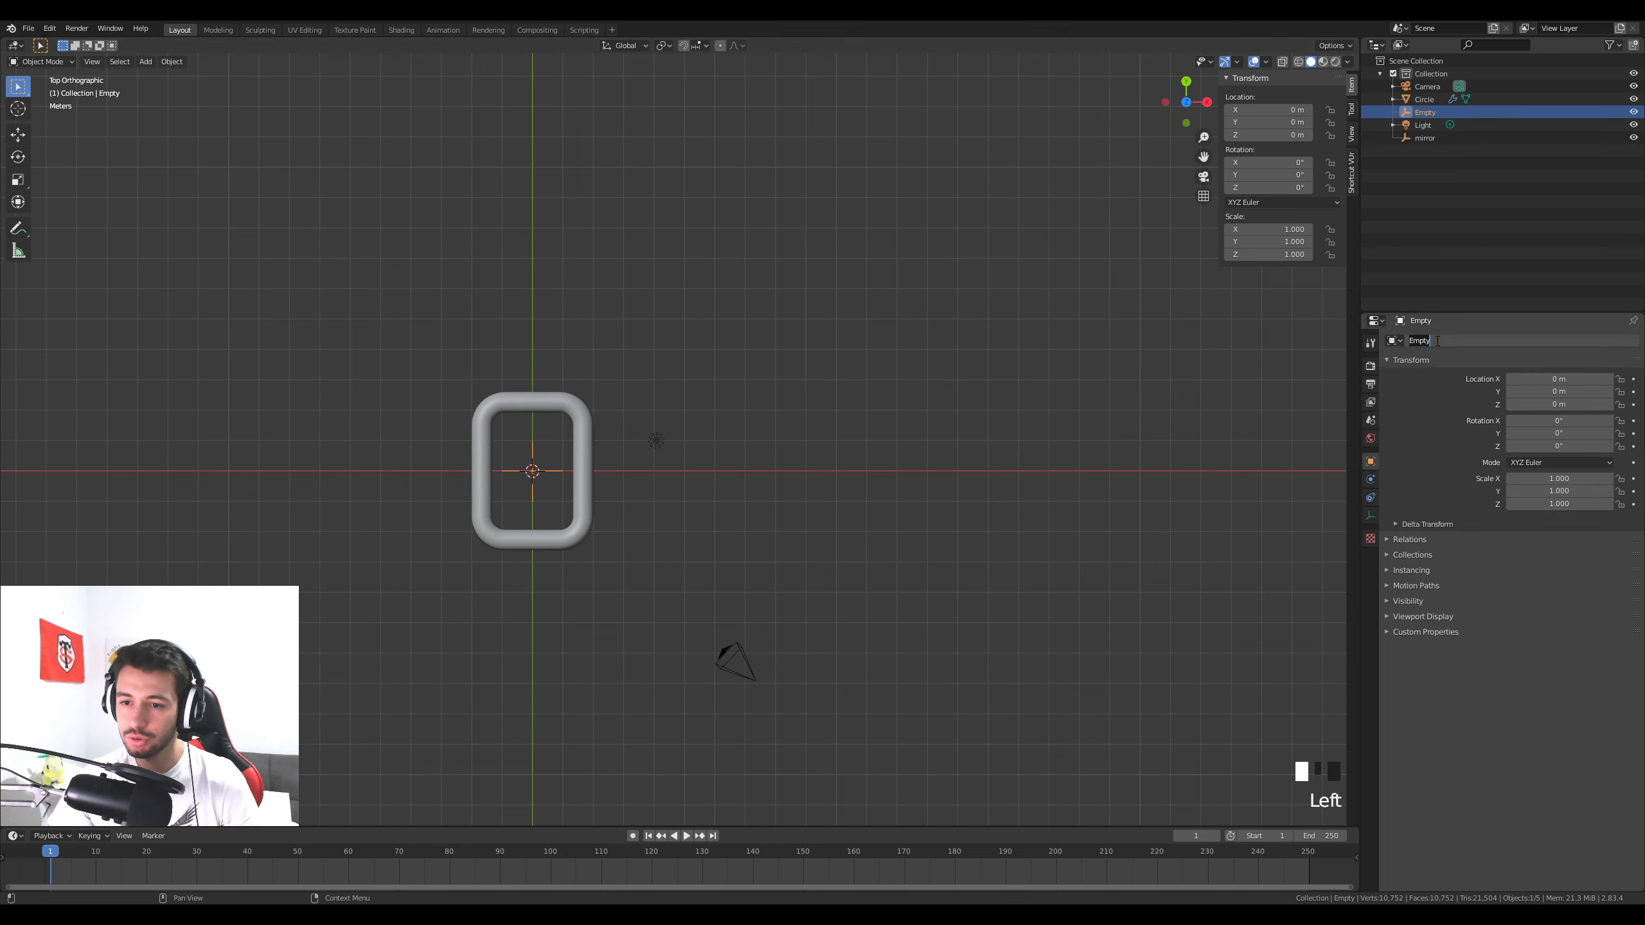
text(array)
key(Return)
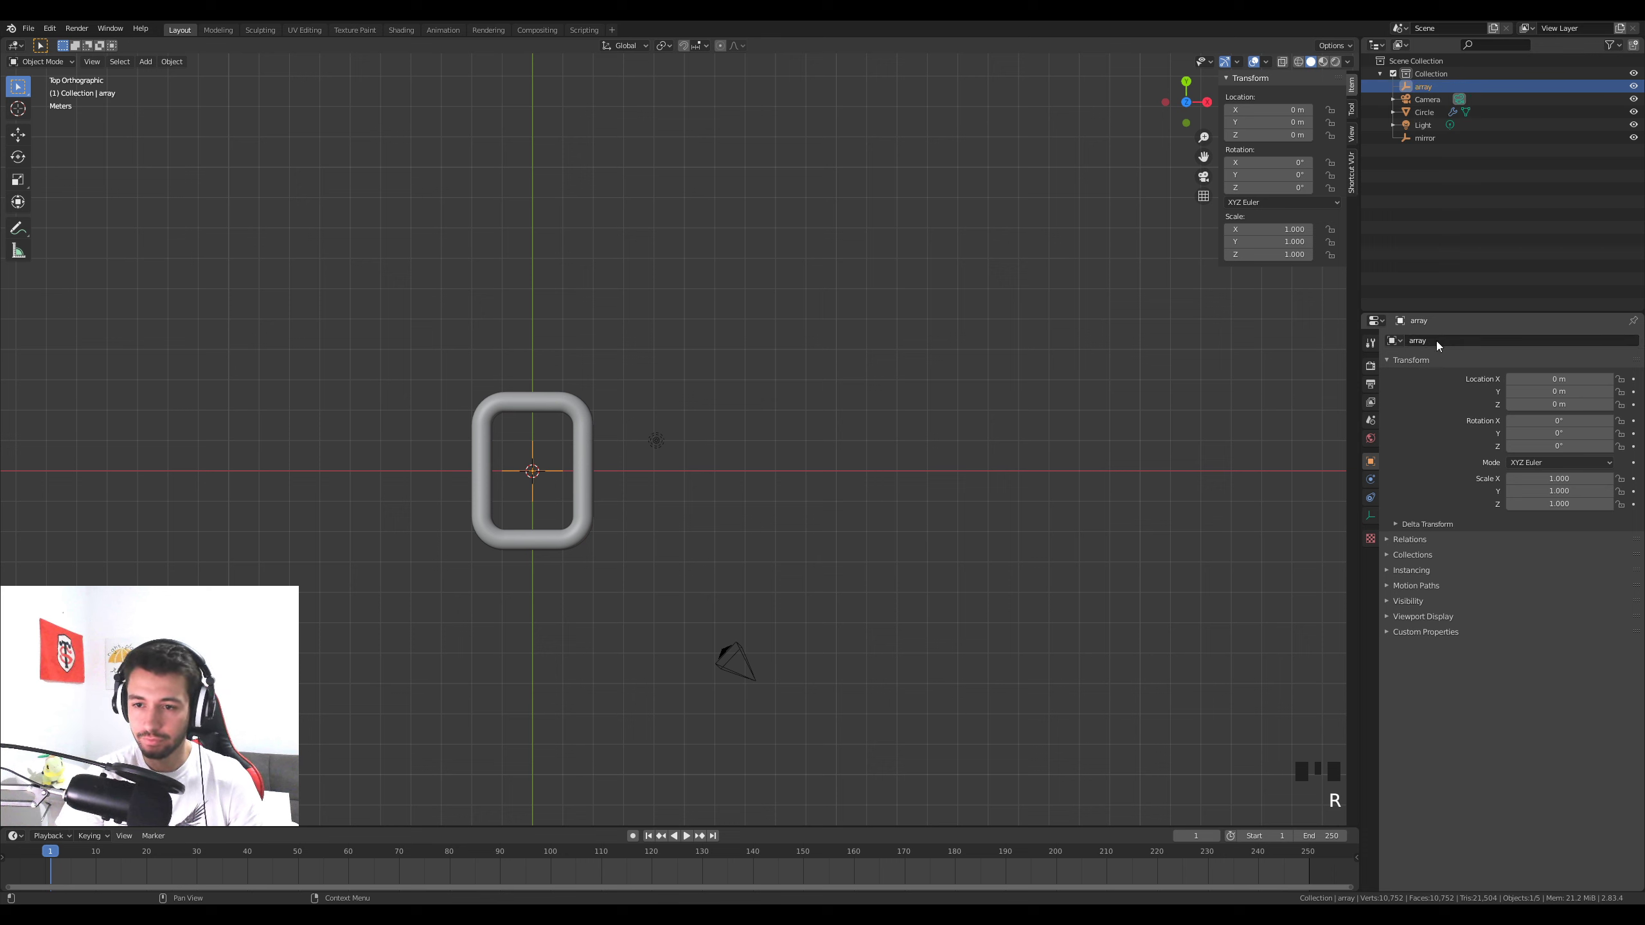
Turn on Object Offset in the link's Array modifier, using the array empty as the offset object
click(575, 531)
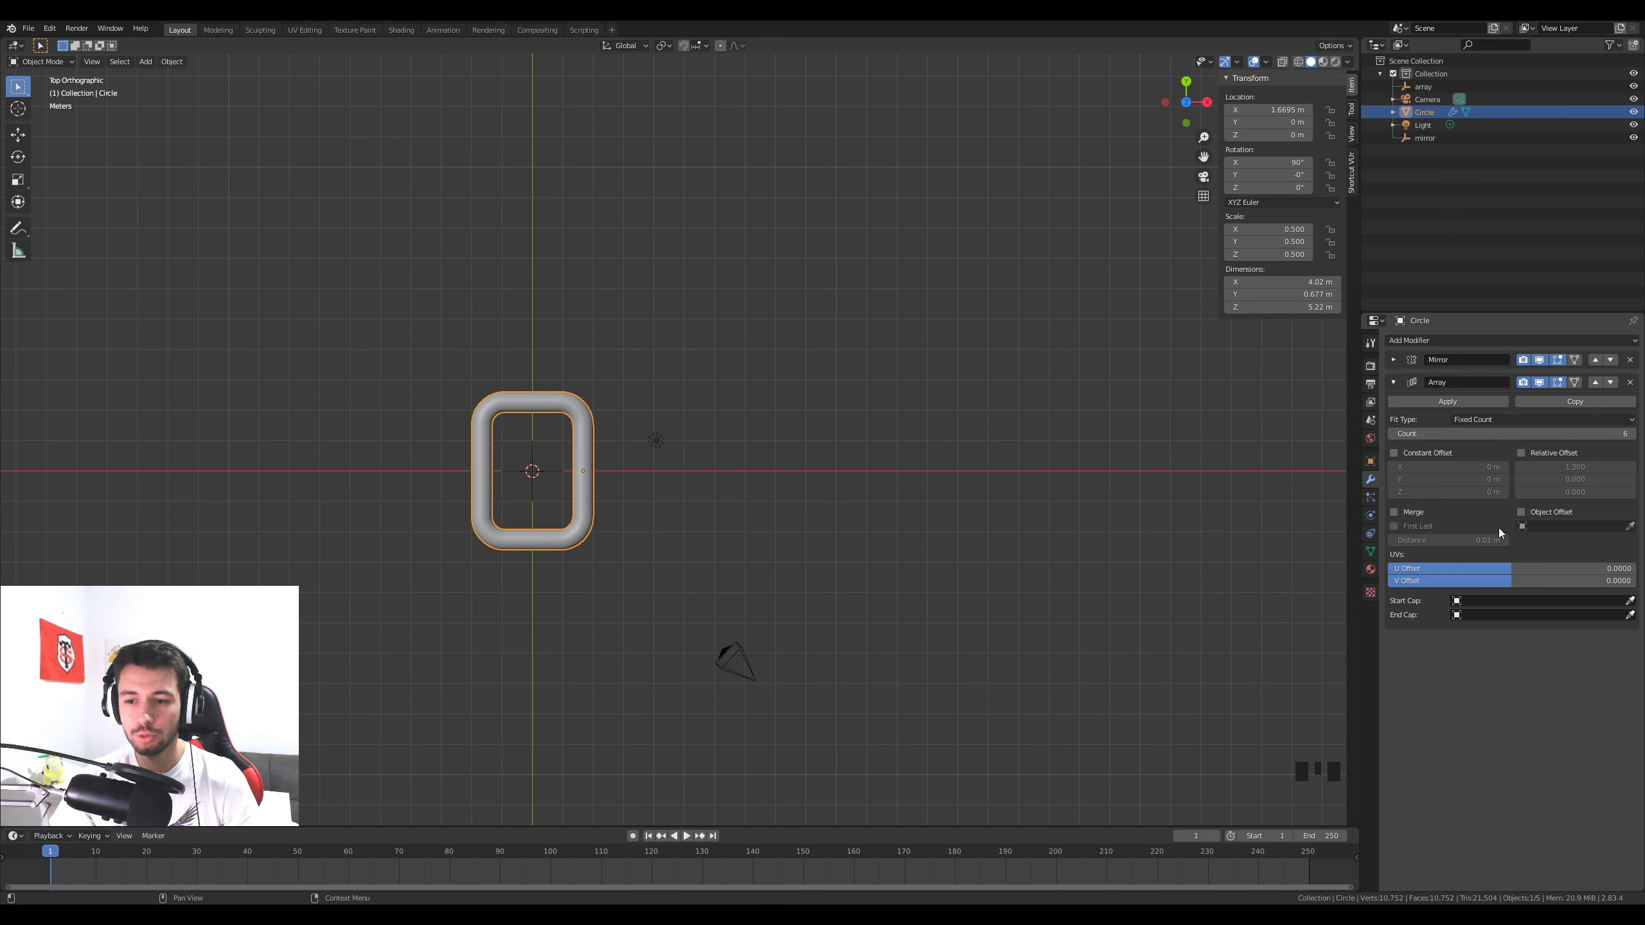
click(1537, 516)
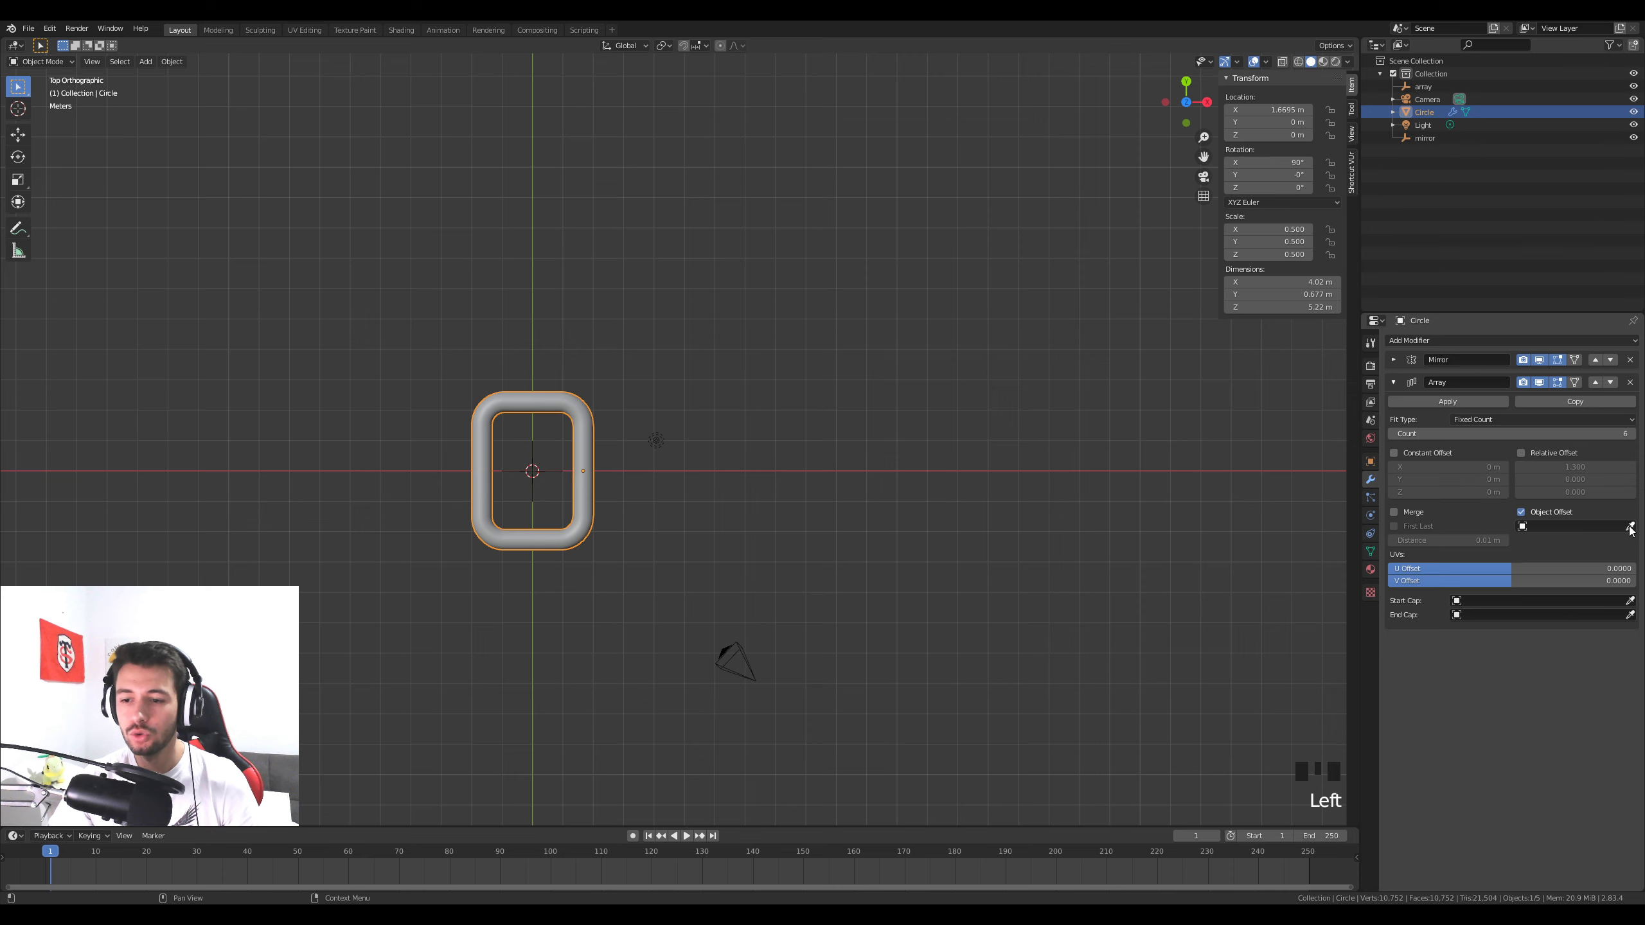
click(1550, 527)
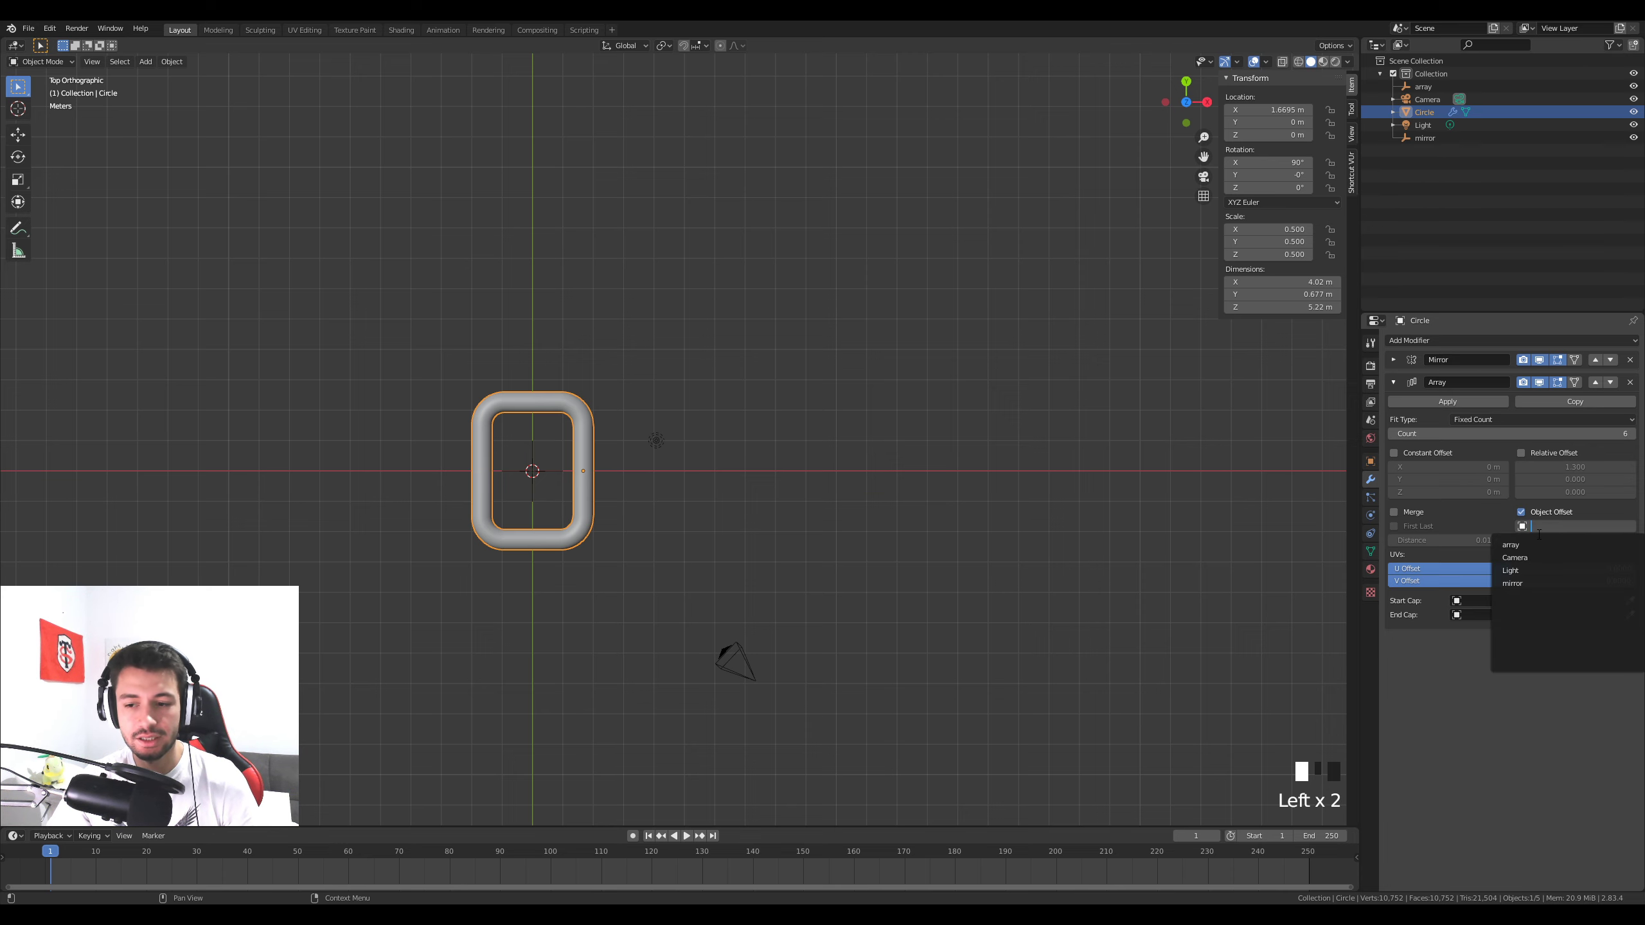
click(1511, 545)
middle_drag(777, 538, 570, 503)
shift+middle_drag(570, 503, 854, 453)
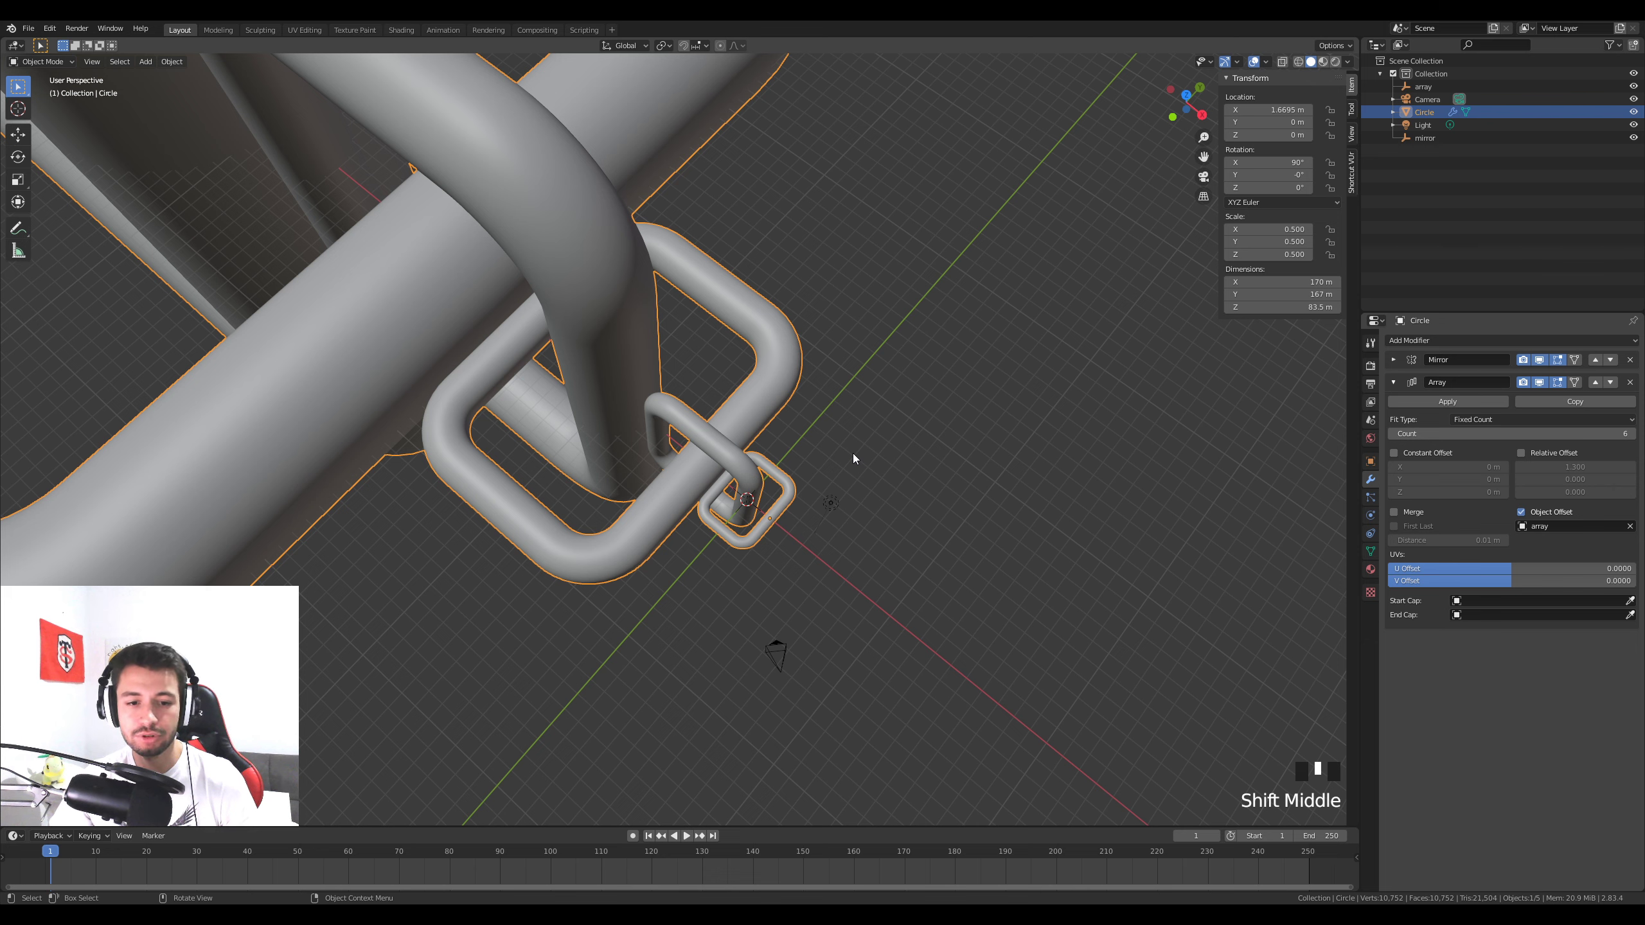
Apply all transforms to the link
click(788, 479)
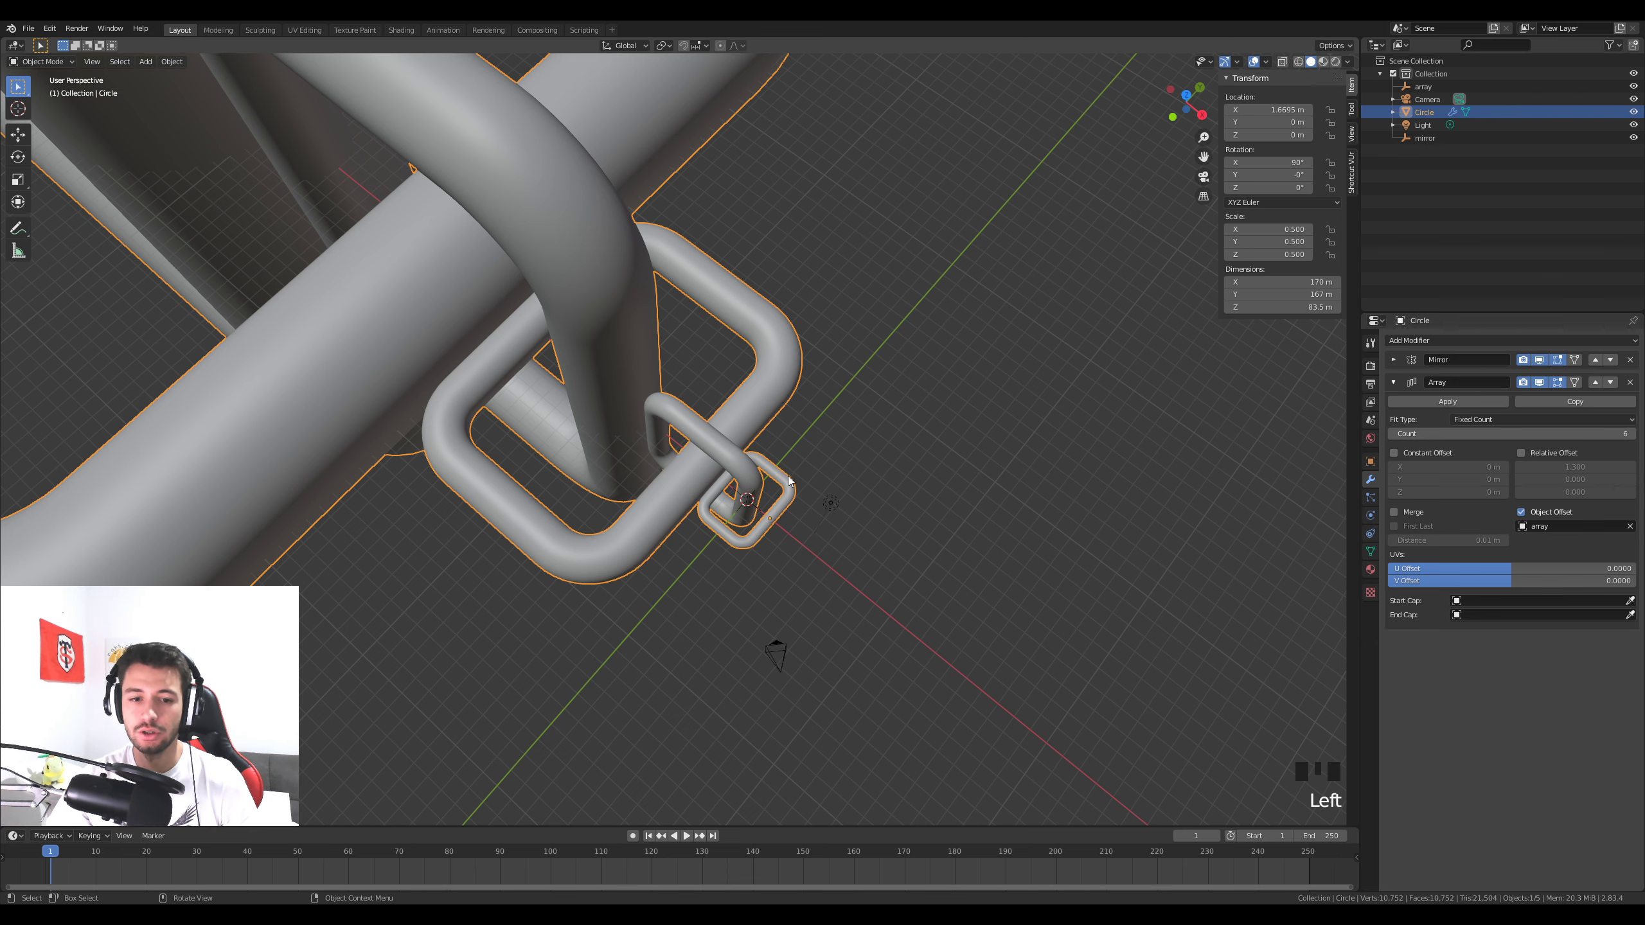
middle_drag(642, 517, 761, 430)
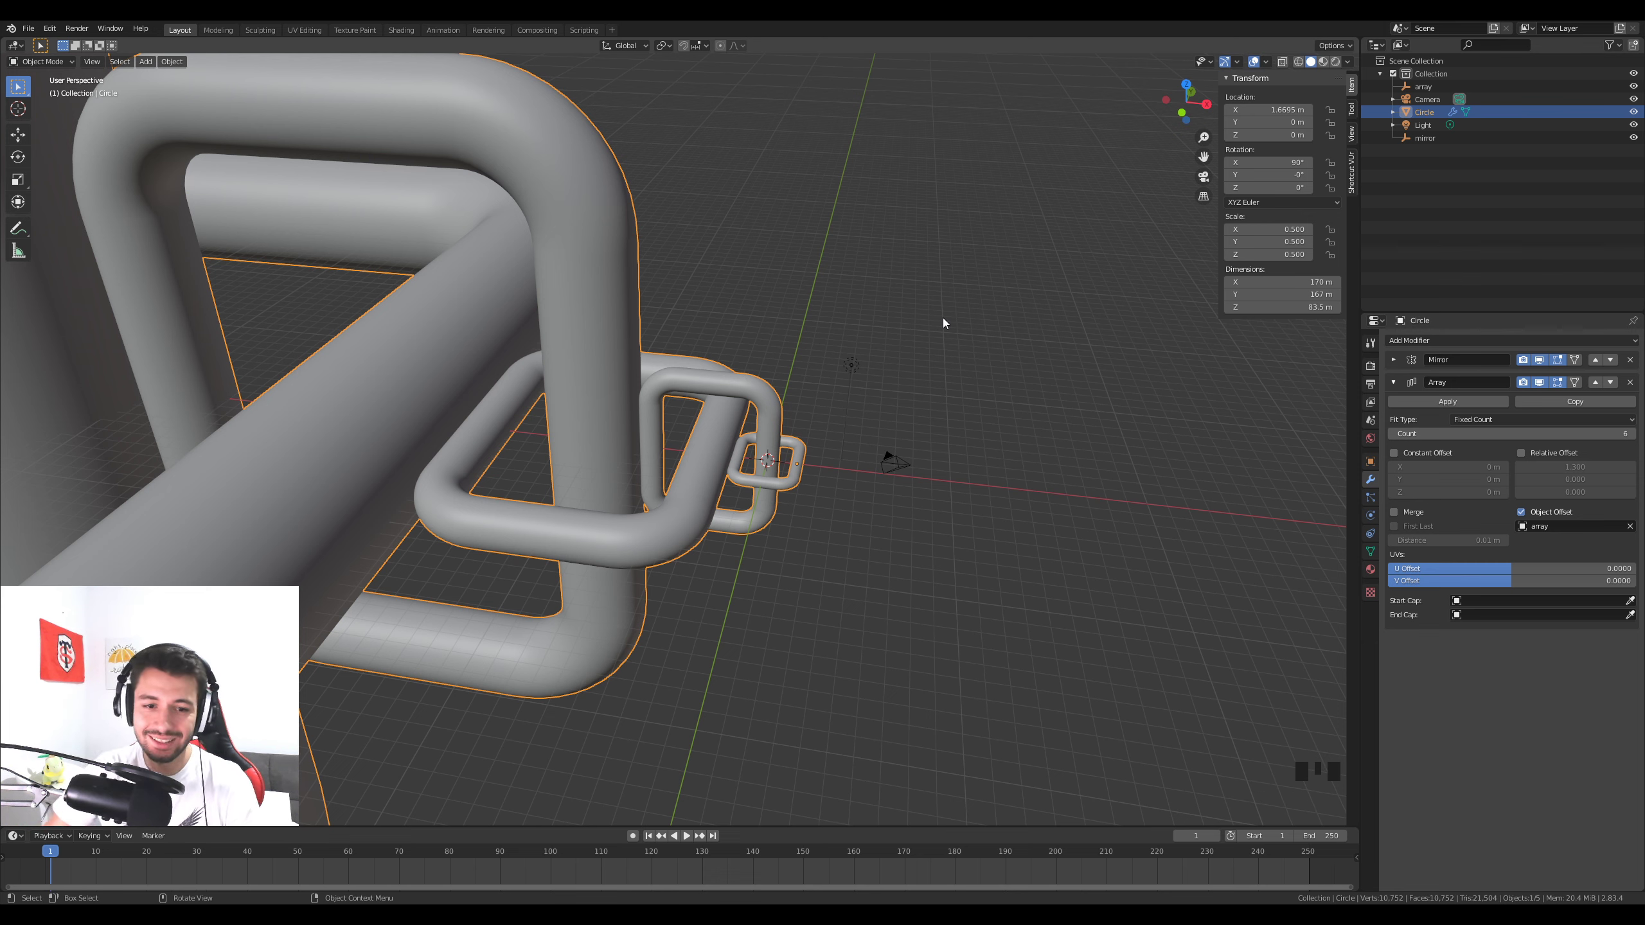
scroll(787, 345, down, 6)
scroll(881, 480, up, 8)
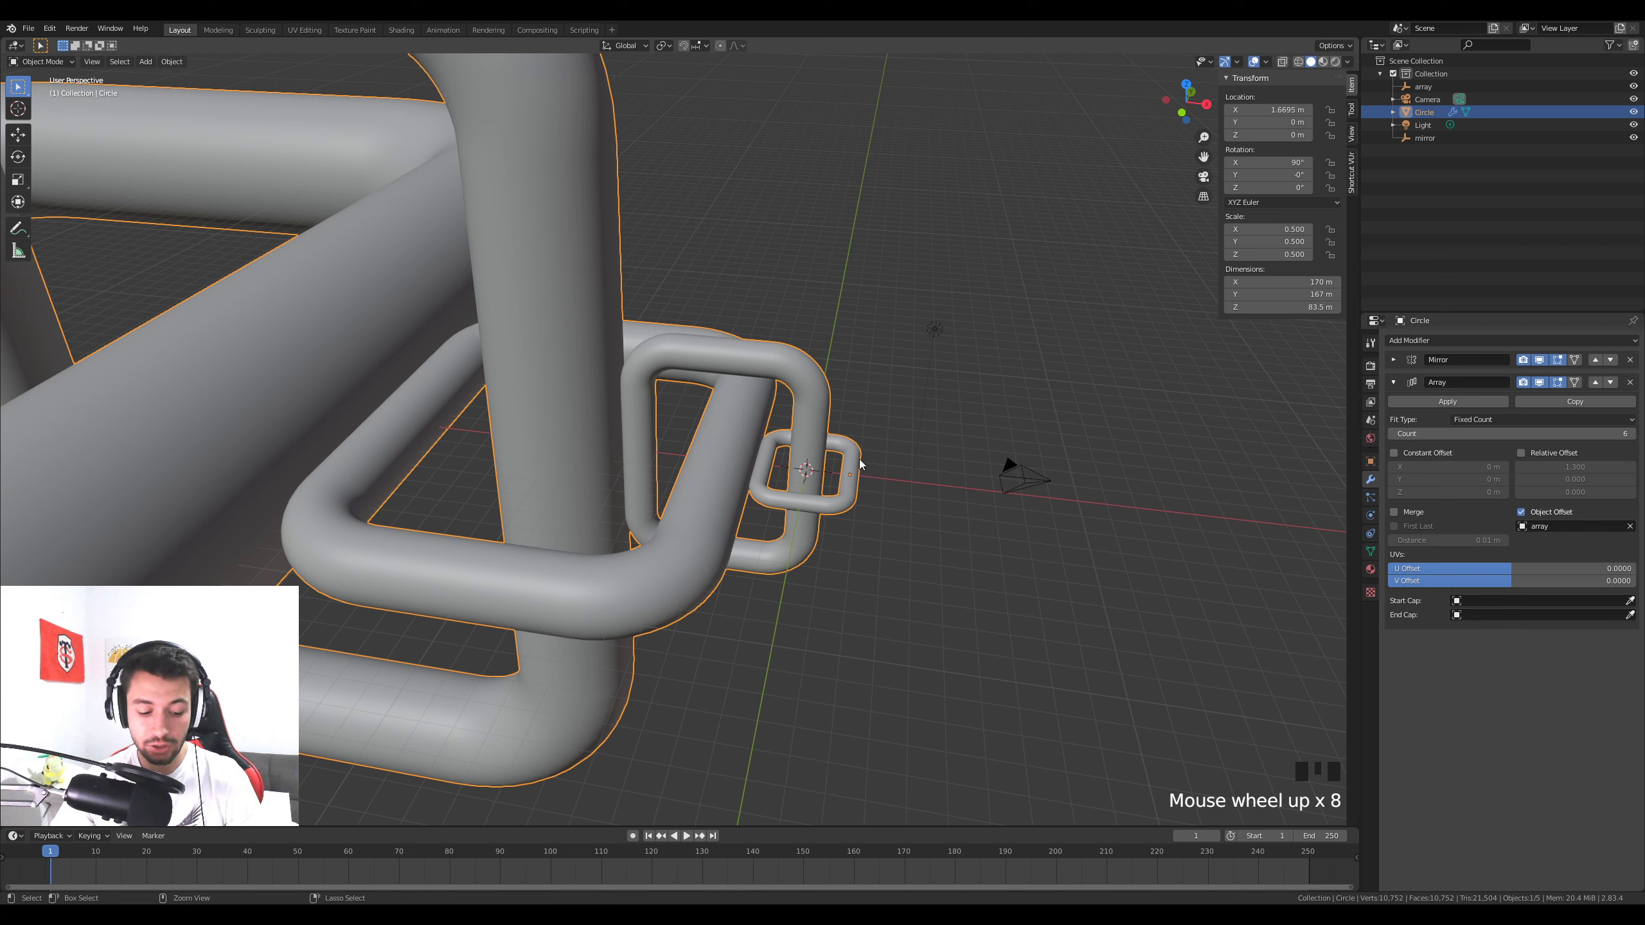
key(ctrl+a)
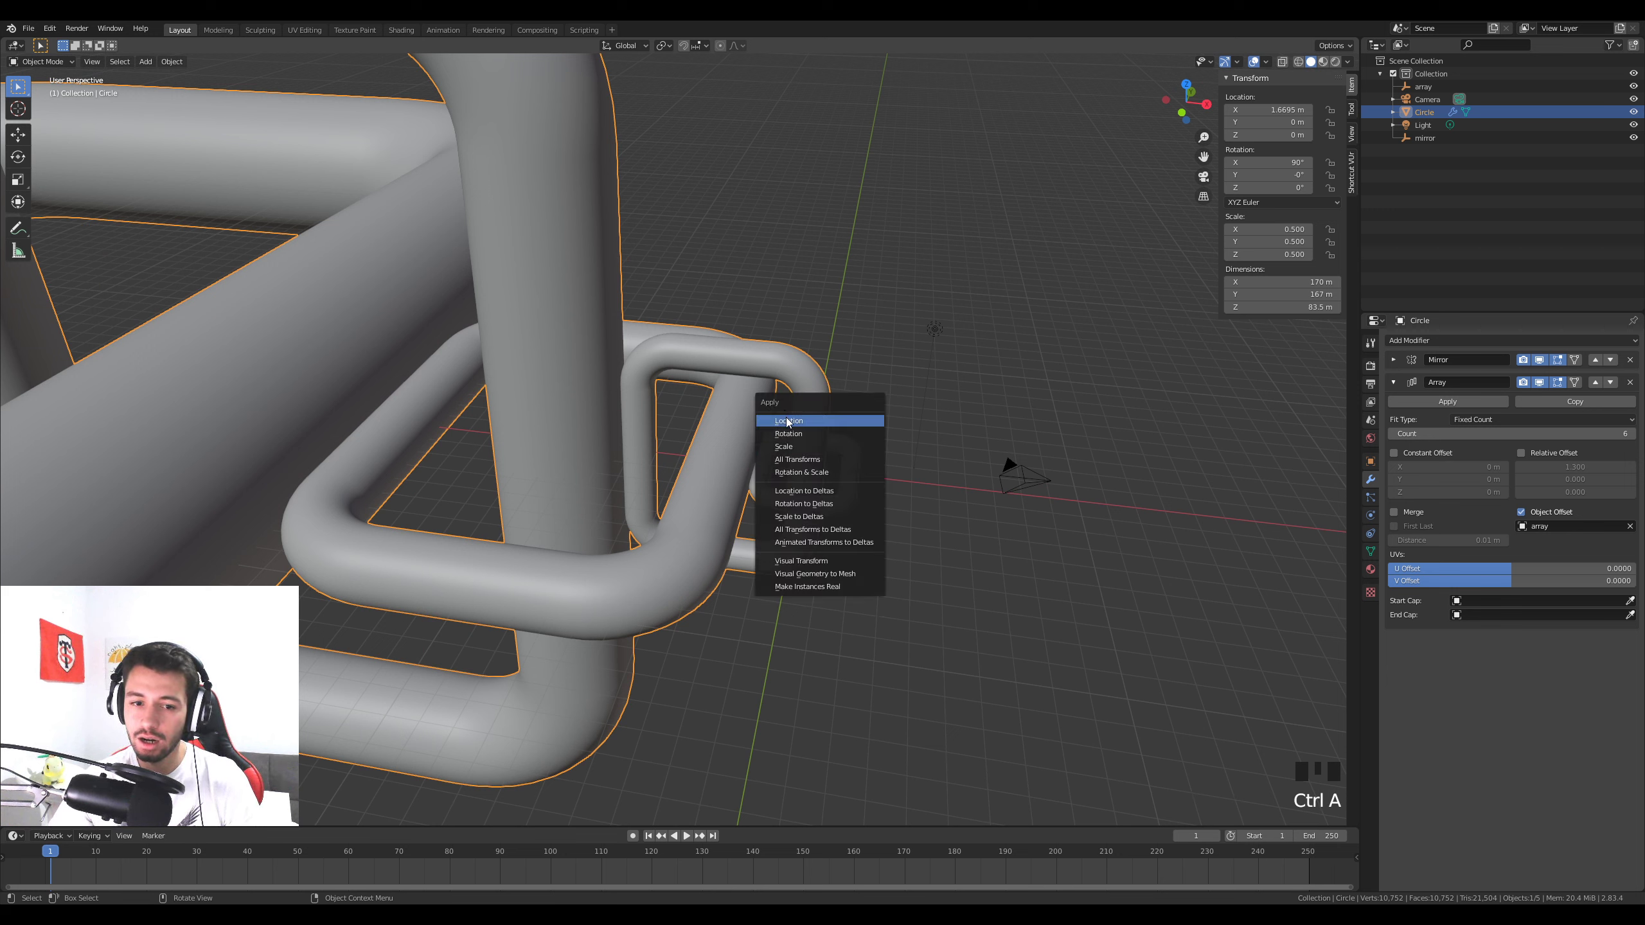
click(798, 459)
Move the array empty along the Y axis to about 3.81 m to space the links out
scroll(944, 508, down, 10)
scroll(945, 568, up, 2)
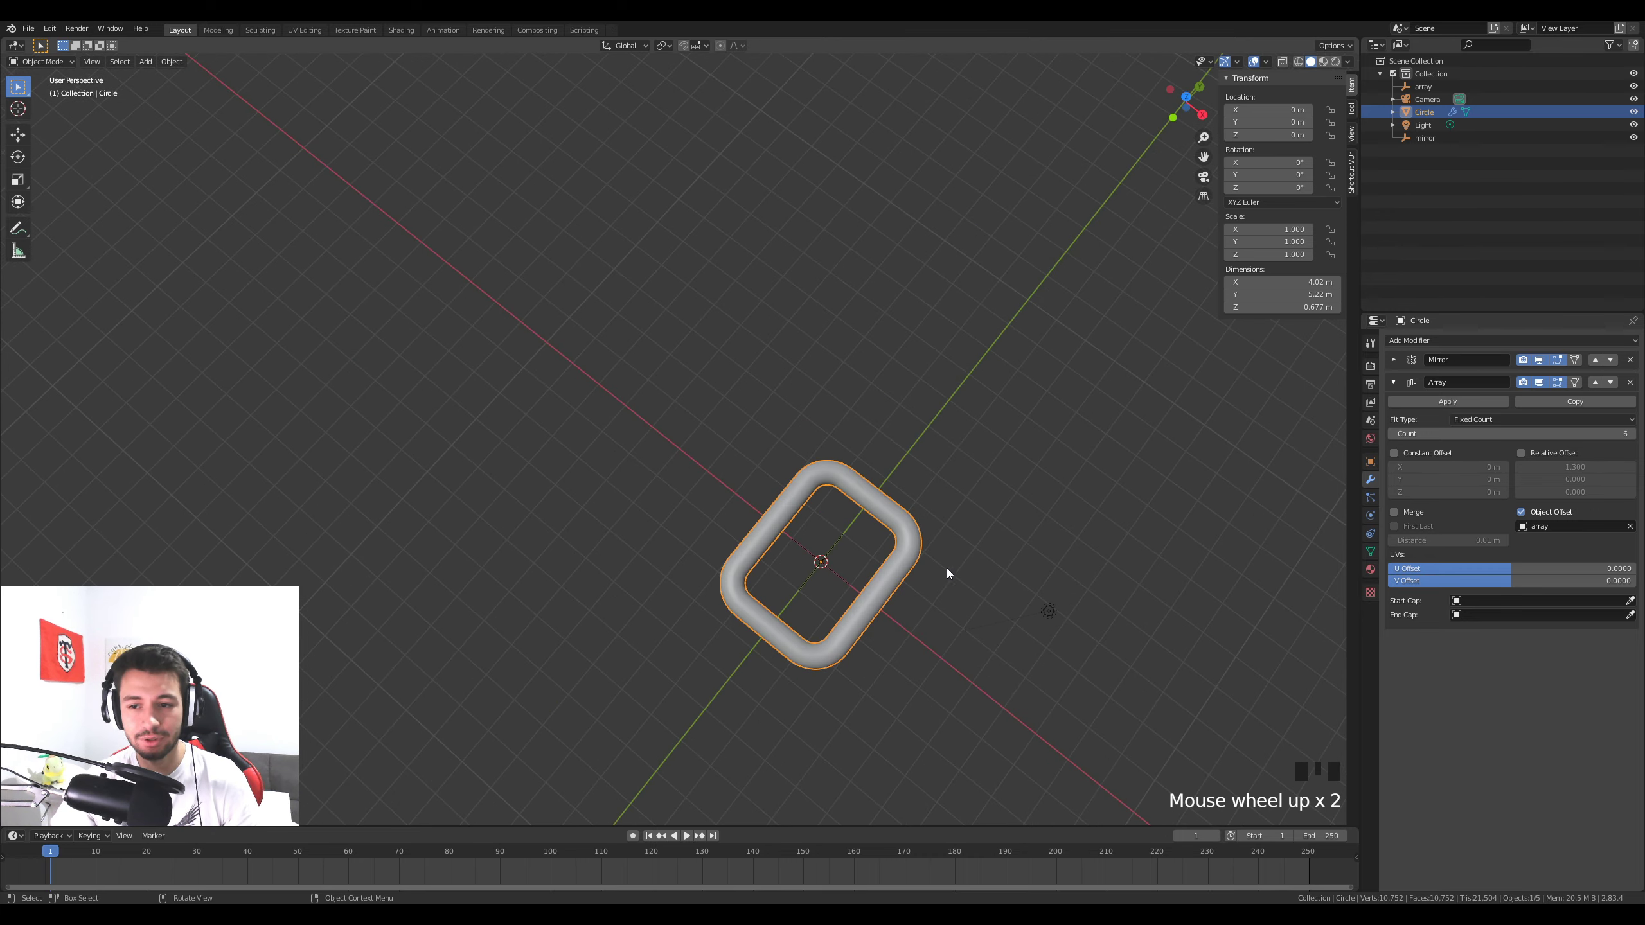
click(840, 581)
shift+middle_drag(840, 582, 620, 499)
key(g)
key(y)
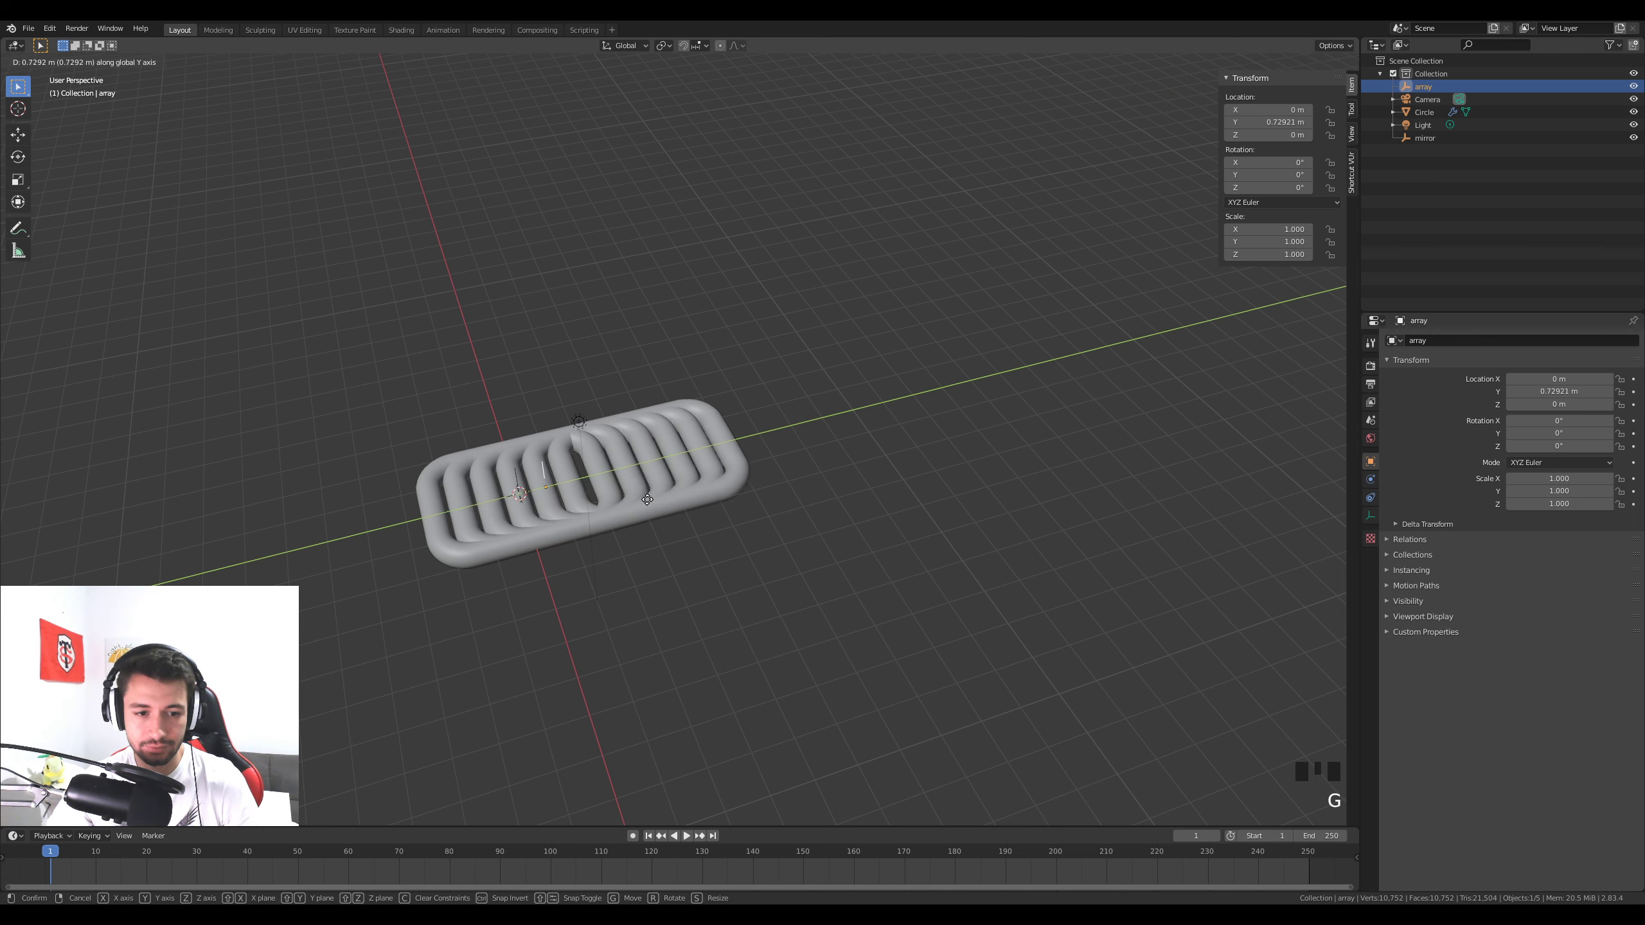
click(760, 492)
scroll(678, 519, down, 4)
middle_drag(677, 519, 759, 575)
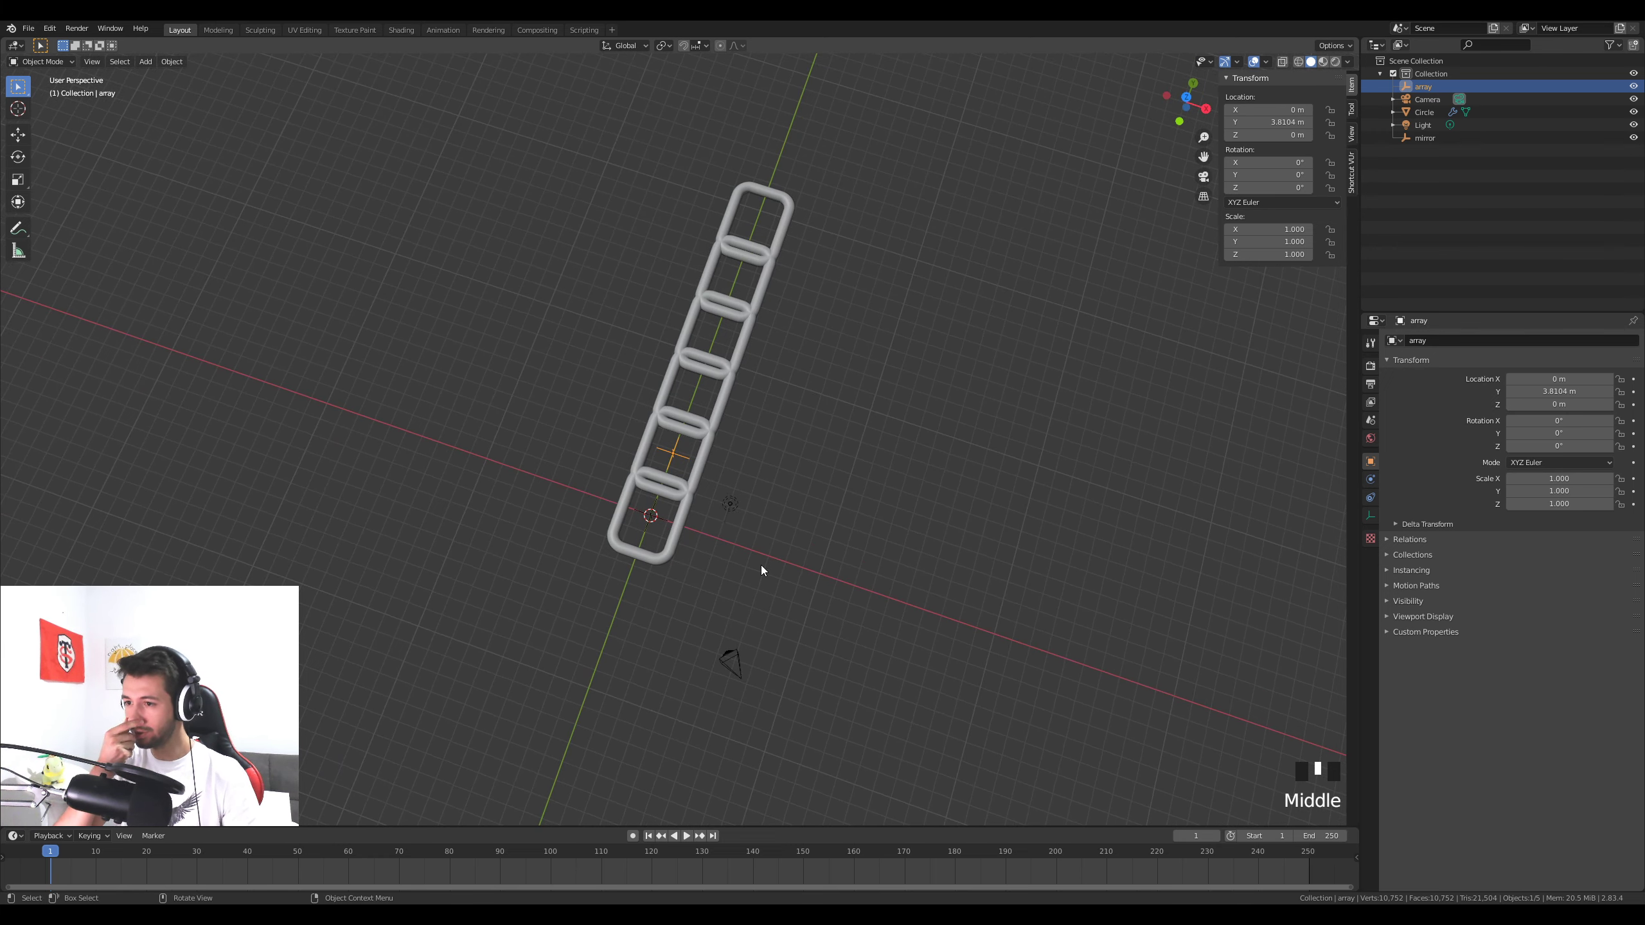
key(KP_7)
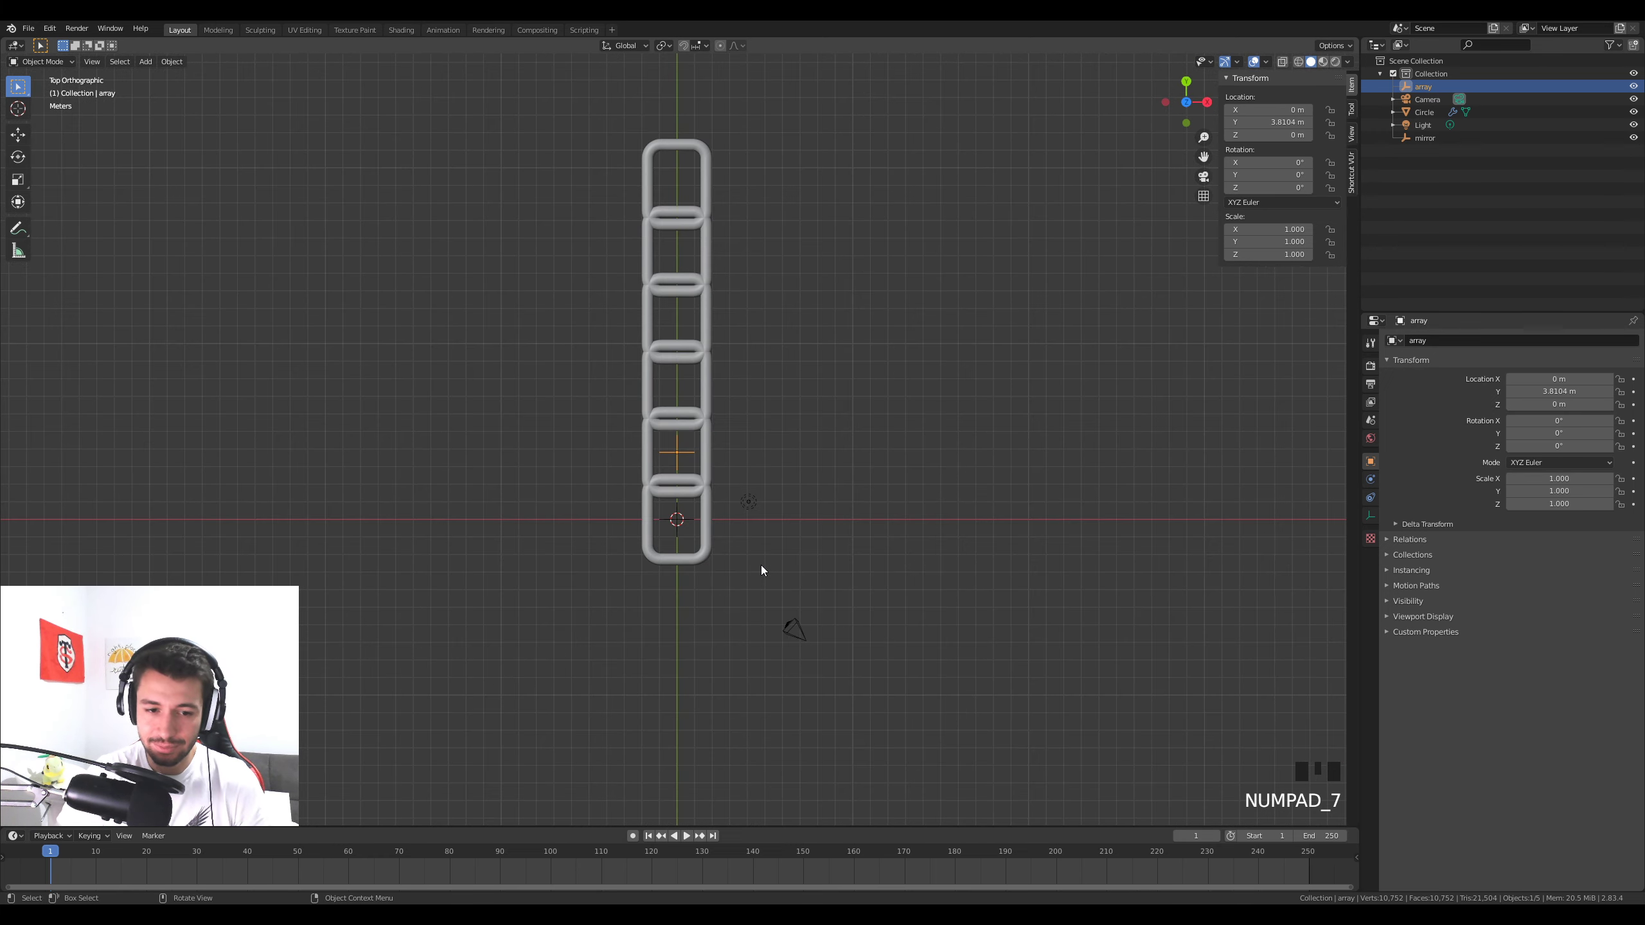
Turn off the viewport display of the link's Array modifier so only a single link is shown
middle_drag(746, 567, 672, 478)
click(672, 478)
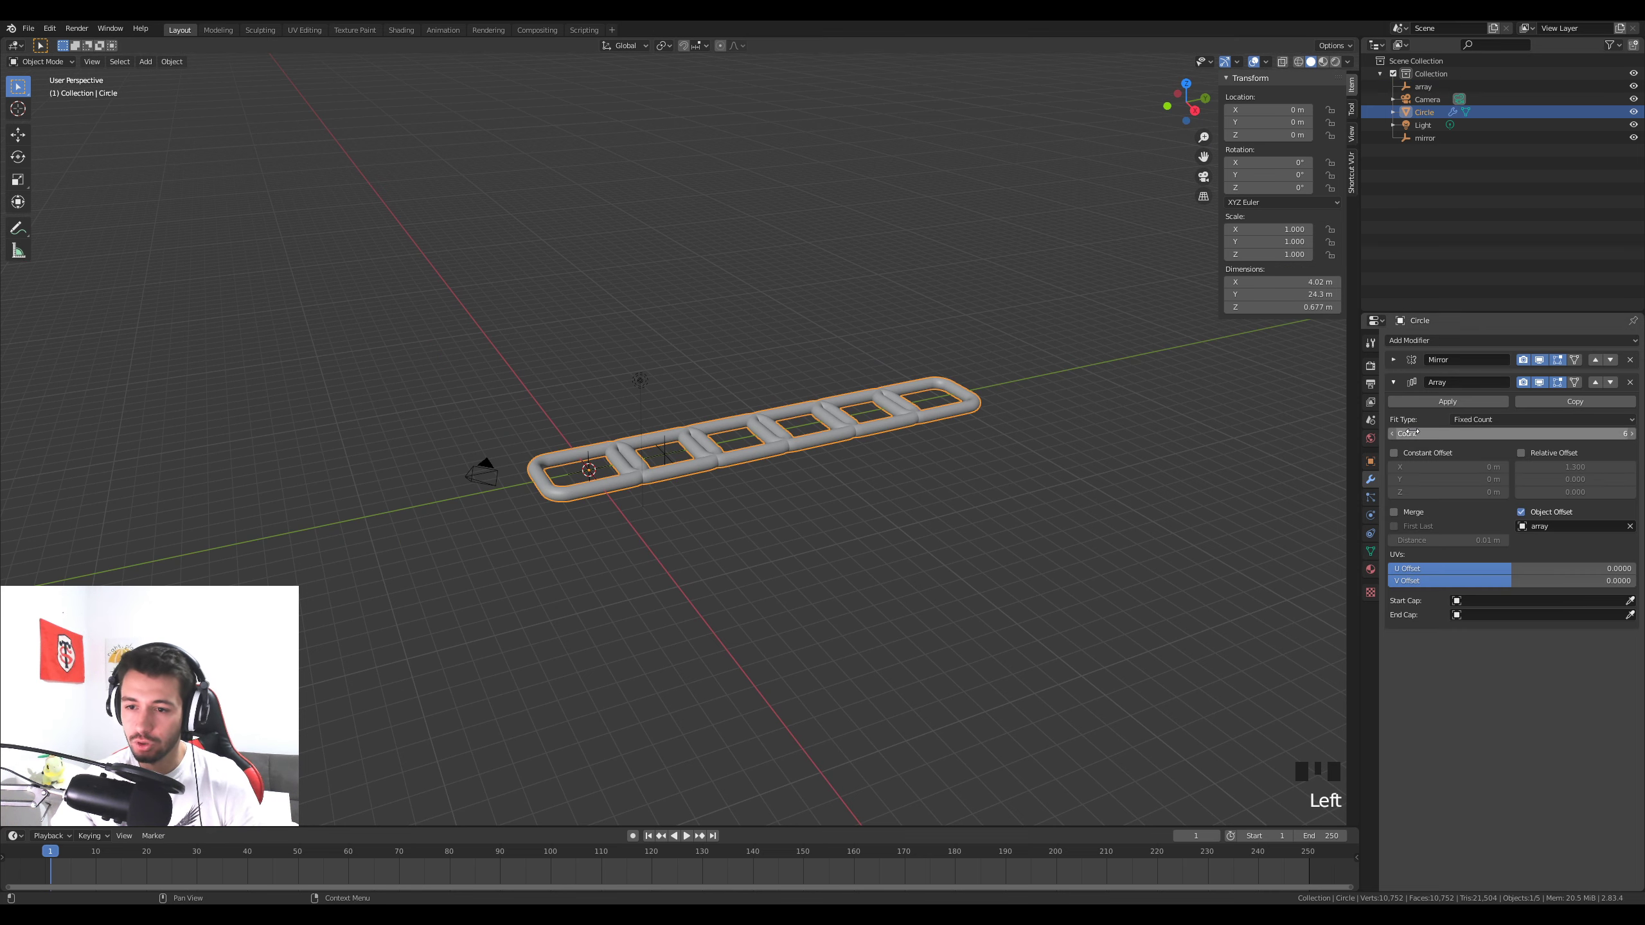
click(1558, 383)
click(1558, 382)
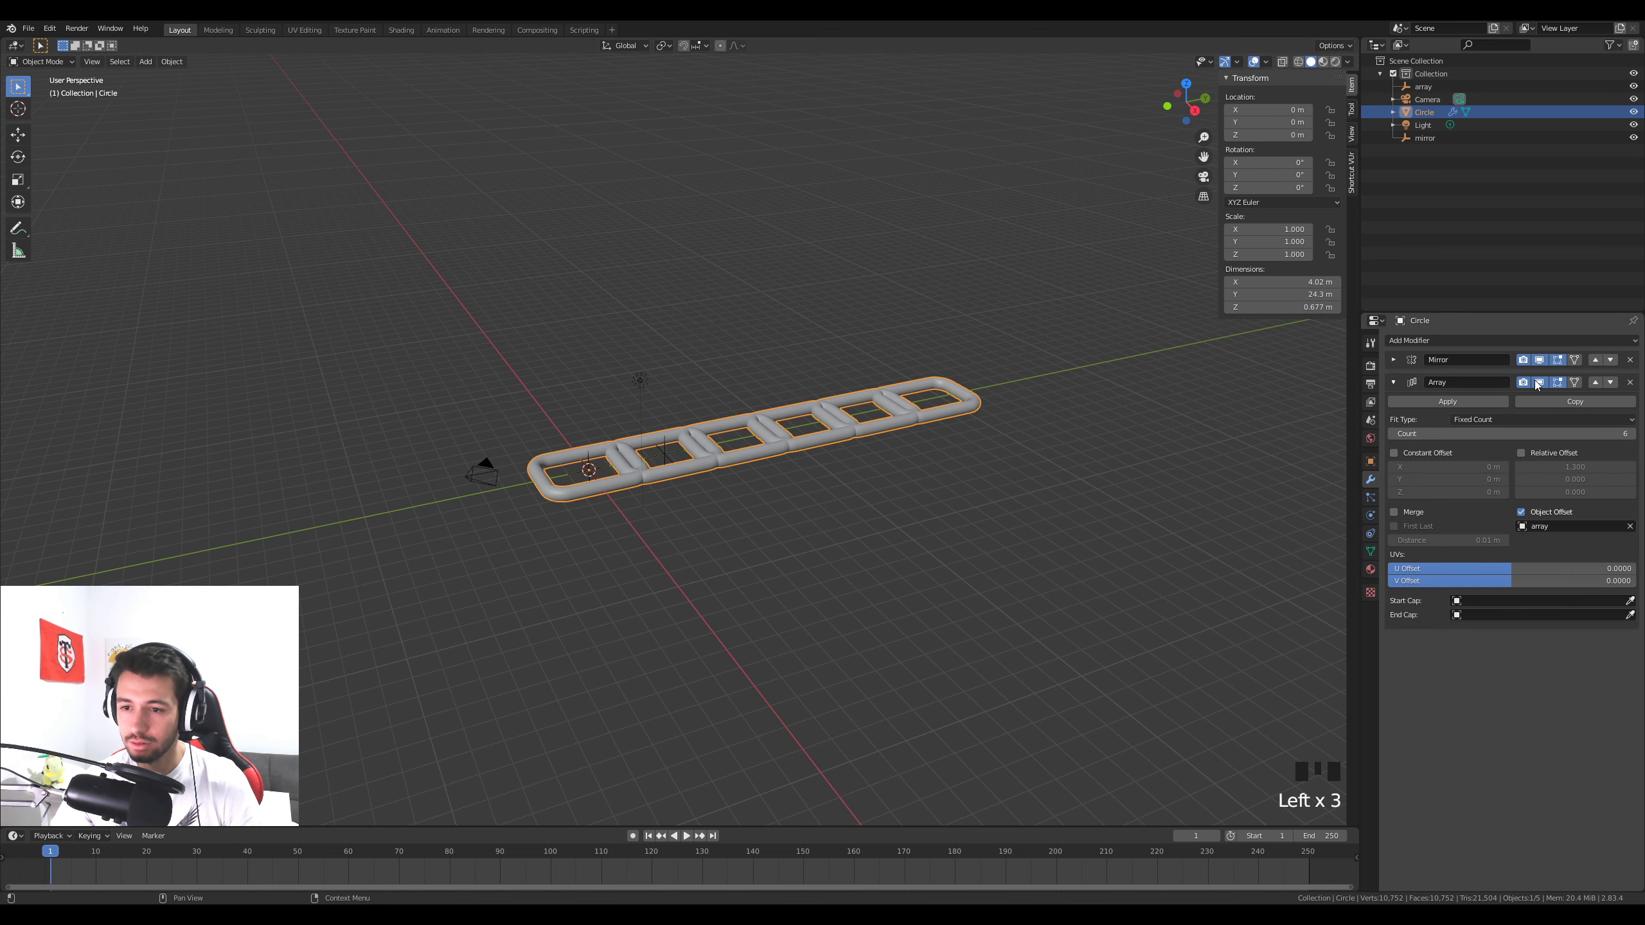
click(1542, 383)
Add a UV sphere at the world origin inside the link and shade it smooth
scroll(833, 491, up, 3)
middle_drag(833, 491, 756, 543)
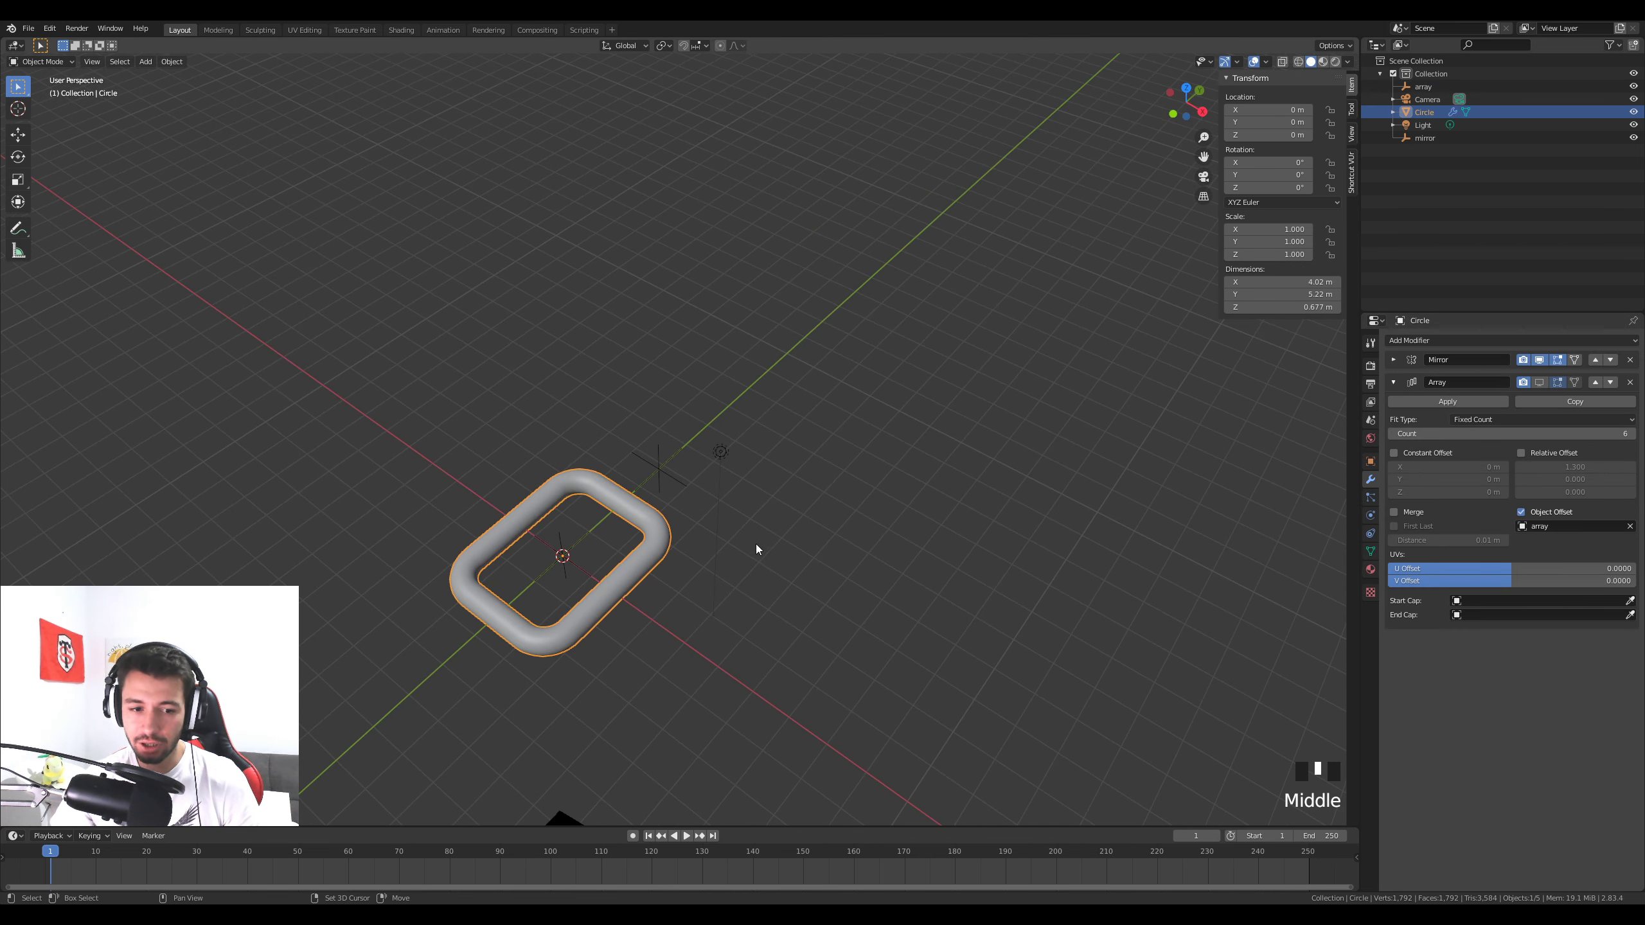
key(shift+a)
mouse_move(723, 414)
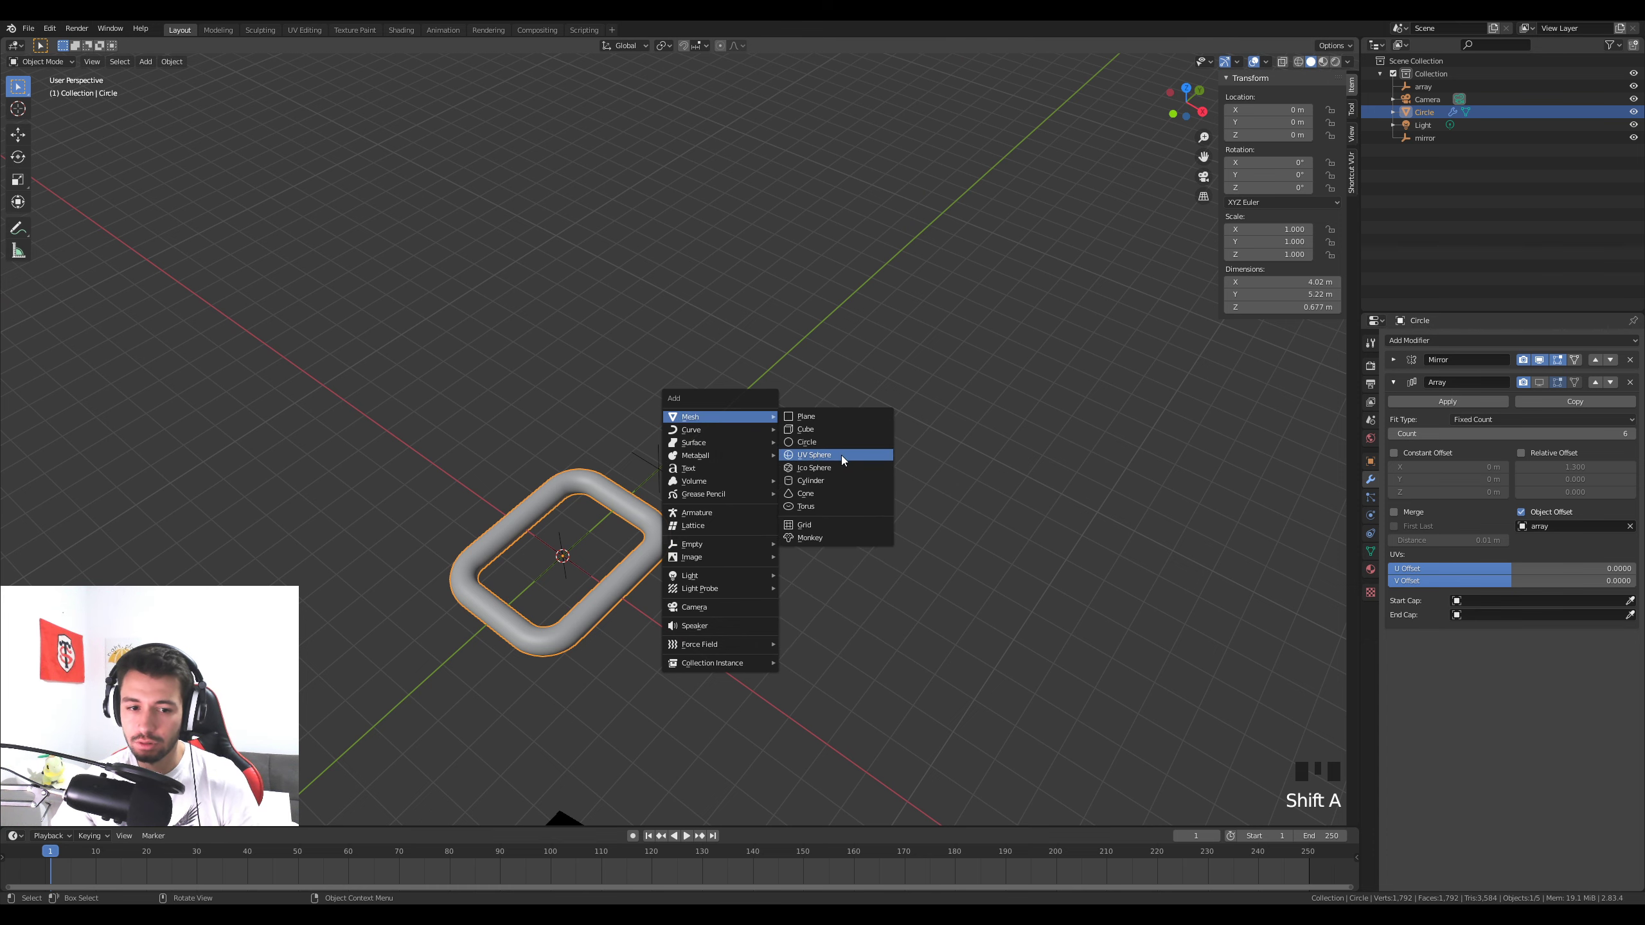
click(841, 455)
right_click(578, 539)
click(586, 541)
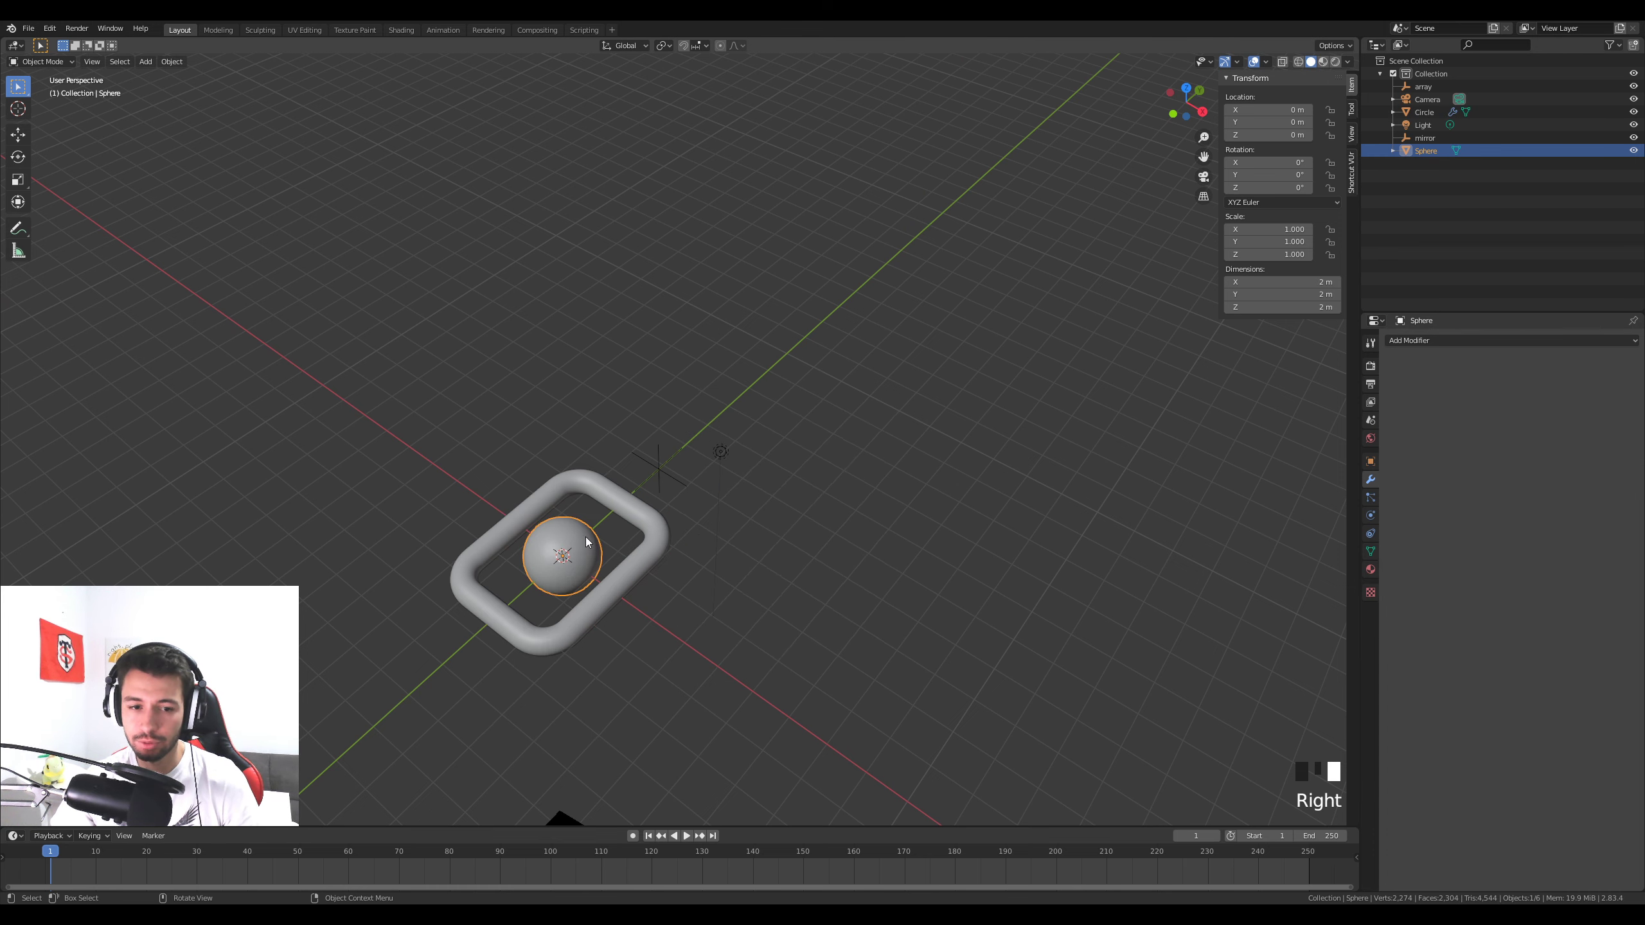
Move the array empty along the Y axis to about 1.69 m
click(660, 483)
middle_drag(811, 447, 855, 445)
key(g)
key(y)
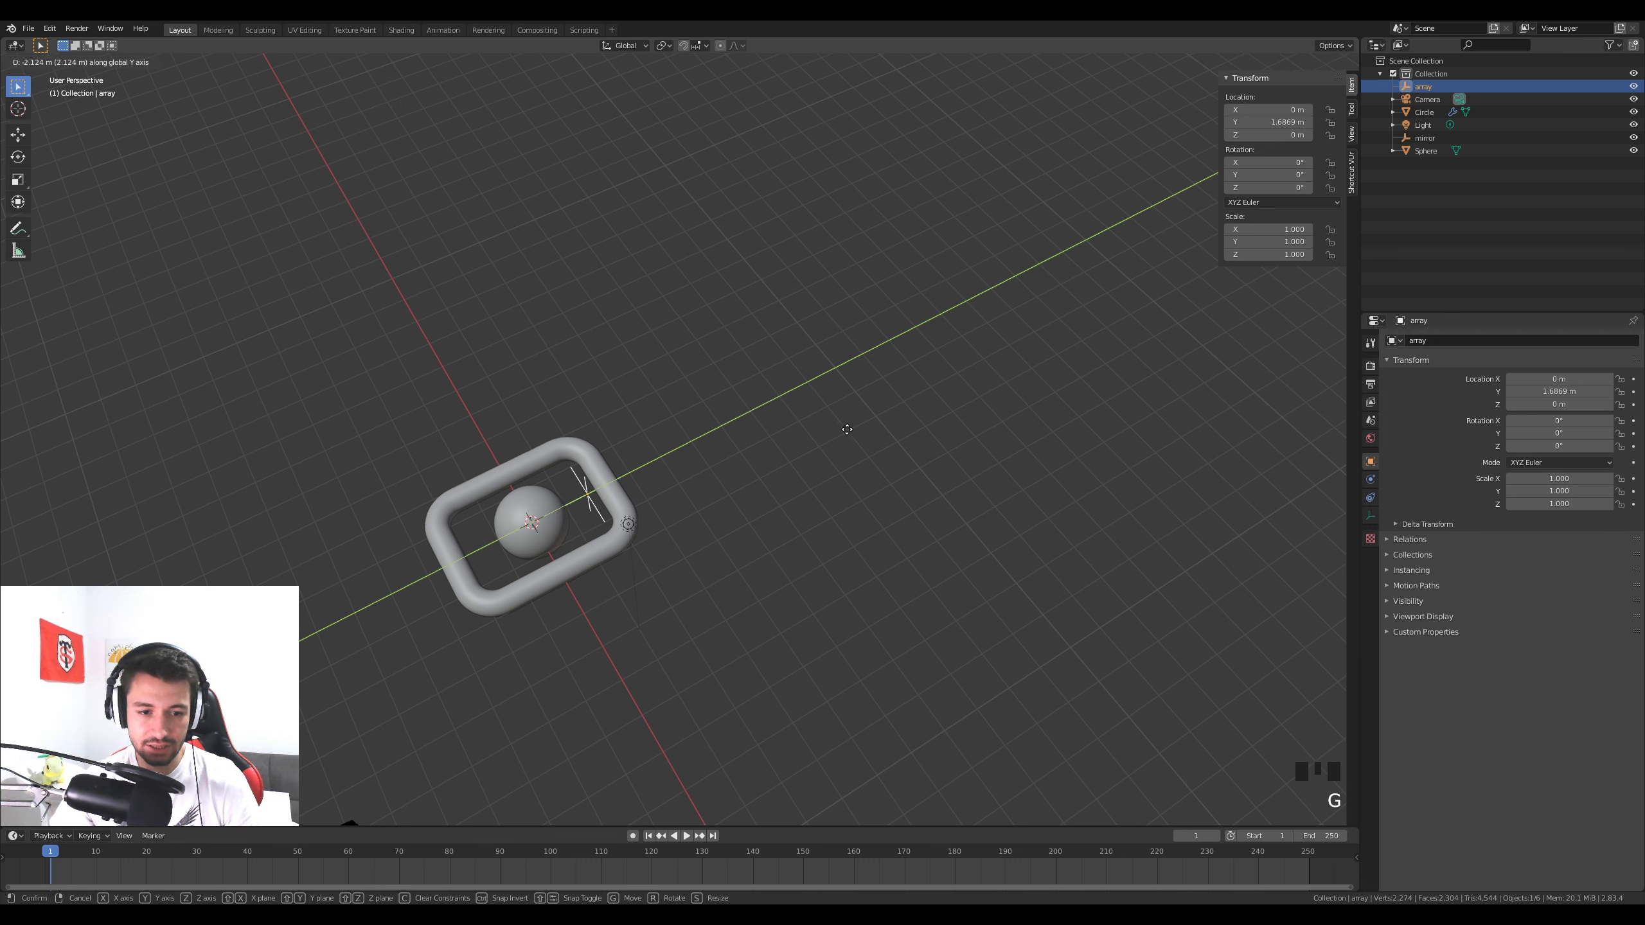
click(847, 430)
Add an Array modifier to the sphere with Relative Offset off and Object Offset driven by the array empty
click(552, 521)
click(1429, 343)
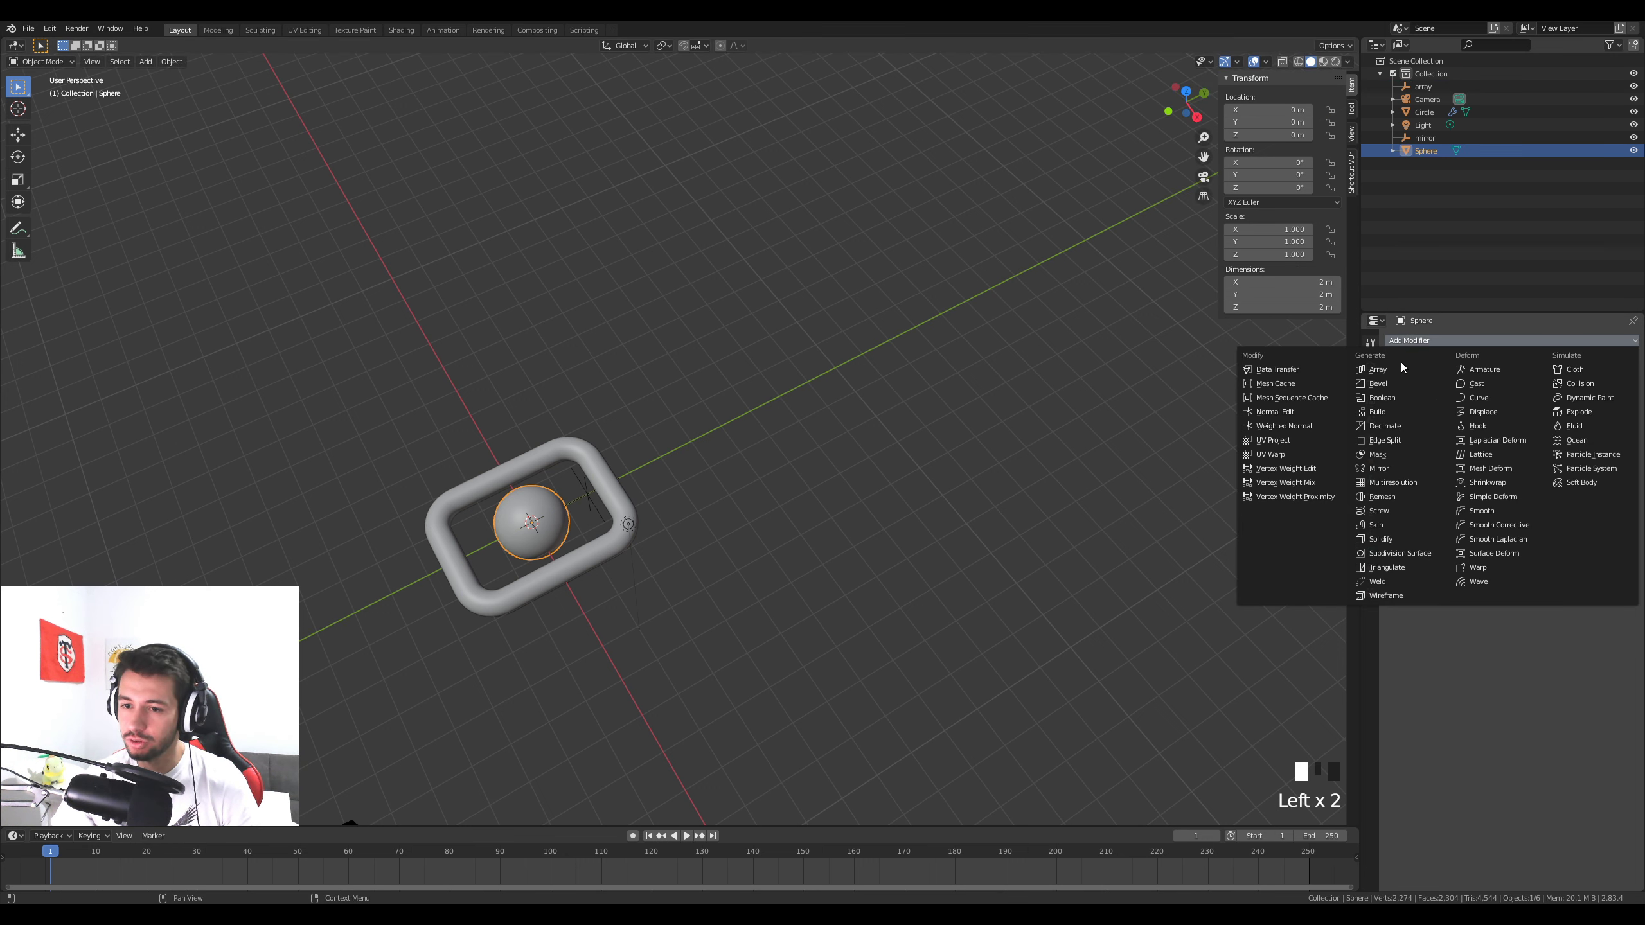
click(1399, 370)
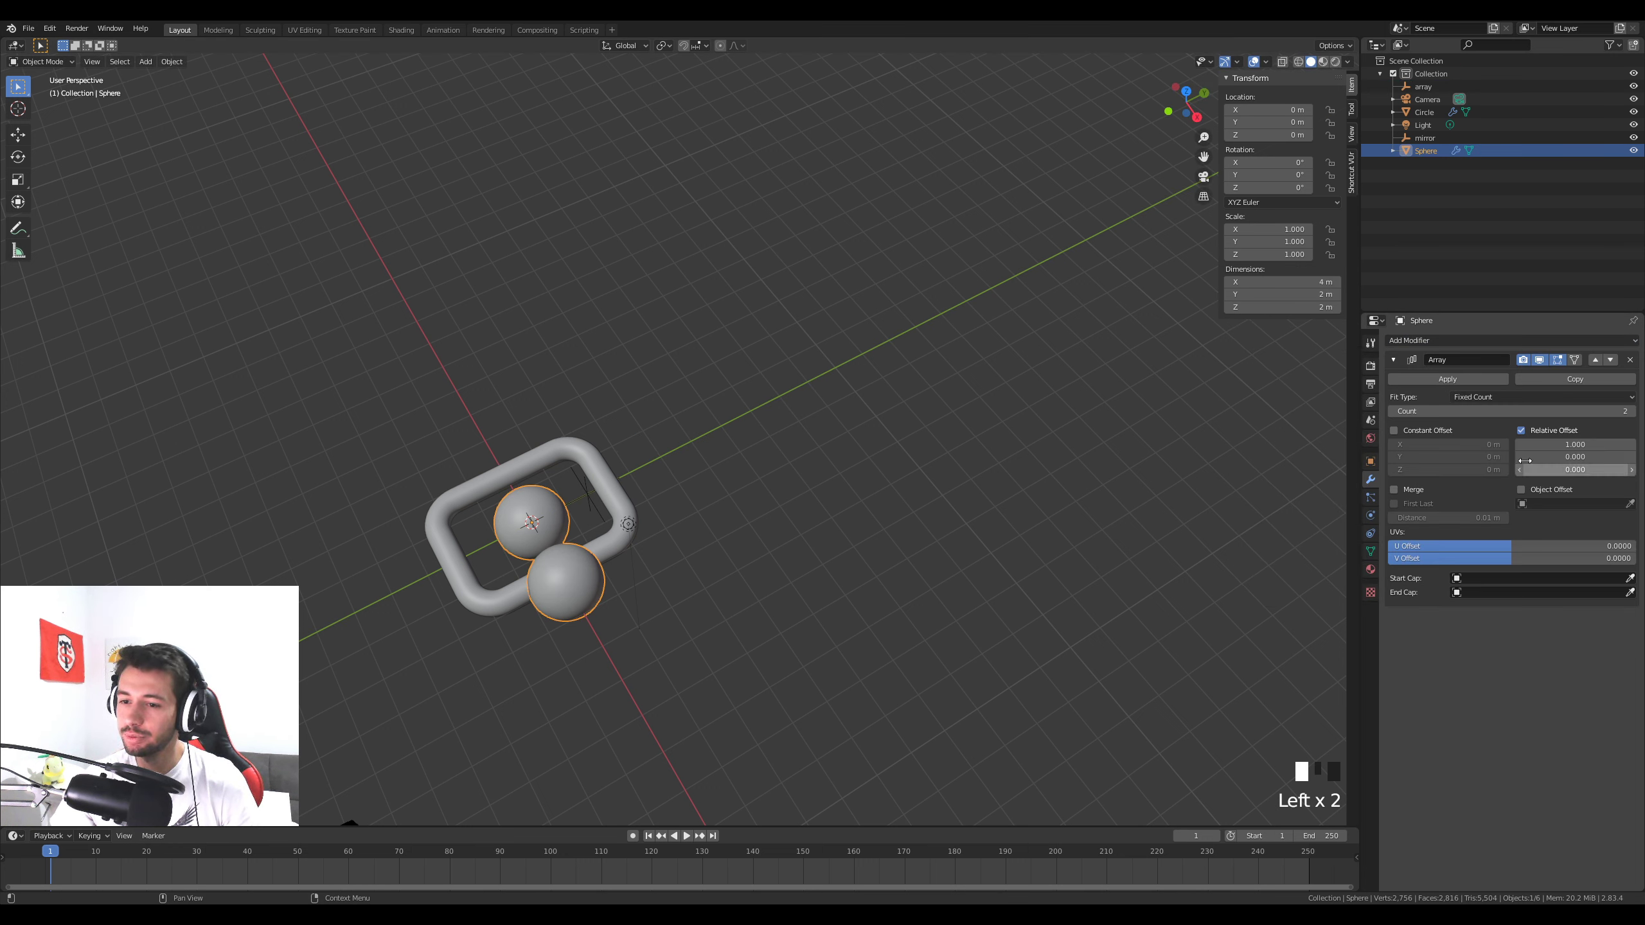
click(1520, 430)
click(1520, 489)
click(1630, 504)
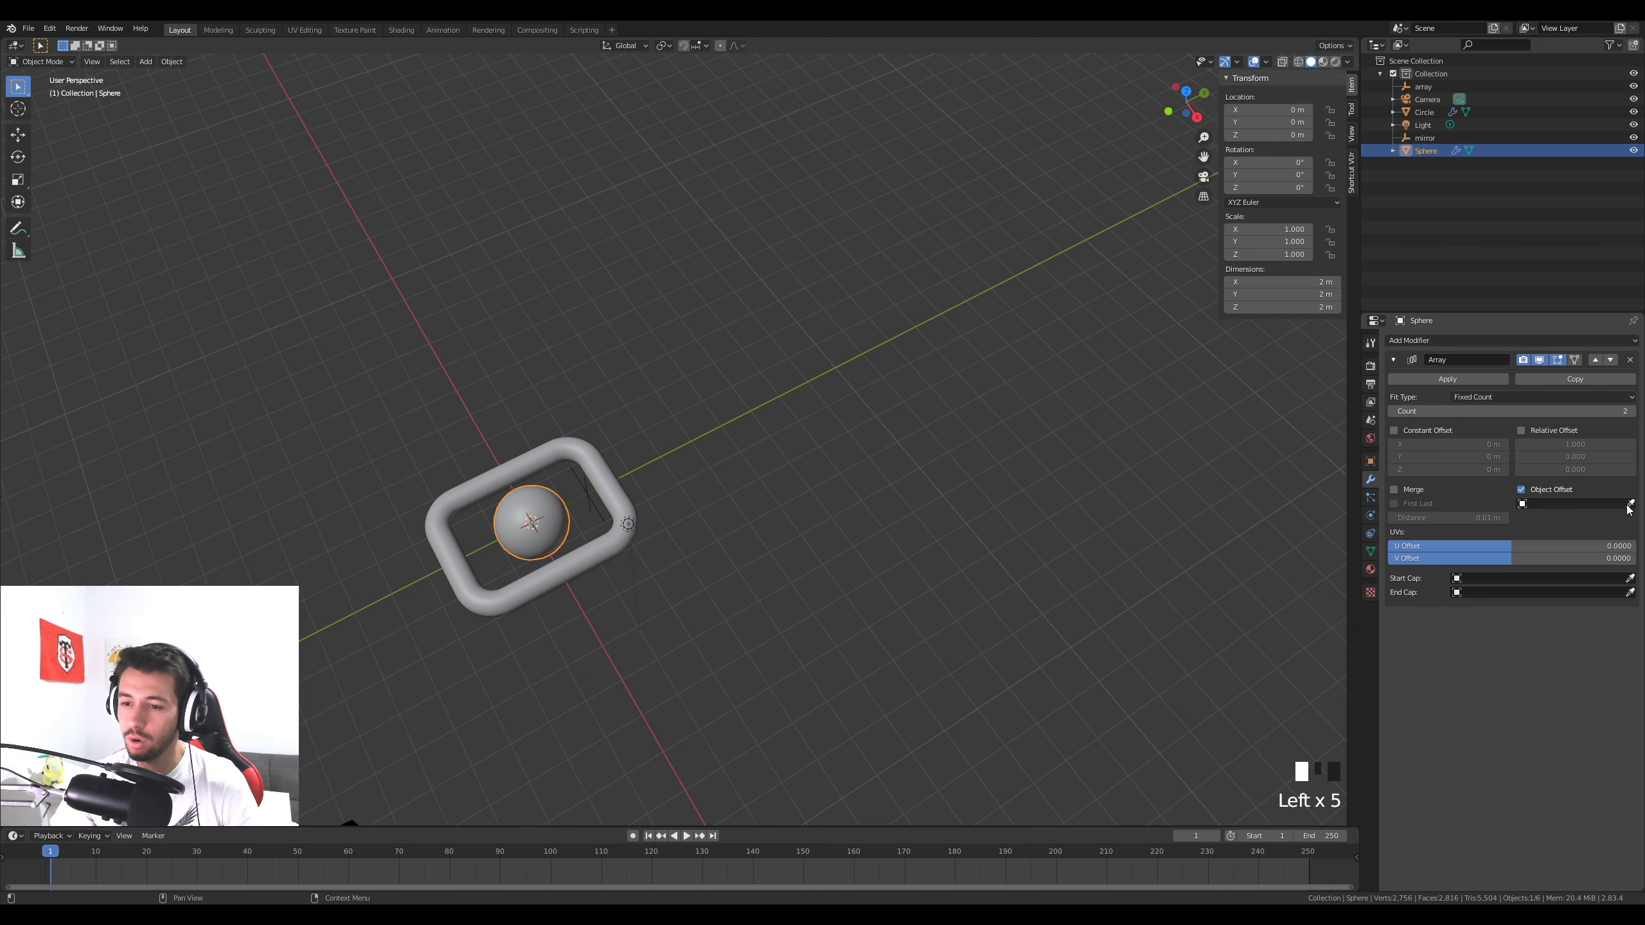
click(592, 497)
Move the array empty further along the Y axis to about 1.98 m
mouse_move(592, 497)
middle_down()
mouse_move(656, 513)
mouse_move(620, 502)
middle_up()
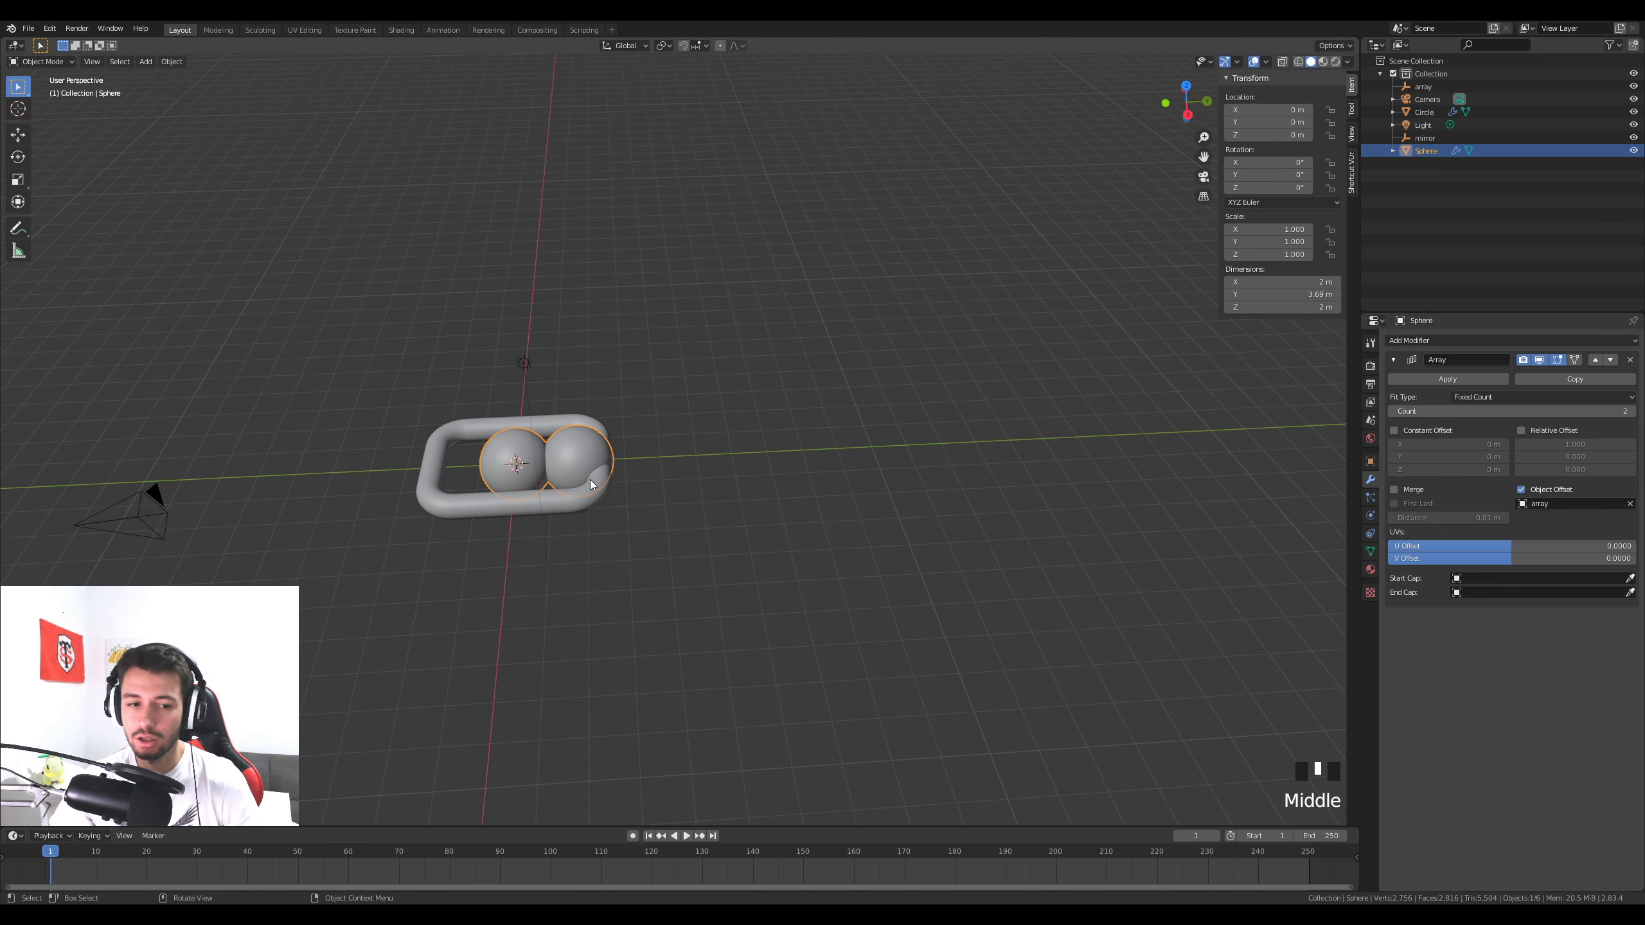
click(570, 461)
key(g)
key(y)
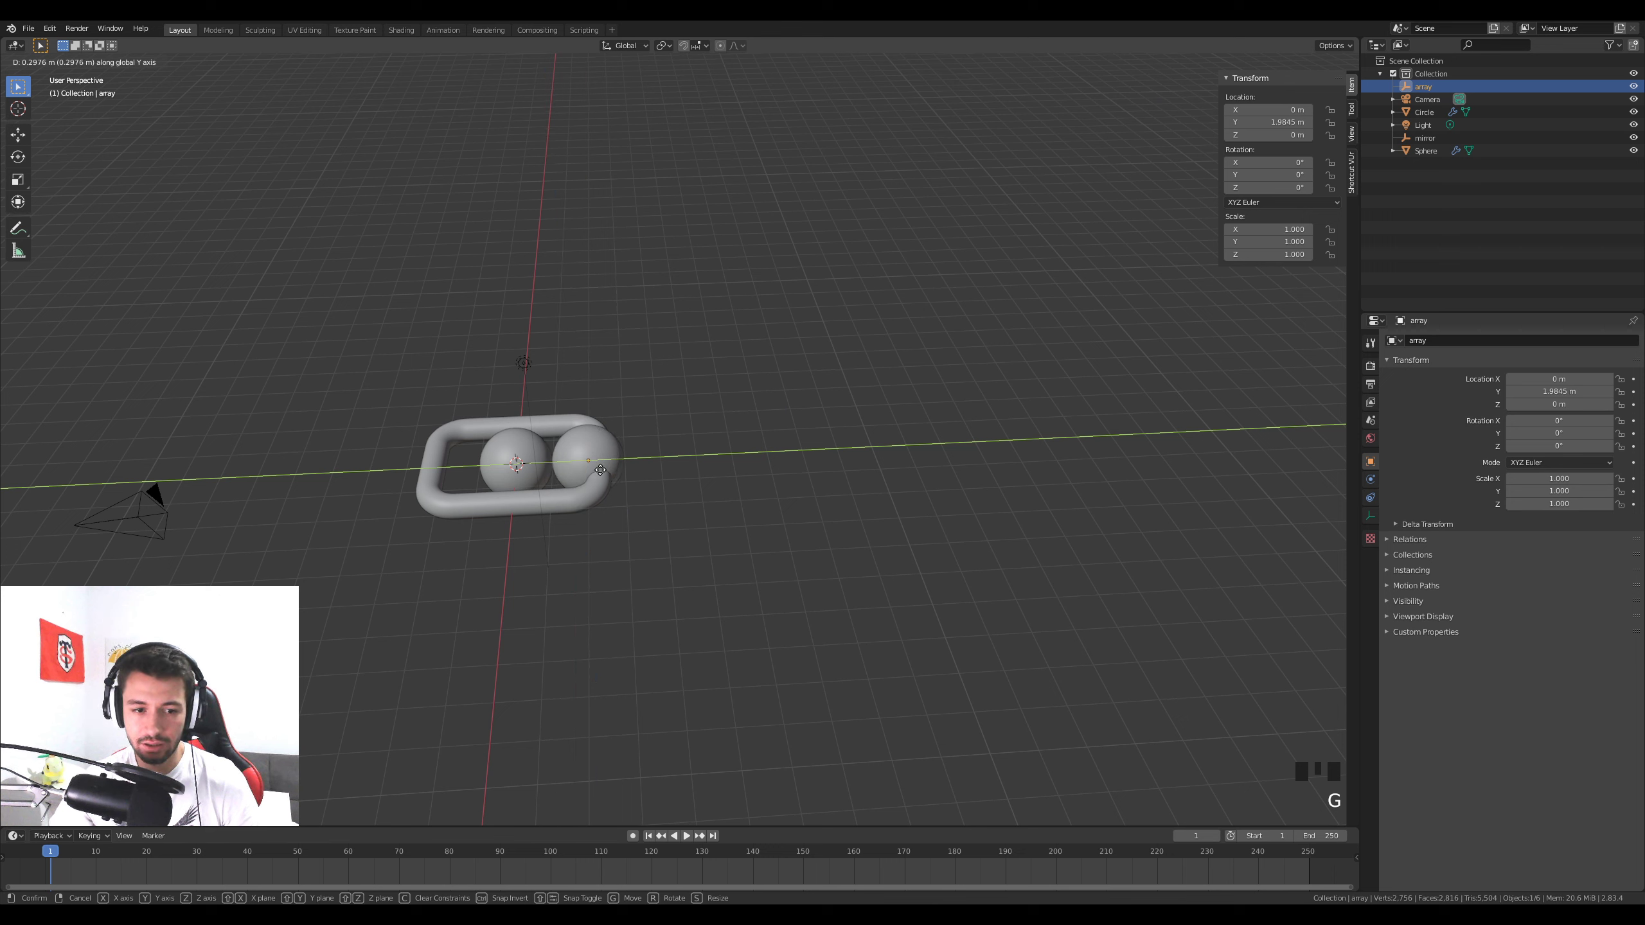
click(600, 470)
Set the sphere's Array modifier count to 20
click(537, 470)
click(551, 461)
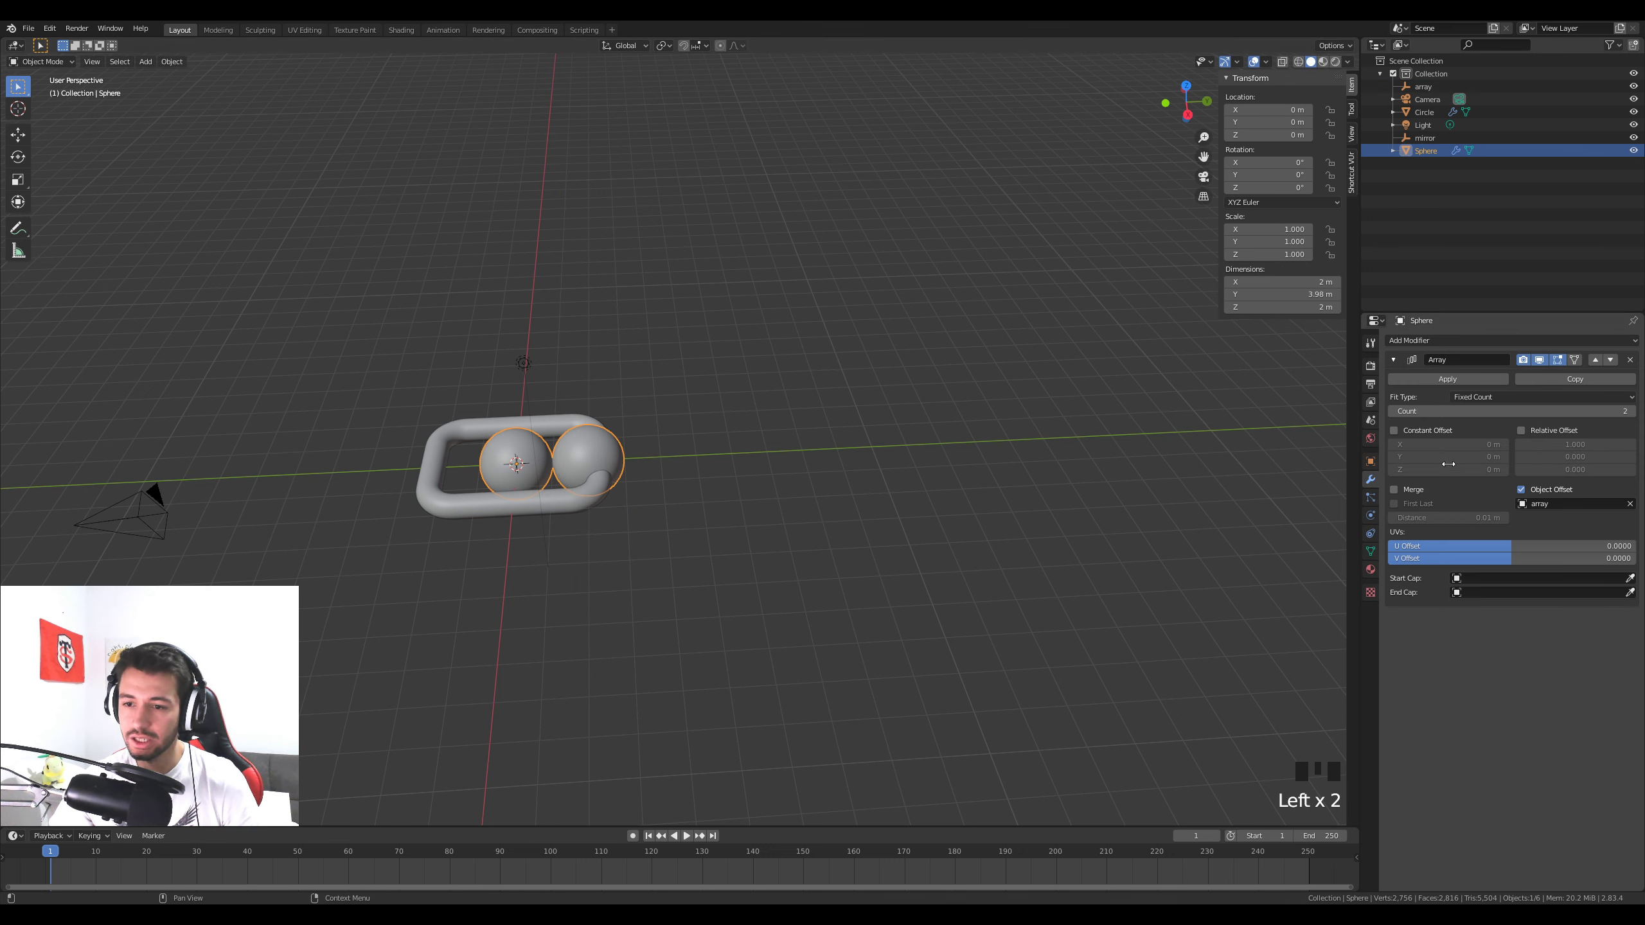
click(1520, 411)
text(20)
key(Return)
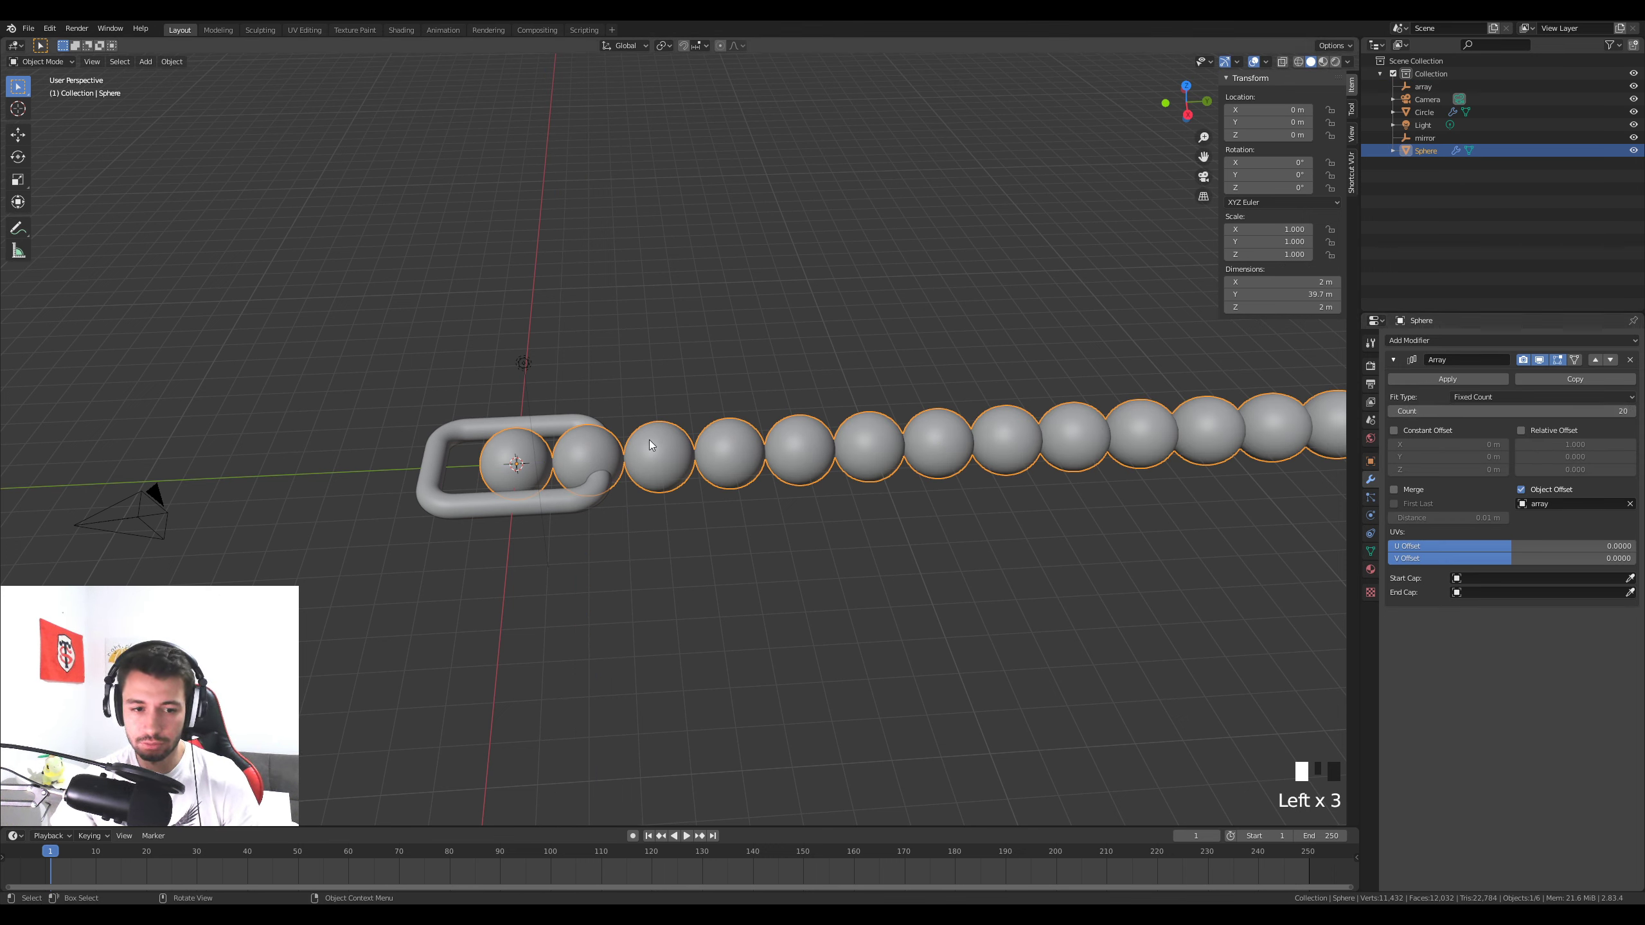
Scale the array empty down to about 0.839 so each sphere copy shrinks progressively
click(566, 463)
click(566, 463)
key(s)
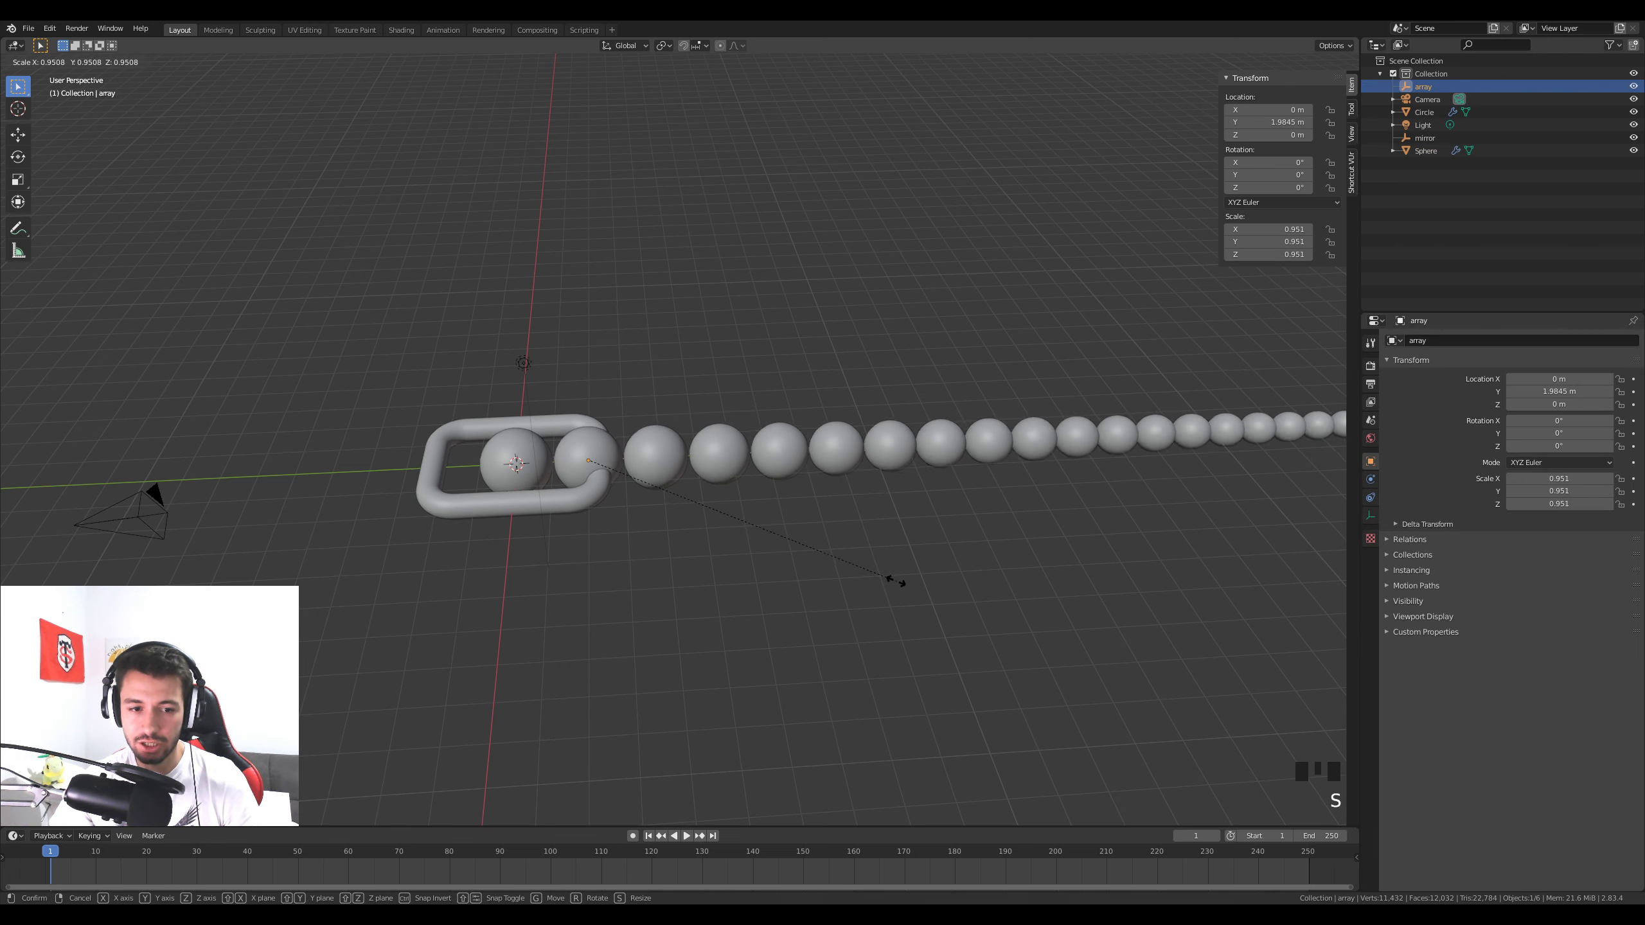
click(848, 564)
Rotate the array empty around the global X axis to about 31.5° so the spheres curl into a spiral
middle_drag(871, 588, 1055, 670)
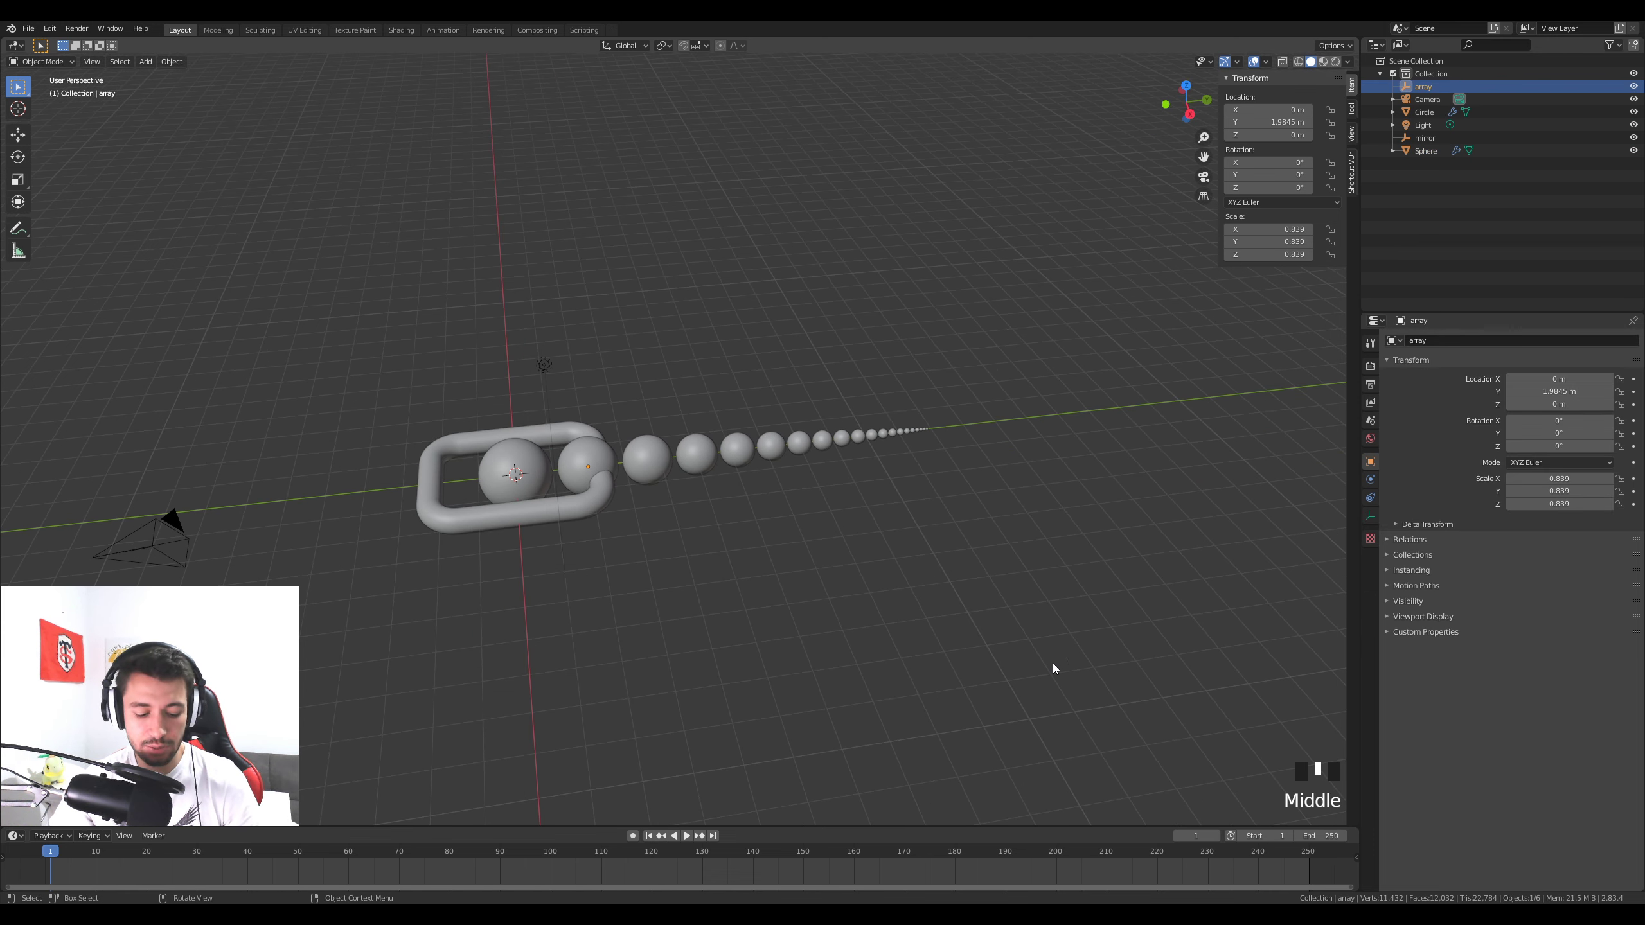
key(r)
key(x)
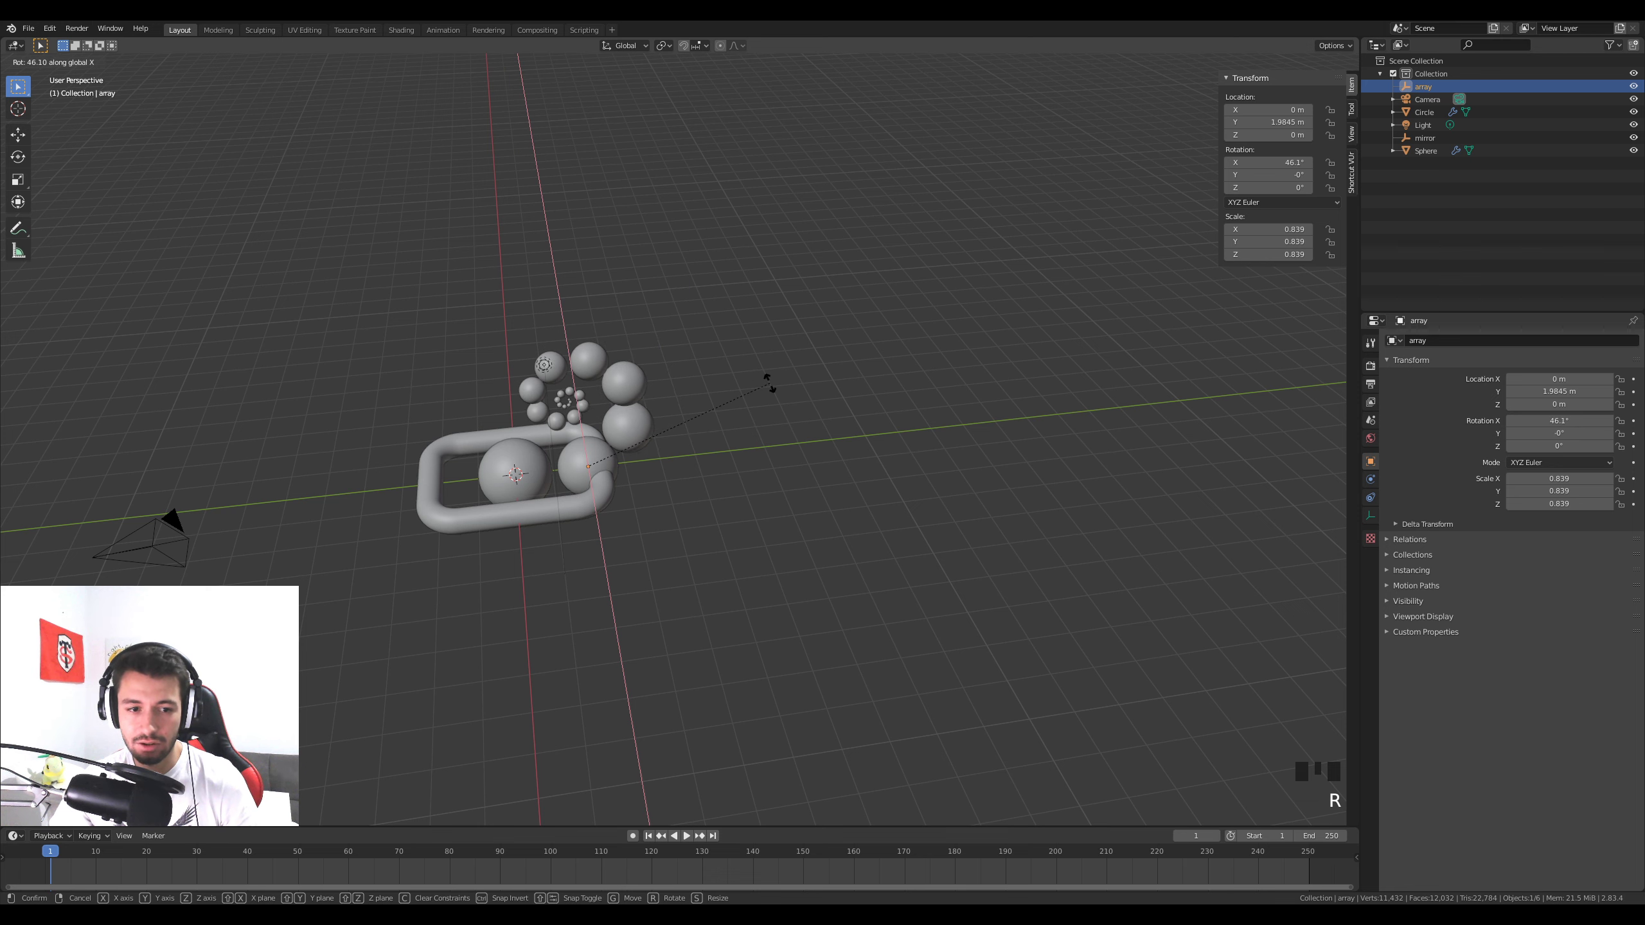
right_click(777, 395)
middle_drag(794, 437, 871, 452)
key(r)
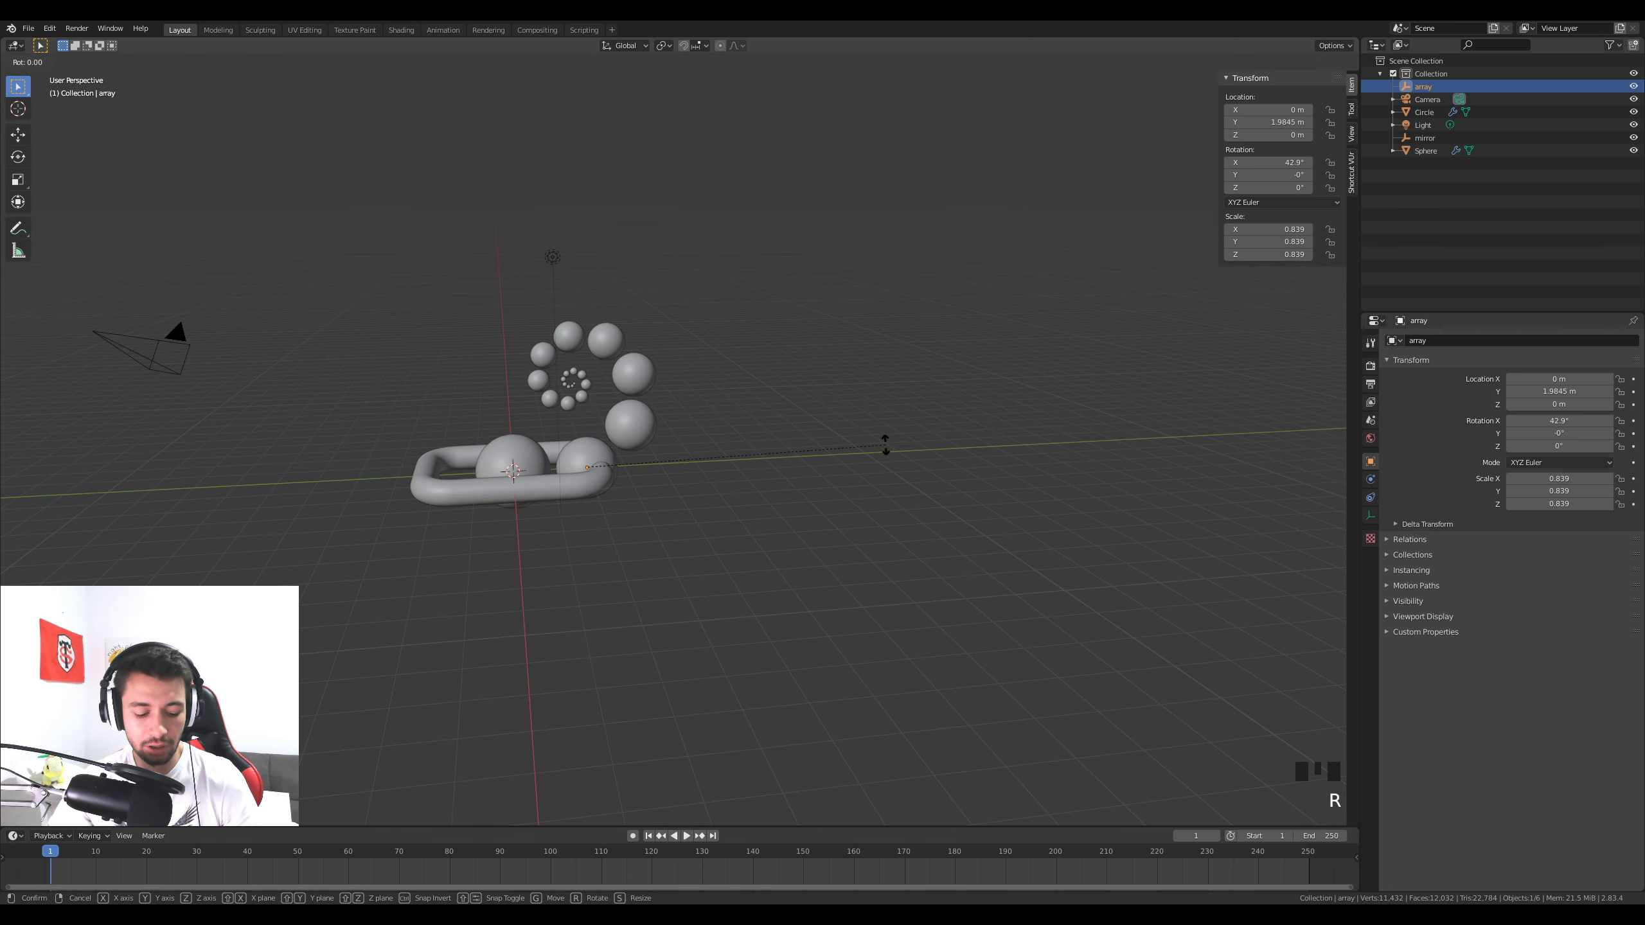
key(x)
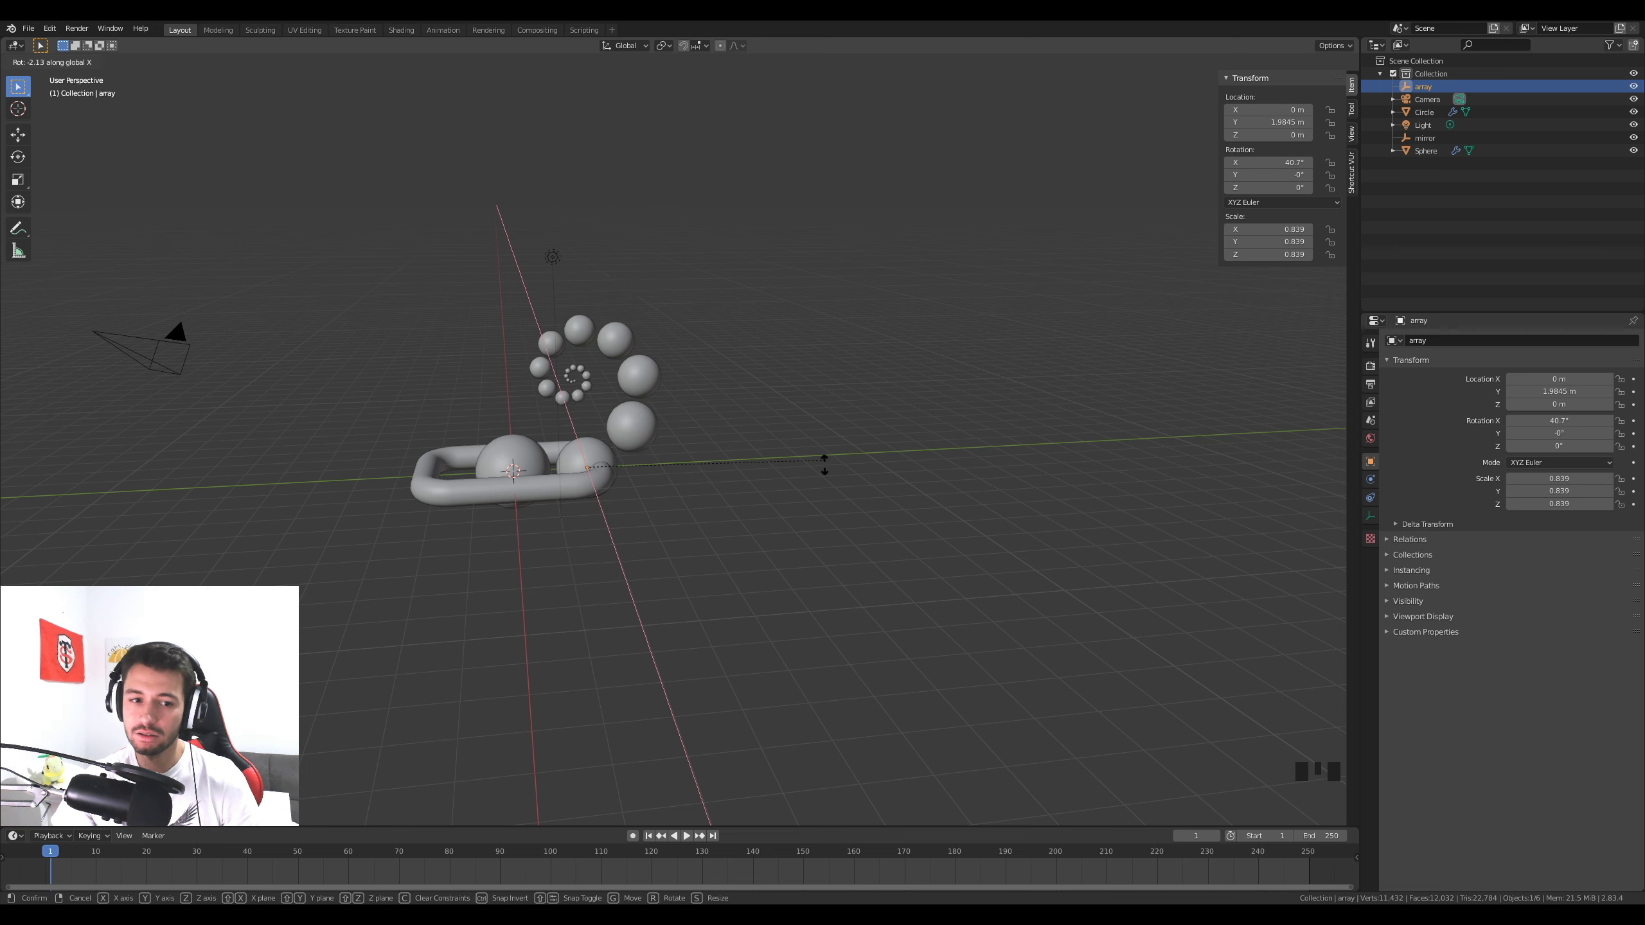
click(770, 489)
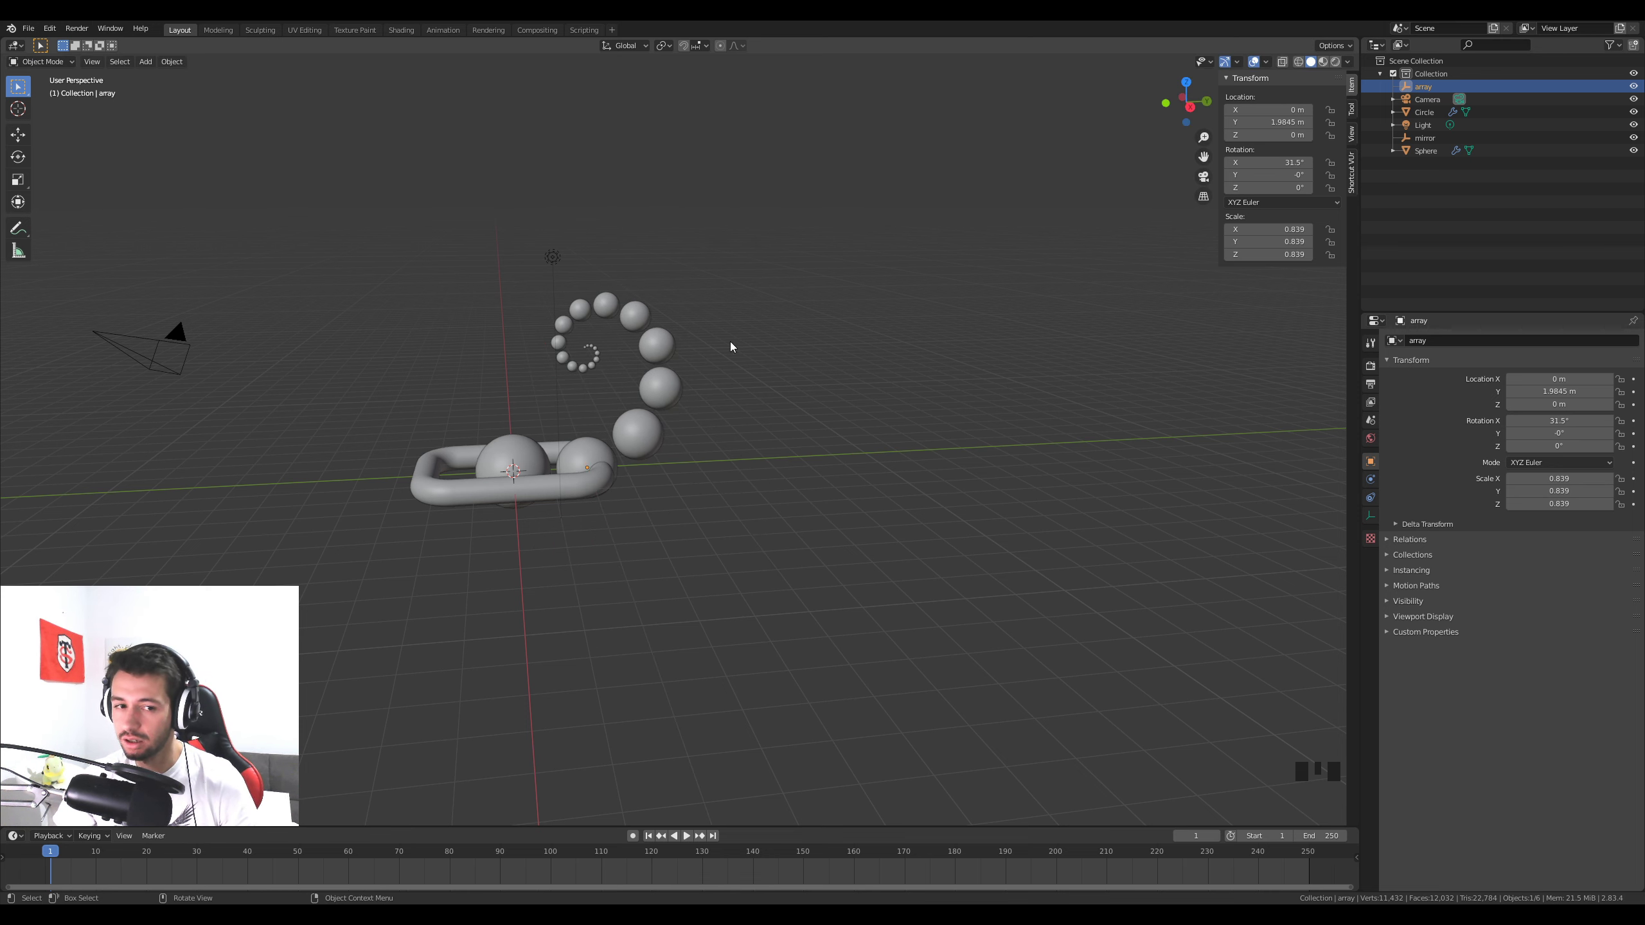
middle_drag(731, 347, 530, 483)
scroll(537, 481, up, 2)
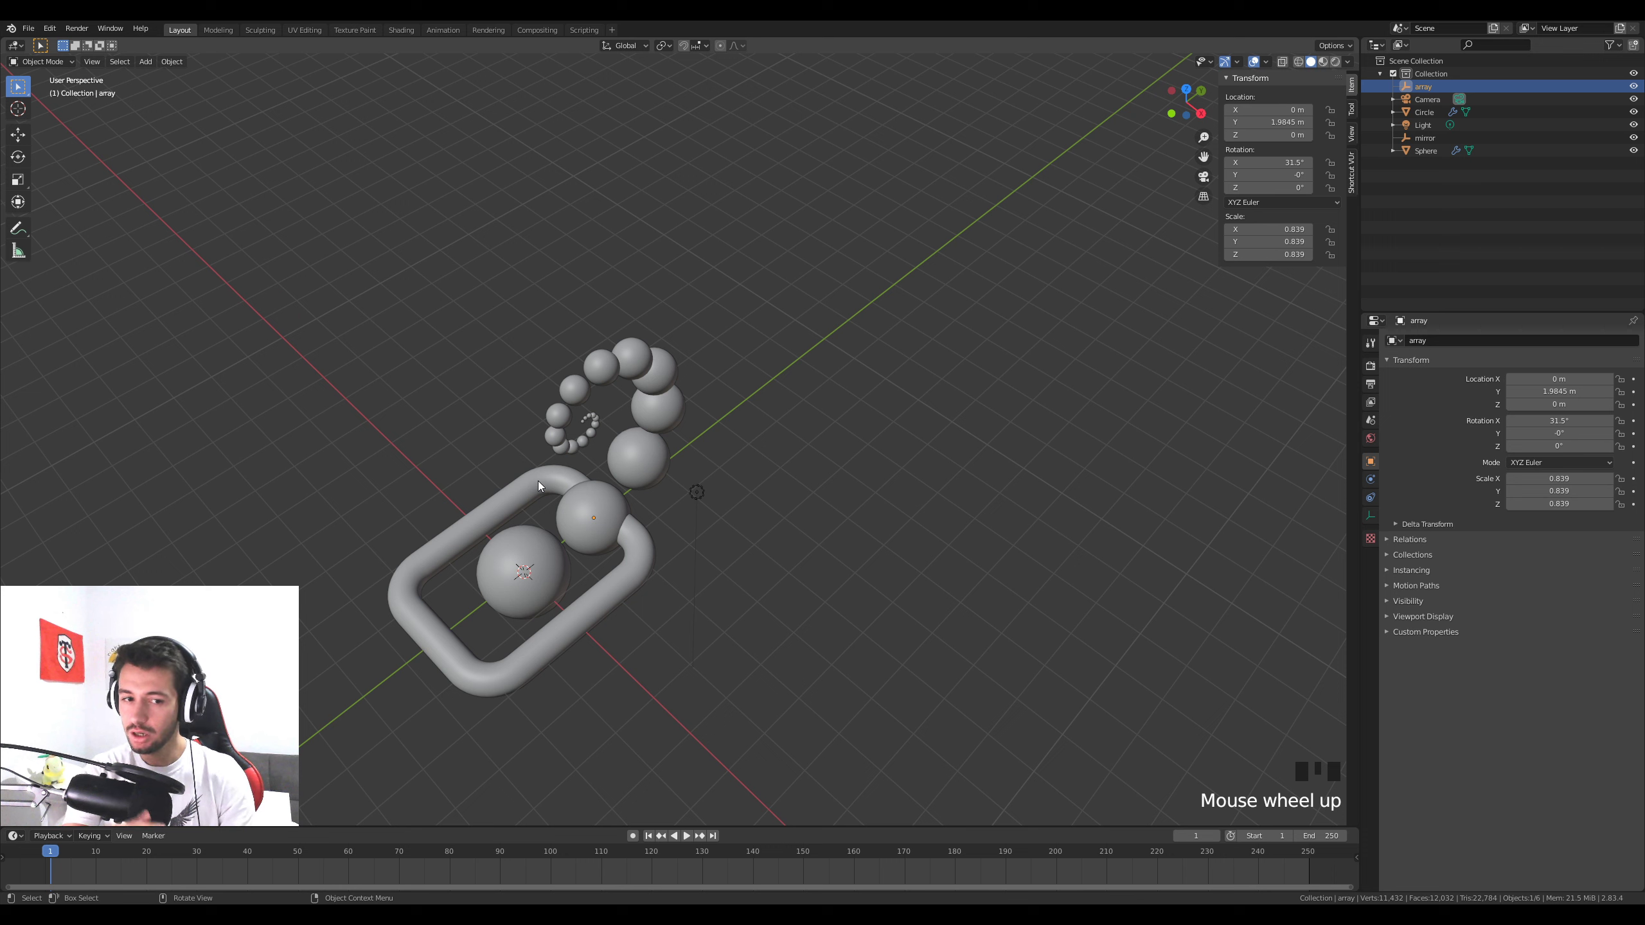
Delete the arrayed sphere object and reset the array empty's X rotation to 0°
click(667, 454)
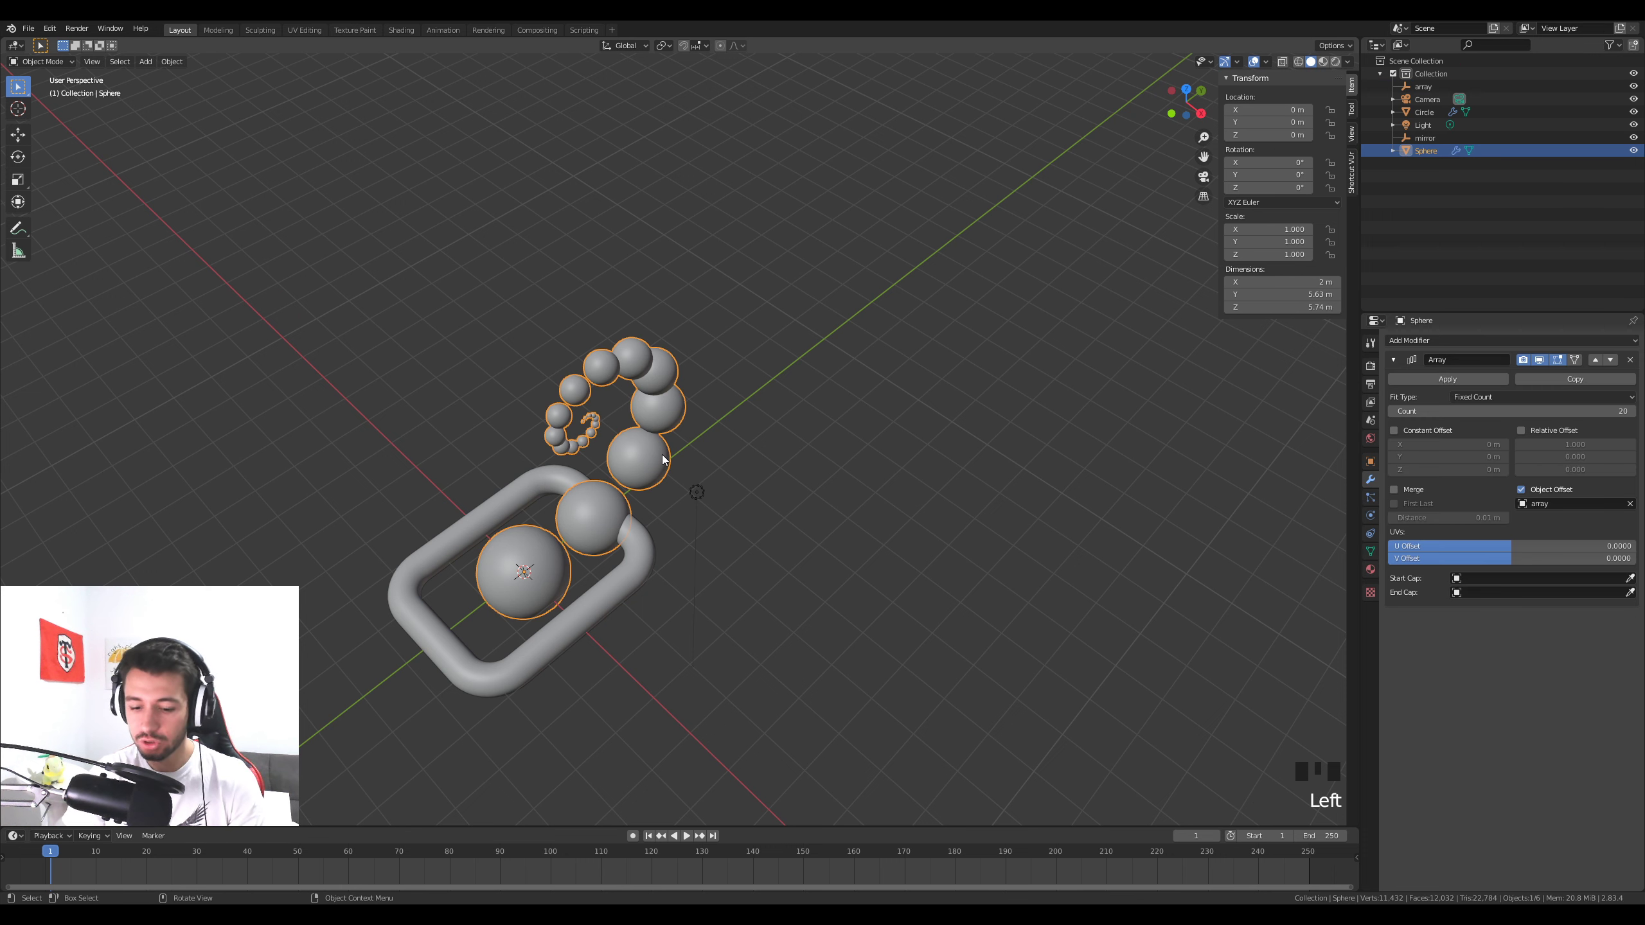
key(Delete)
double_click(612, 491)
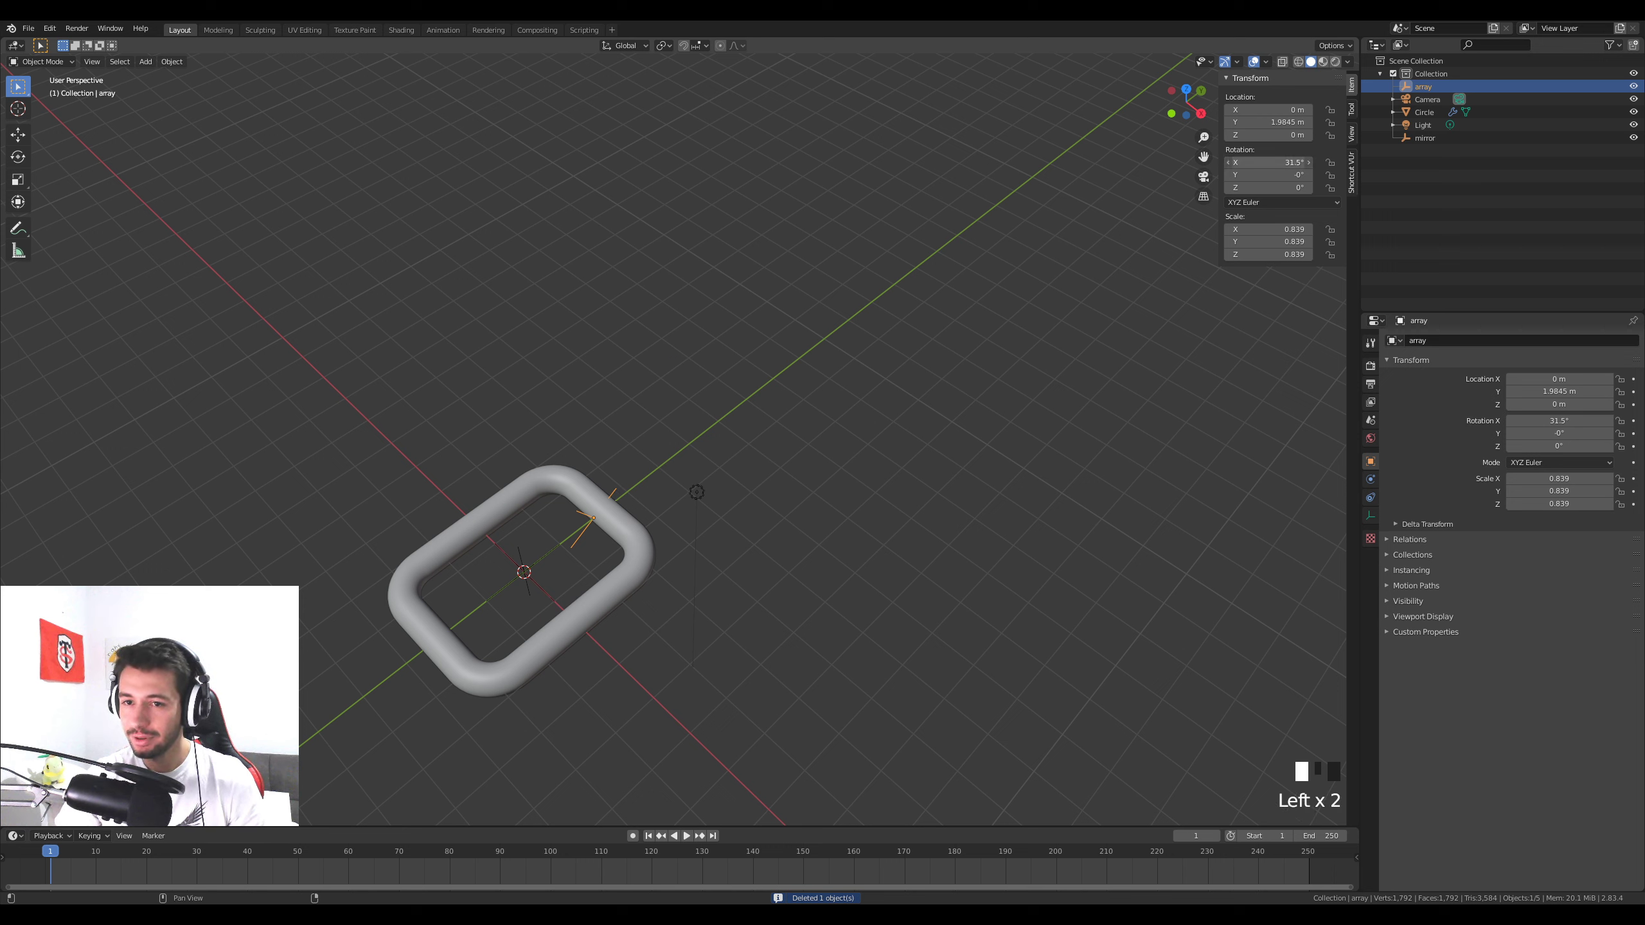
click(1270, 162)
text(0)
key(Return)
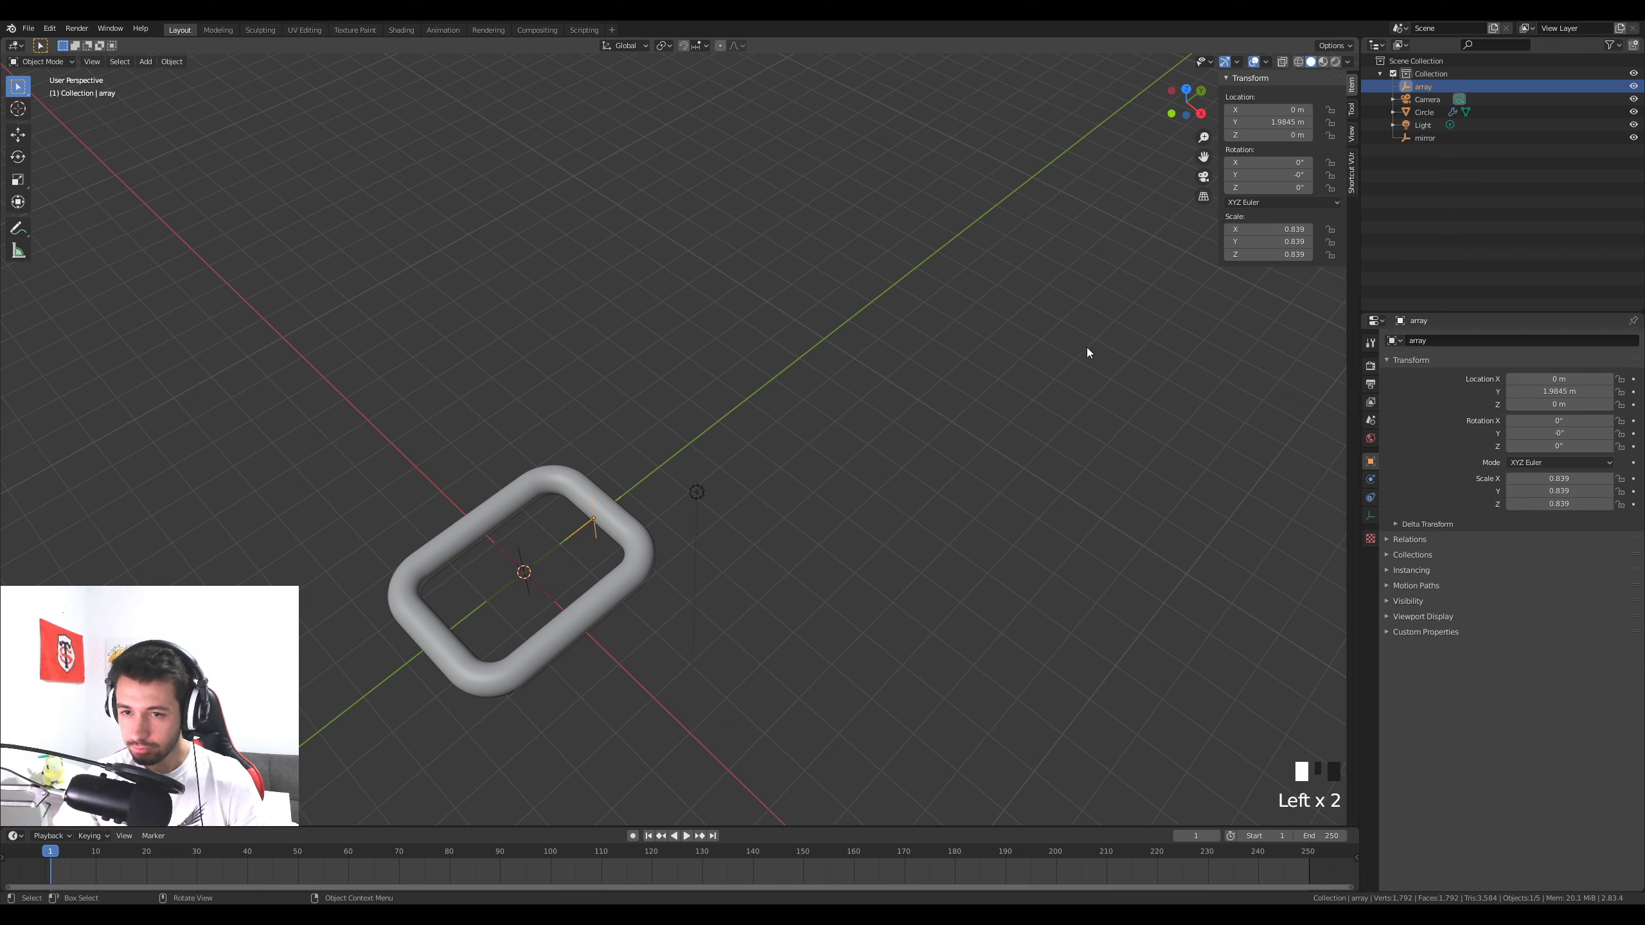
Turn the chain link's Array modifier display back on in the viewport
click(596, 597)
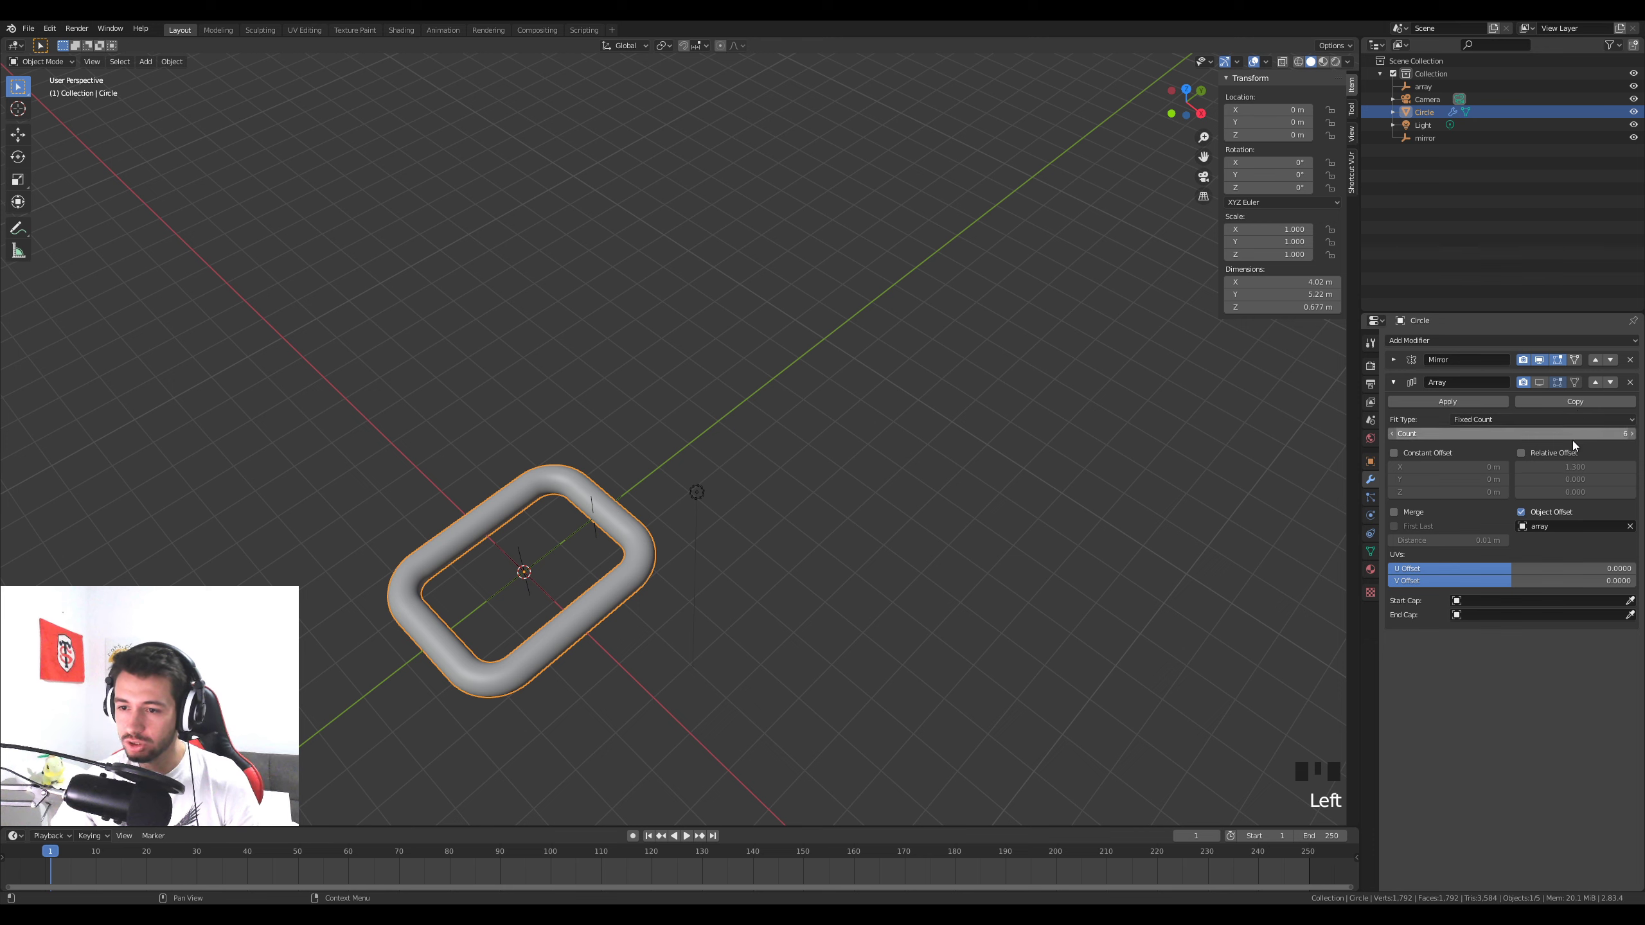
click(1540, 382)
middle_drag(660, 582, 613, 512)
Reset the array empty's scale to 1 on the X, Y and Z axes
click(604, 503)
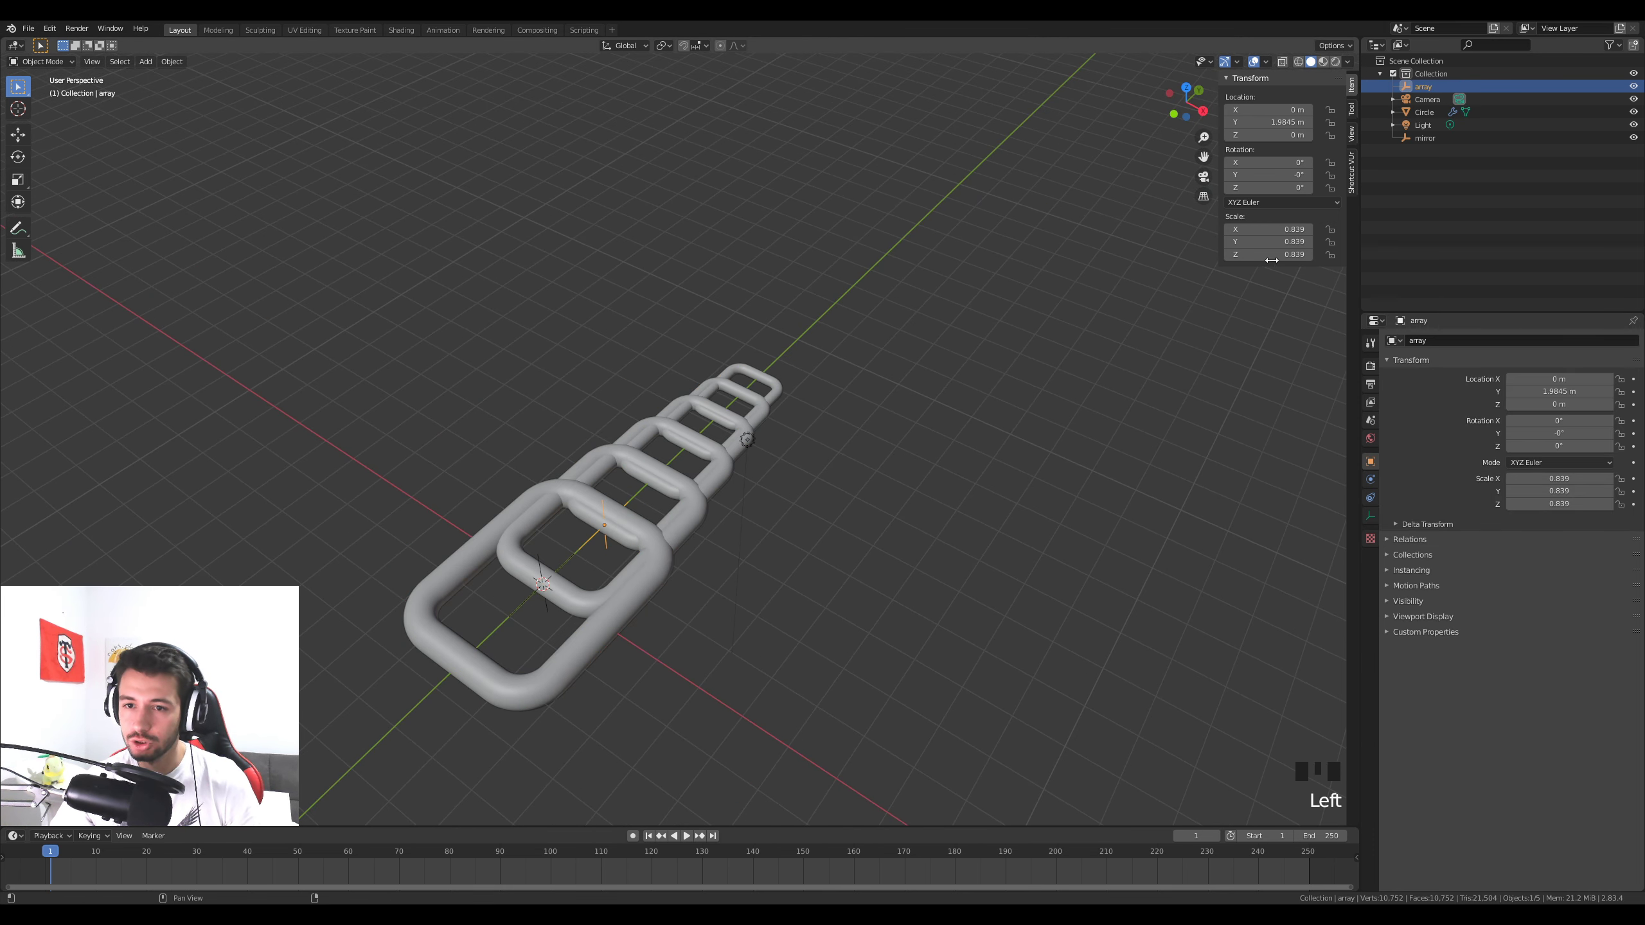
double_click(1266, 230)
text(1)
key(Return)
click(1265, 241)
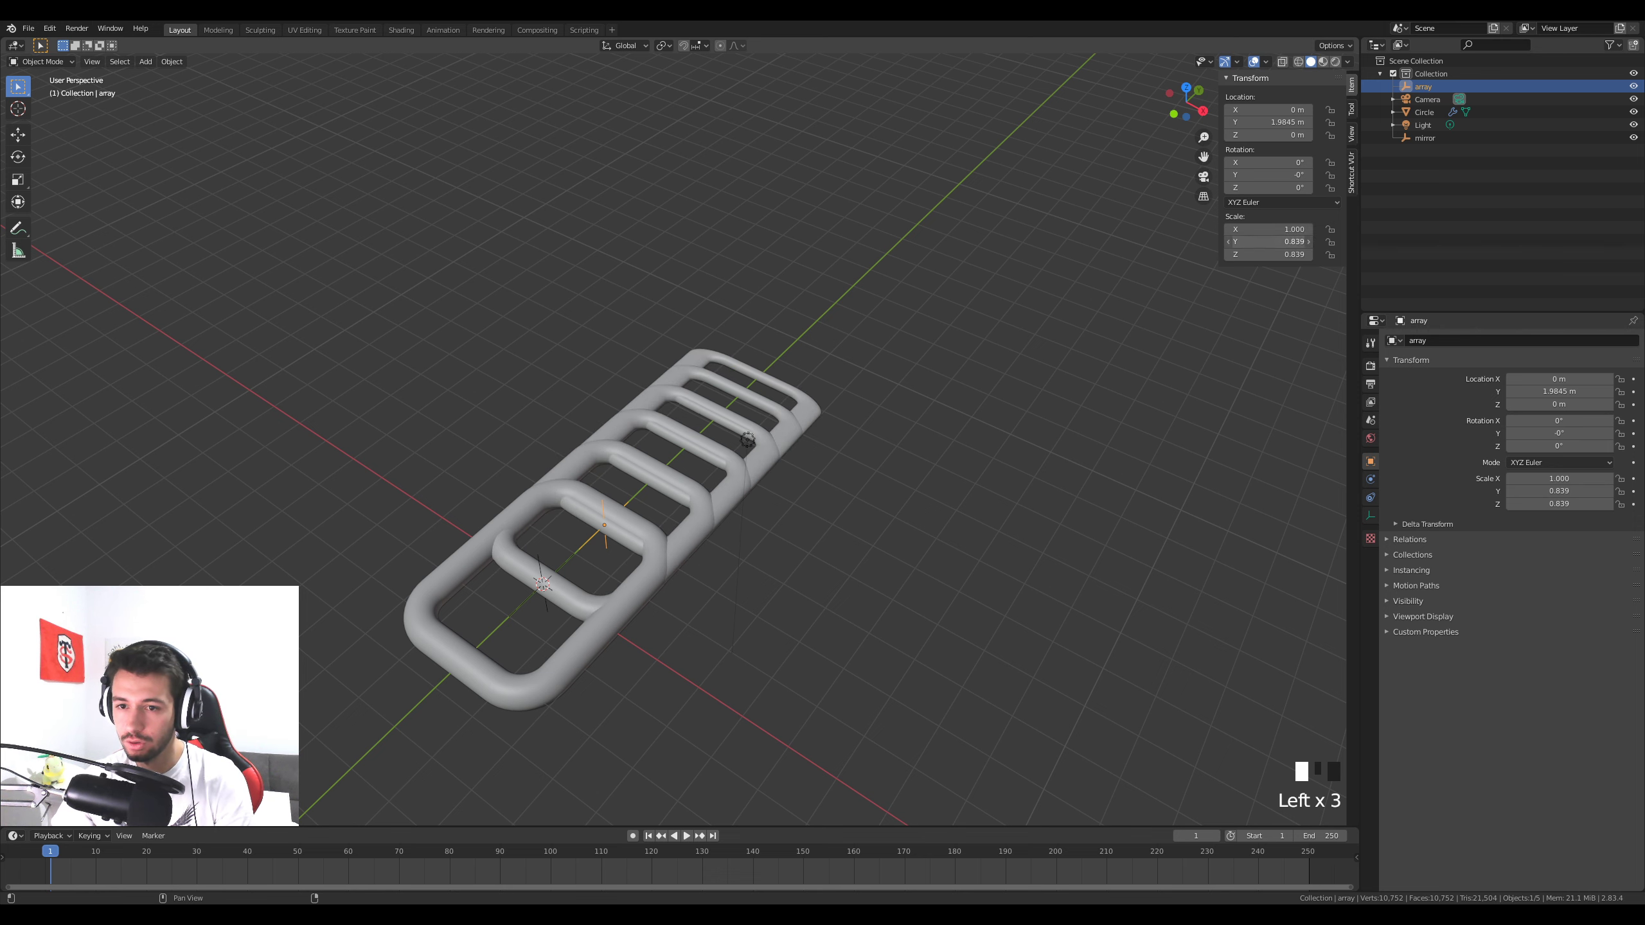
text(1)
key(Return)
click(1265, 253)
text(1)
key(Return)
Move the array empty along the Y axis to about 3.80 m so the links only overlap at their ends
middle_drag(928, 473, 654, 504)
key(g)
key(y)
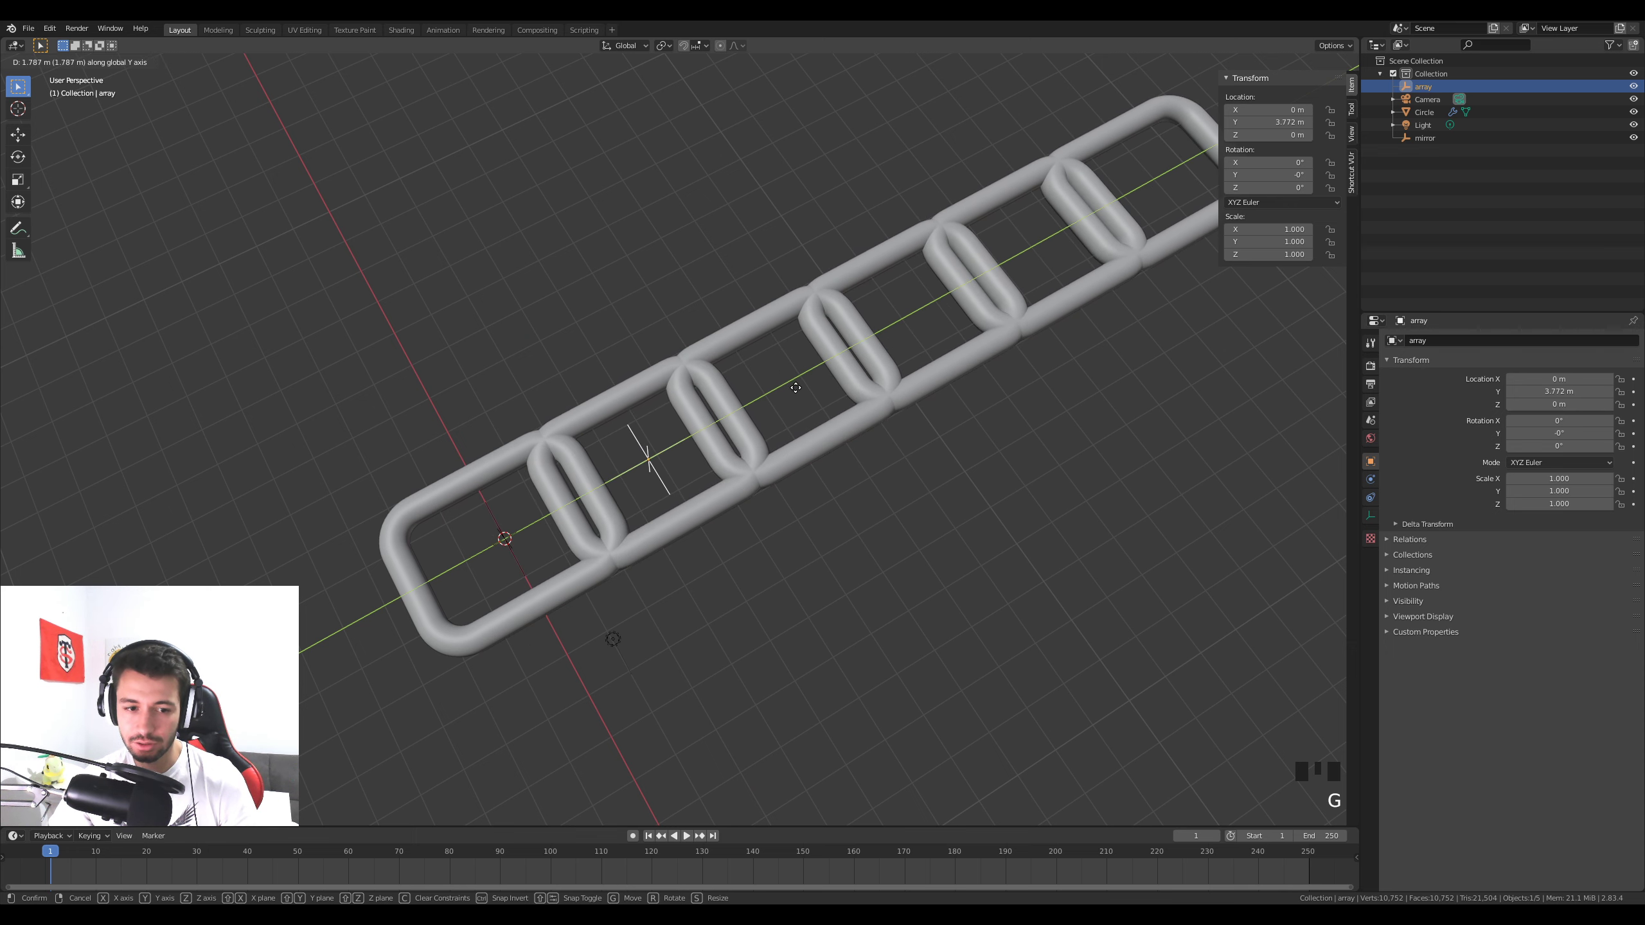
click(791, 386)
middle_drag(791, 386, 884, 460)
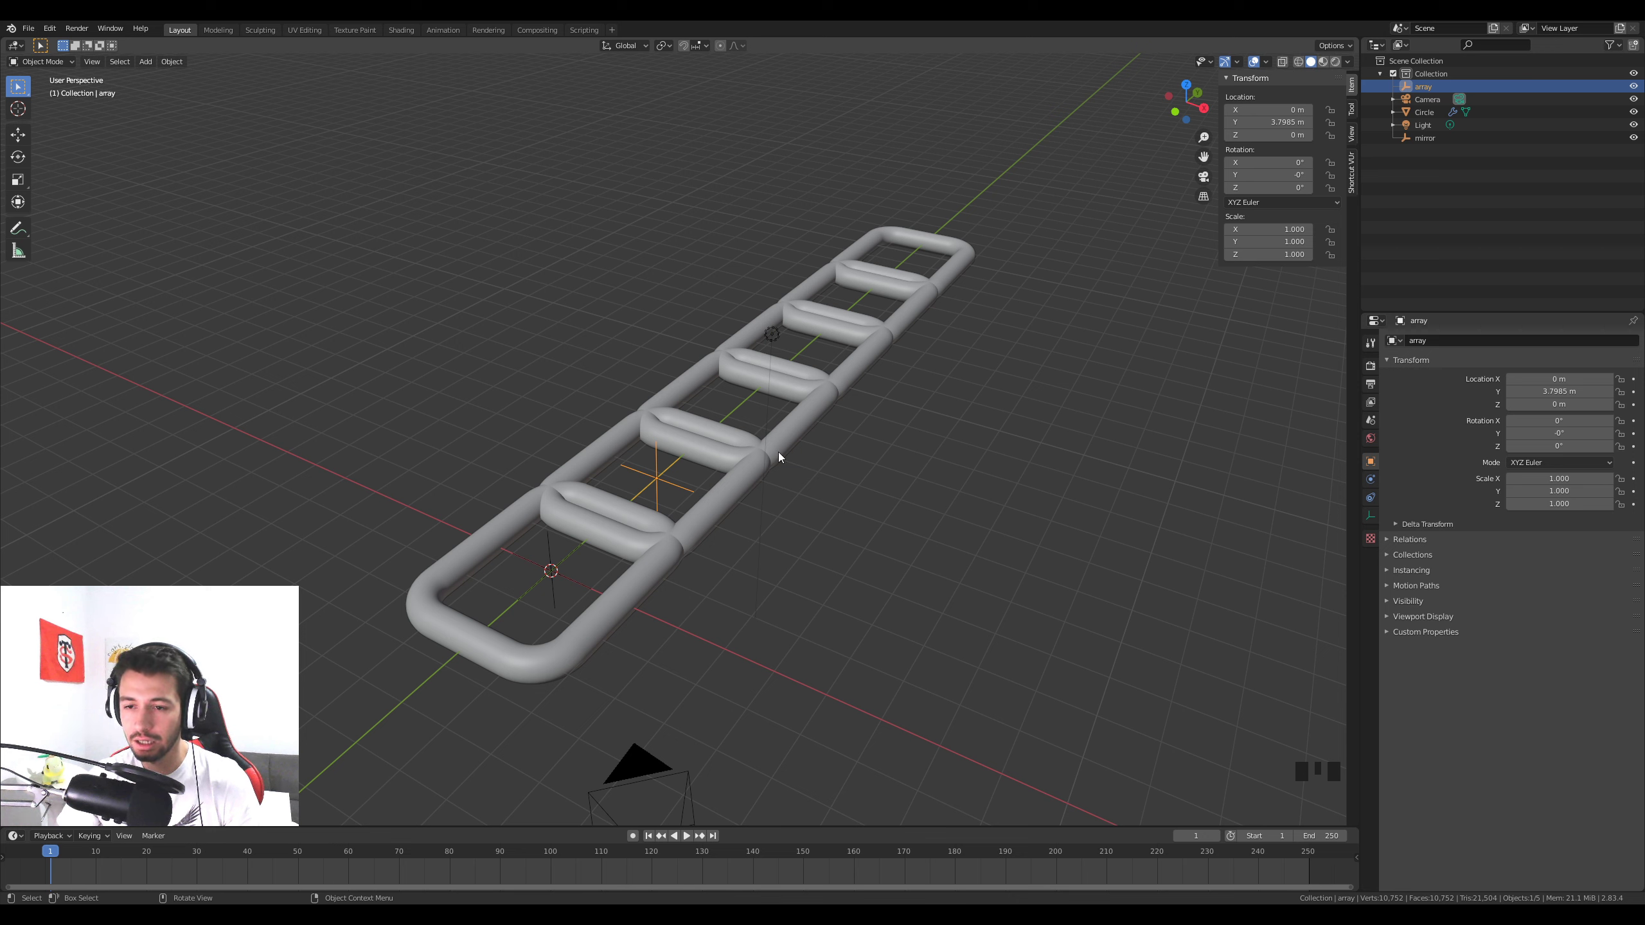
Try moving a single corner vertex of the chain link in Edit Mode to preview the effect on every copy
click(641, 553)
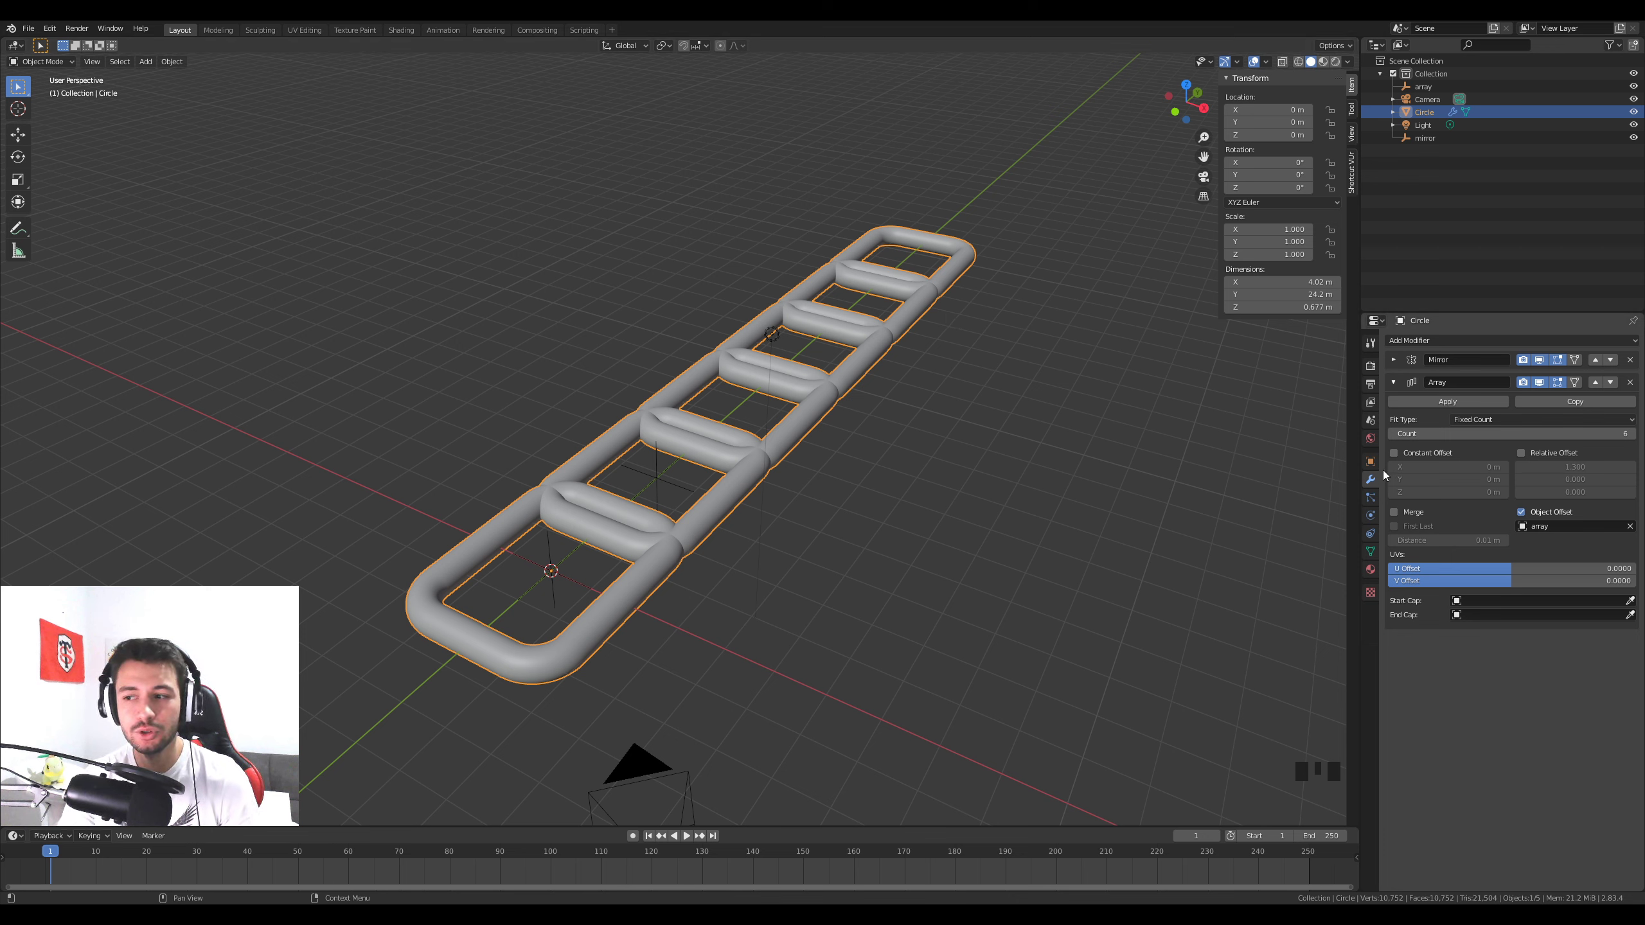
key(Tab)
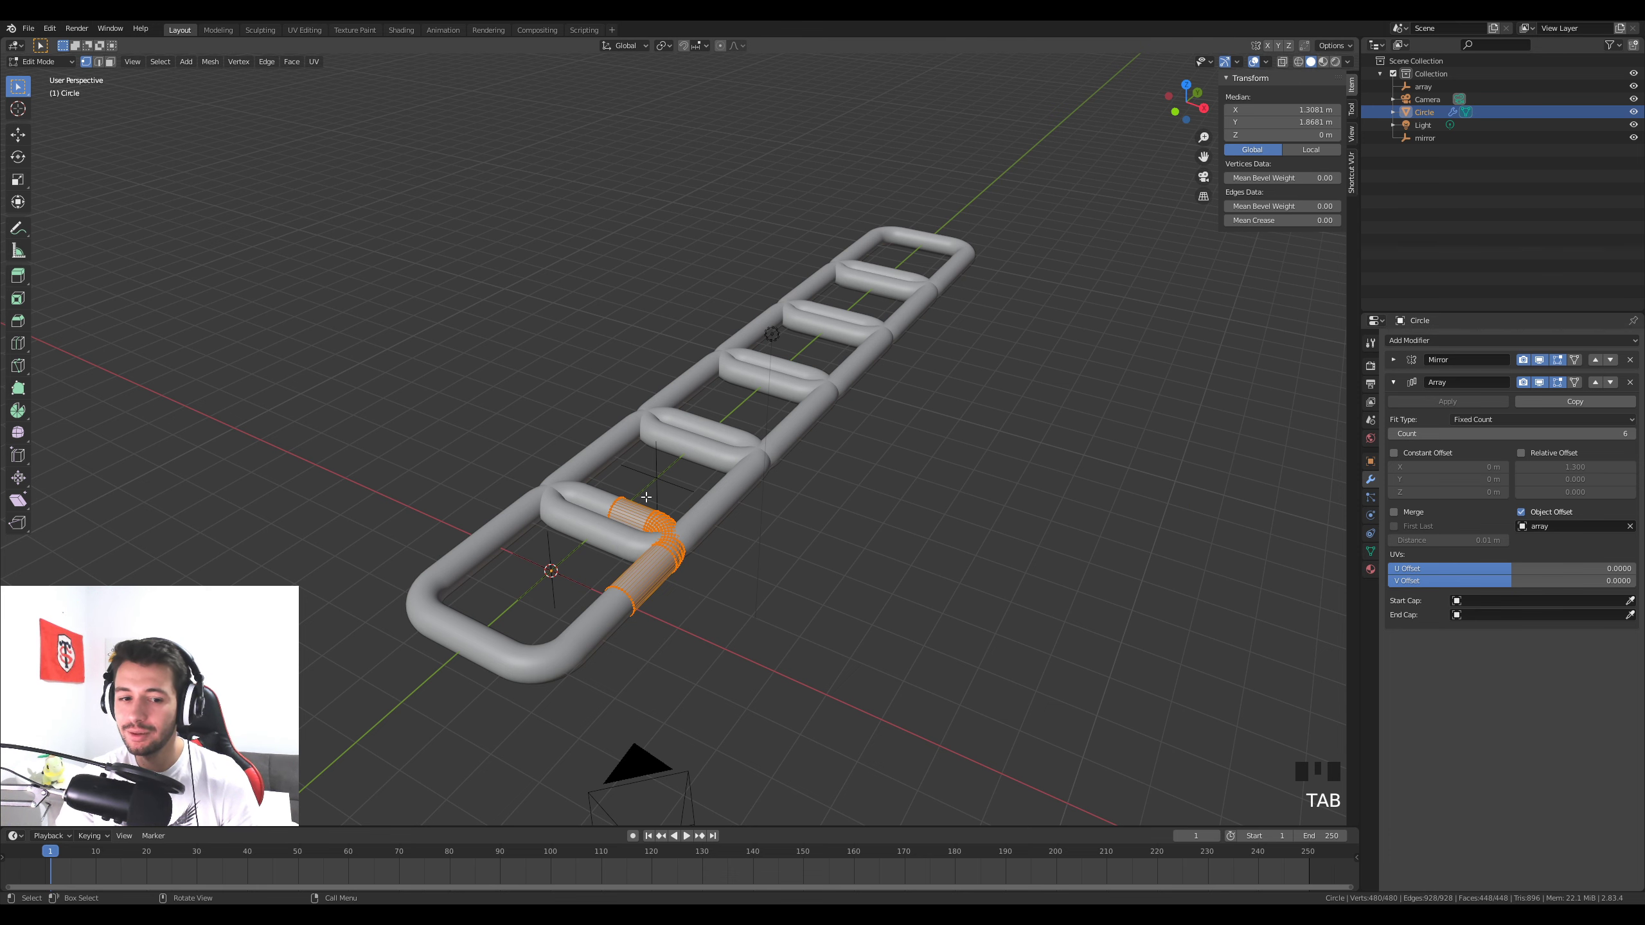
middle_drag(640, 576, 646, 482)
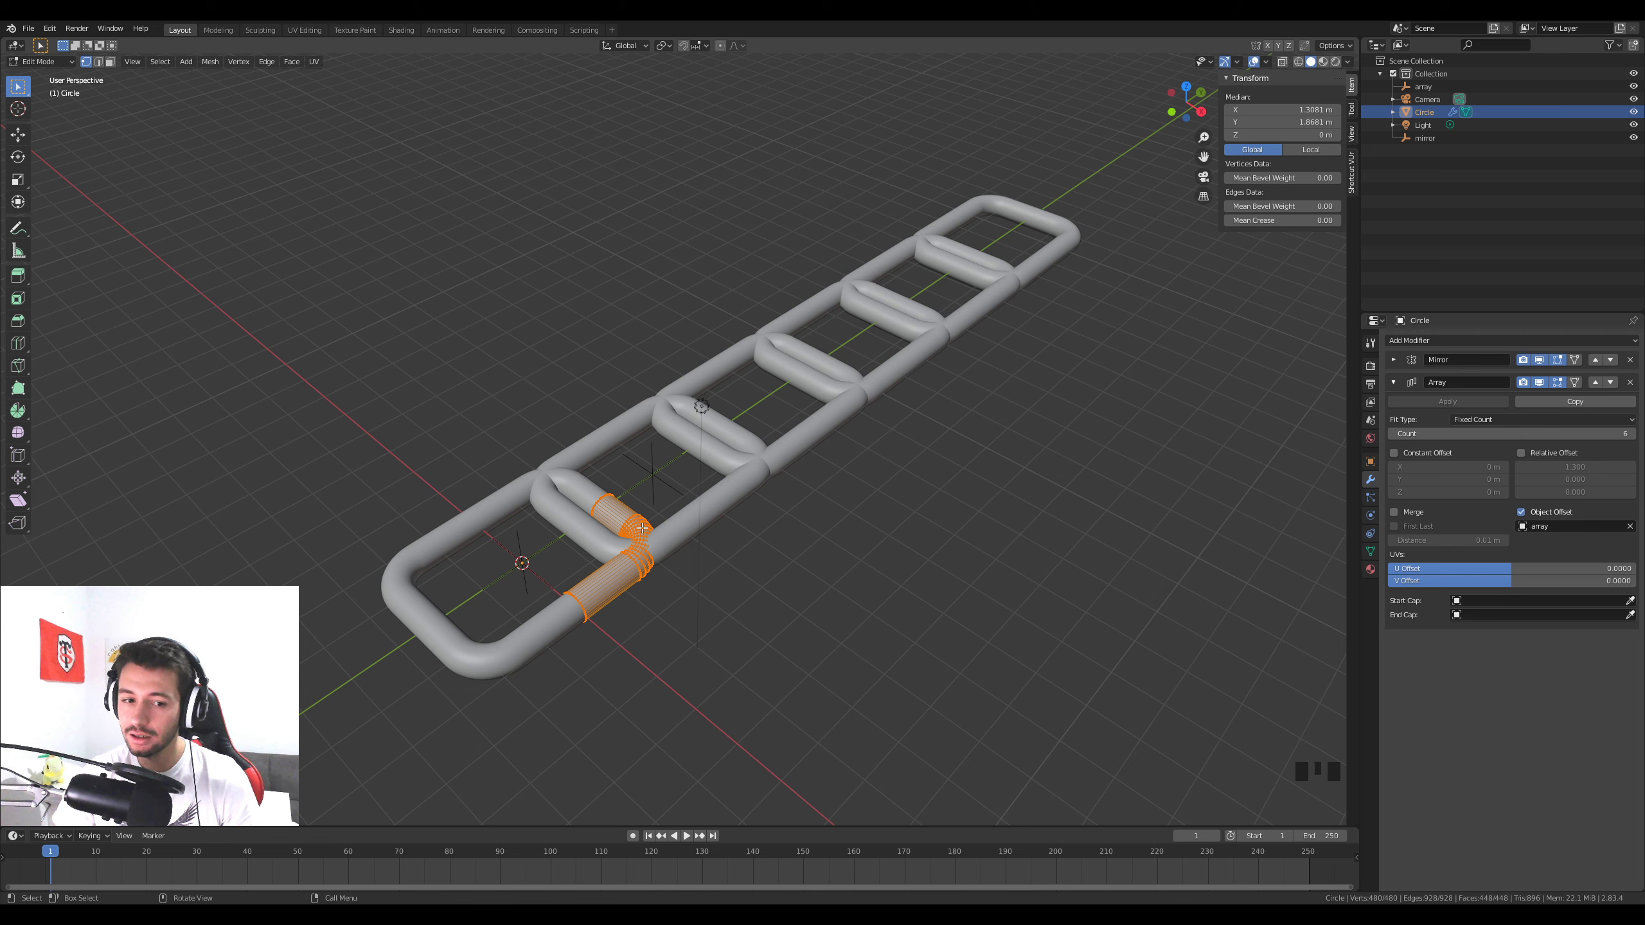
click(643, 579)
key(g)
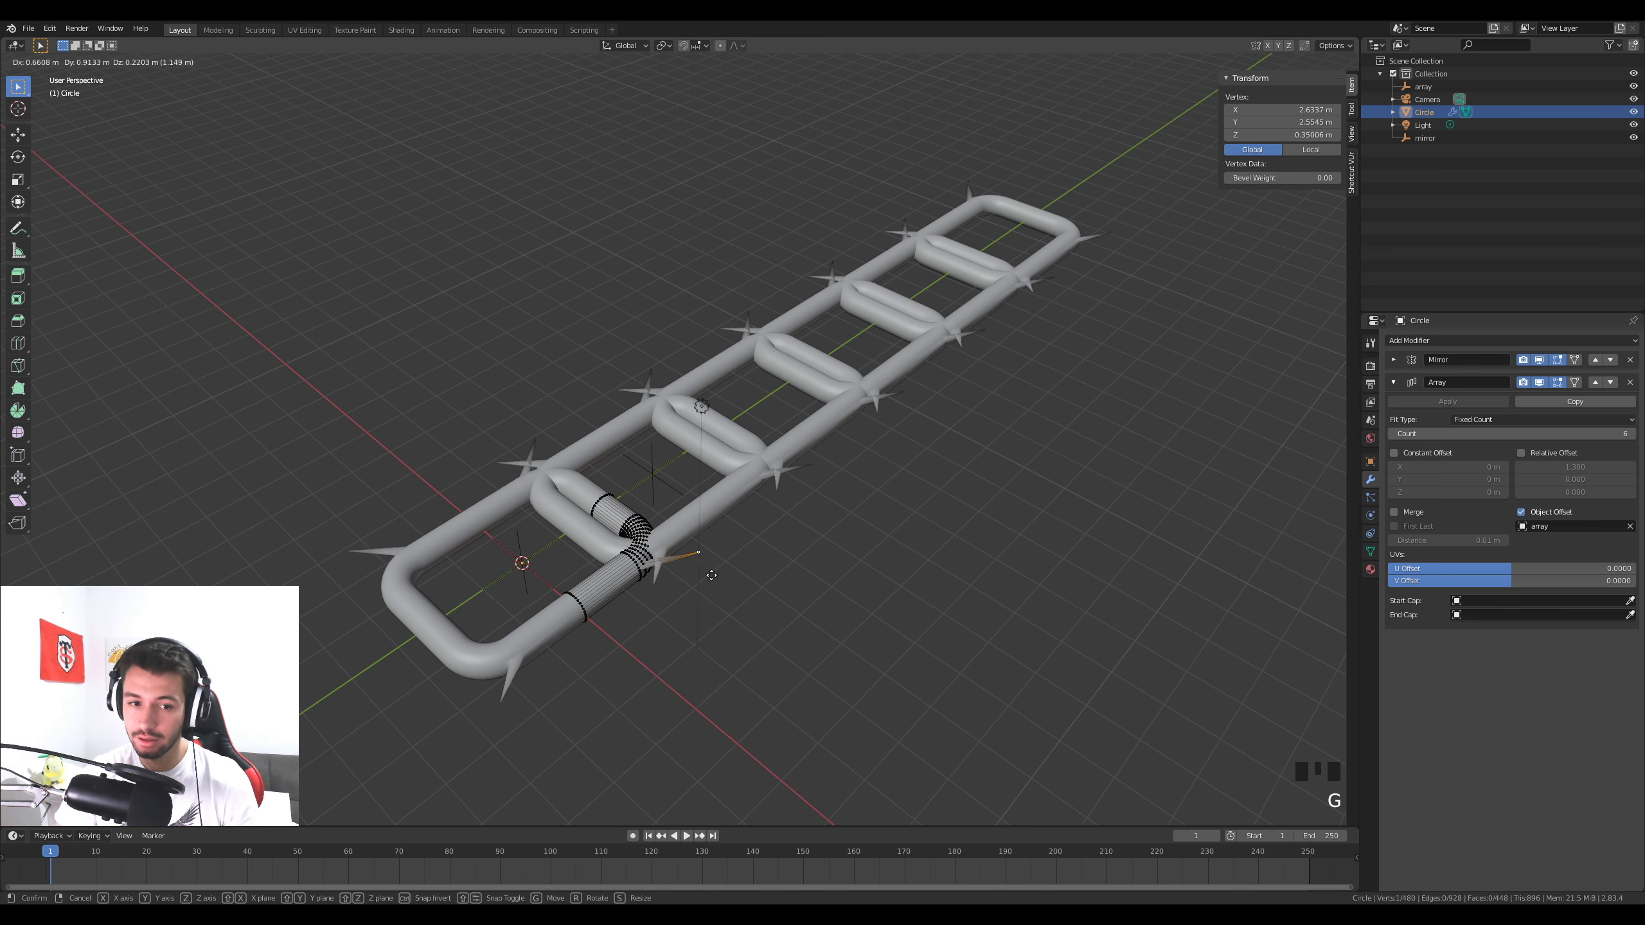
key(Escape)
key(Tab)
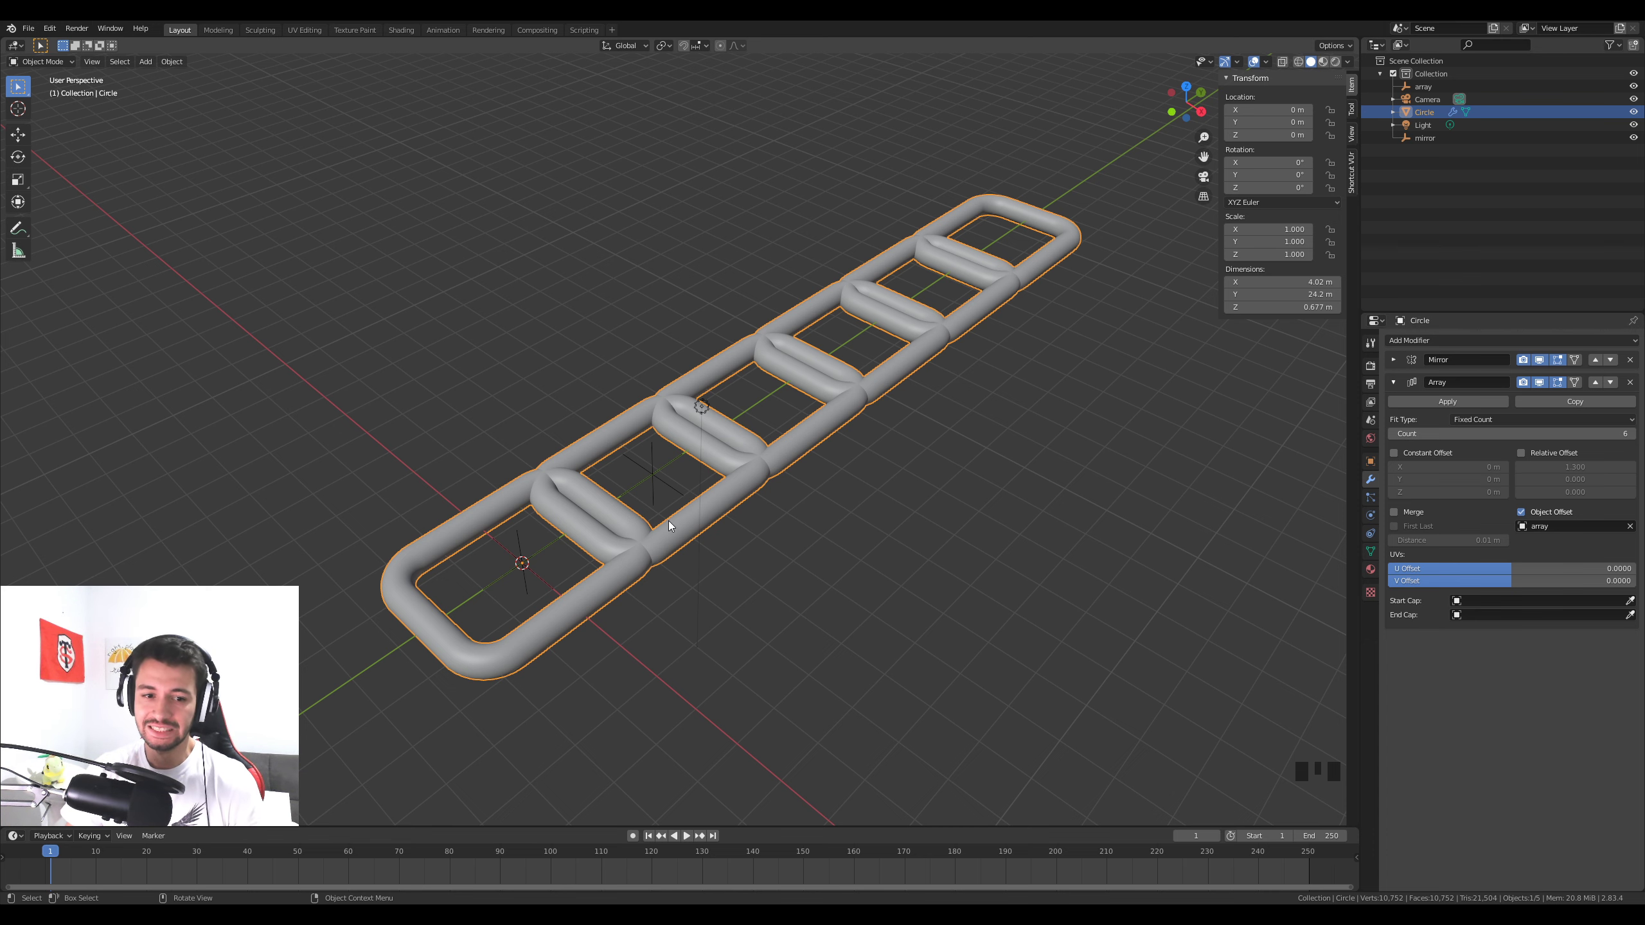
Rotate the array empty 90° around the global Y axis so consecutive links interlock at right angles
click(672, 484)
middle_drag(825, 560, 792, 550)
scroll(897, 567, up, 3)
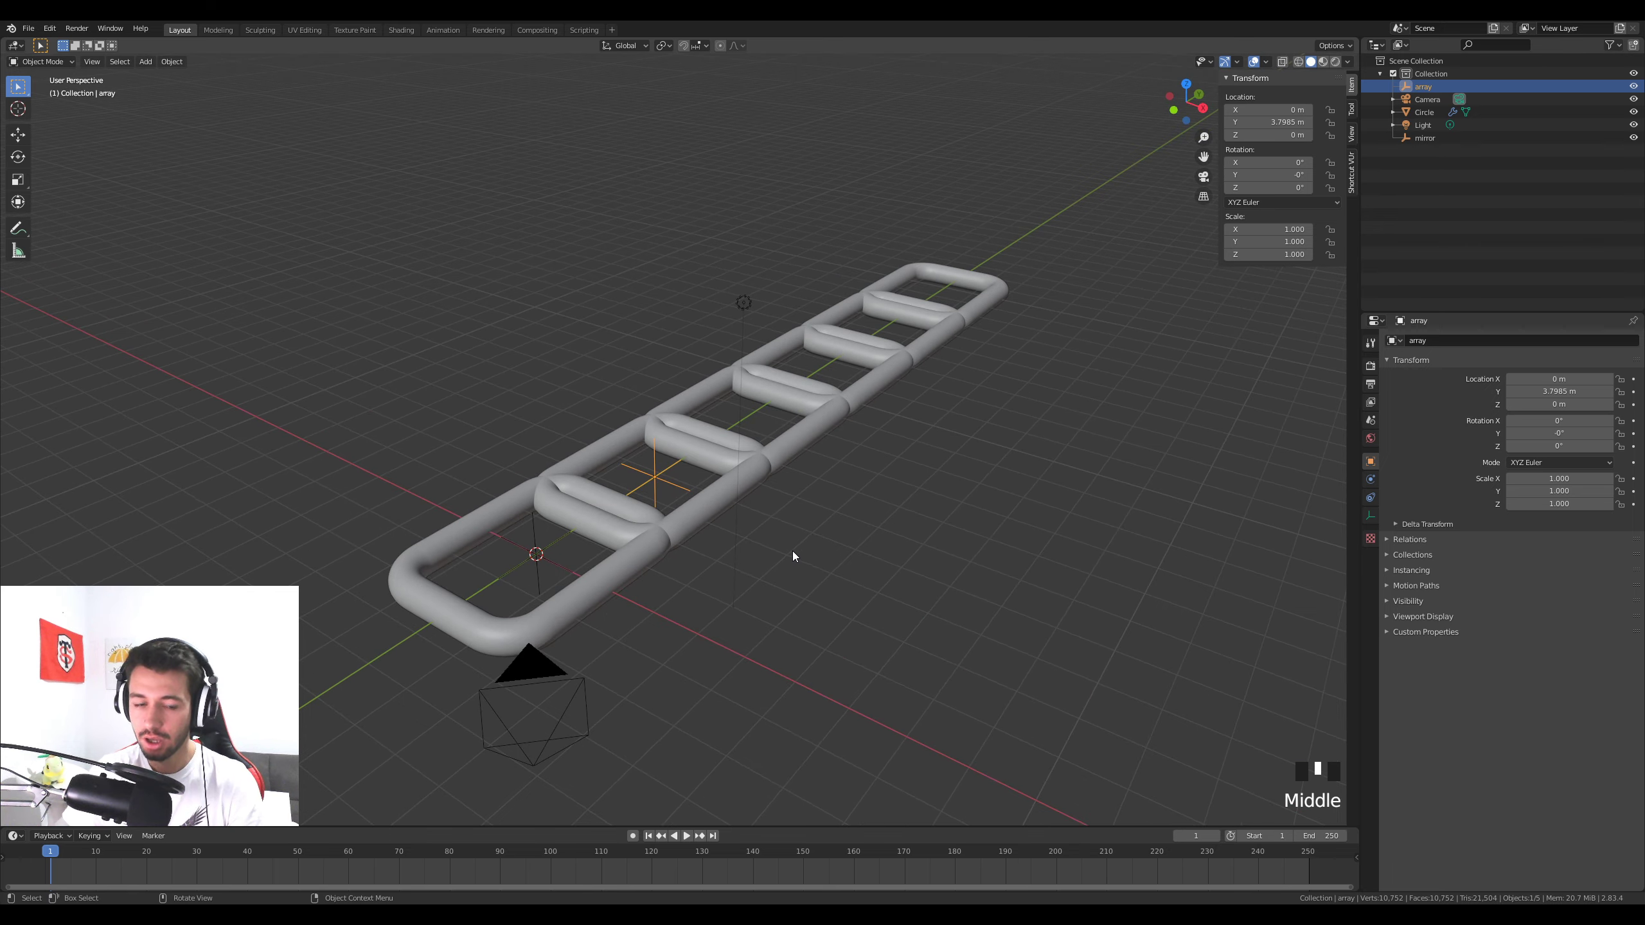
scroll(692, 590, up, 2)
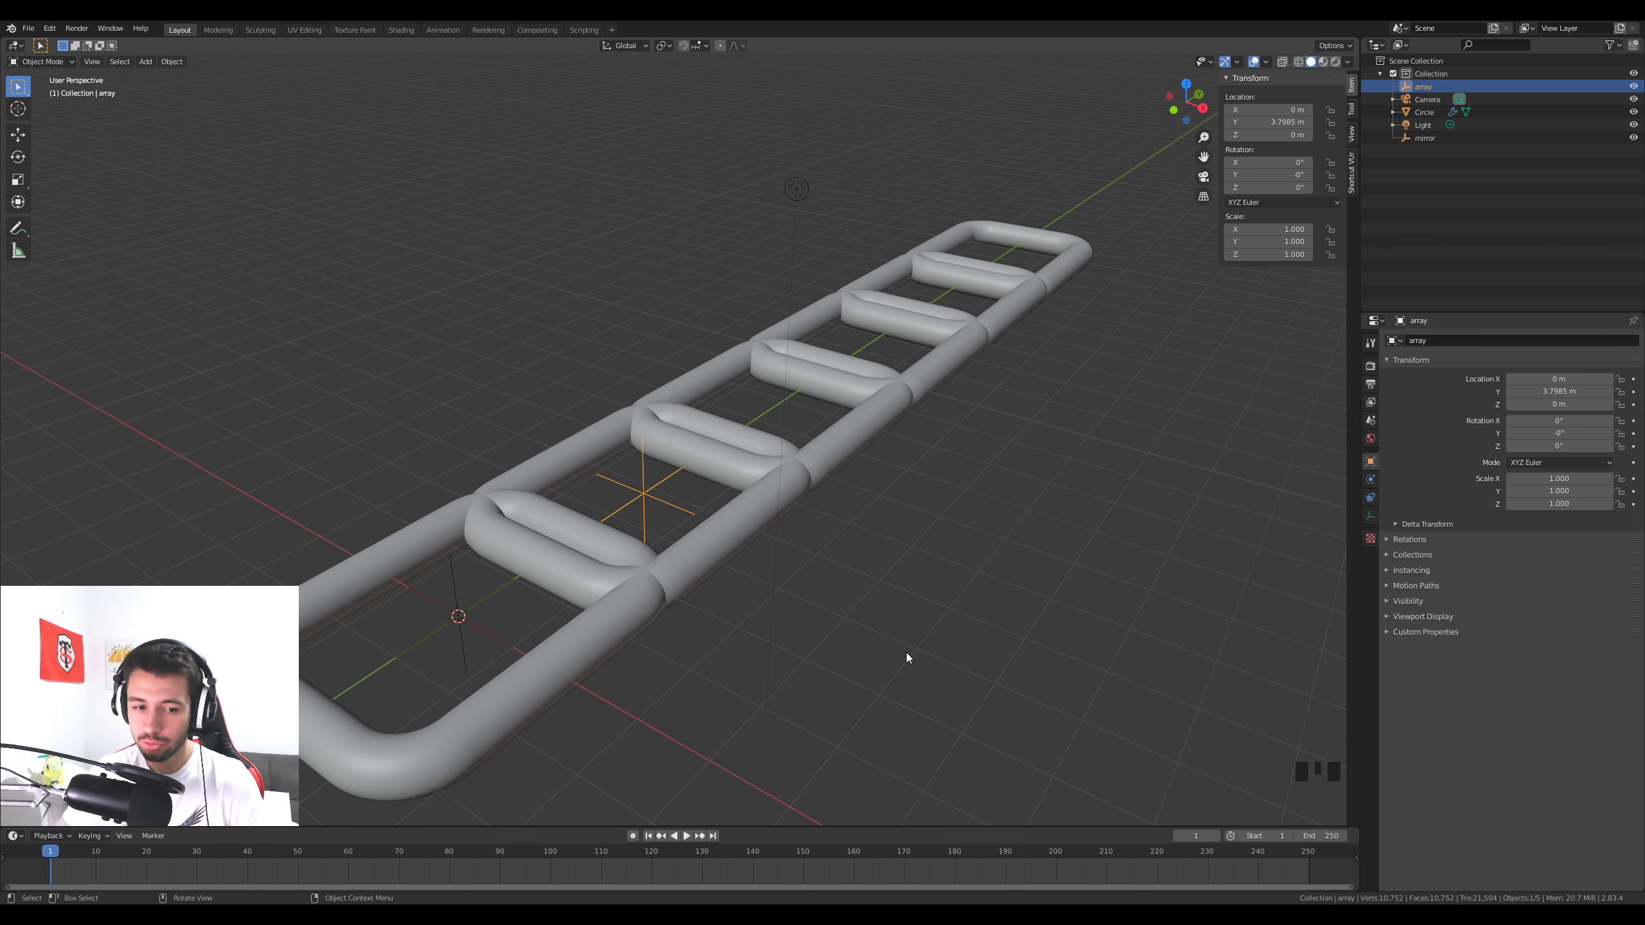
middle_drag(908, 655, 948, 653)
key(r)
key(y)
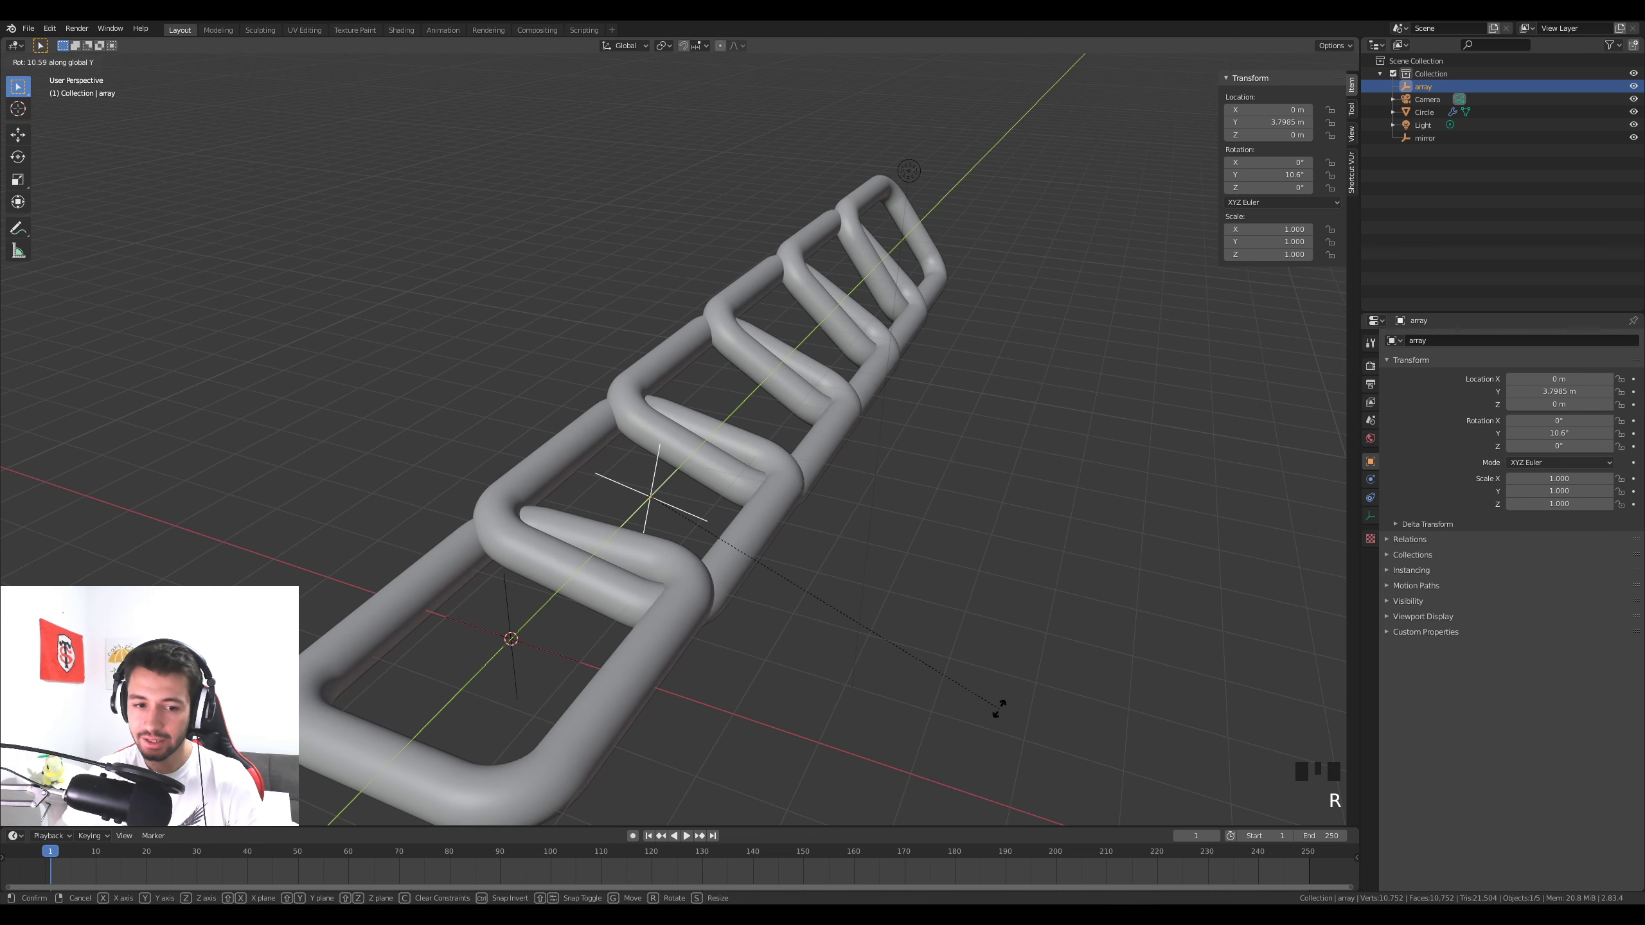
text(90)
key(Return)
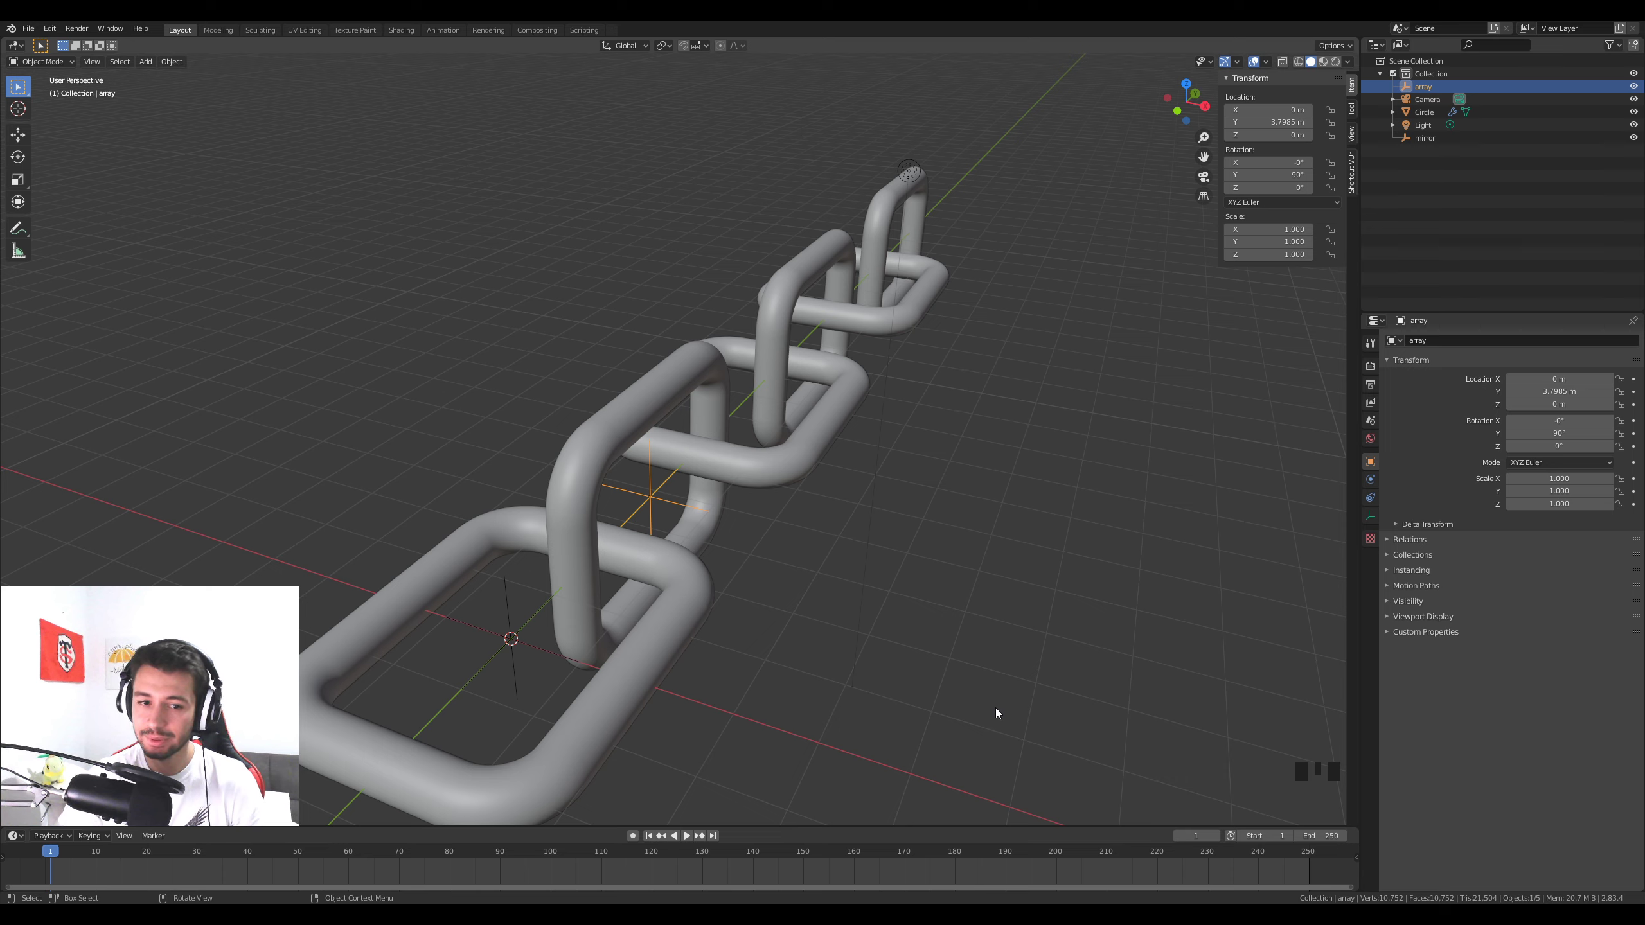
Move the array empty along the Y axis to about 3.86 m to adjust the spacing between interlocked links
middle_drag(995, 707, 805, 654)
key(g)
key(y)
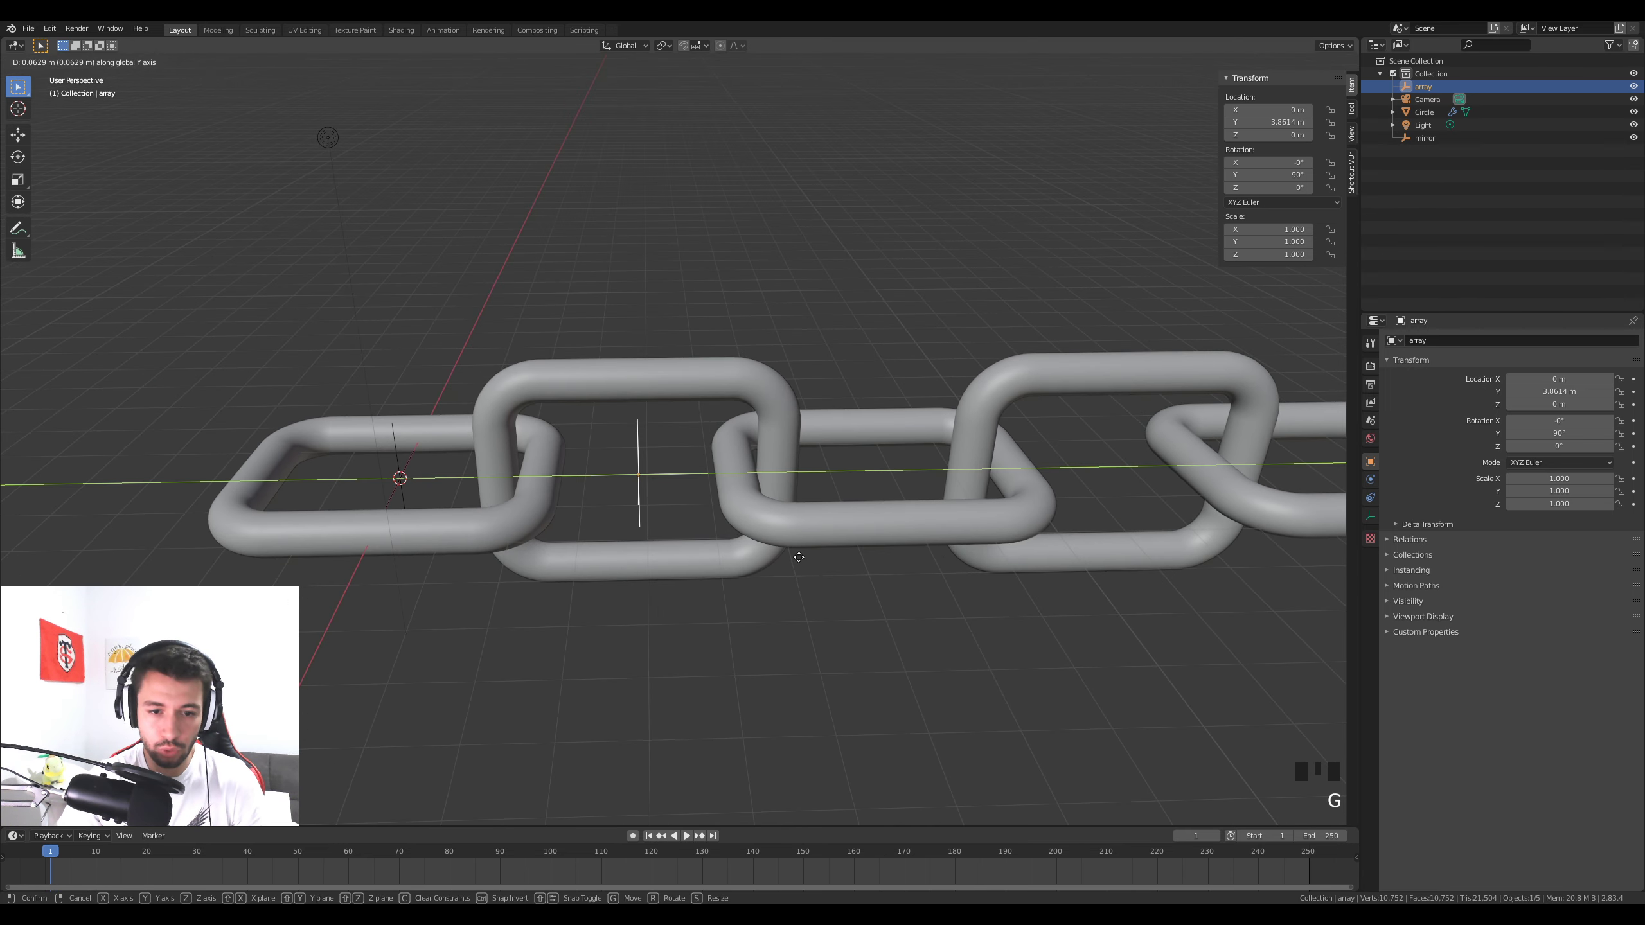
click(752, 480)
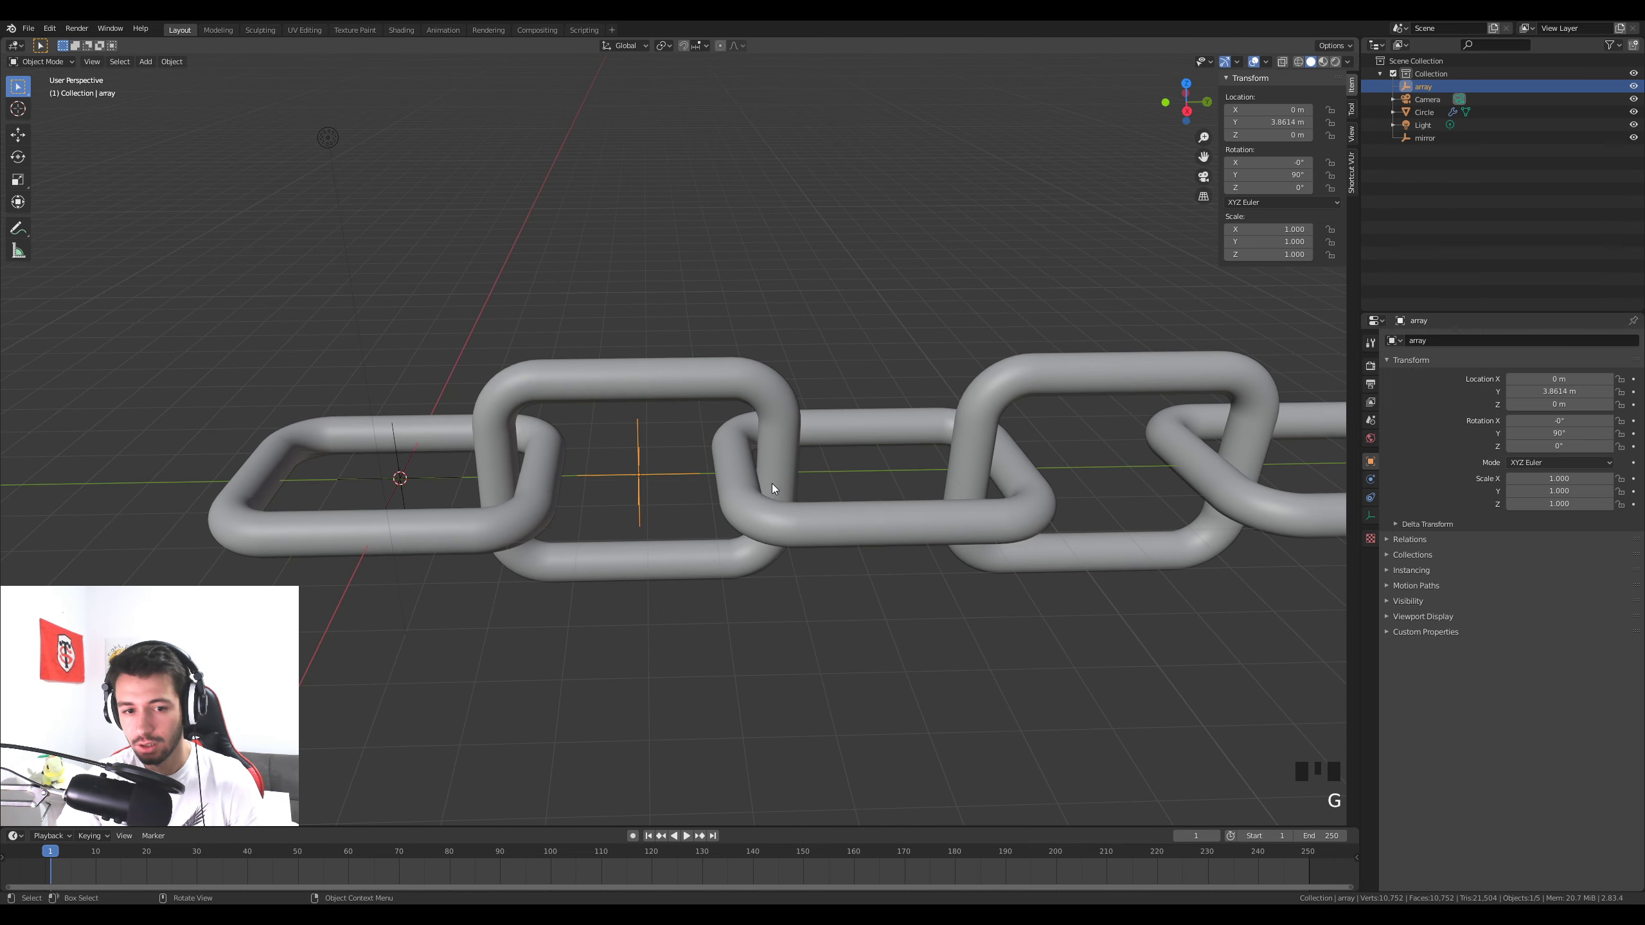
middle_drag(772, 483, 807, 582)
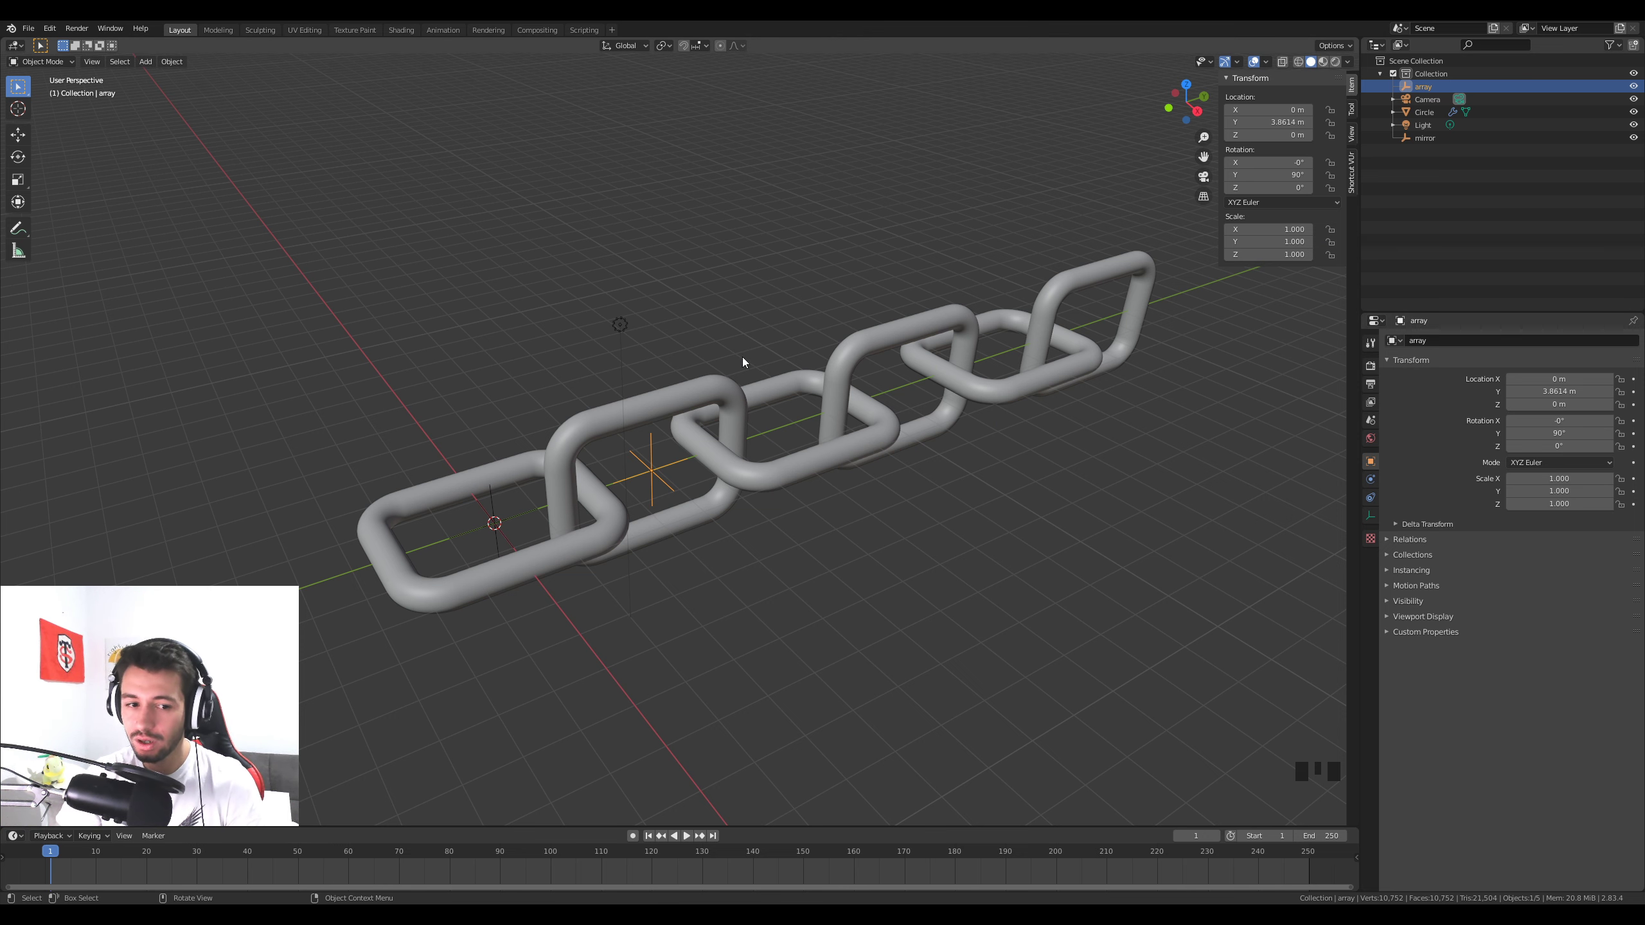
Add a Bezier curve at the origin and rotate it by -90° in the top view to run along the Y axis
middle_drag(797, 481, 771, 543)
scroll(786, 491, up, 2)
key(KP_7)
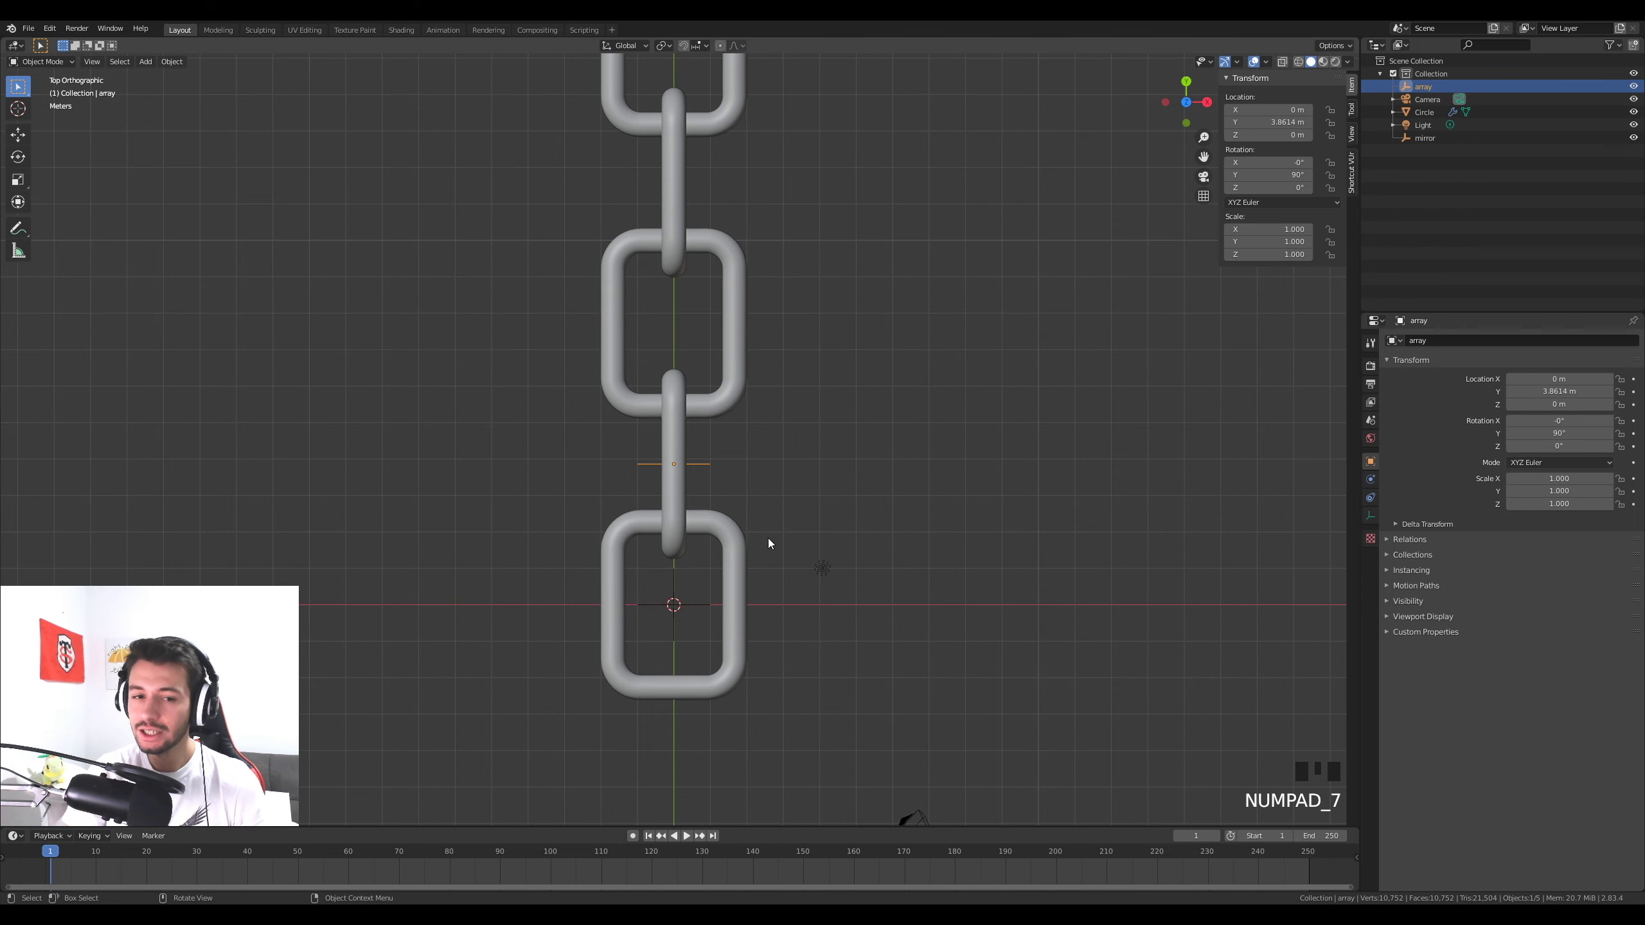
scroll(769, 543, down, 5)
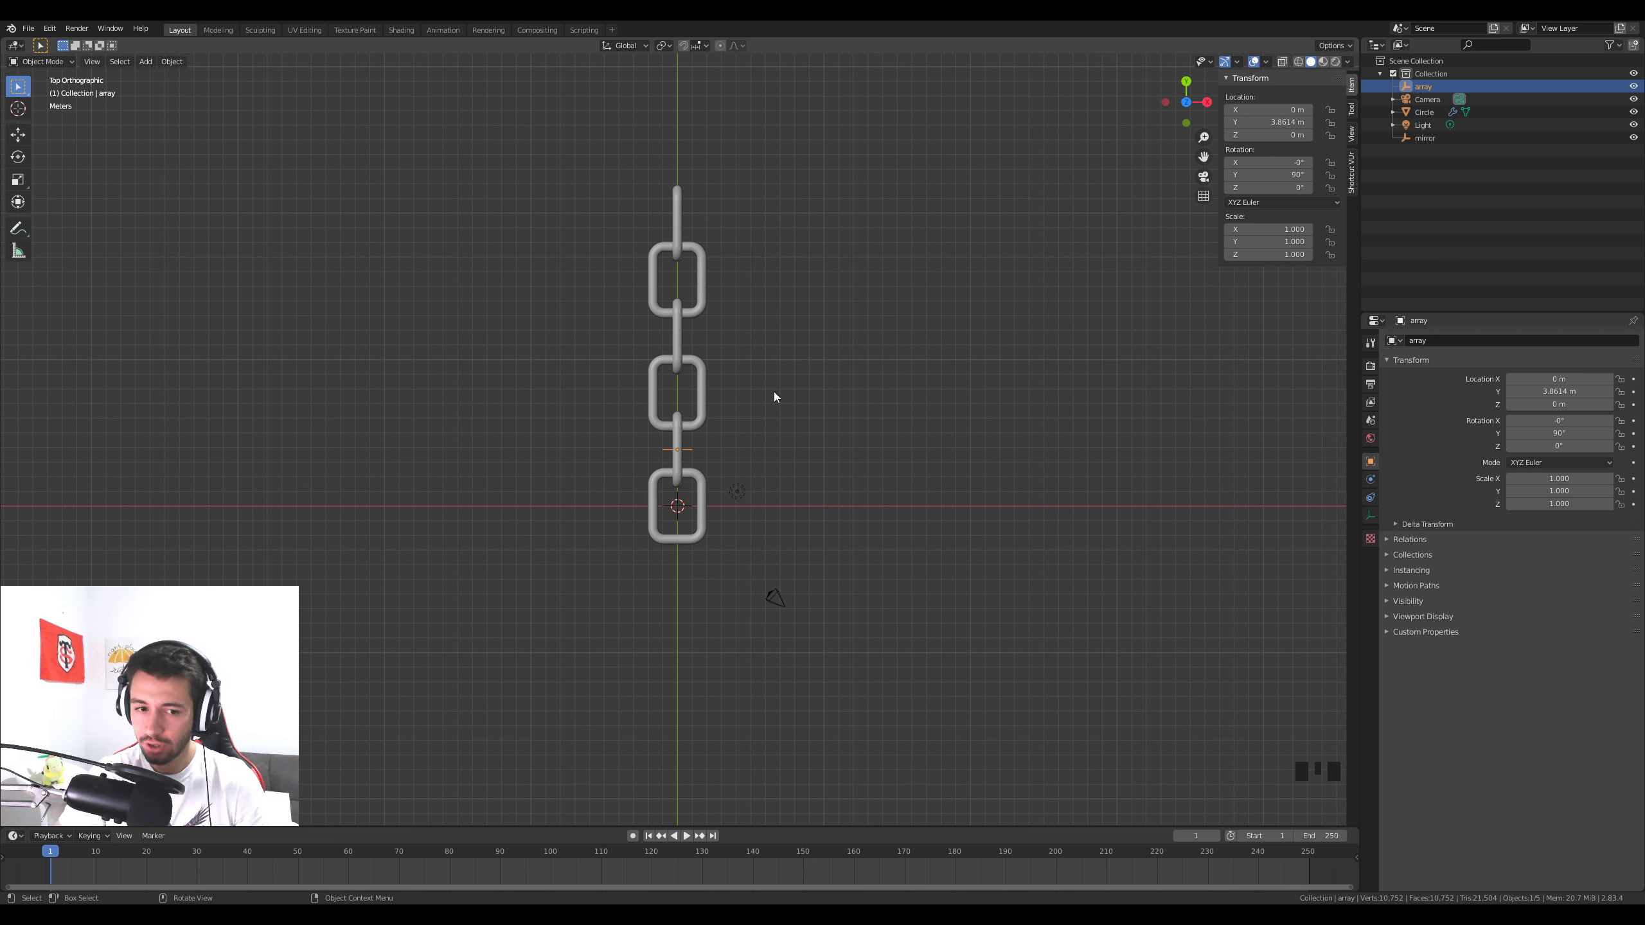
key(shift+a)
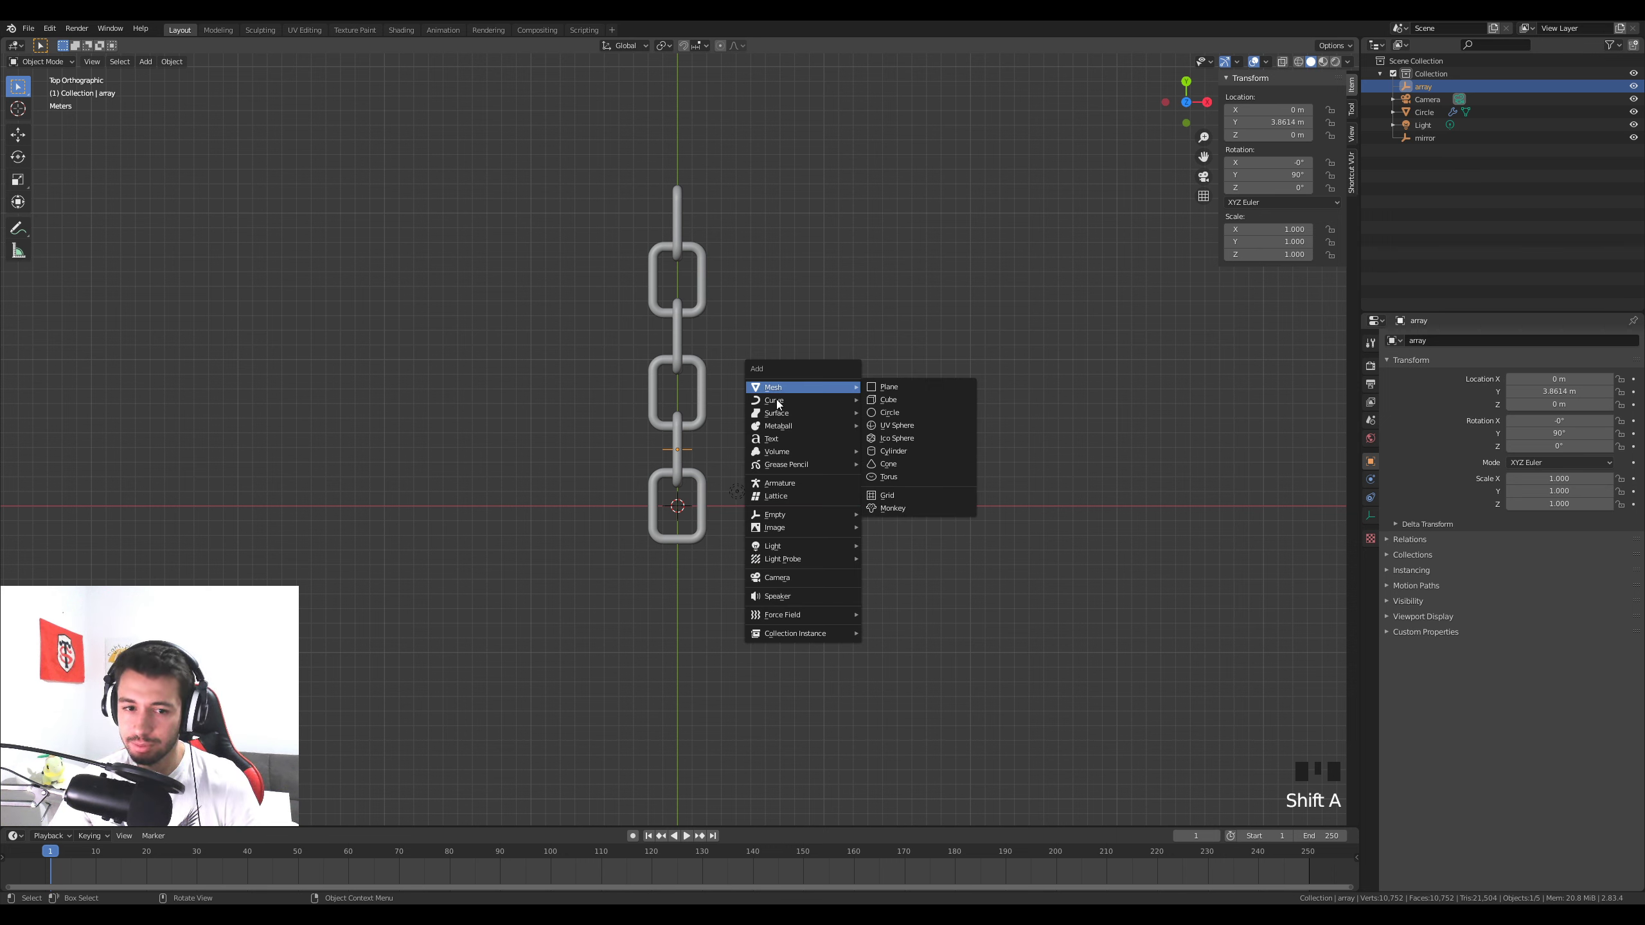
mouse_move(777, 402)
click(913, 401)
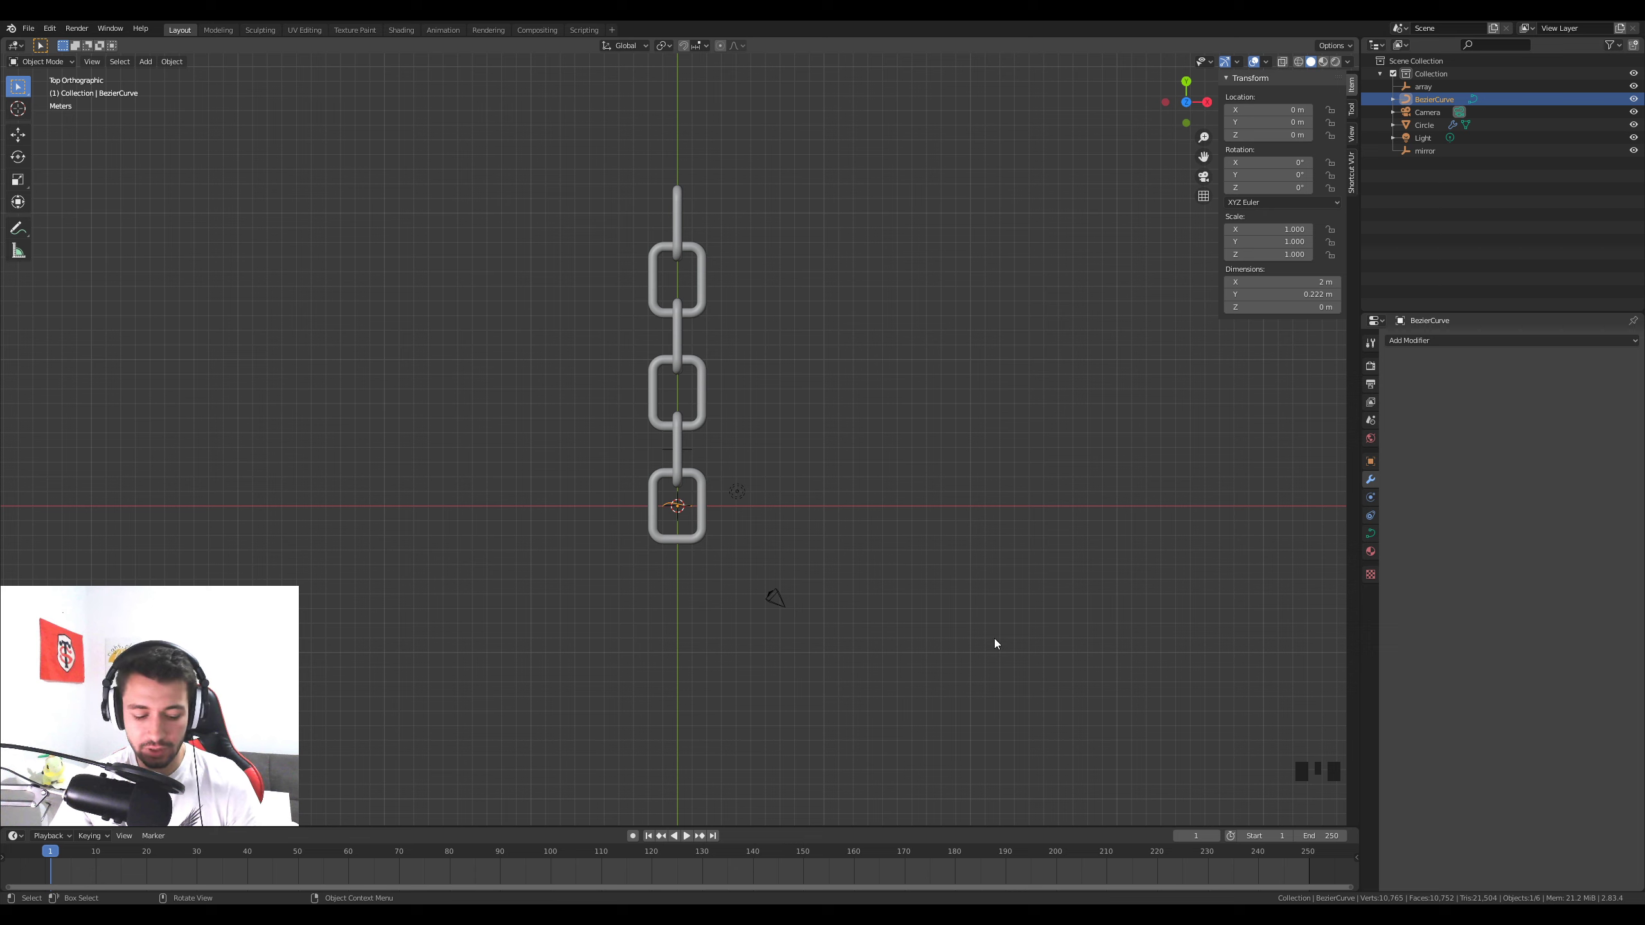
text(r-90)
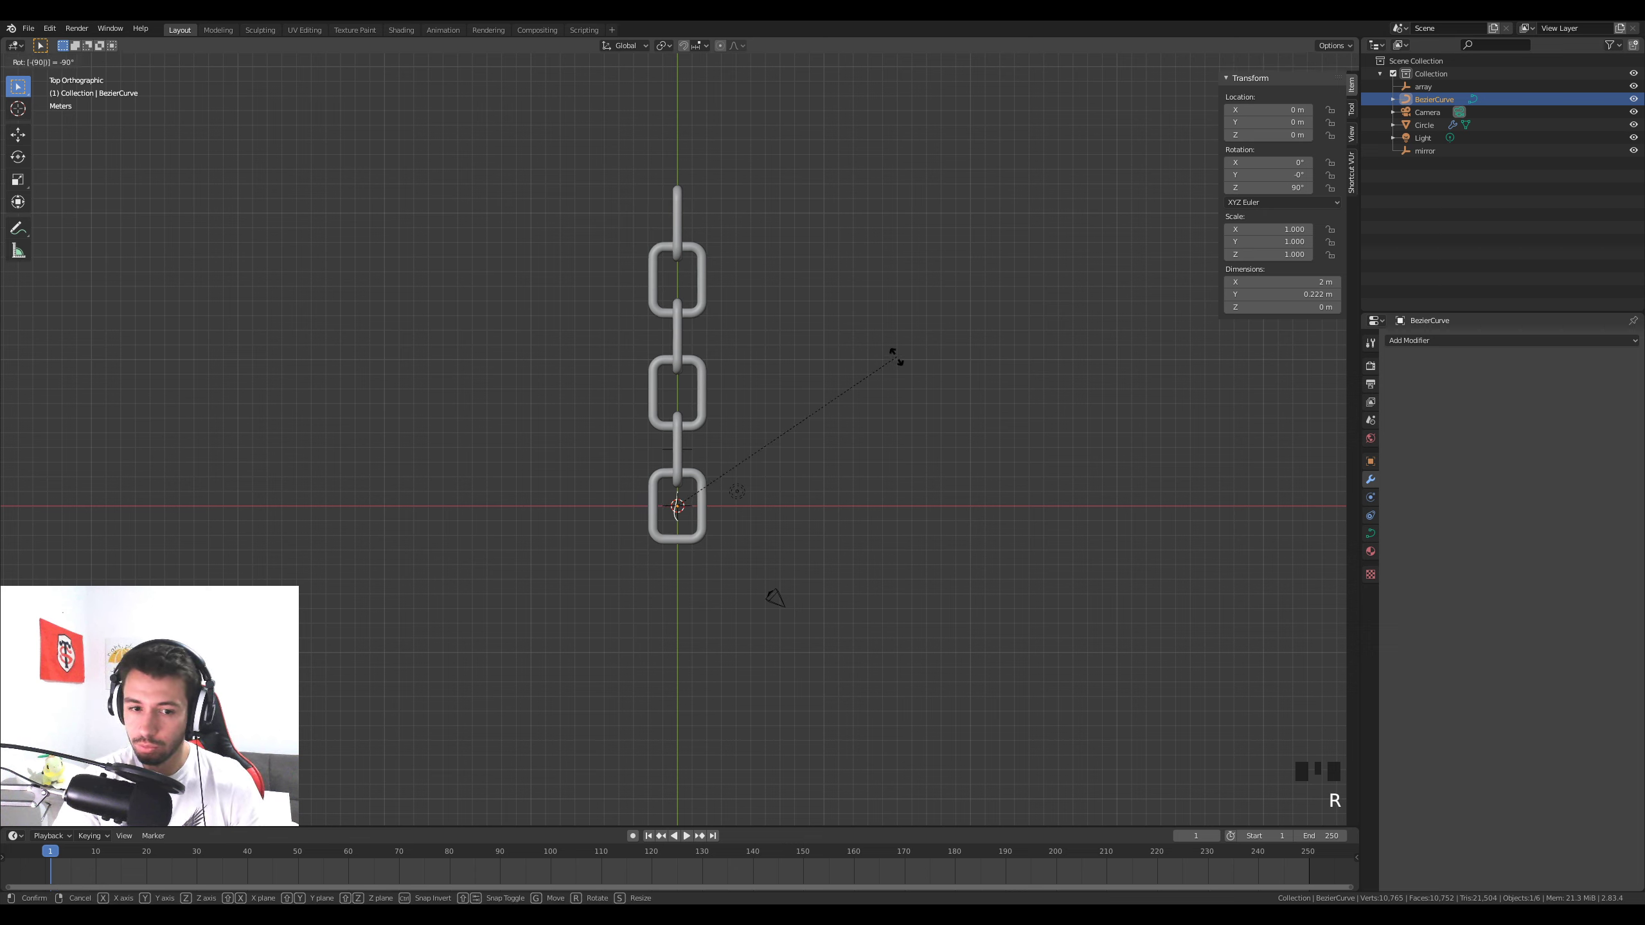
key(Return)
Scale the Bezier curve up to about 33 so it extends well beyond the chain
key(s)
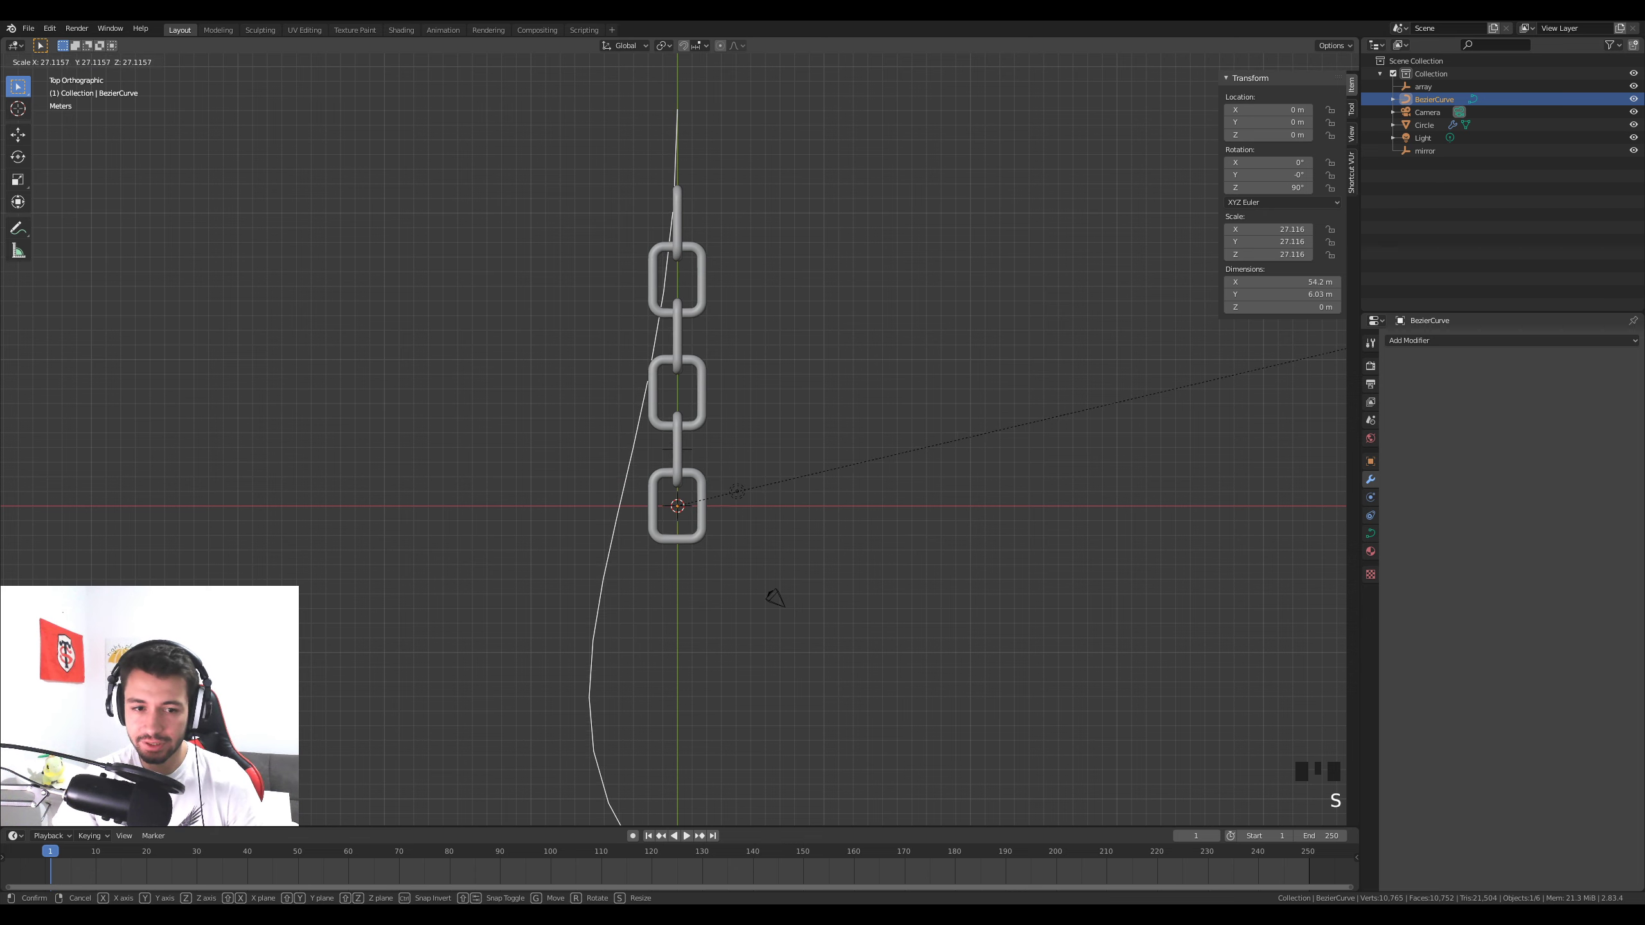
click(502, 719)
key(Tab)
scroll(669, 765, down, 2)
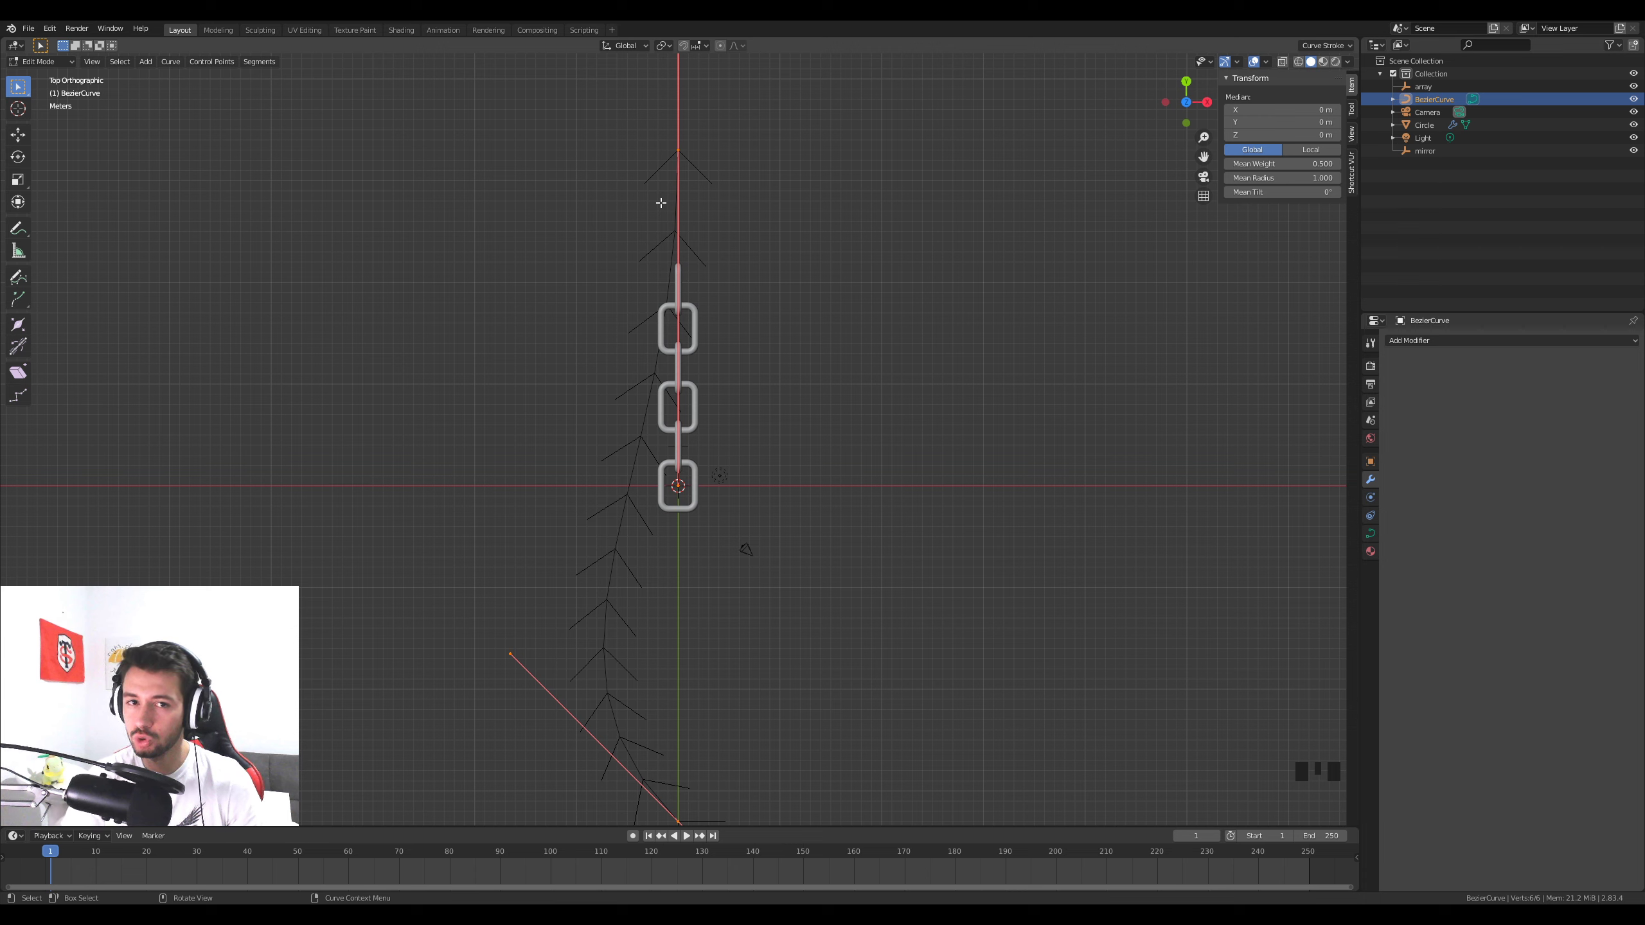
key(Tab)
scroll(609, 461, down, 5)
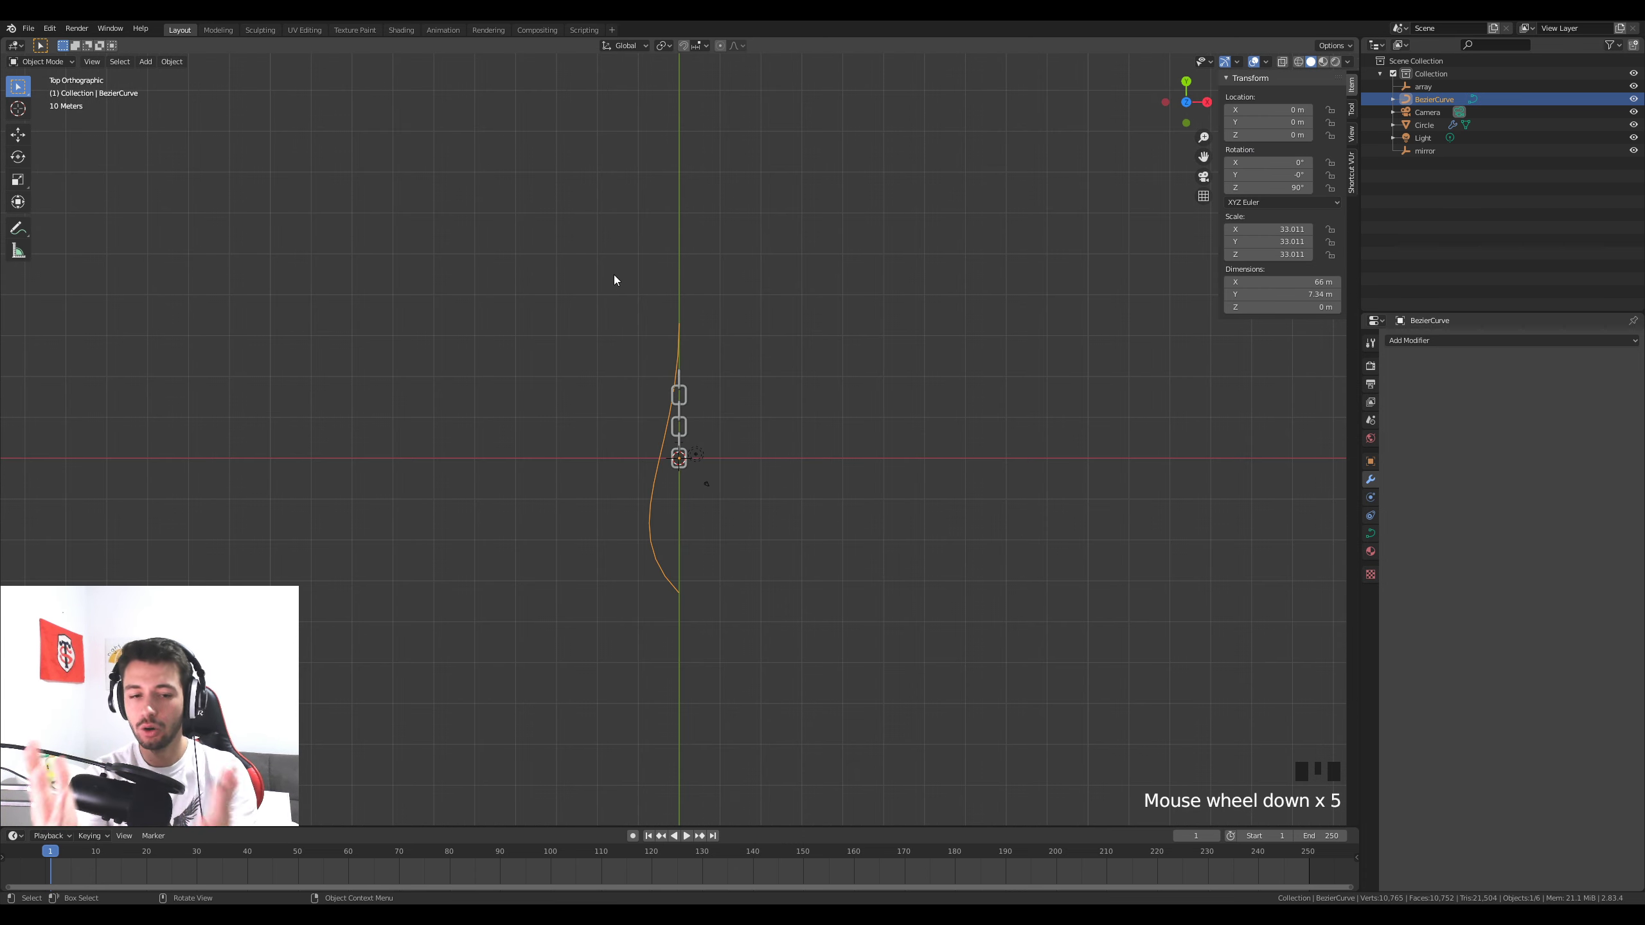
Add a Curve modifier to the chain link after its Mirror and Array modifiers
scroll(755, 359, up, 3)
shift+middle_drag(730, 407, 750, 475)
scroll(745, 492, down, 1)
click(681, 545)
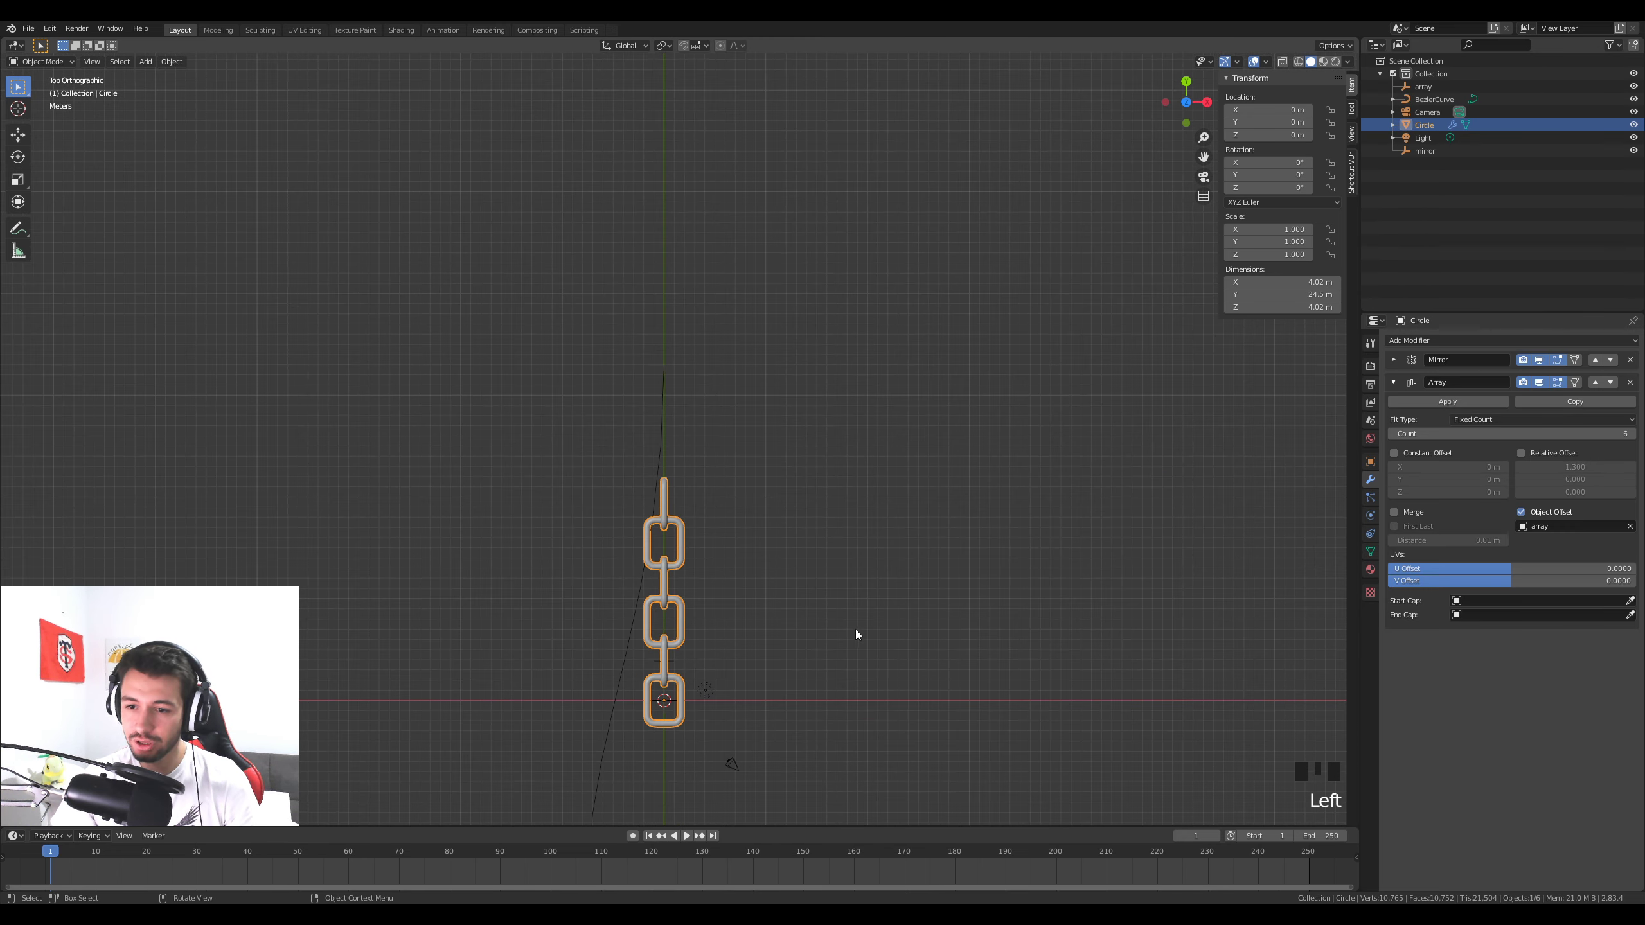
click(1392, 383)
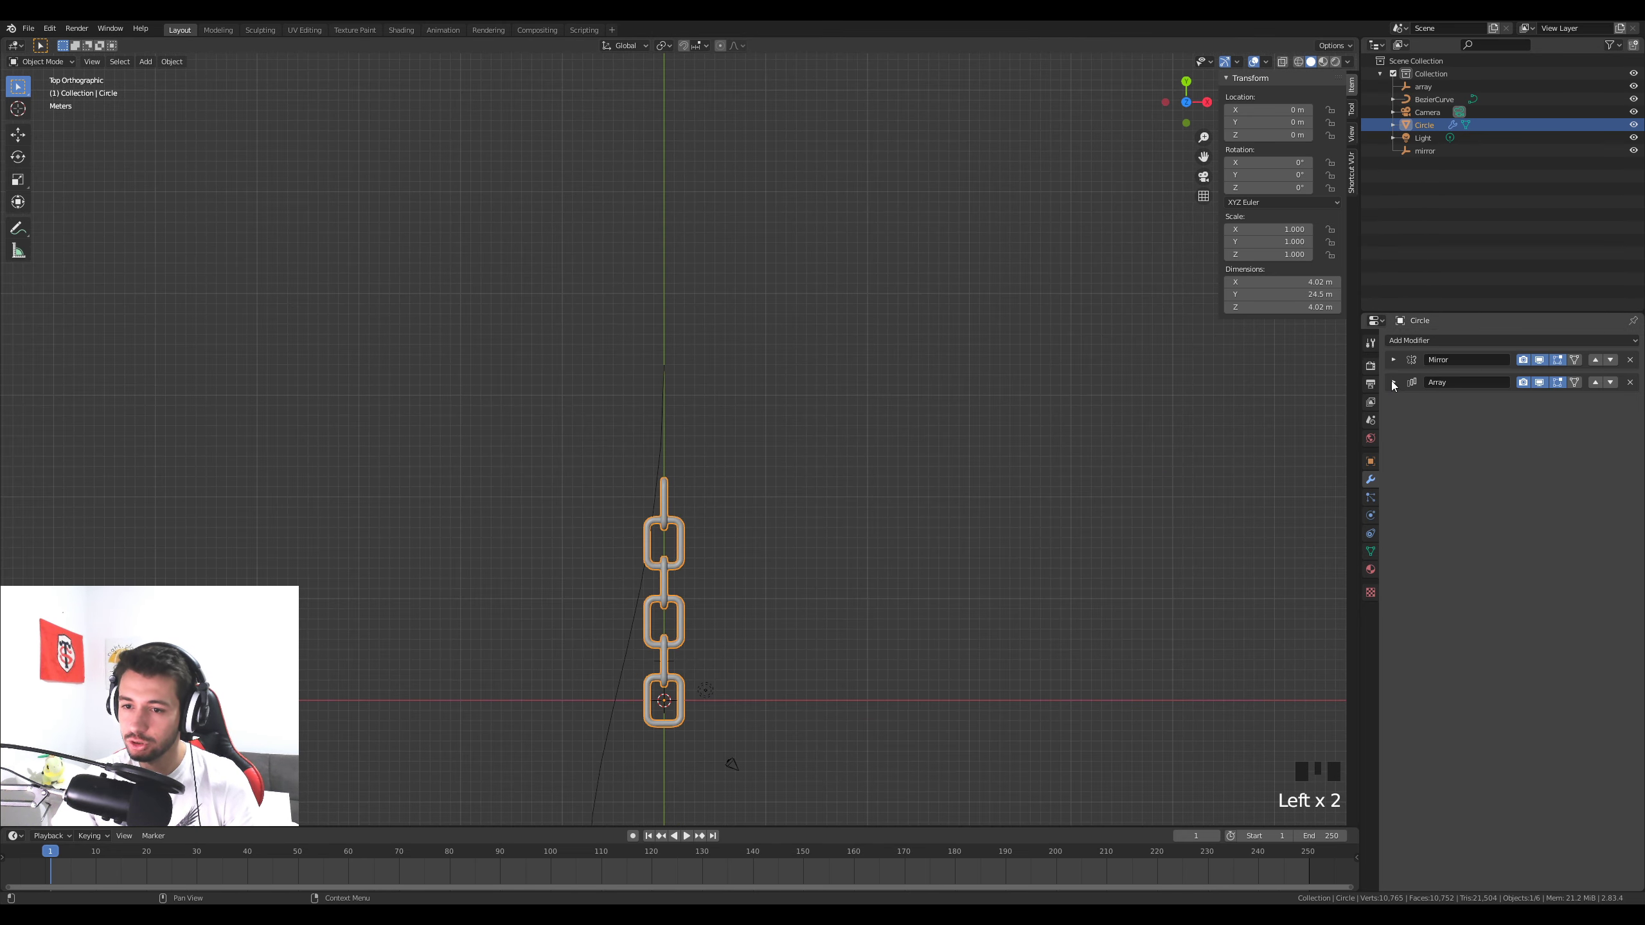
click(1409, 342)
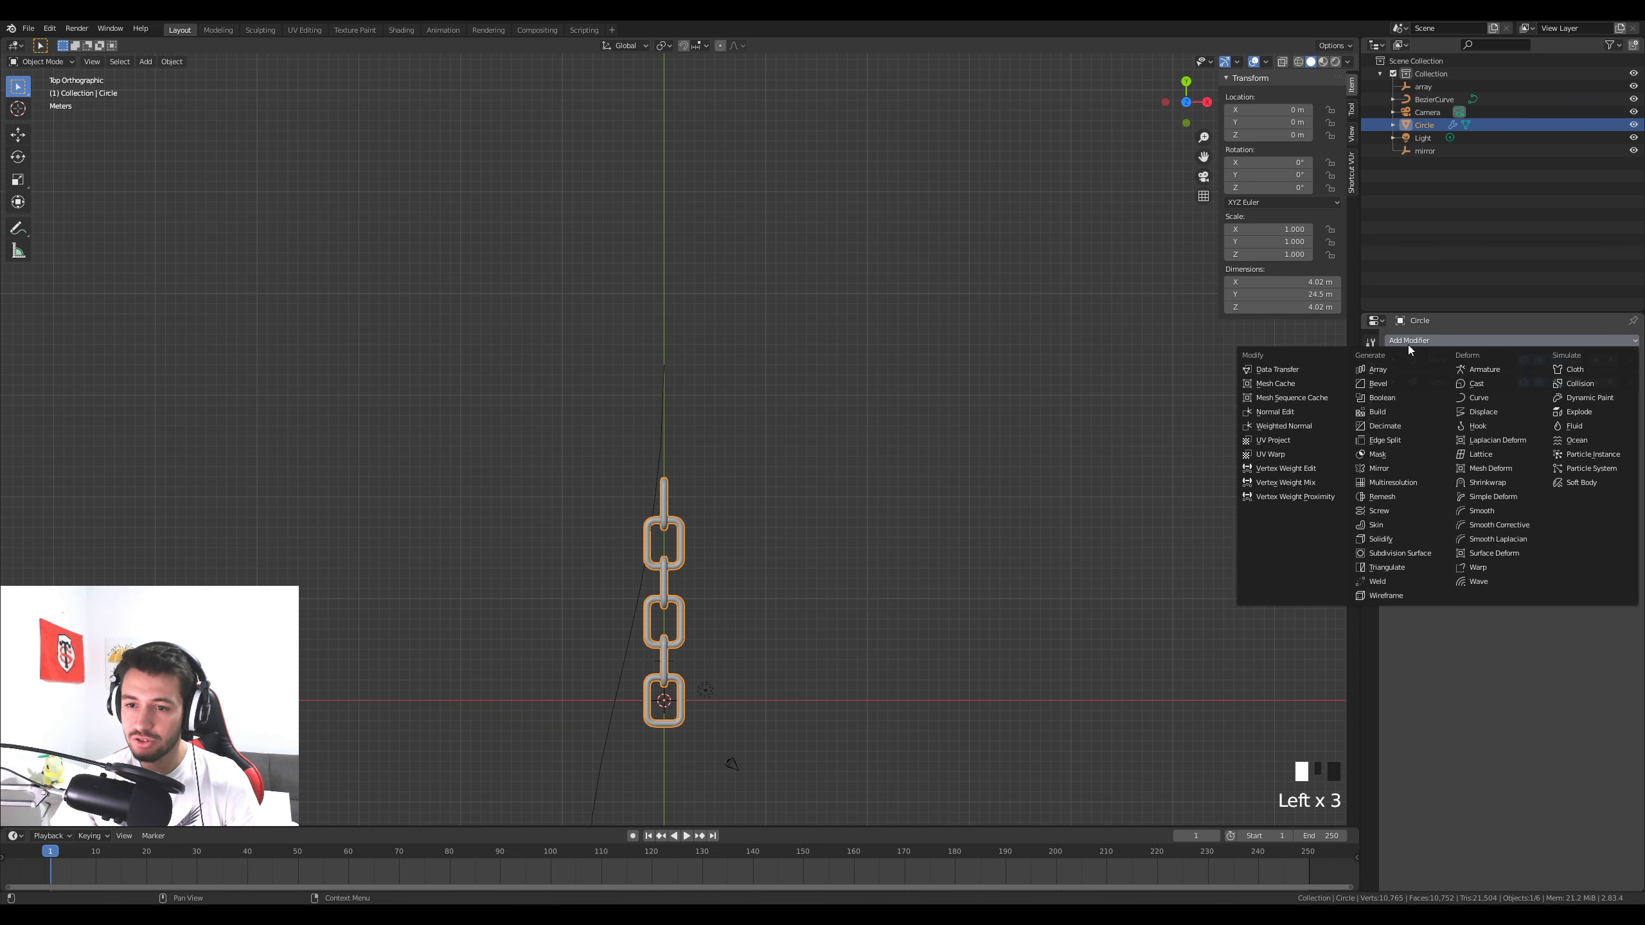
click(1481, 399)
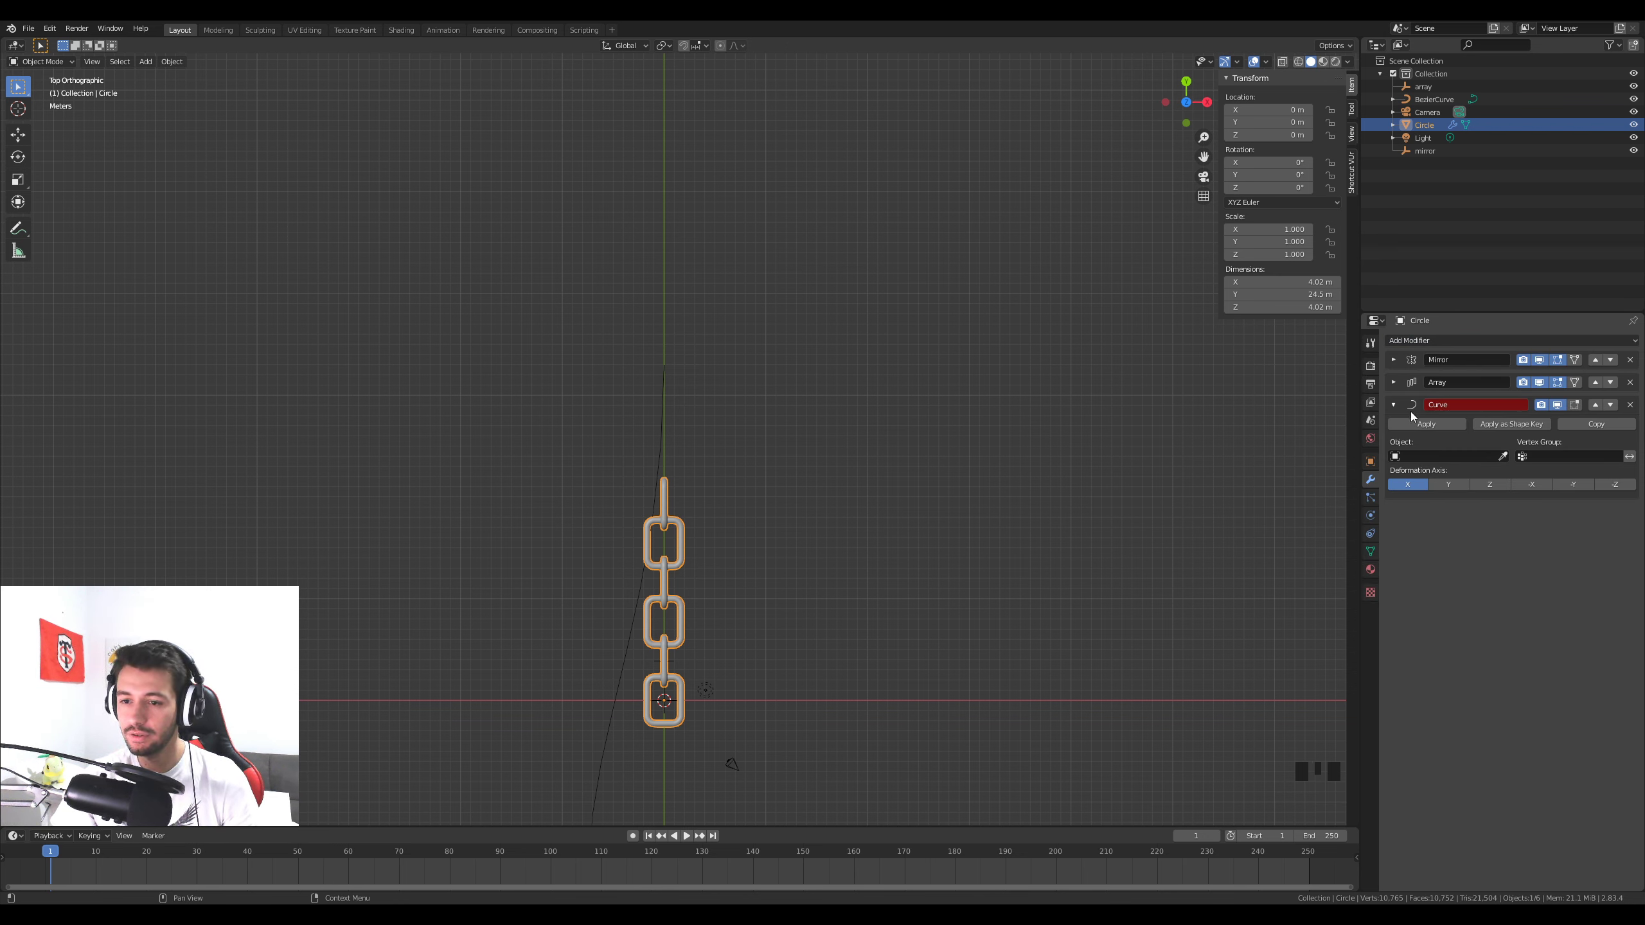
click(1434, 341)
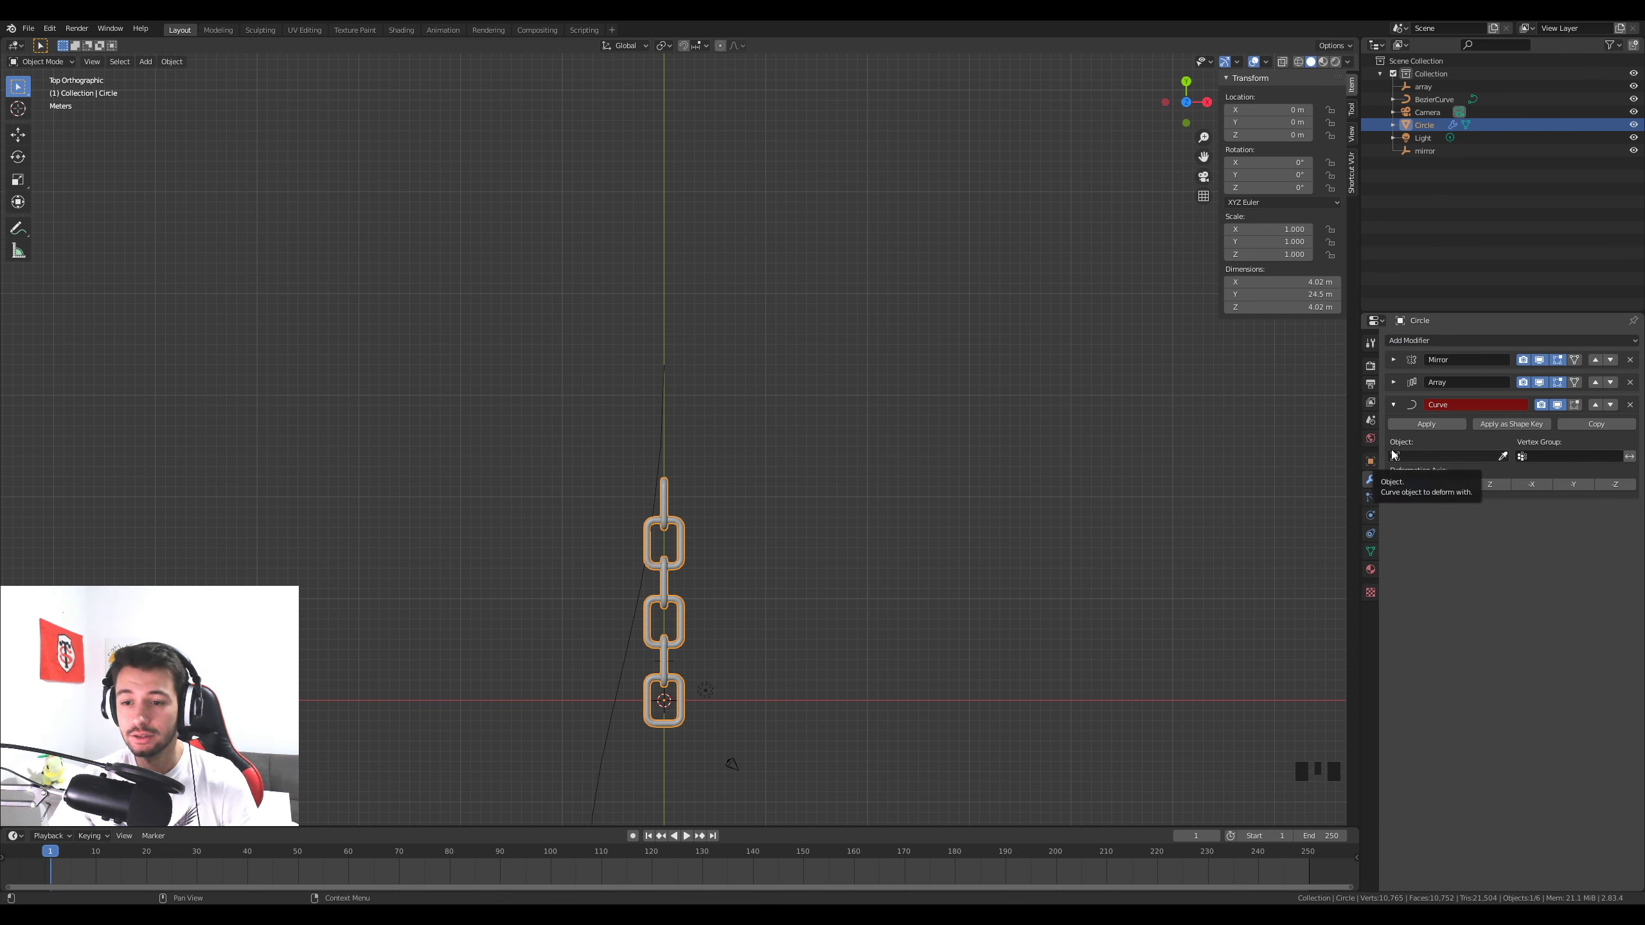
Set the Bezier curve as the deforming object of the chain's Curve modifier
shift+middle_drag(1168, 515, 1139, 371)
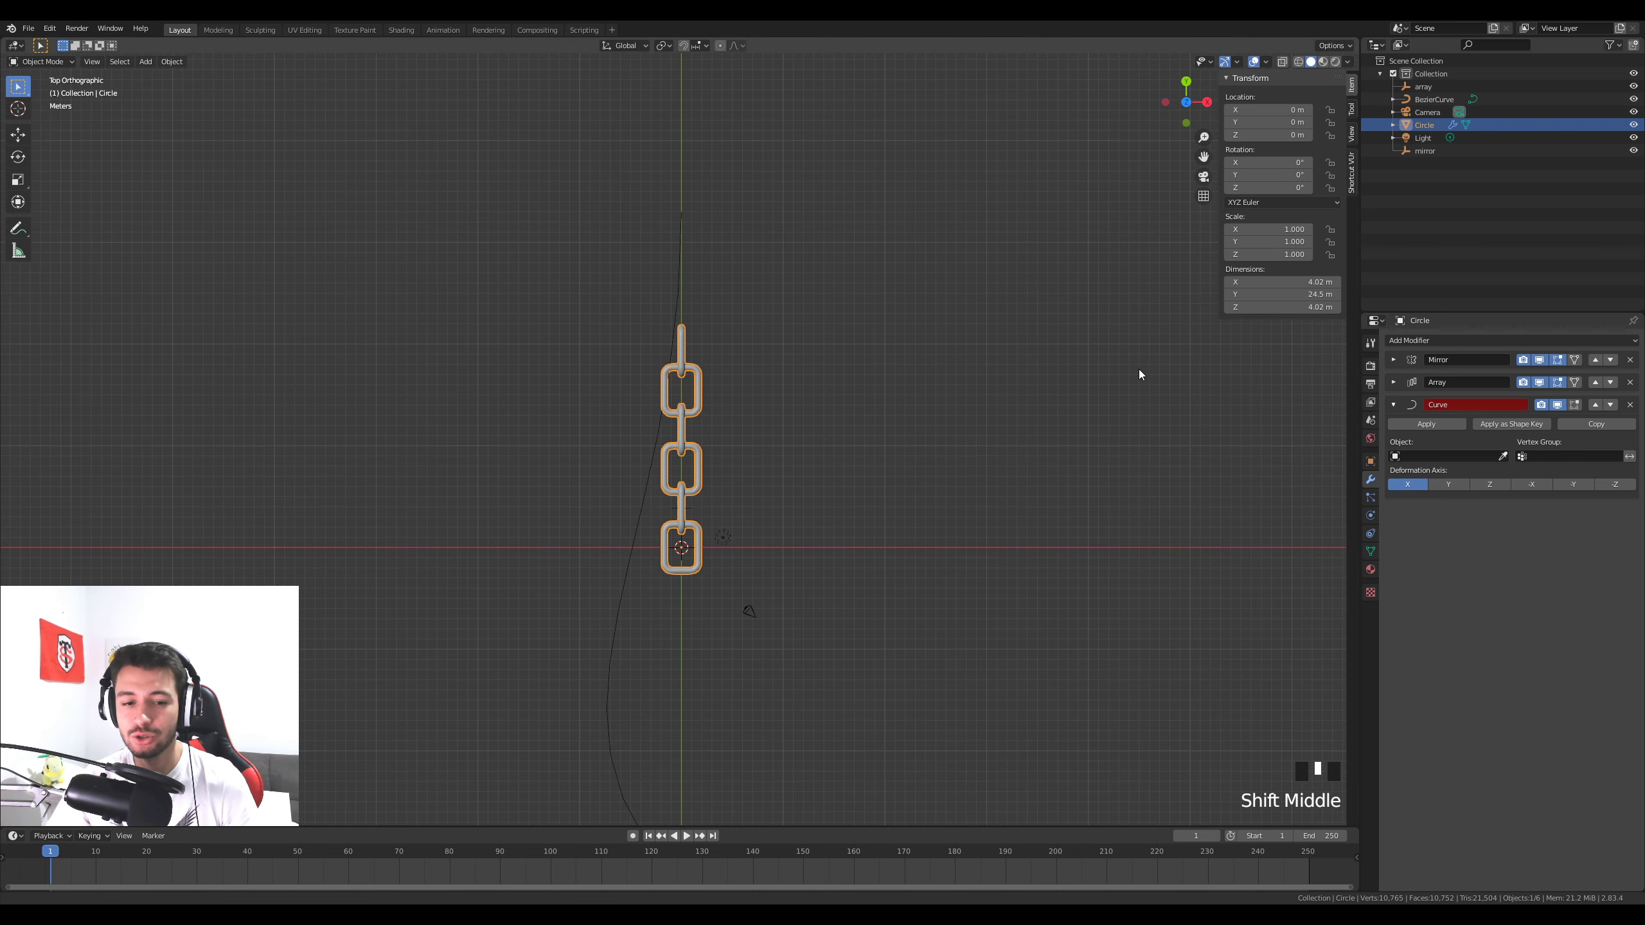
click(1503, 456)
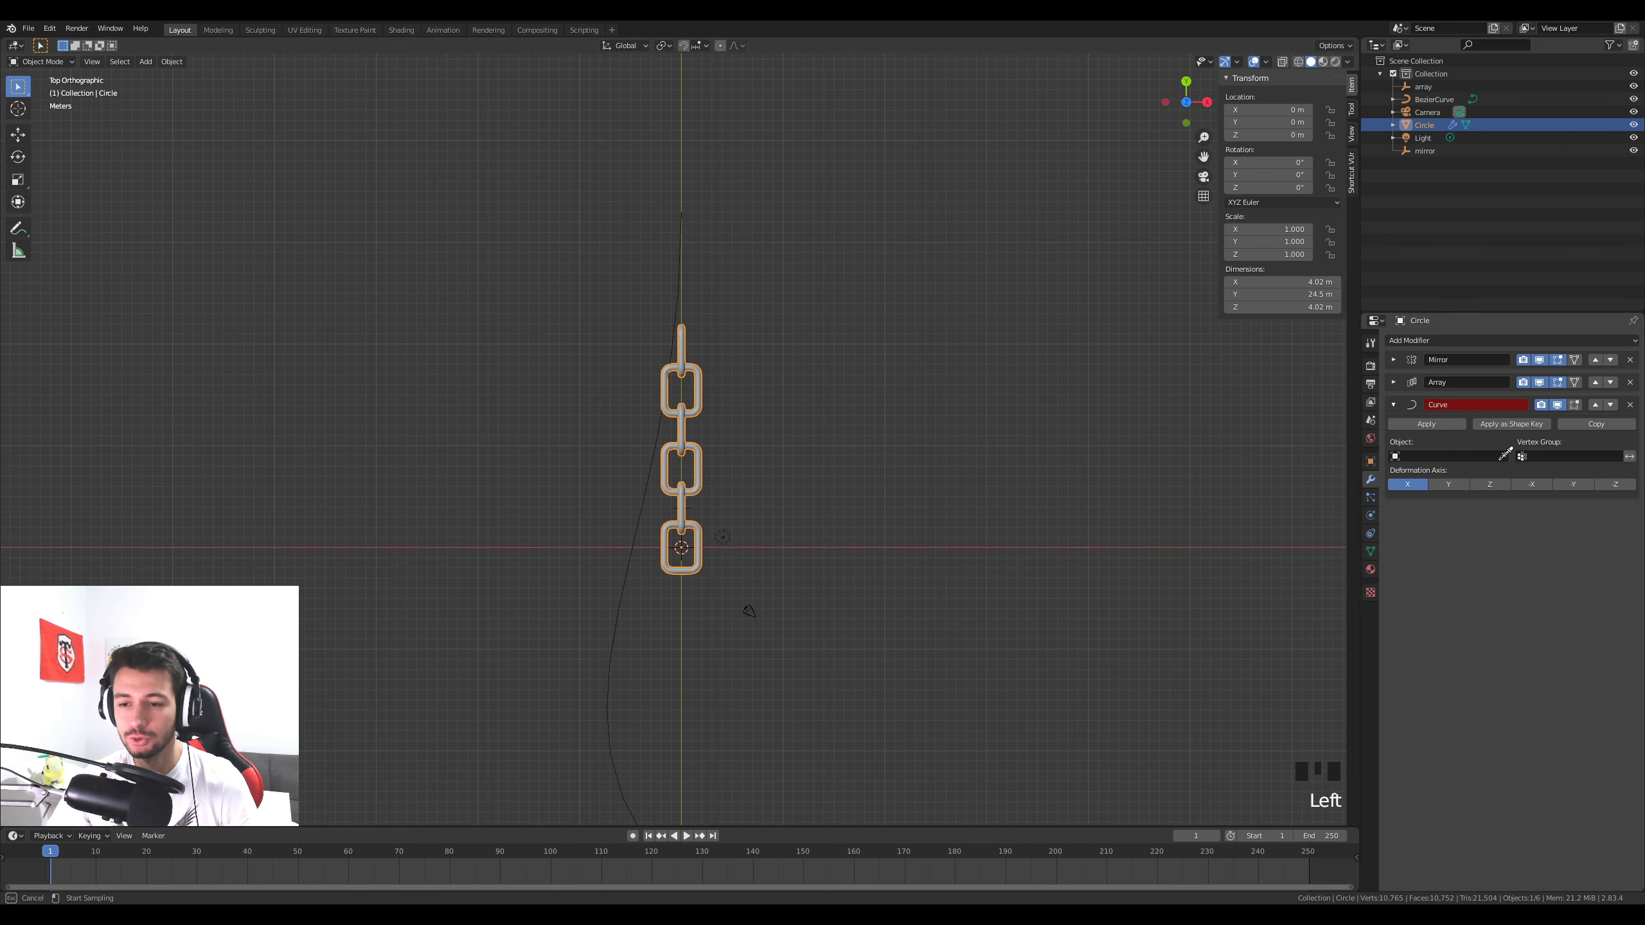
click(639, 545)
scroll(801, 652, down, 3)
scroll(646, 535, up, 2)
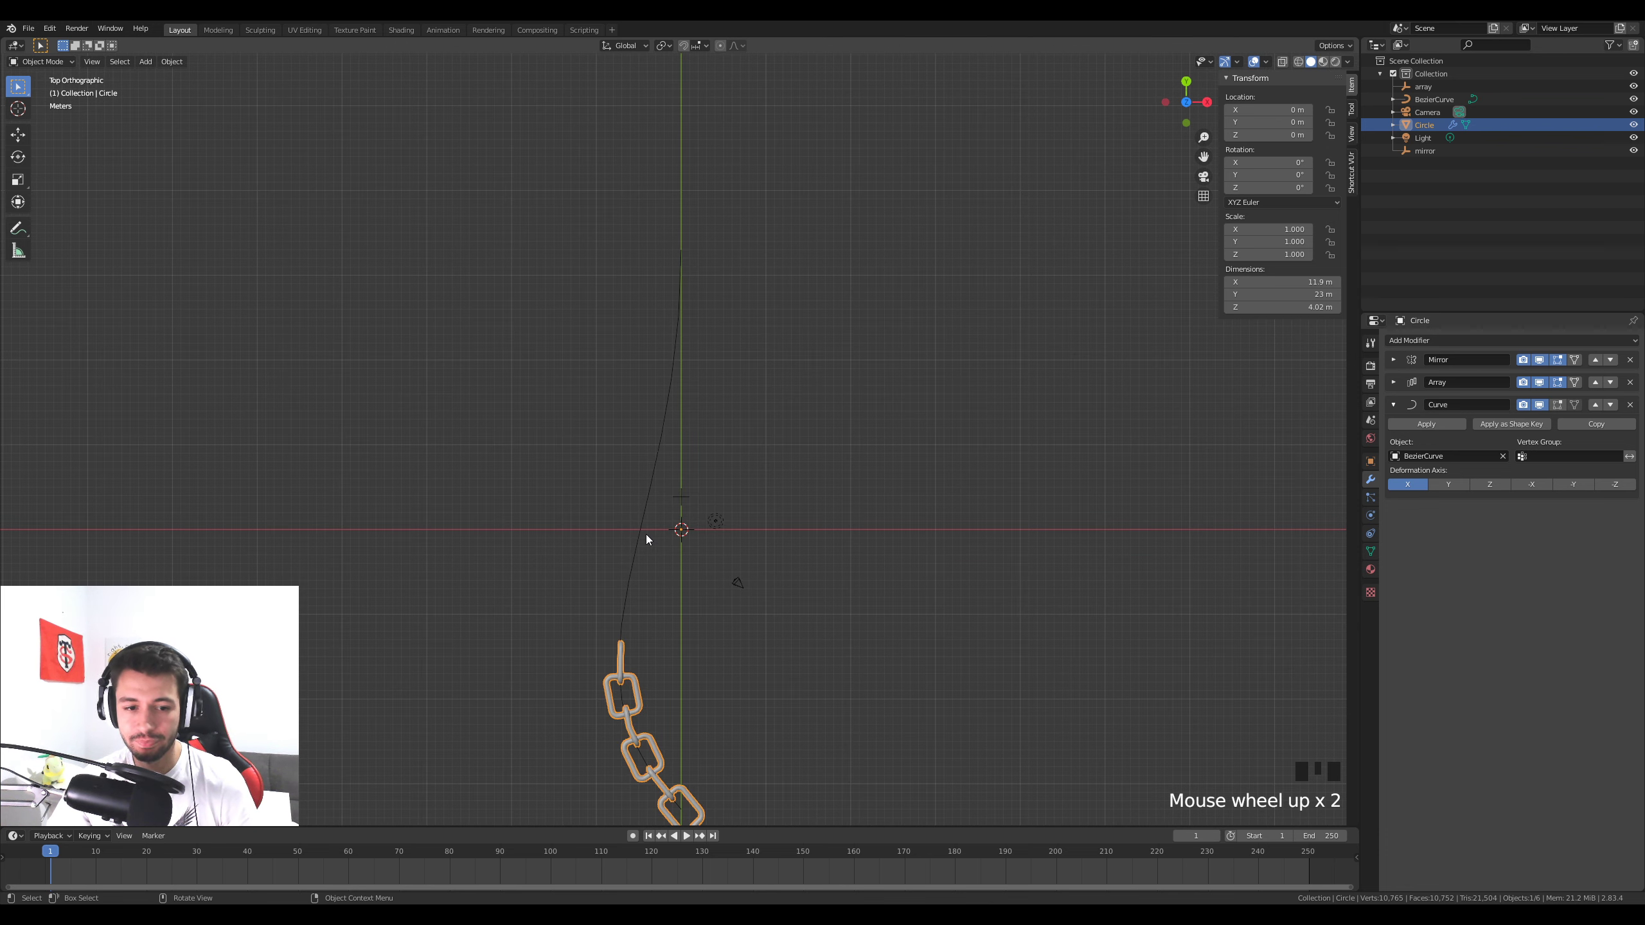
Move the Bezier curve along the Y axis to -2 m and open the chain's Array modifier settings
click(643, 537)
key(g)
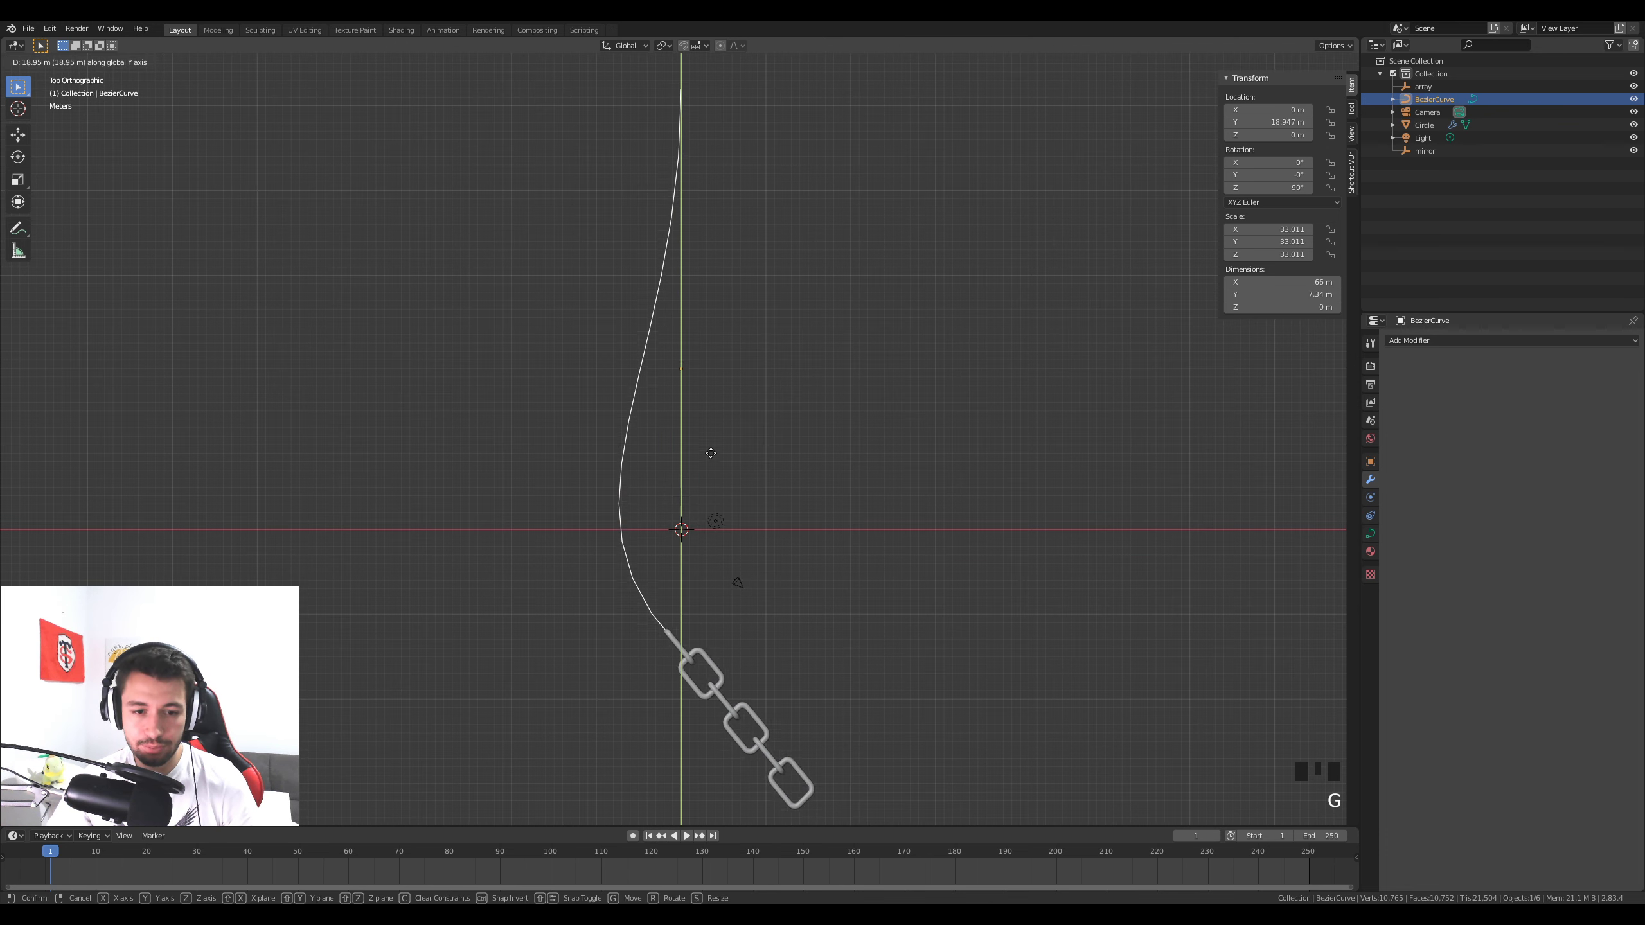
click(739, 619)
shift+middle_drag(633, 703, 635, 577)
click(635, 577)
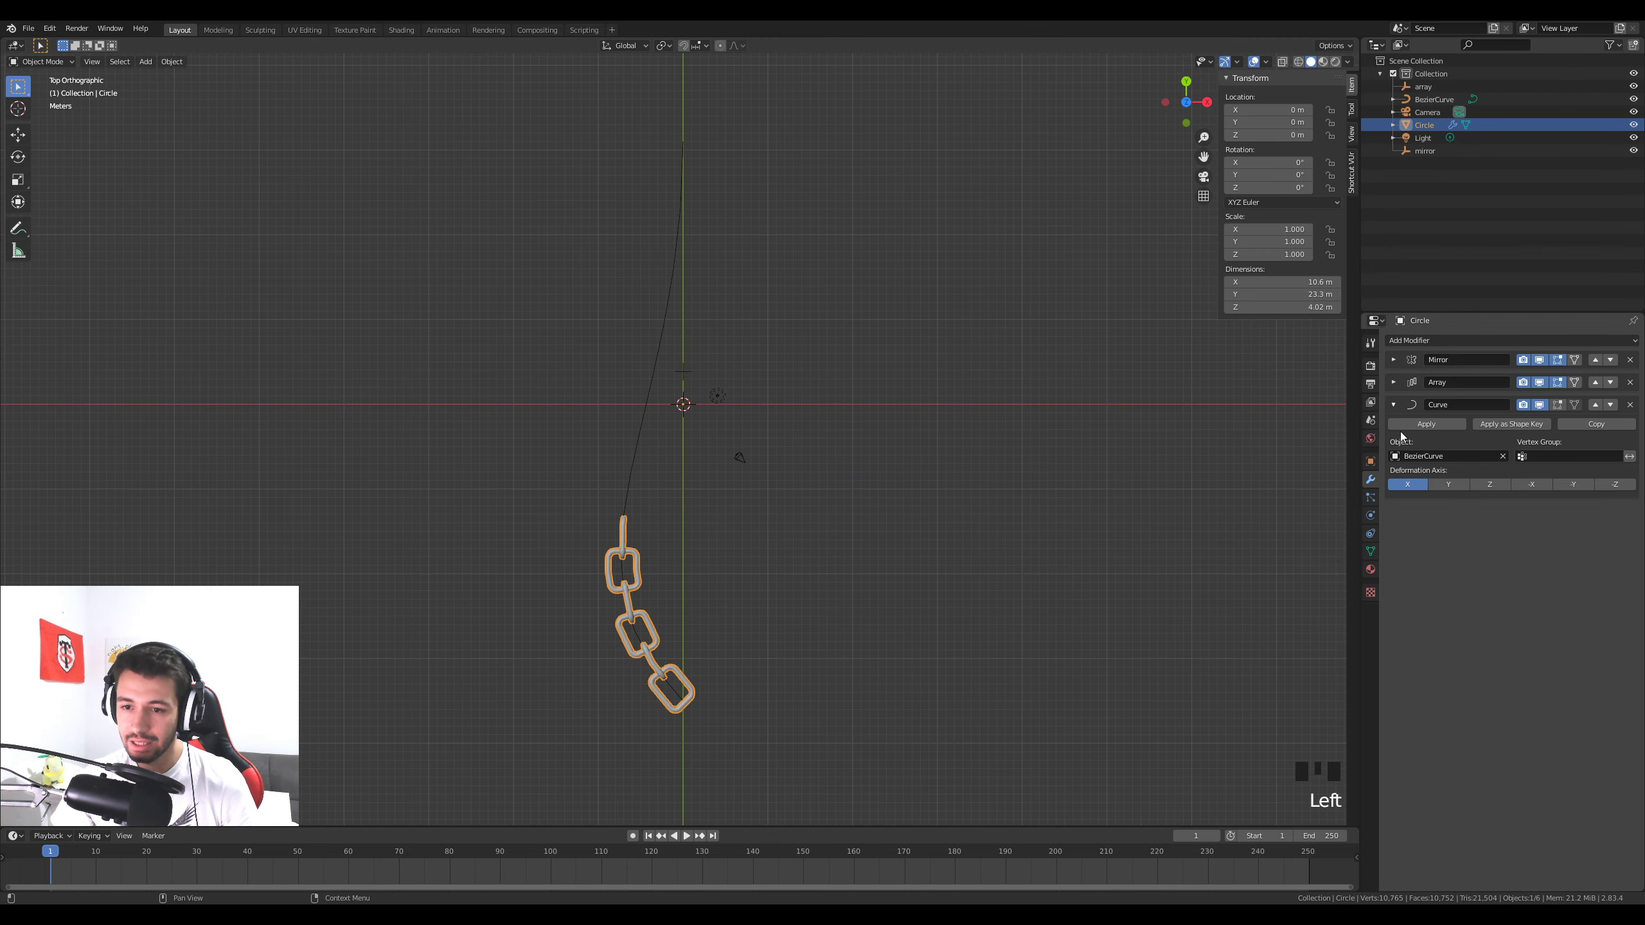
click(1393, 382)
Raise the Array modifier's fixed count to 18 so the chain covers the whole curve
click(1633, 434)
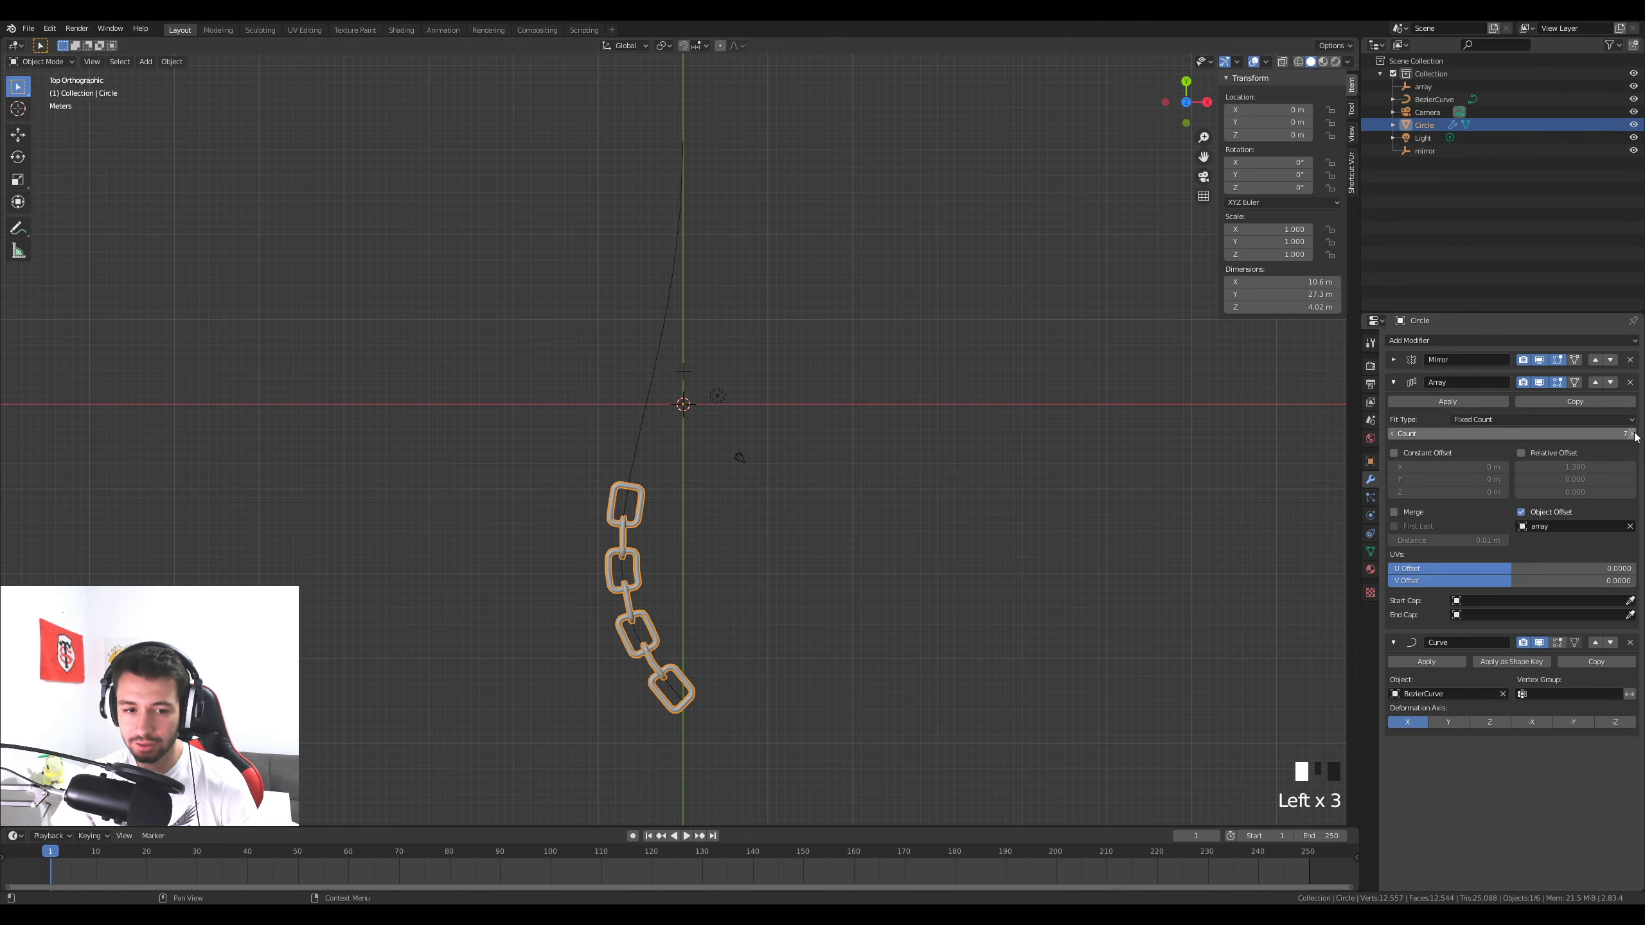
click(1633, 434)
click(1632, 433)
click(1633, 434)
click(1633, 434)
click(1633, 433)
click(1632, 434)
click(1632, 434)
click(1632, 434)
click(1632, 434)
click(1632, 434)
click(1632, 433)
click(1633, 433)
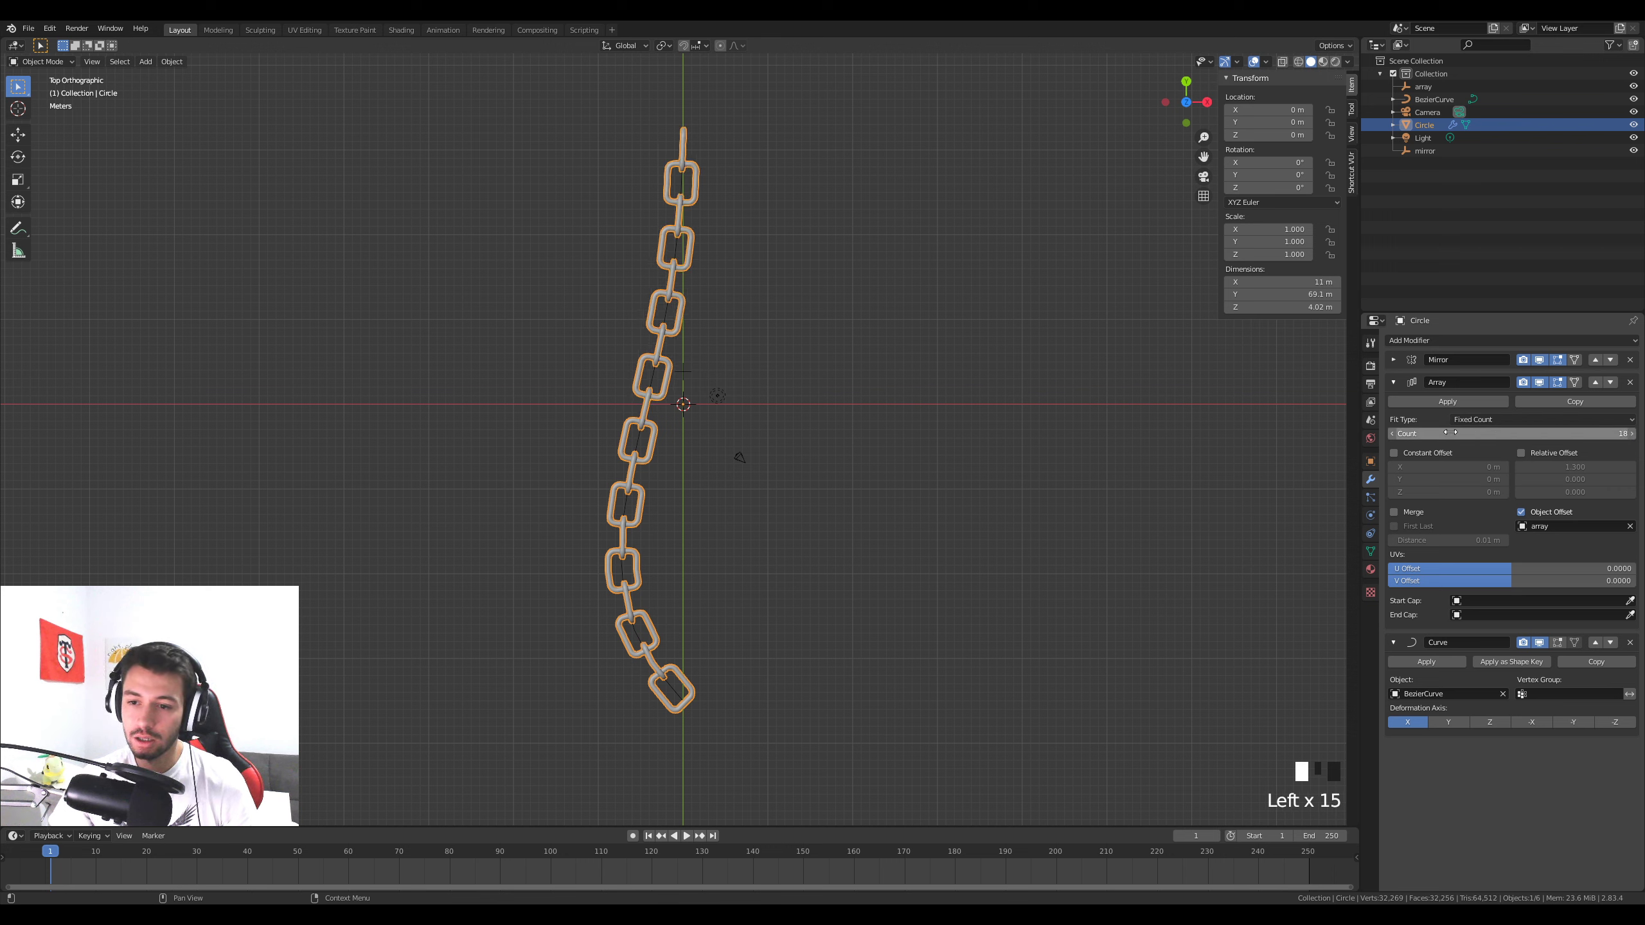
Reduce the Array modifier's fixed count to 13
click(1392, 435)
click(1392, 435)
click(1392, 435)
click(1392, 434)
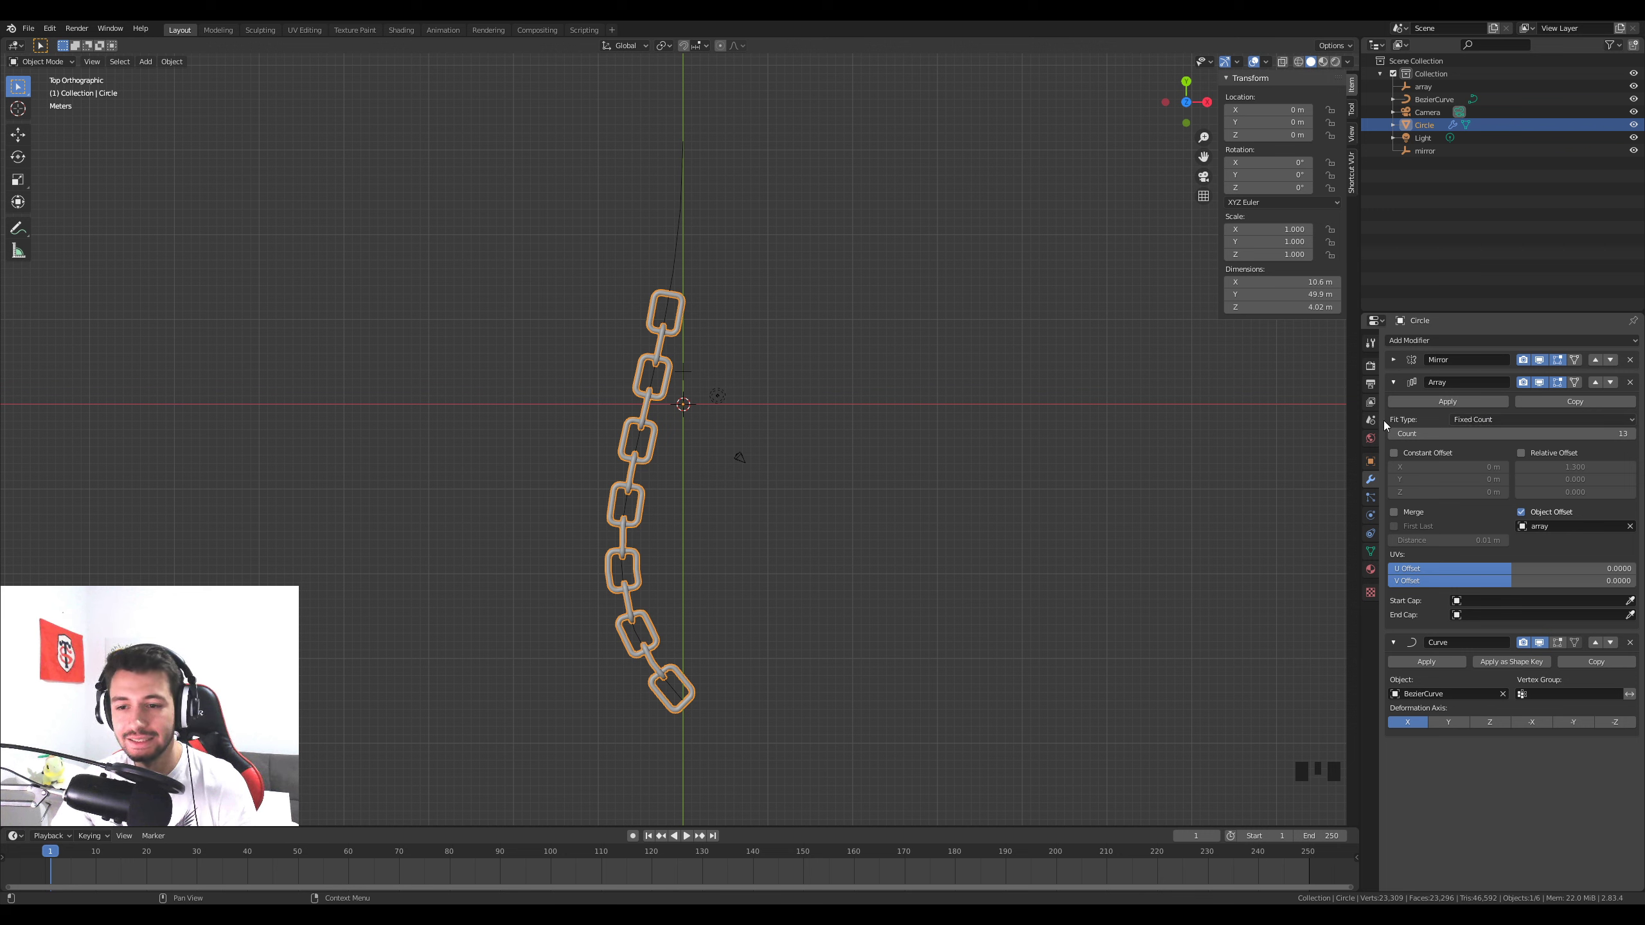
Set the Array modifier's fit type to Fit Curve, using the Bezier curve as its curve
click(1478, 419)
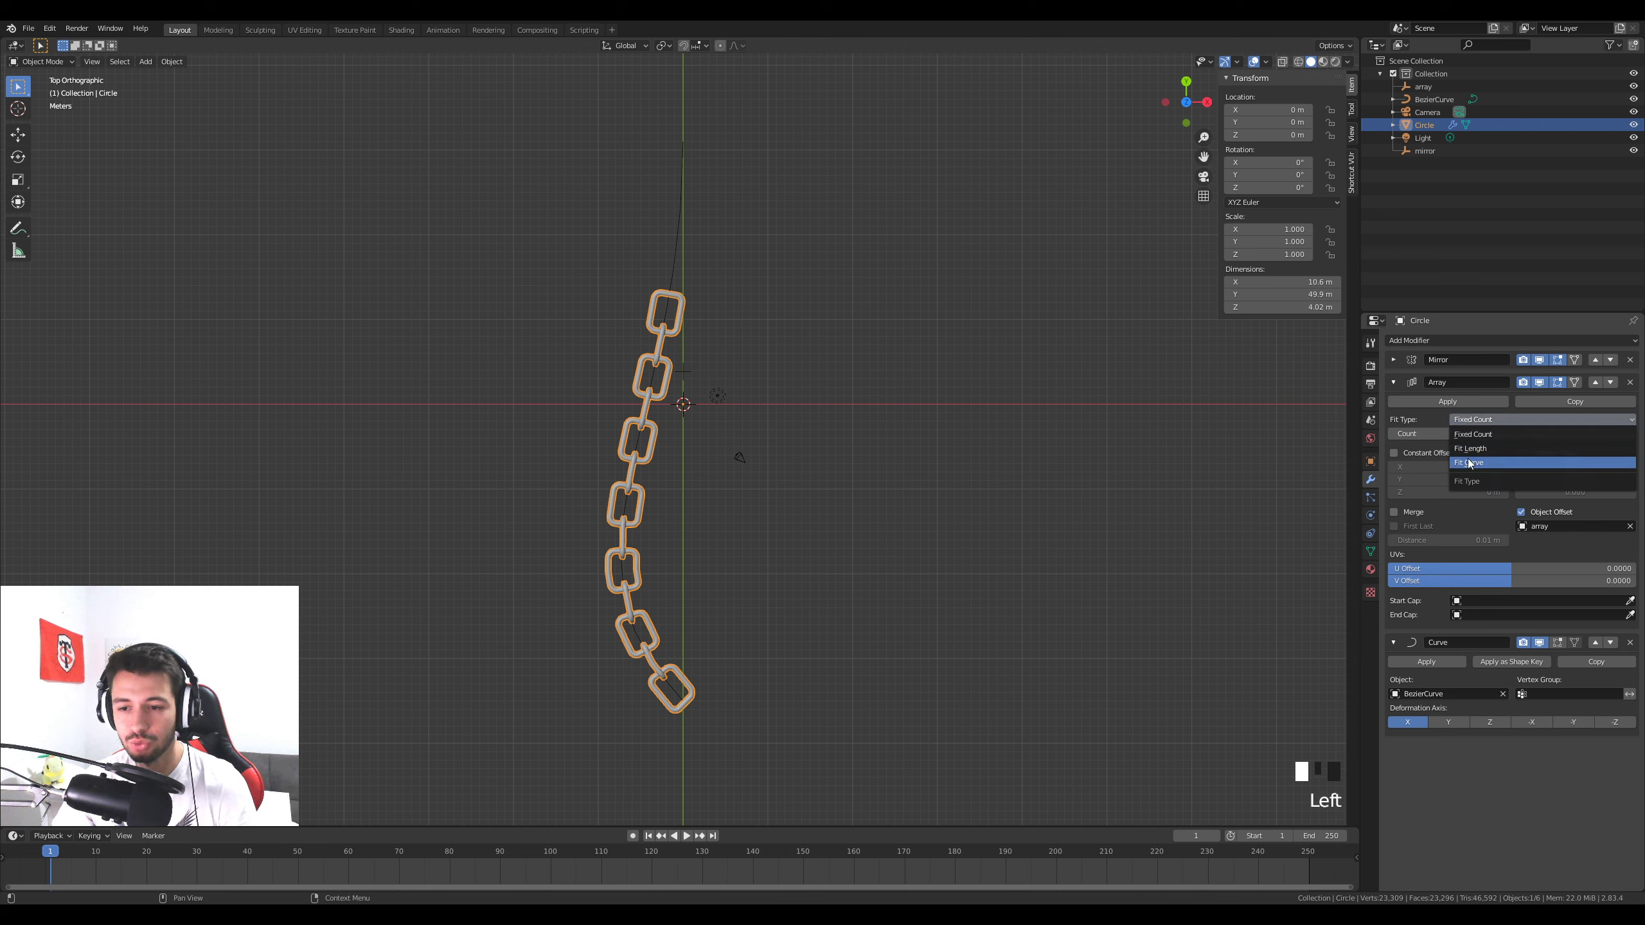
click(1479, 418)
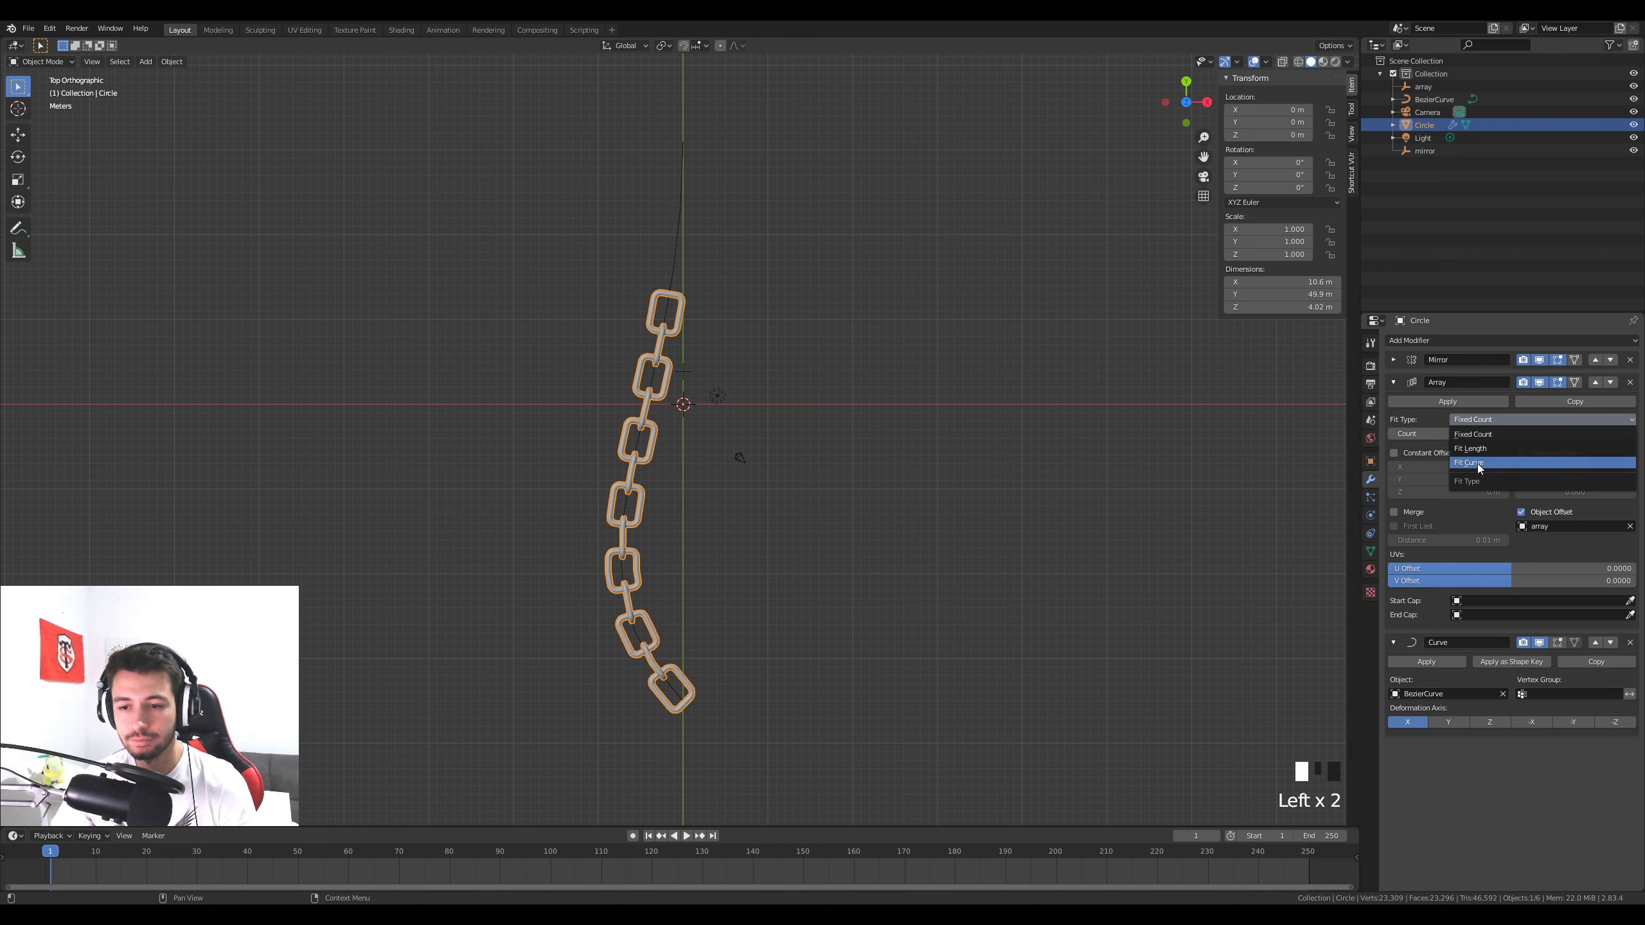
click(1470, 462)
click(1630, 433)
click(632, 485)
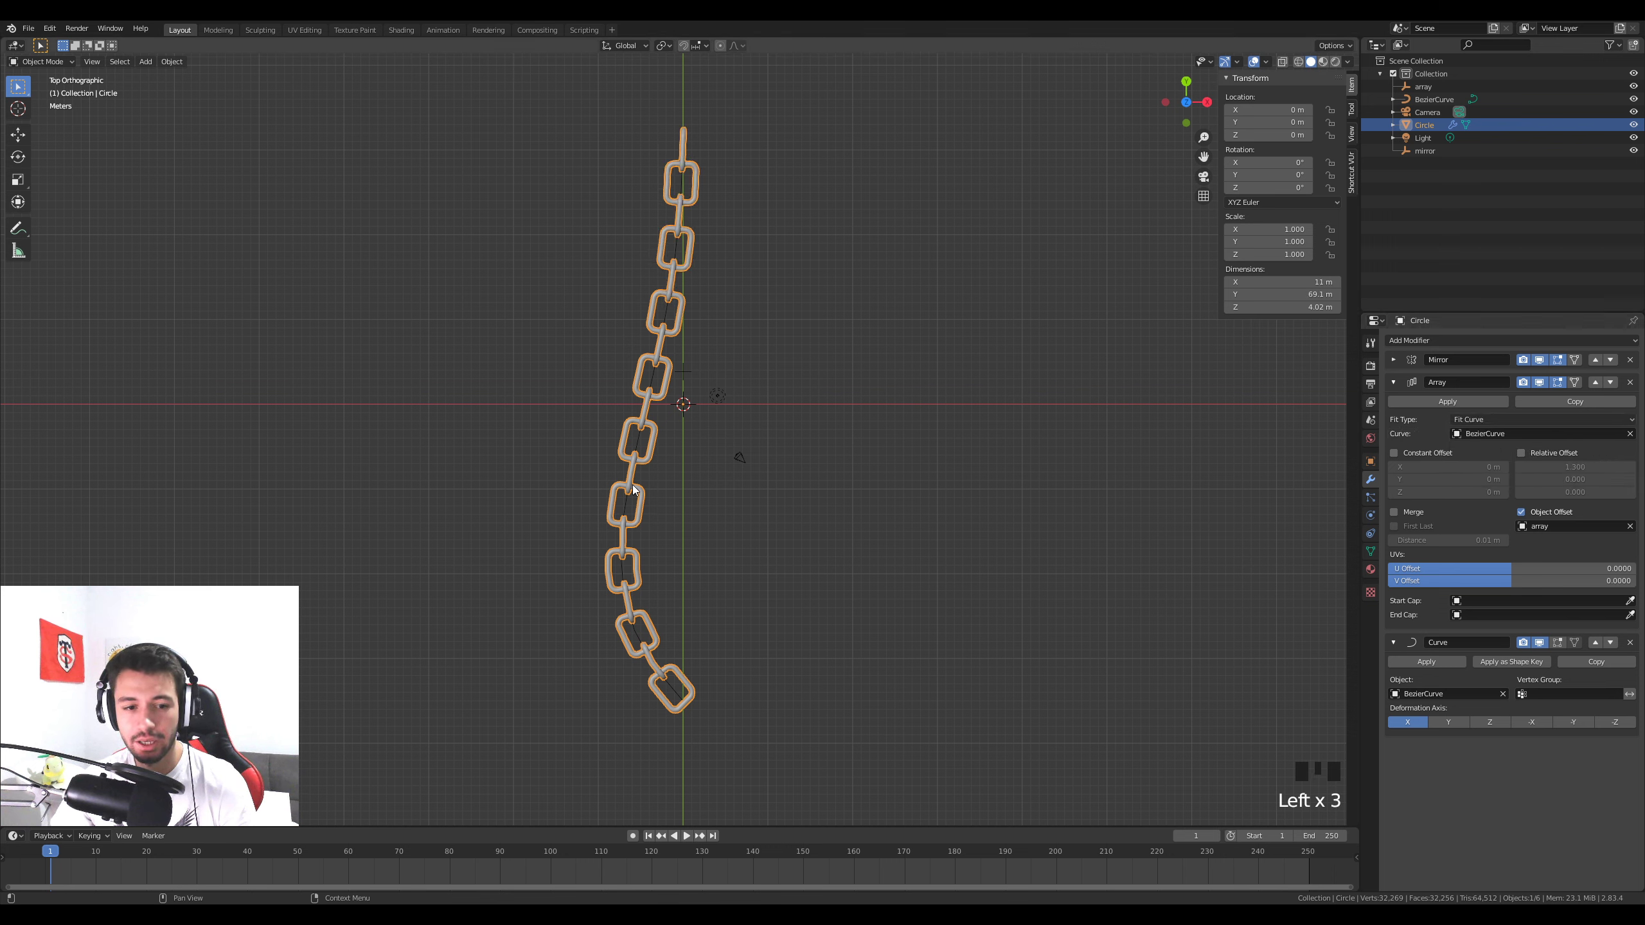
Edit the Bezier curve and move its far end control point over to the negative X side
click(684, 185)
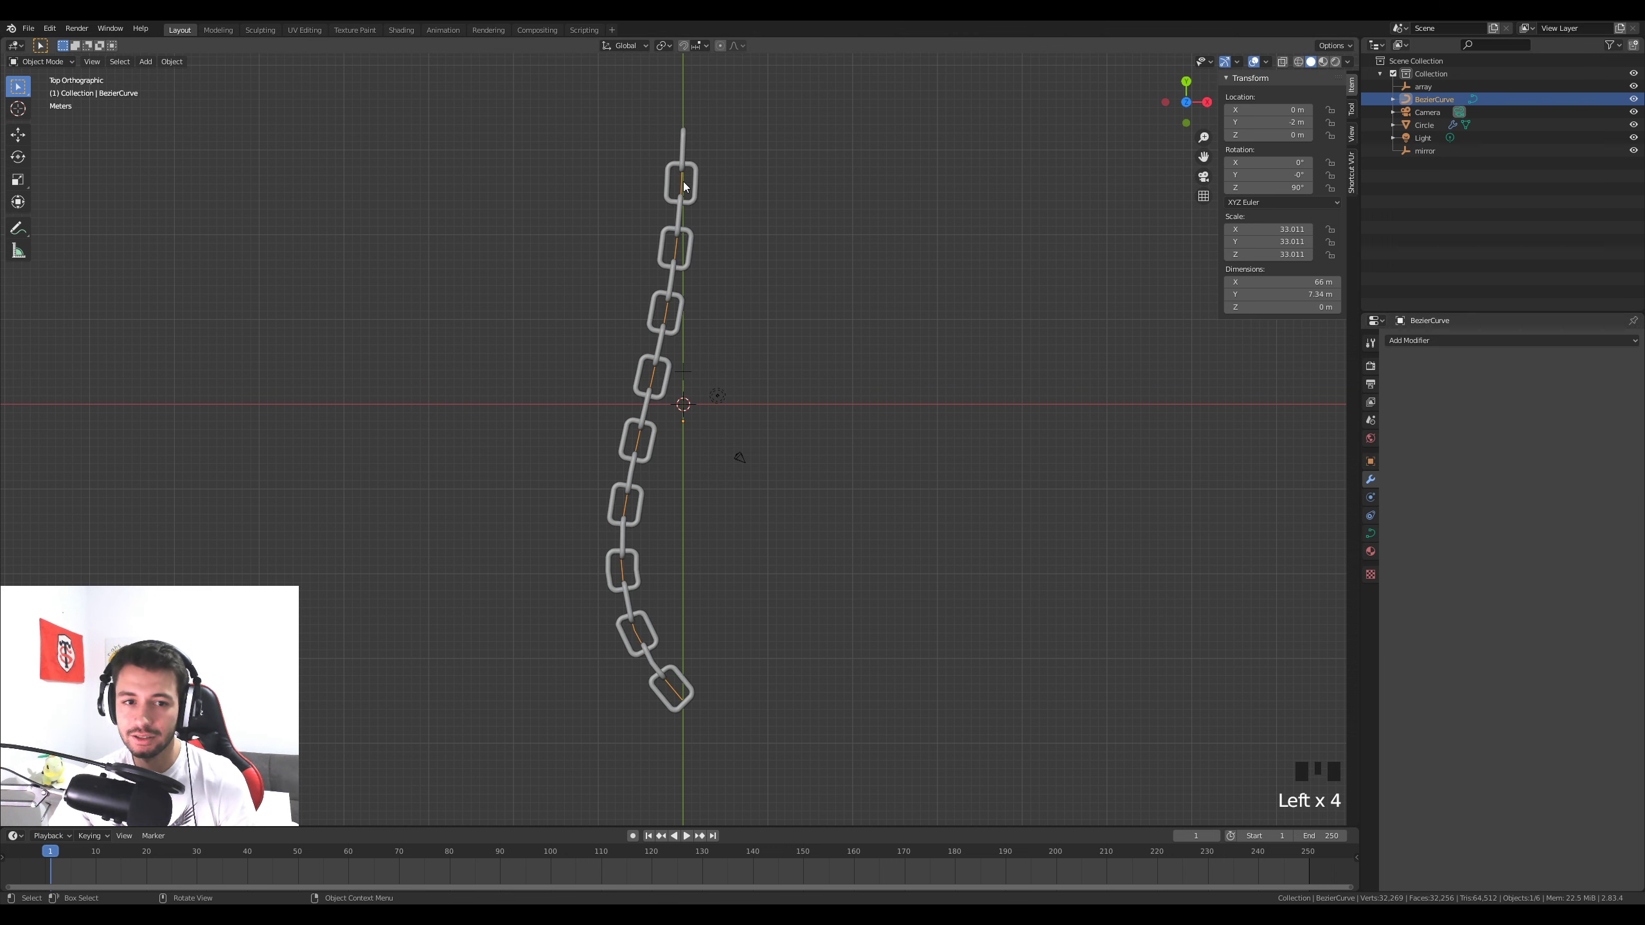
key(Tab)
click(683, 140)
scroll(729, 188, down, 3)
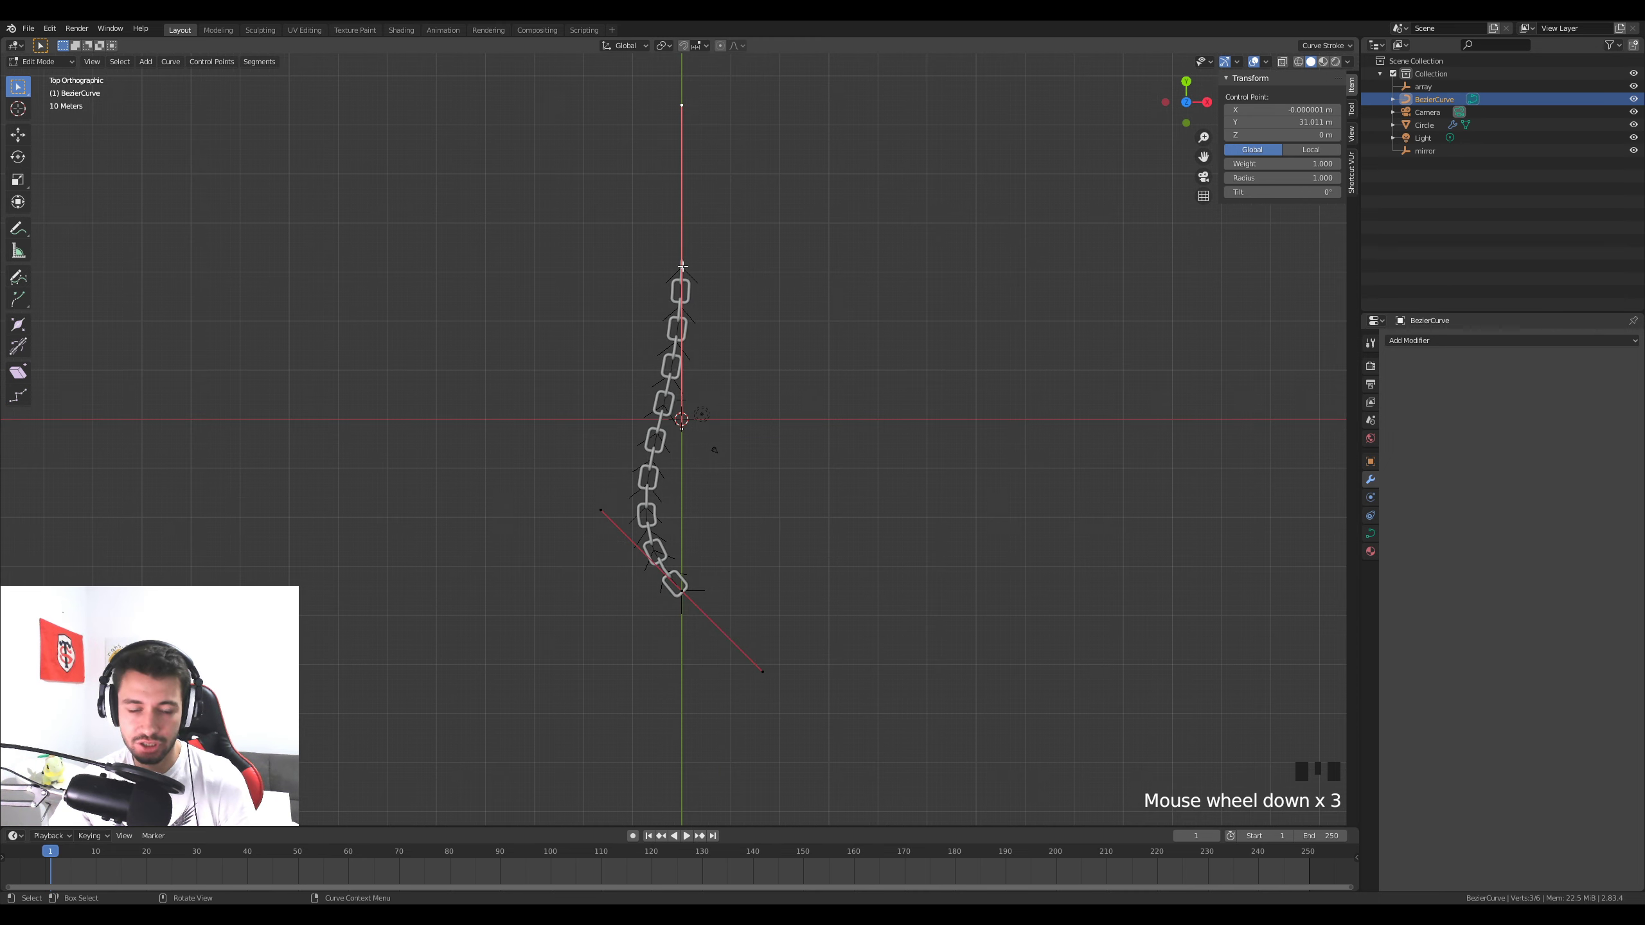
key(g)
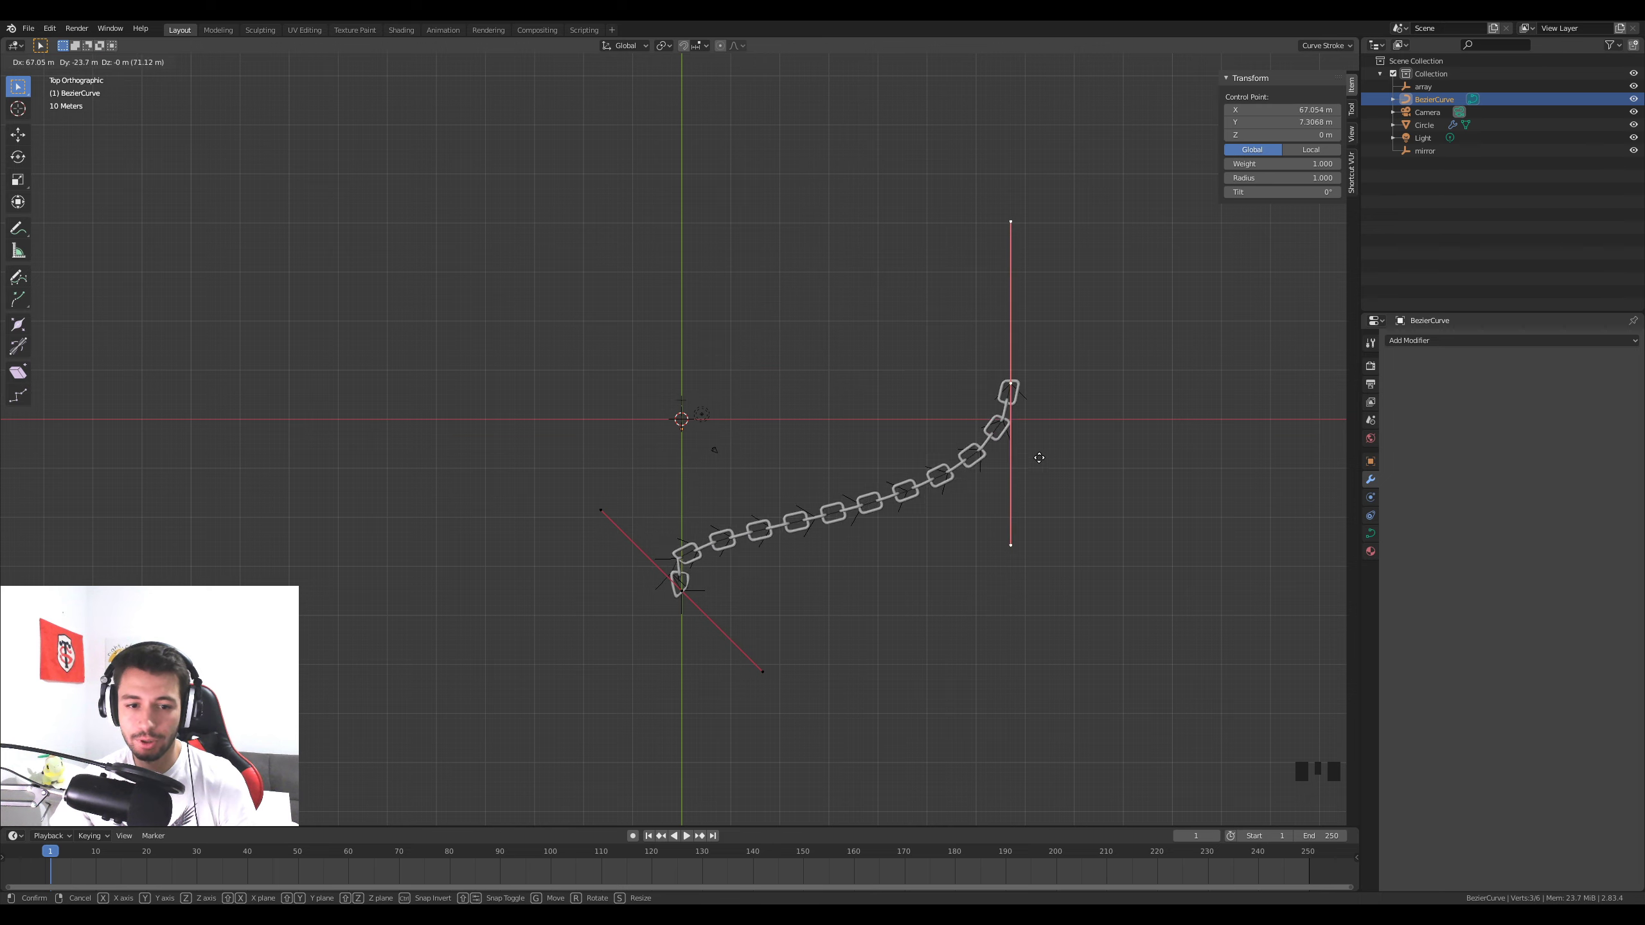
click(478, 353)
Extrude the curve's end to about X 34 m, Y 44 m with rotated handles, and extend it upward along Z
key(e)
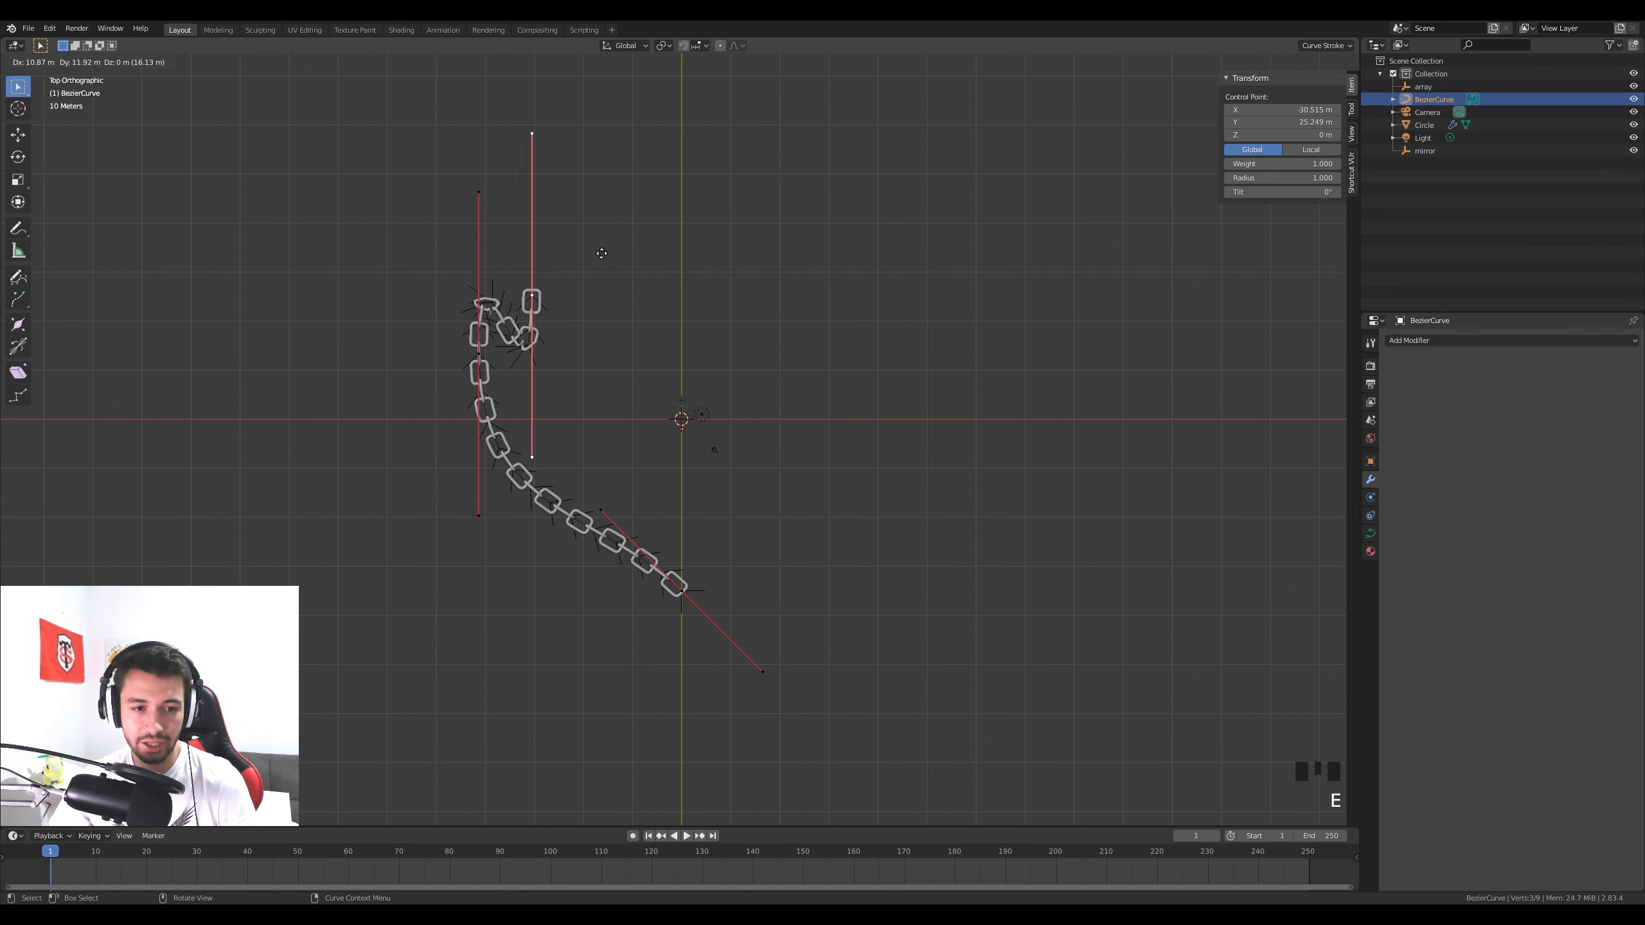
click(857, 195)
key(r)
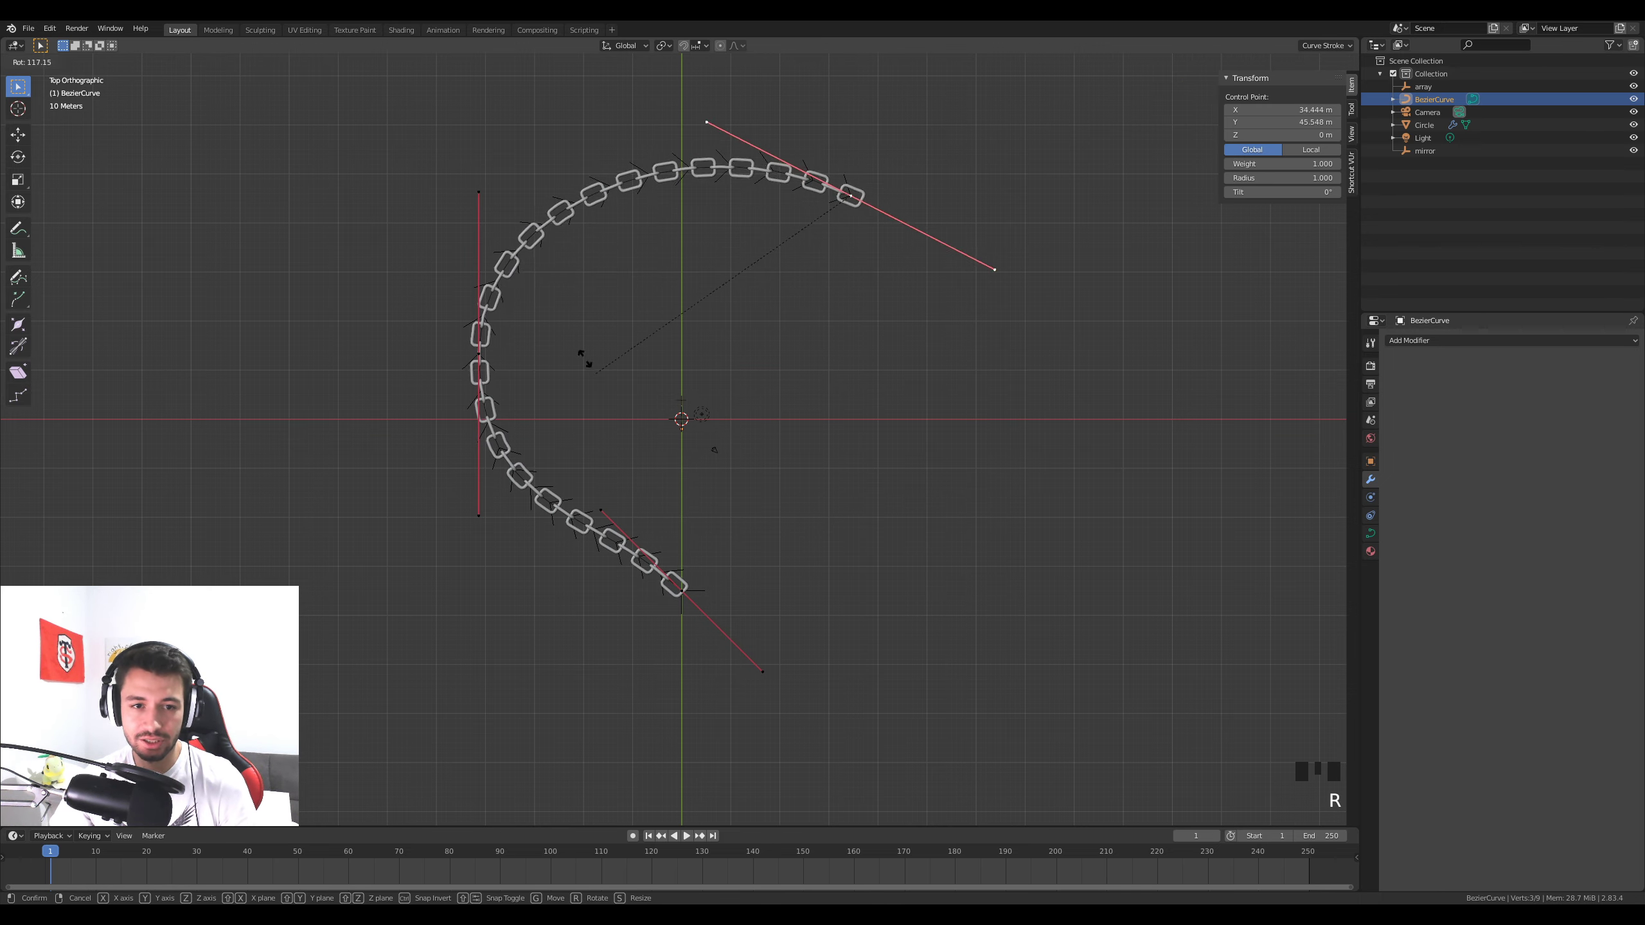
click(893, 413)
middle_drag(893, 413, 812, 465)
key(Tab)
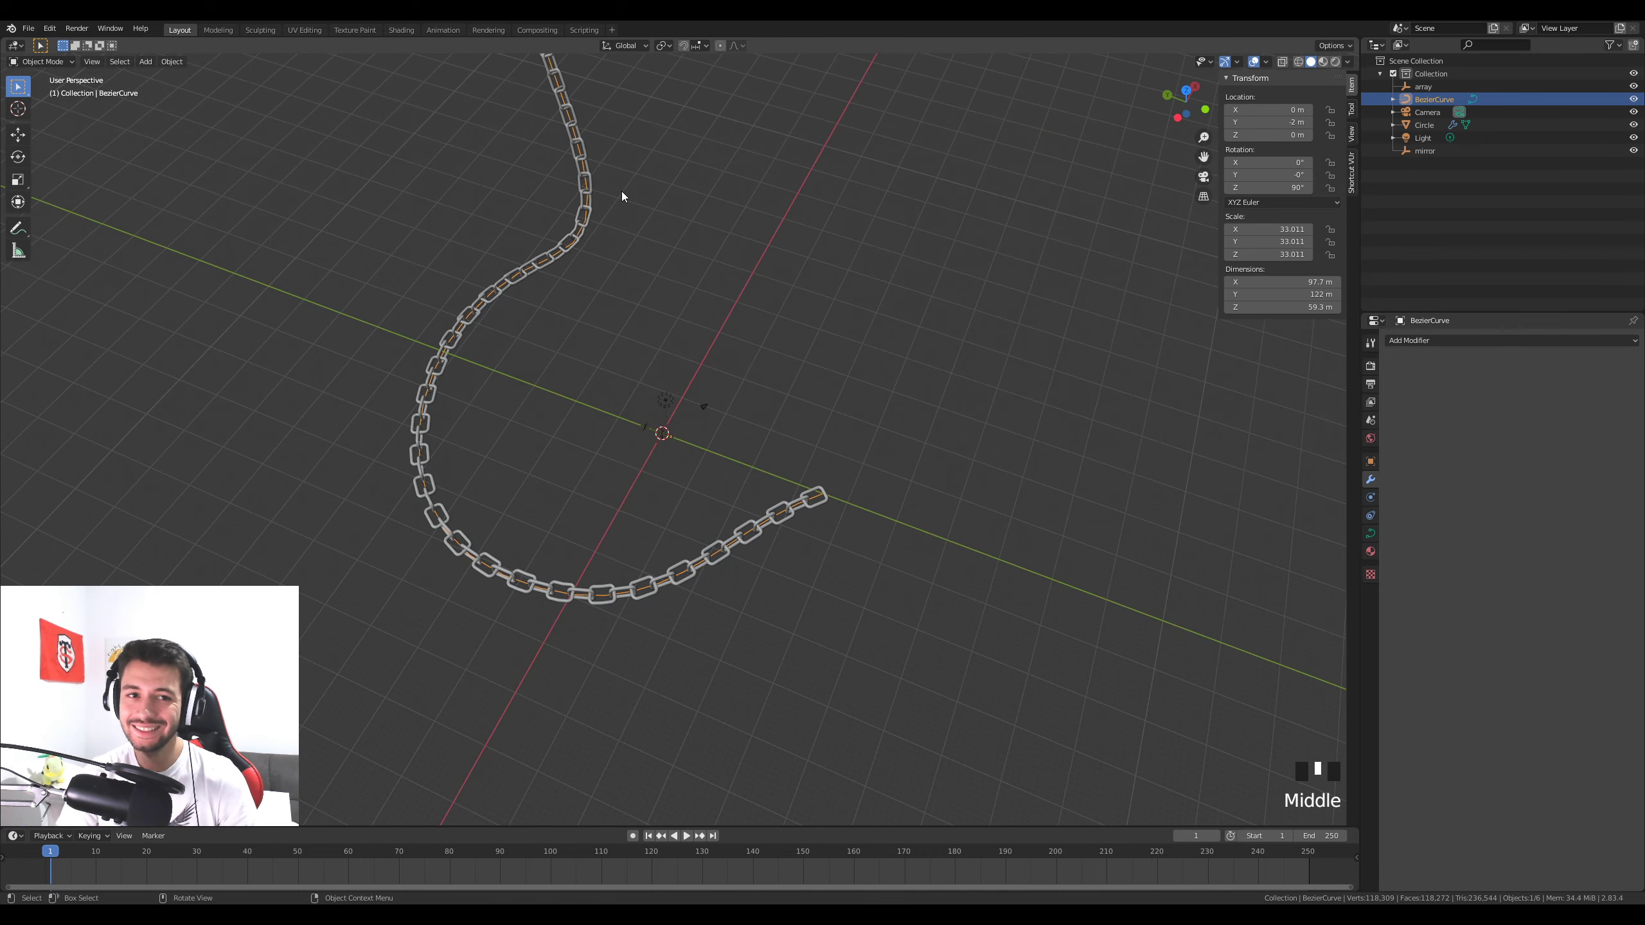
Set the Bezier curve's preview resolution U to 60 for a smoother chain bend
scroll(622, 197, down, 2)
middle_drag(774, 357, 742, 318)
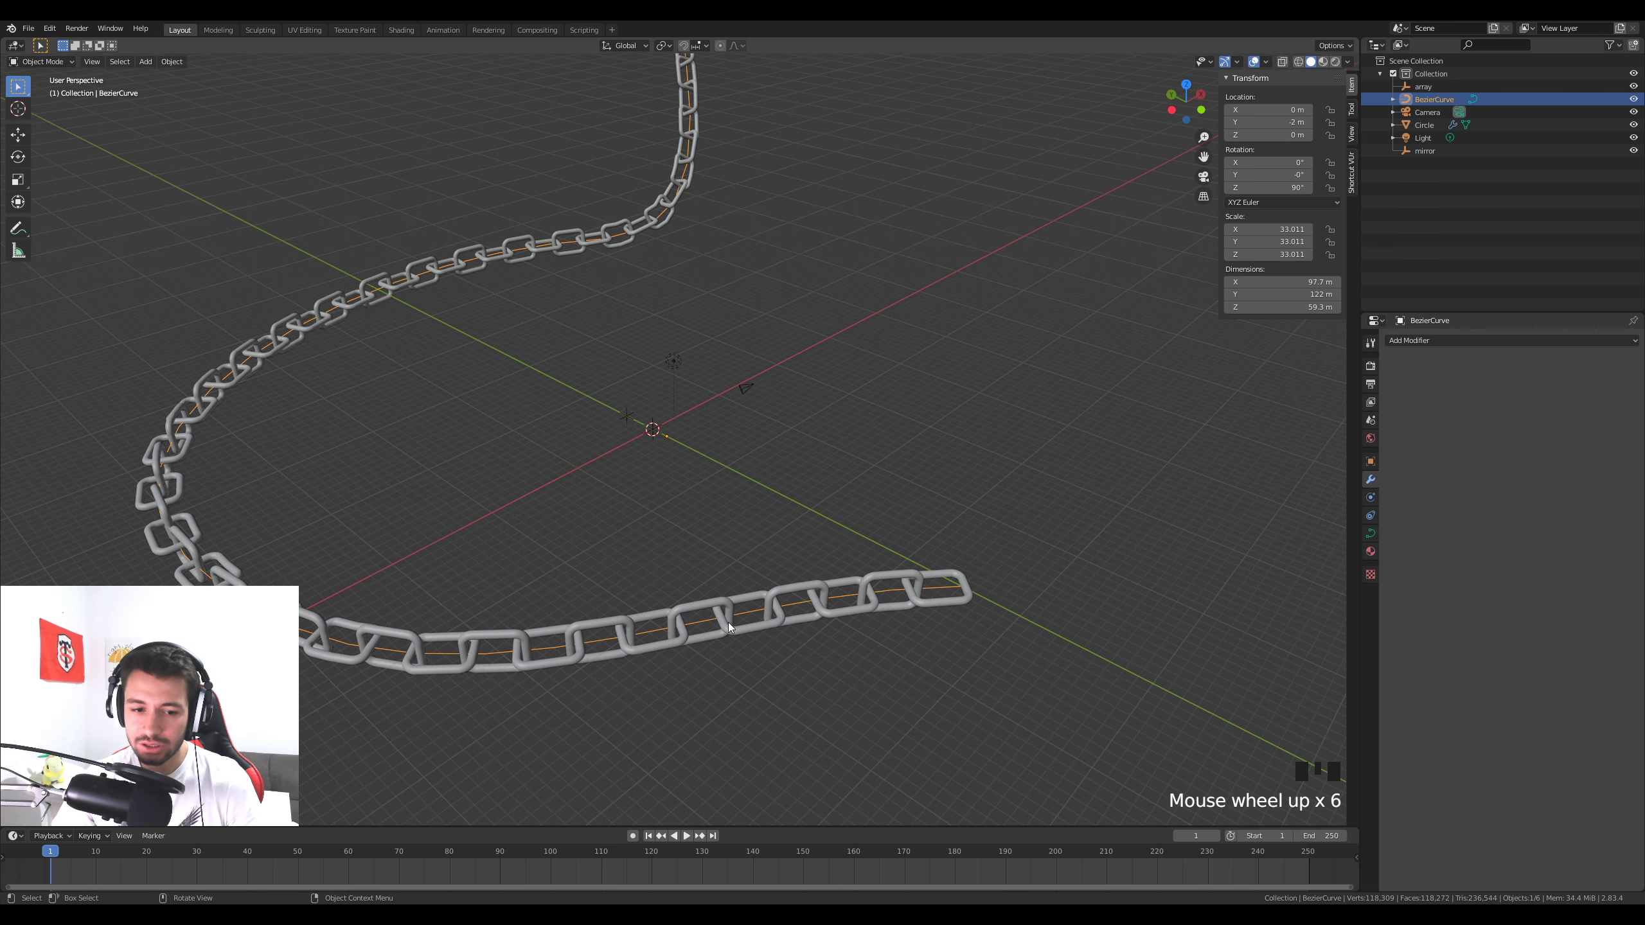
click(507, 651)
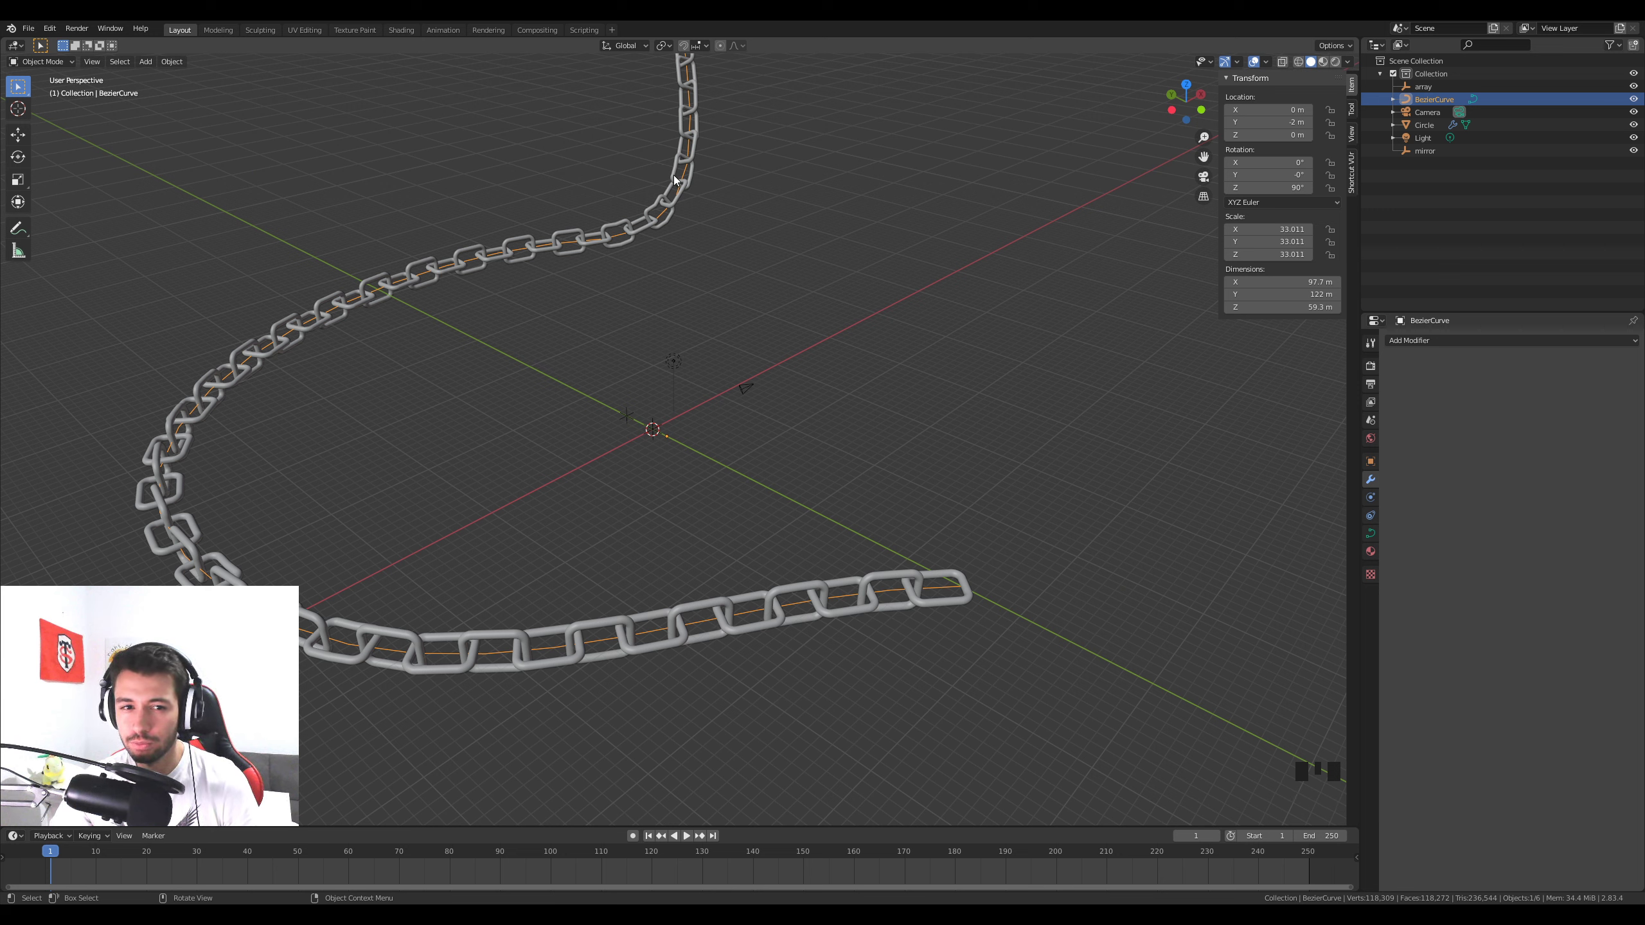
click(1371, 533)
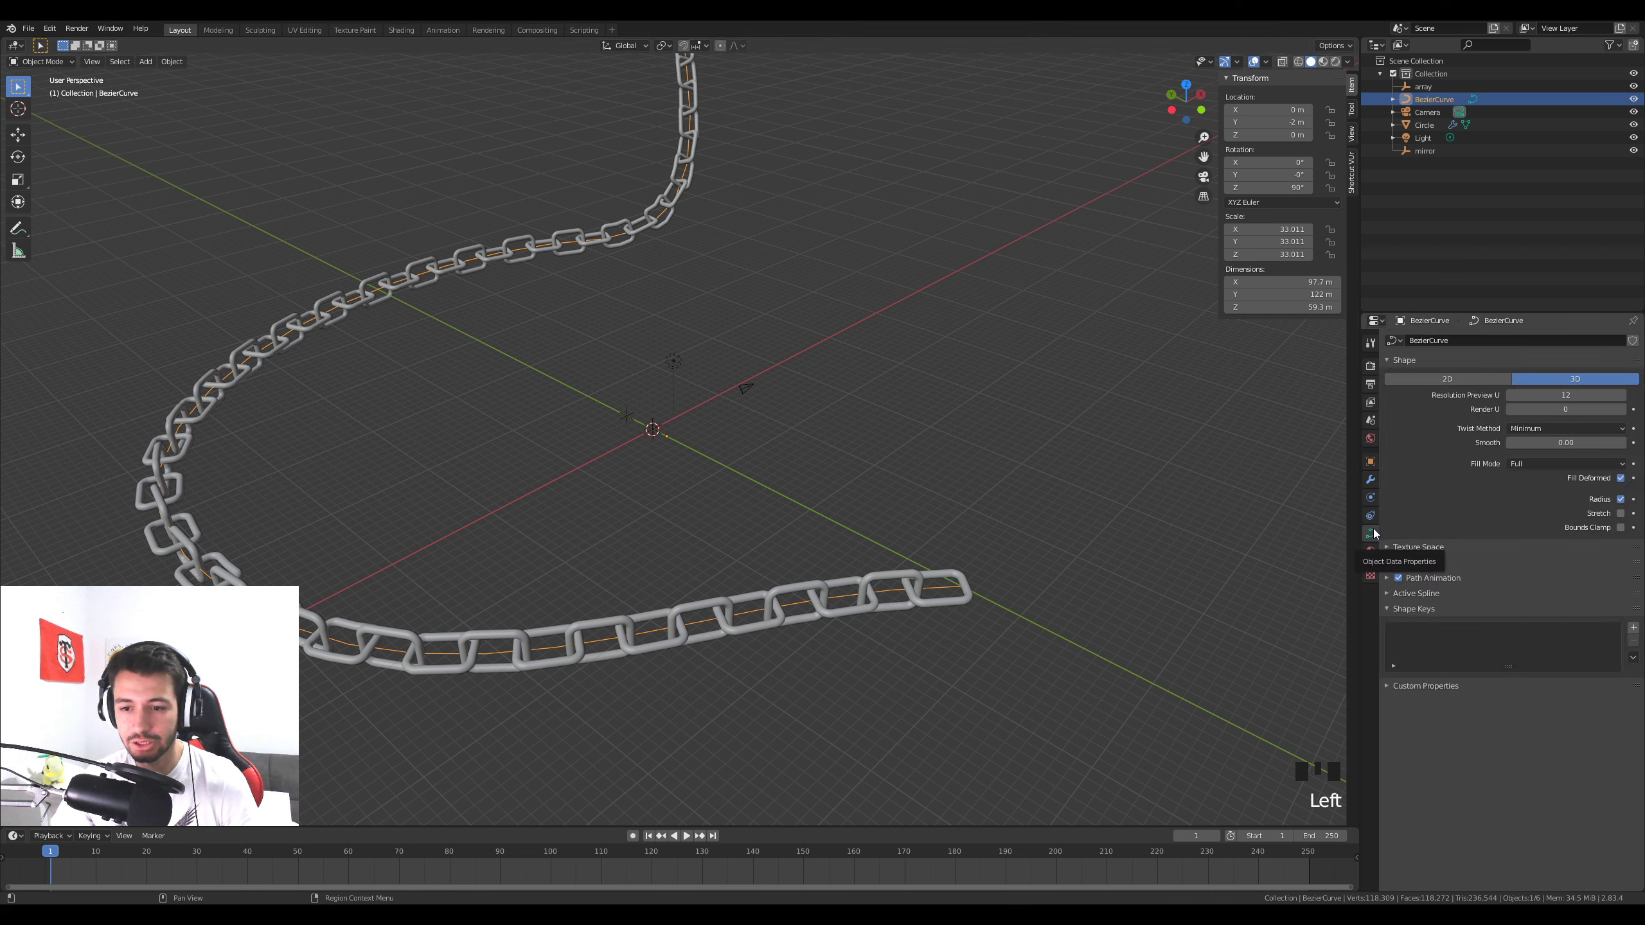
click(1561, 395)
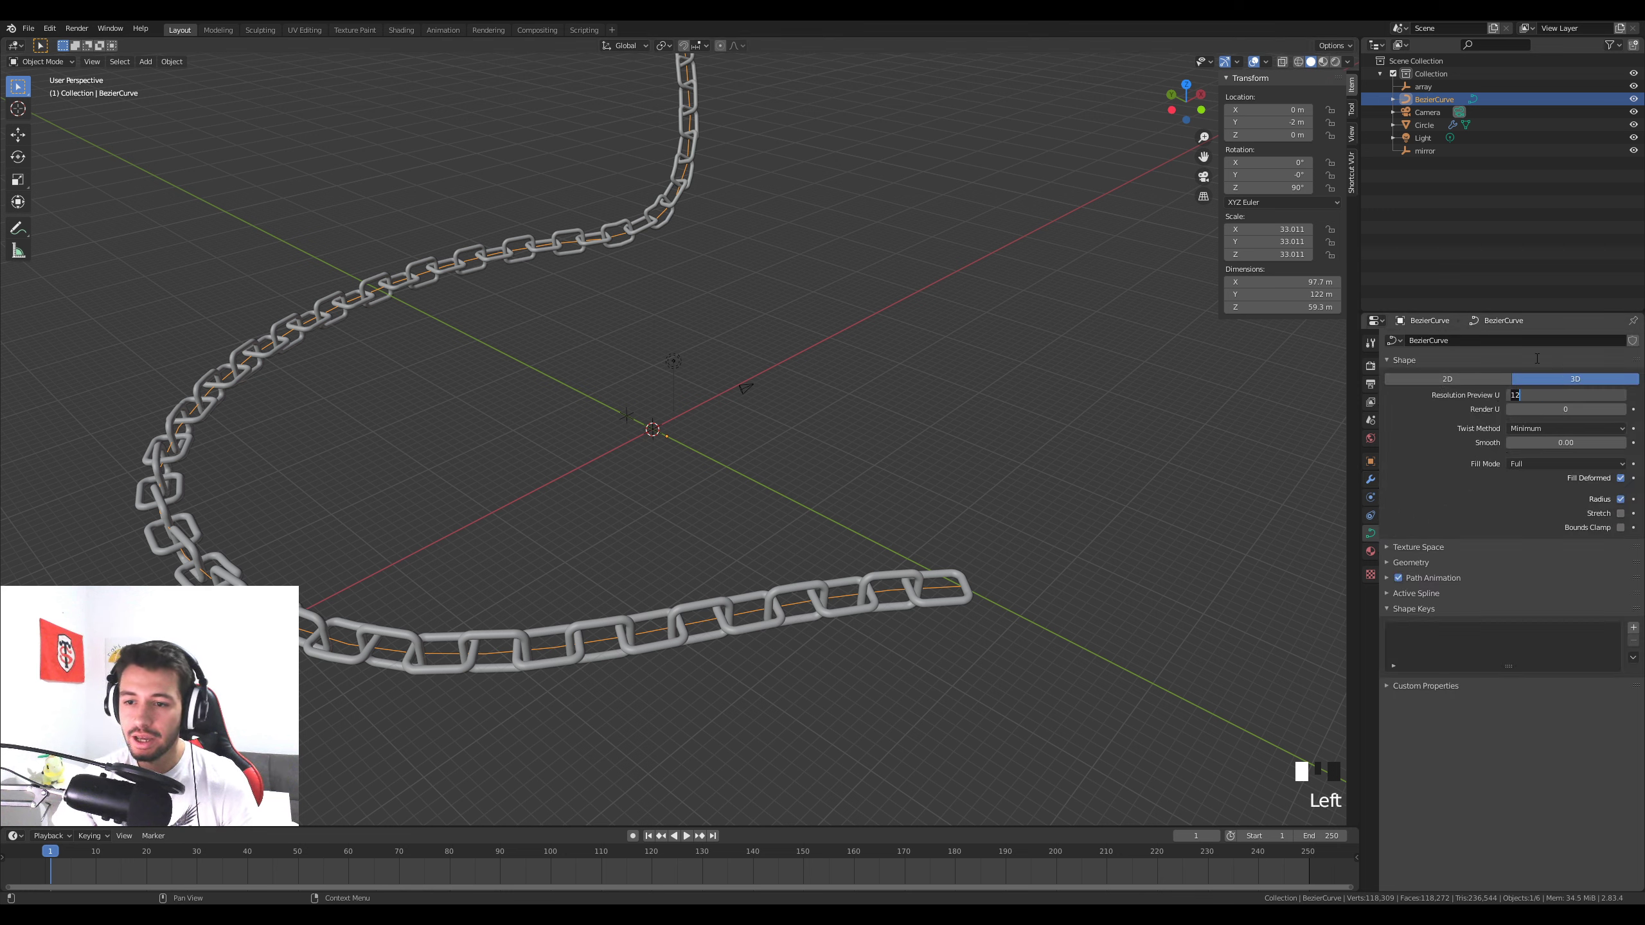
text(60)
key(Return)
Add a new material to the chain and switch the viewport to material preview shading
scroll(582, 396, down, 4)
mouse_move(583, 395)
middle_down()
mouse_move(829, 434)
mouse_move(566, 393)
middle_up()
scroll(565, 393, up, 4)
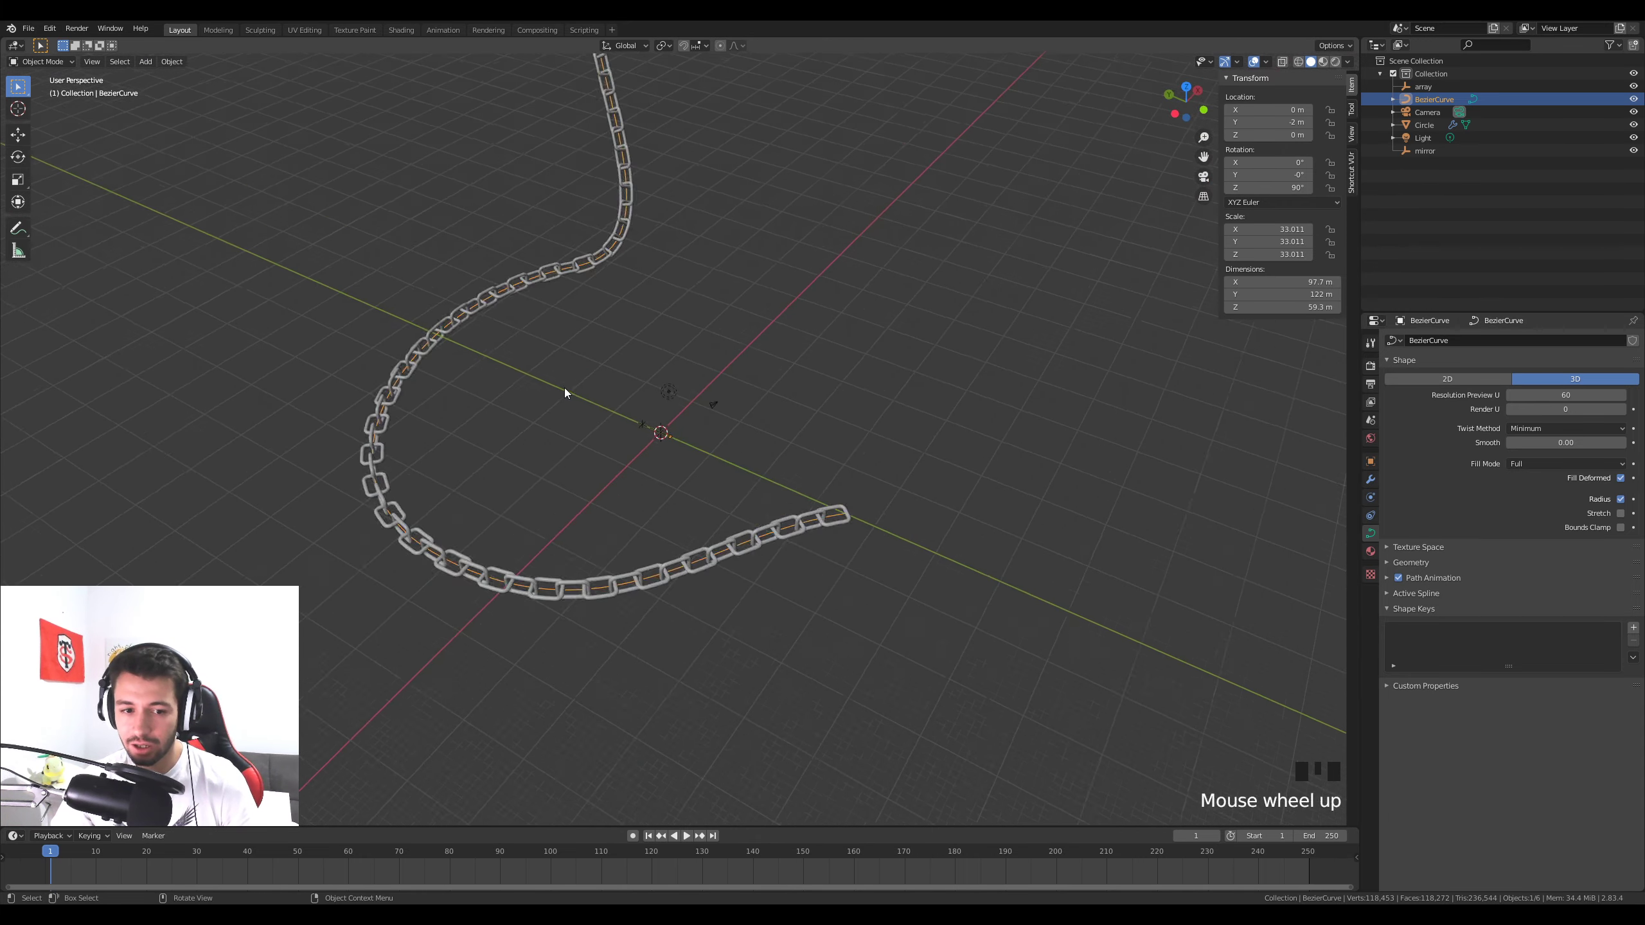
click(924, 581)
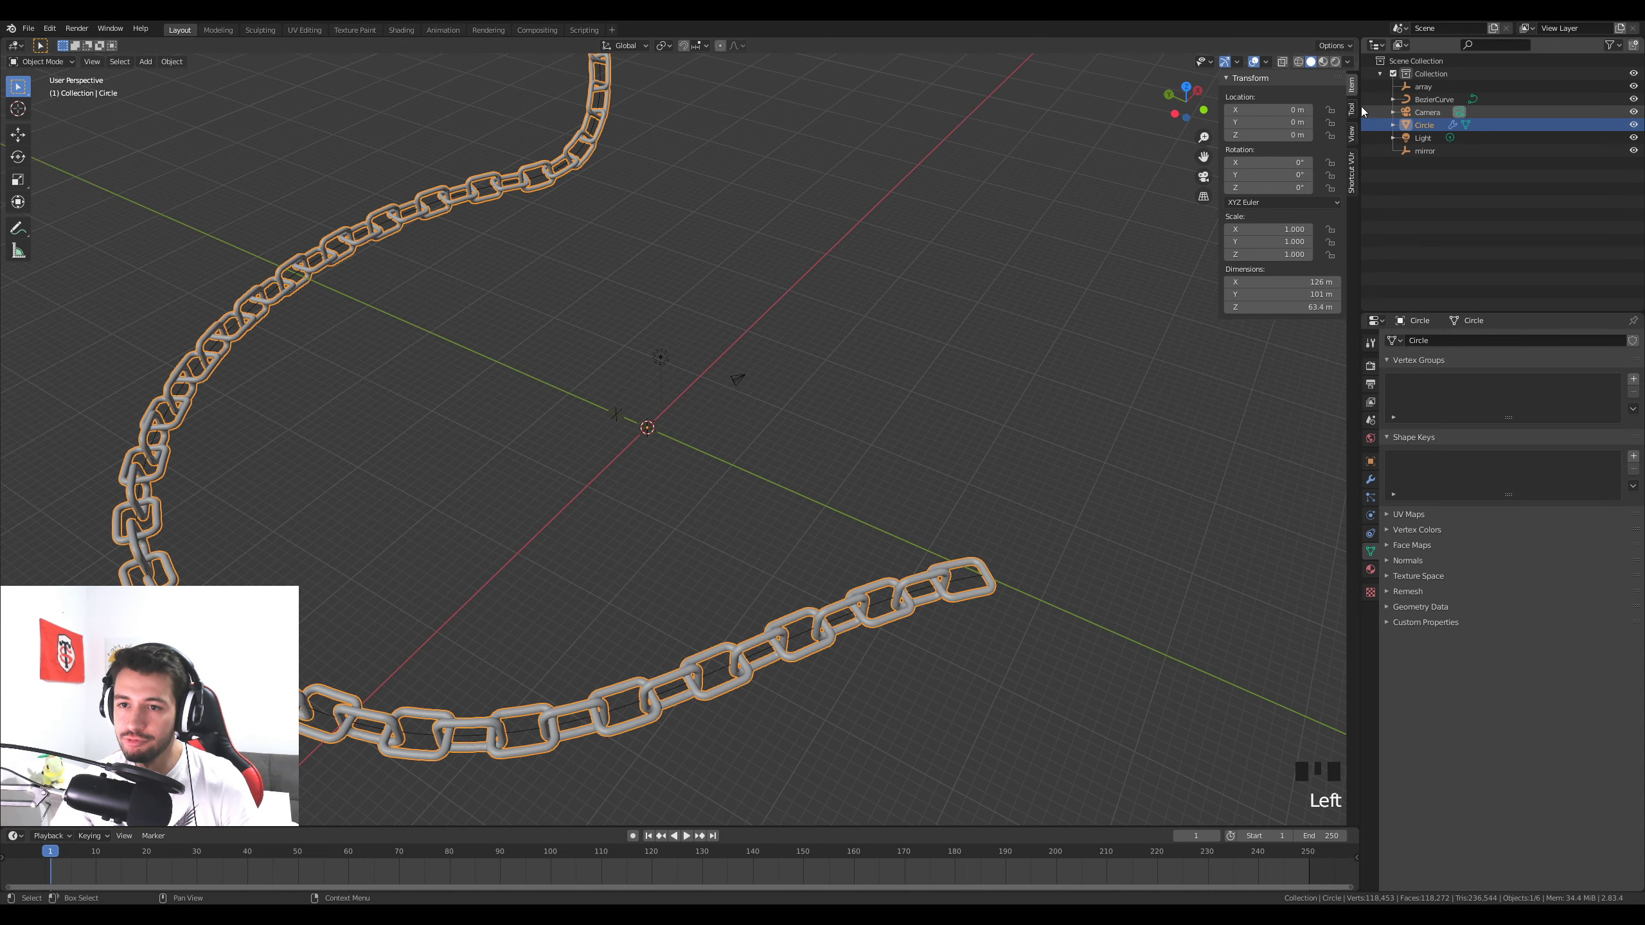
drag(1360, 311, 1143, 316)
click(1152, 569)
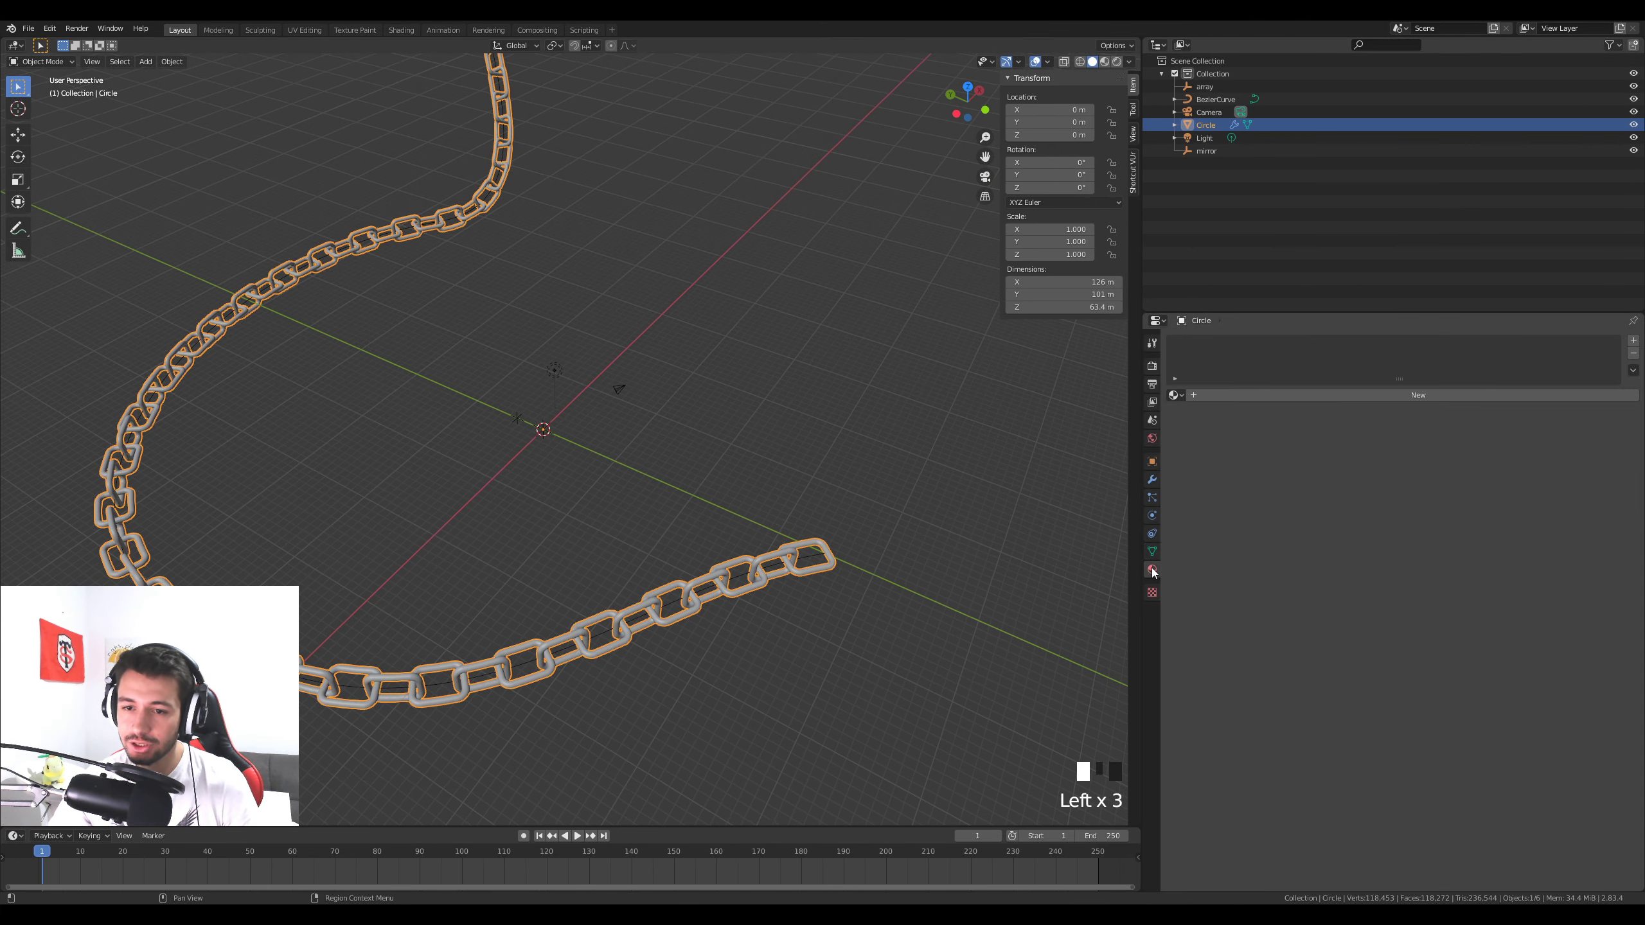
click(1230, 397)
click(1104, 61)
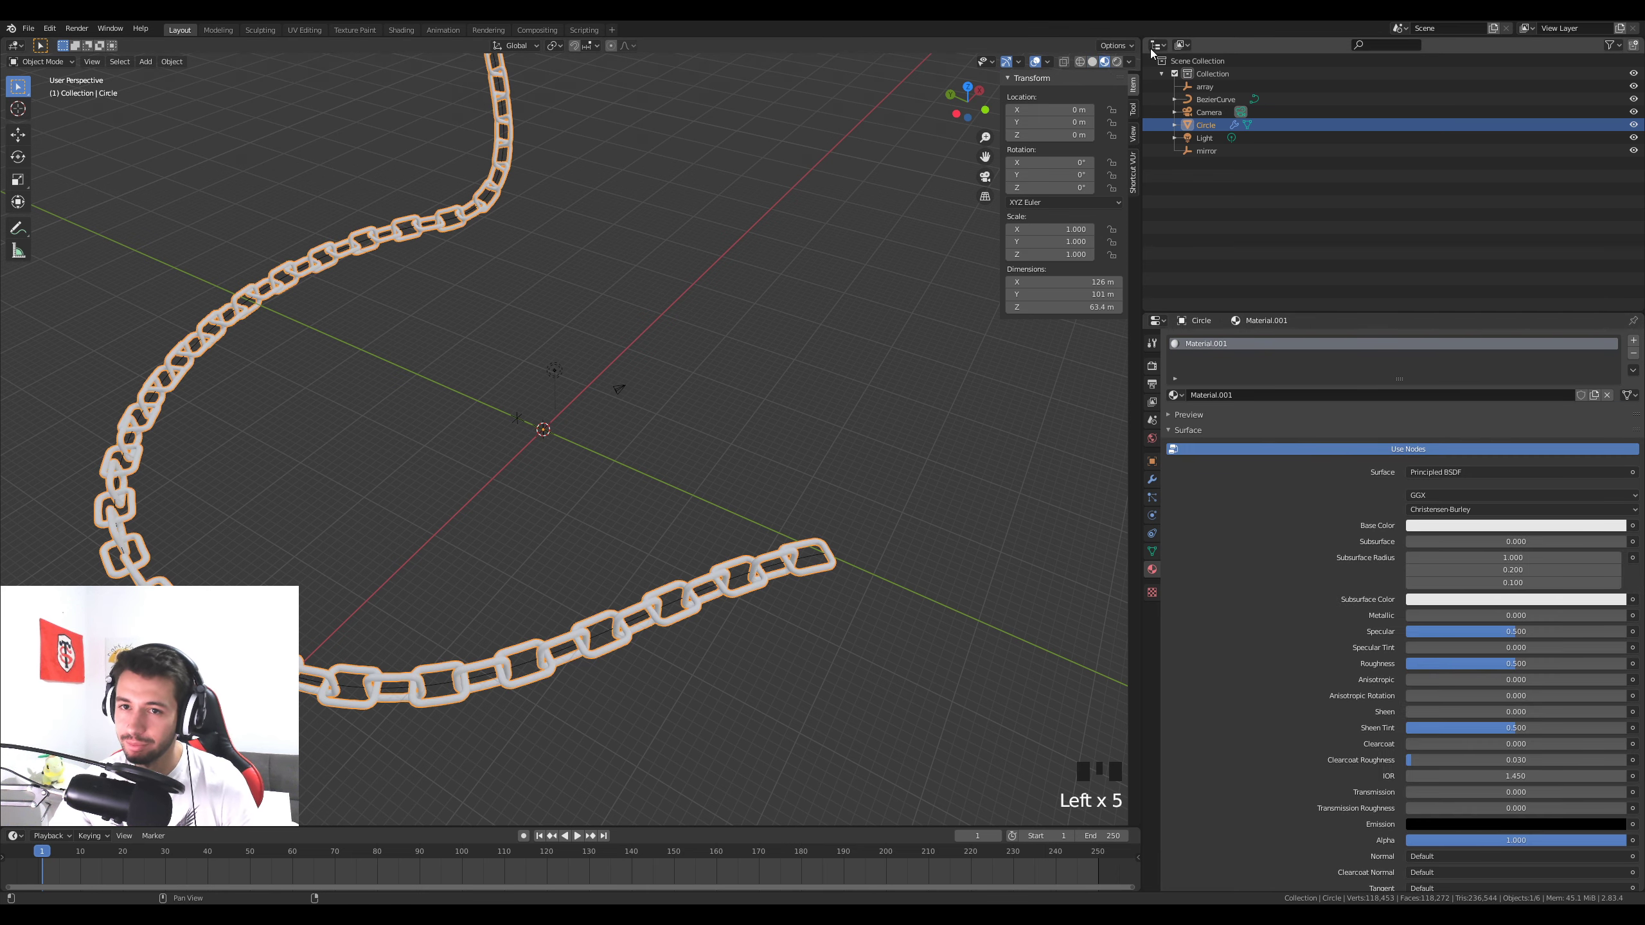
Replace the Outliner with the Shader Editor and bring the chain material's nodes into view
scroll(1011, 401, up, 3)
middle_drag(1012, 401, 910, 492)
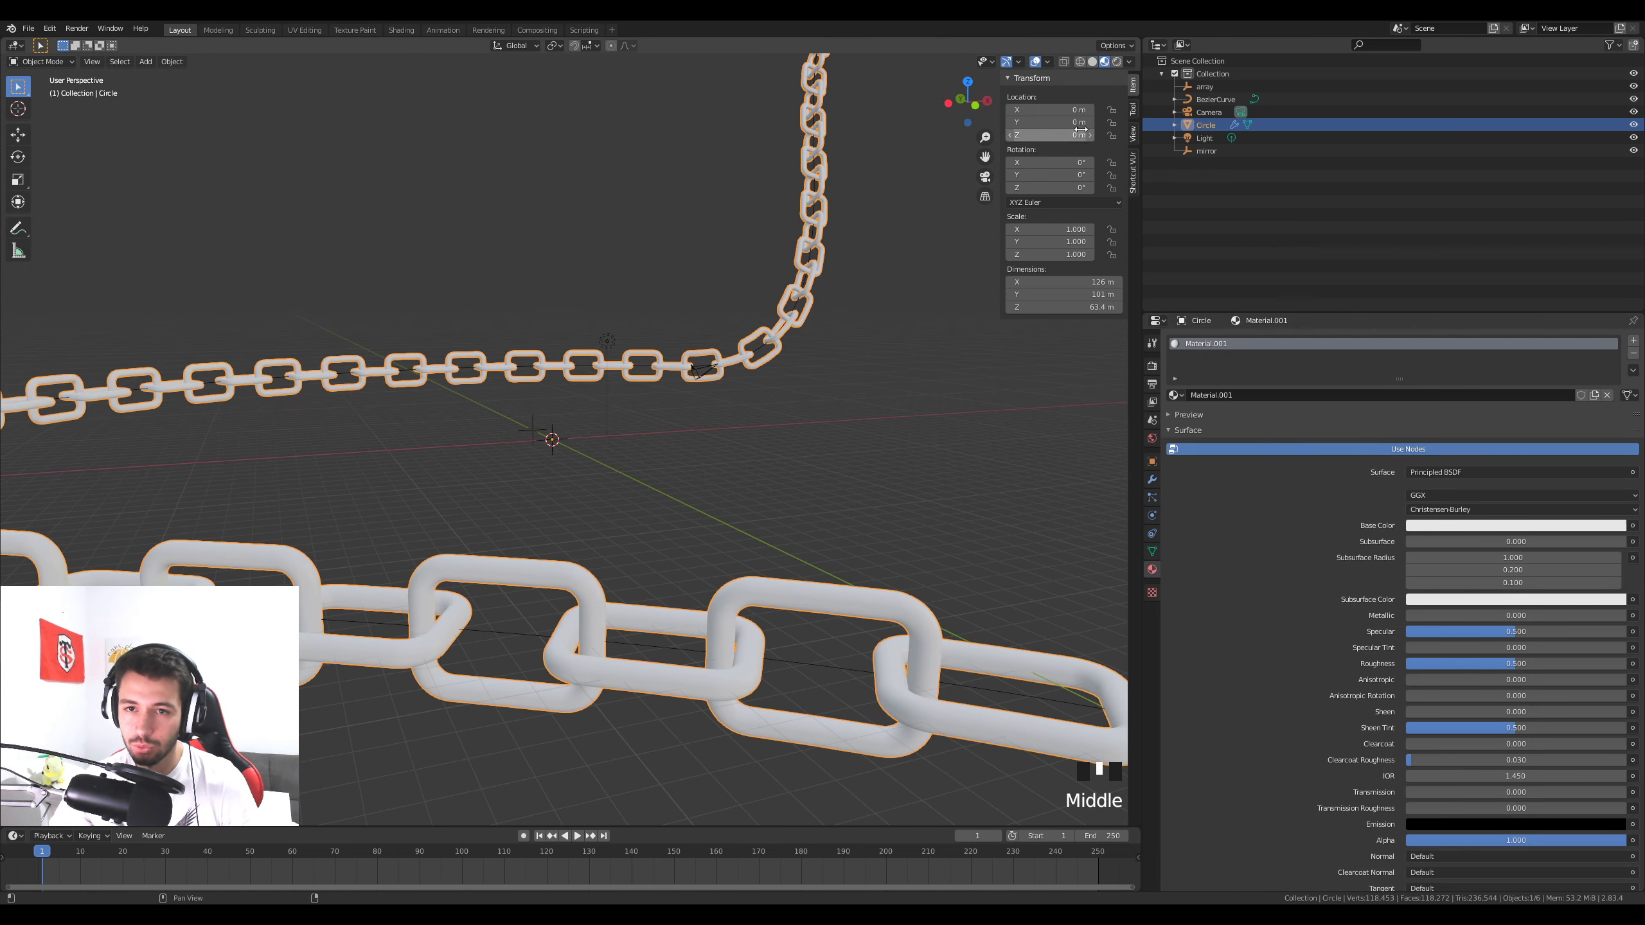
click(1158, 45)
click(1191, 129)
middle_drag(1469, 271, 1380, 159)
Set the chain material's Metallic to 1.000 and Roughness to about 0.159, enlarging the node area
scroll(1380, 159, up, 7)
drag(1289, 132, 1349, 132)
drag(1263, 312, 1263, 522)
scroll(1242, 265, up, 10)
drag(1242, 239, 1182, 239)
Review the chain's modifier stack and collapse the Array and Curve modifiers
middle_drag(777, 625, 495, 630)
scroll(752, 619, down, 2)
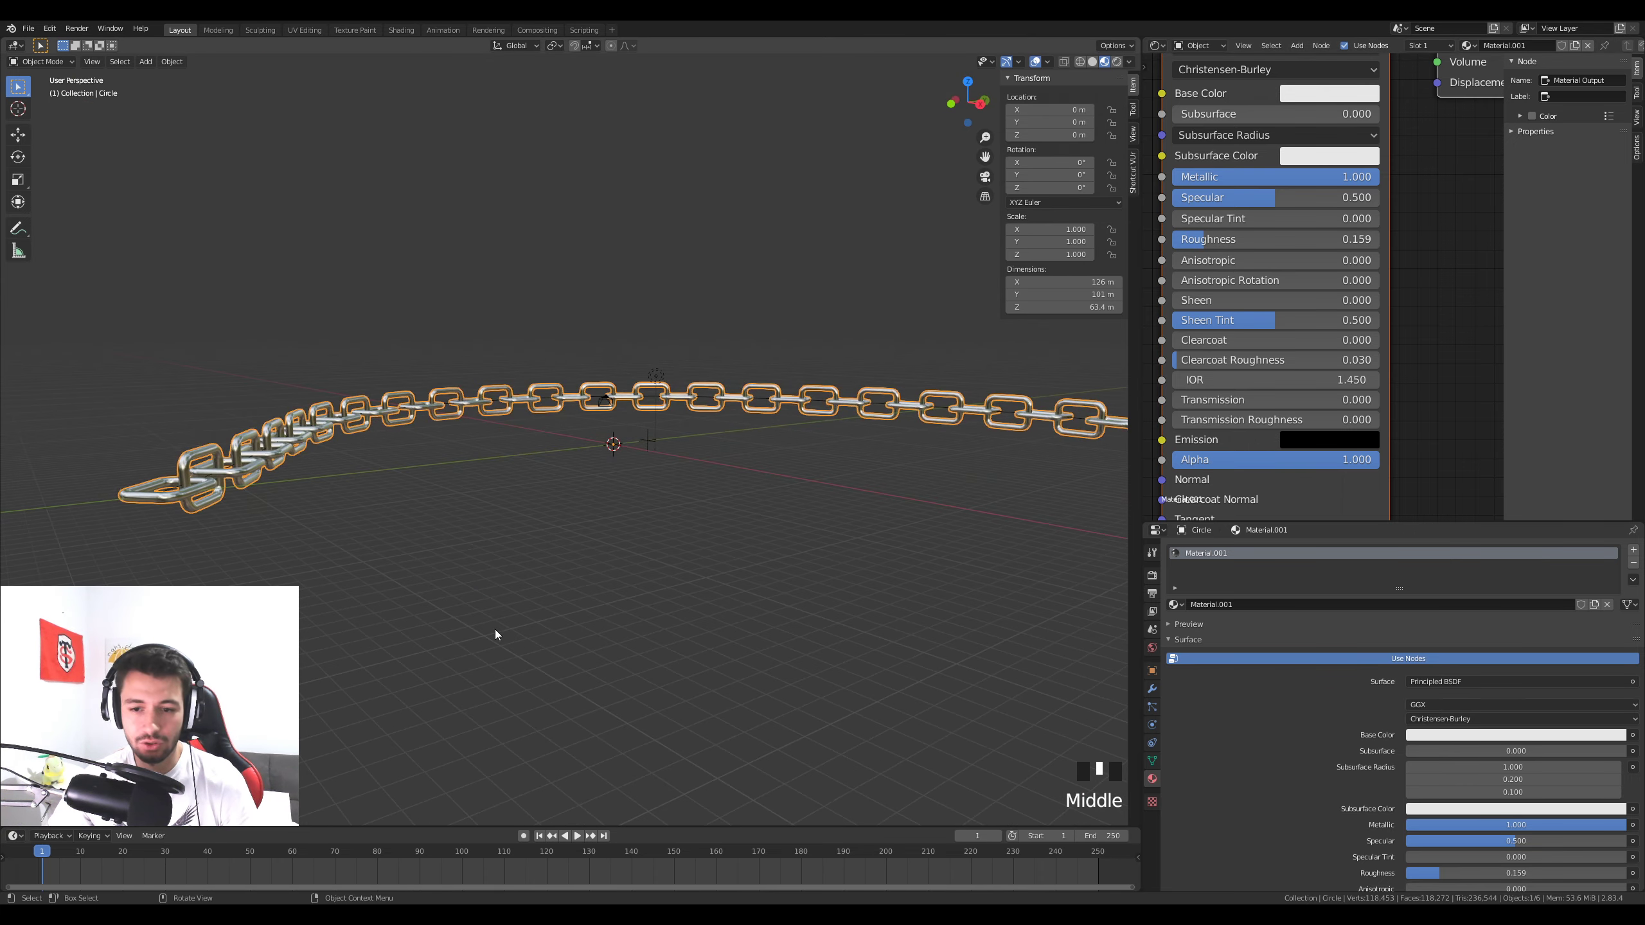
scroll(369, 468, down, 2)
click(1152, 688)
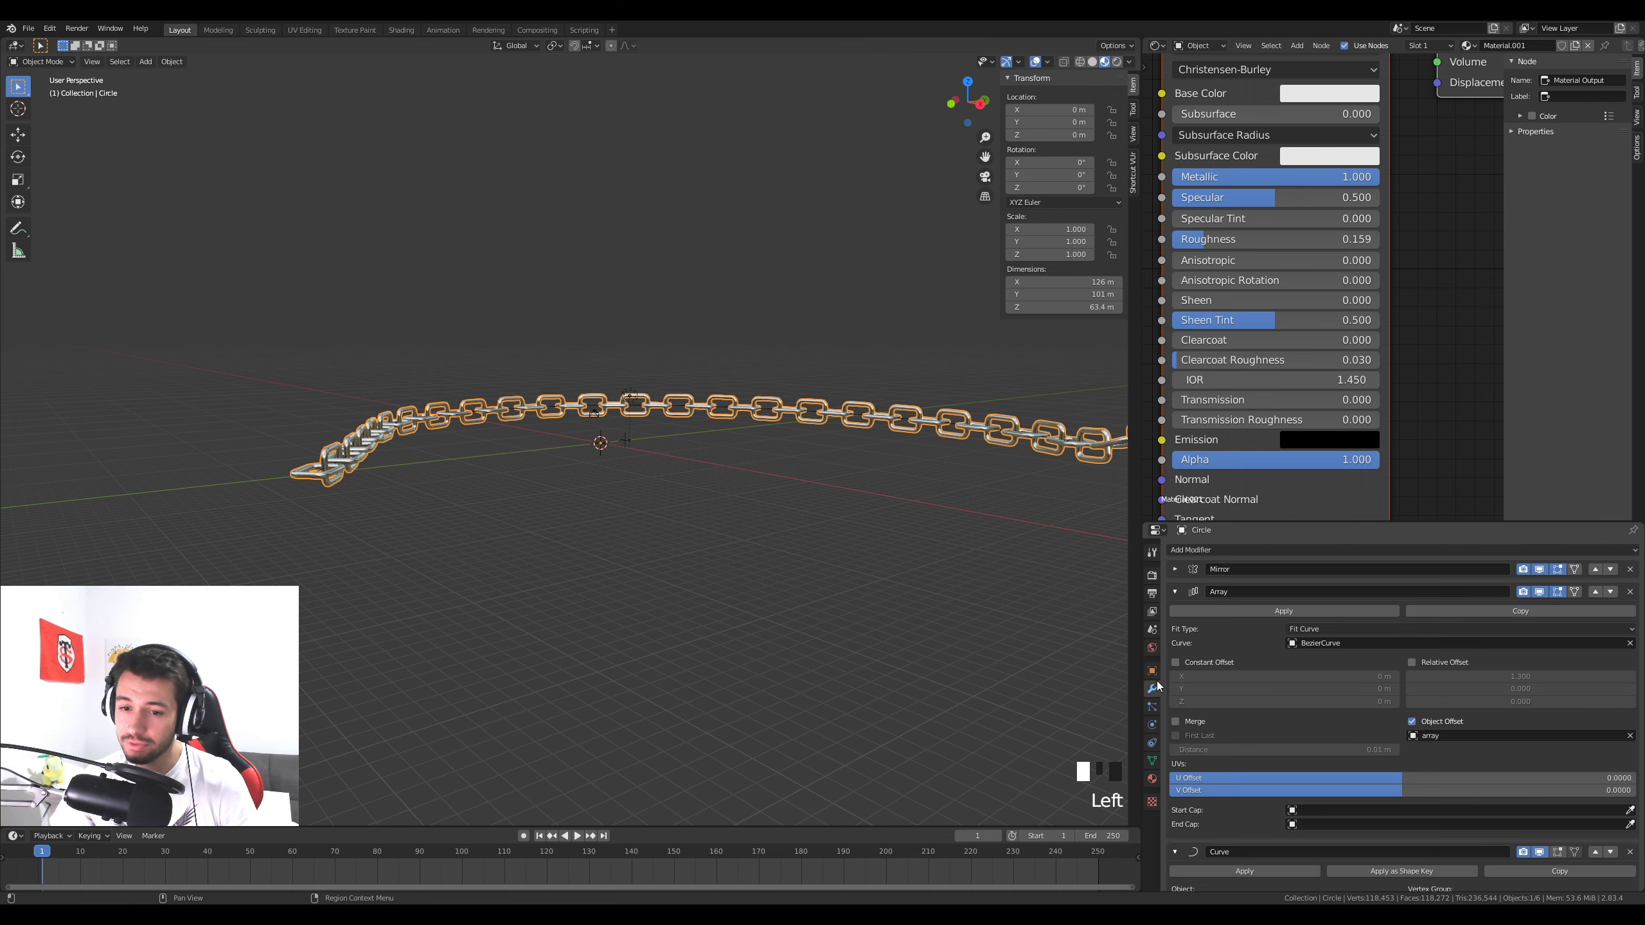
click(1176, 593)
click(1177, 614)
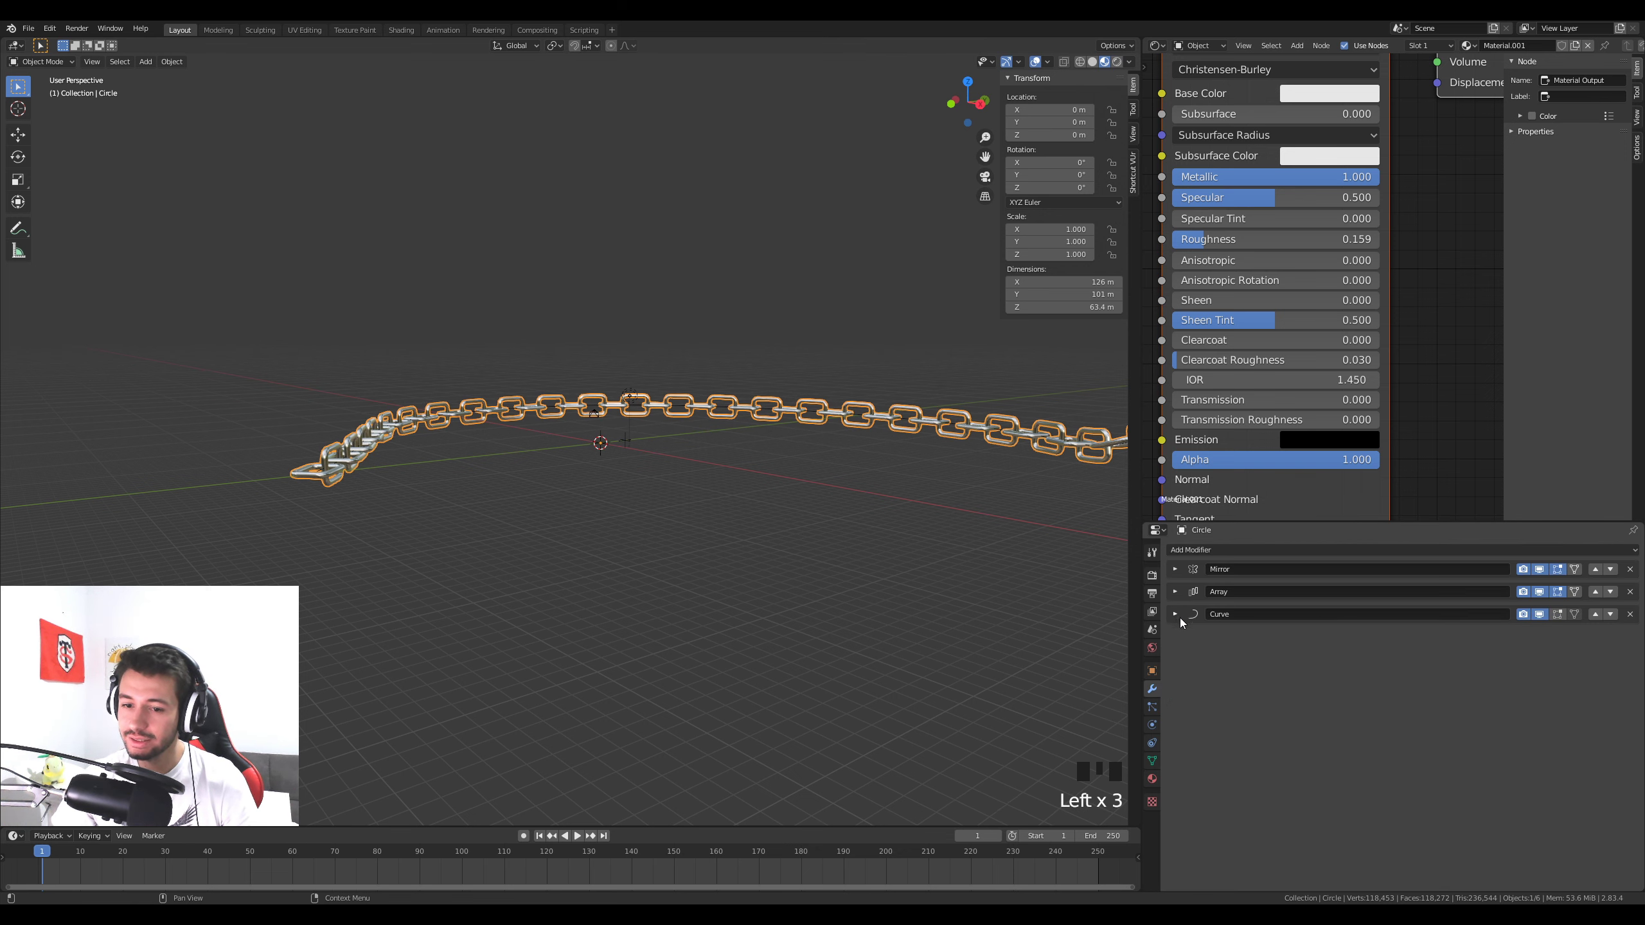
Examine the base link mesh in Edit Mode and the complete chain along the curve in Object Mode
key(Tab)
scroll(810, 552, up, 9)
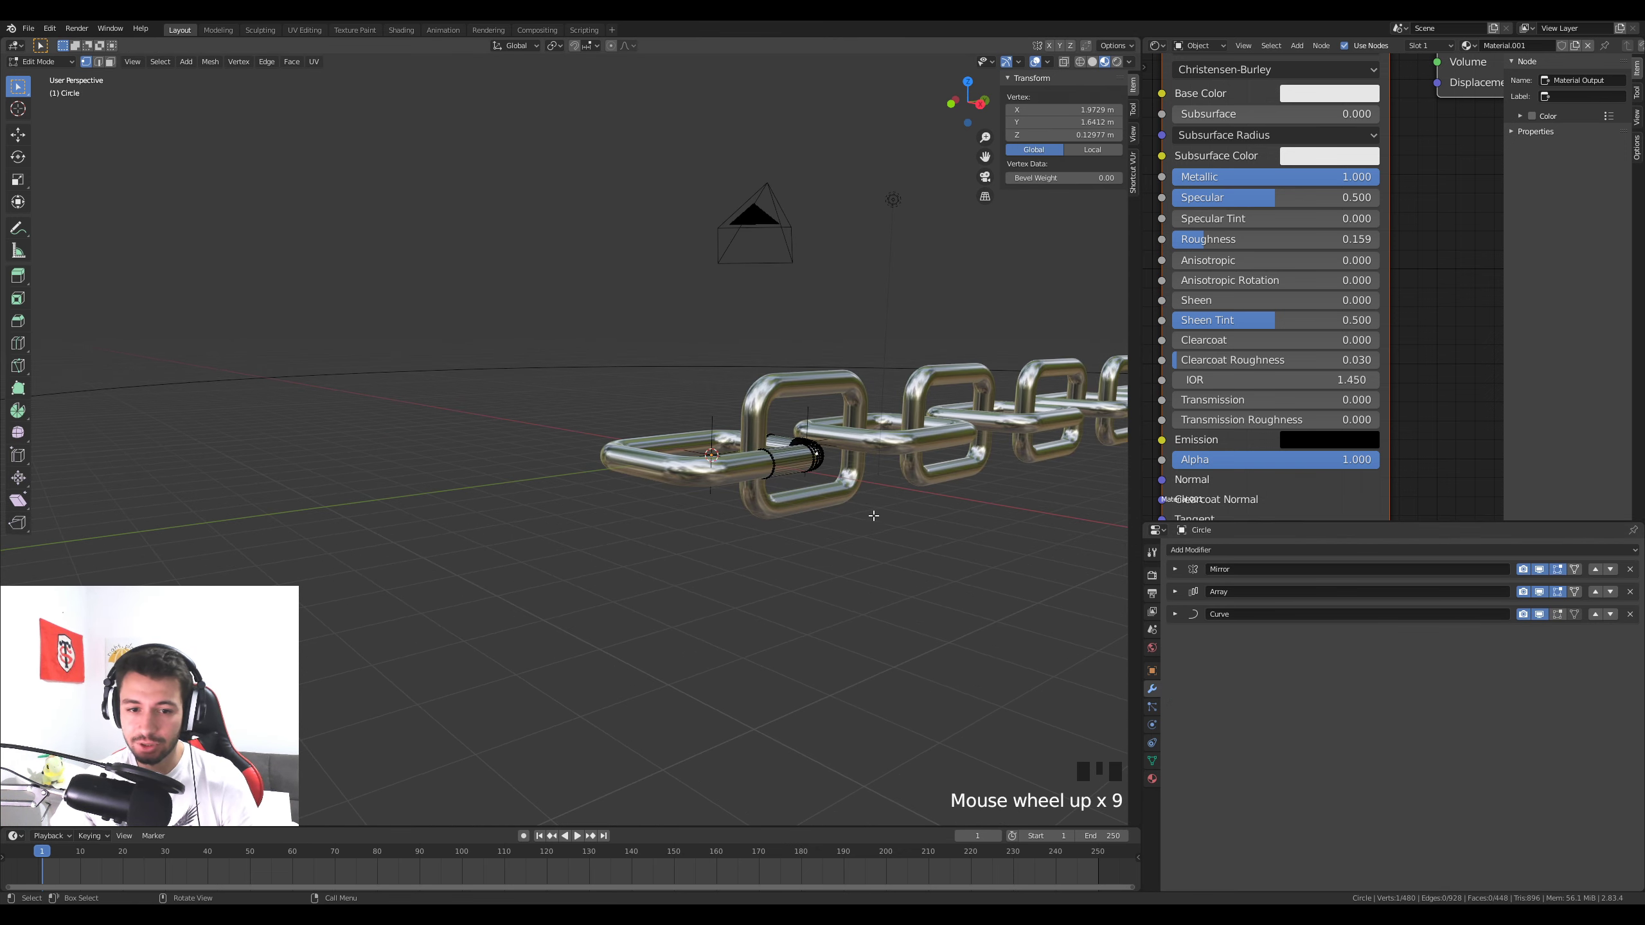
middle_drag(744, 553, 810, 553)
click(909, 532)
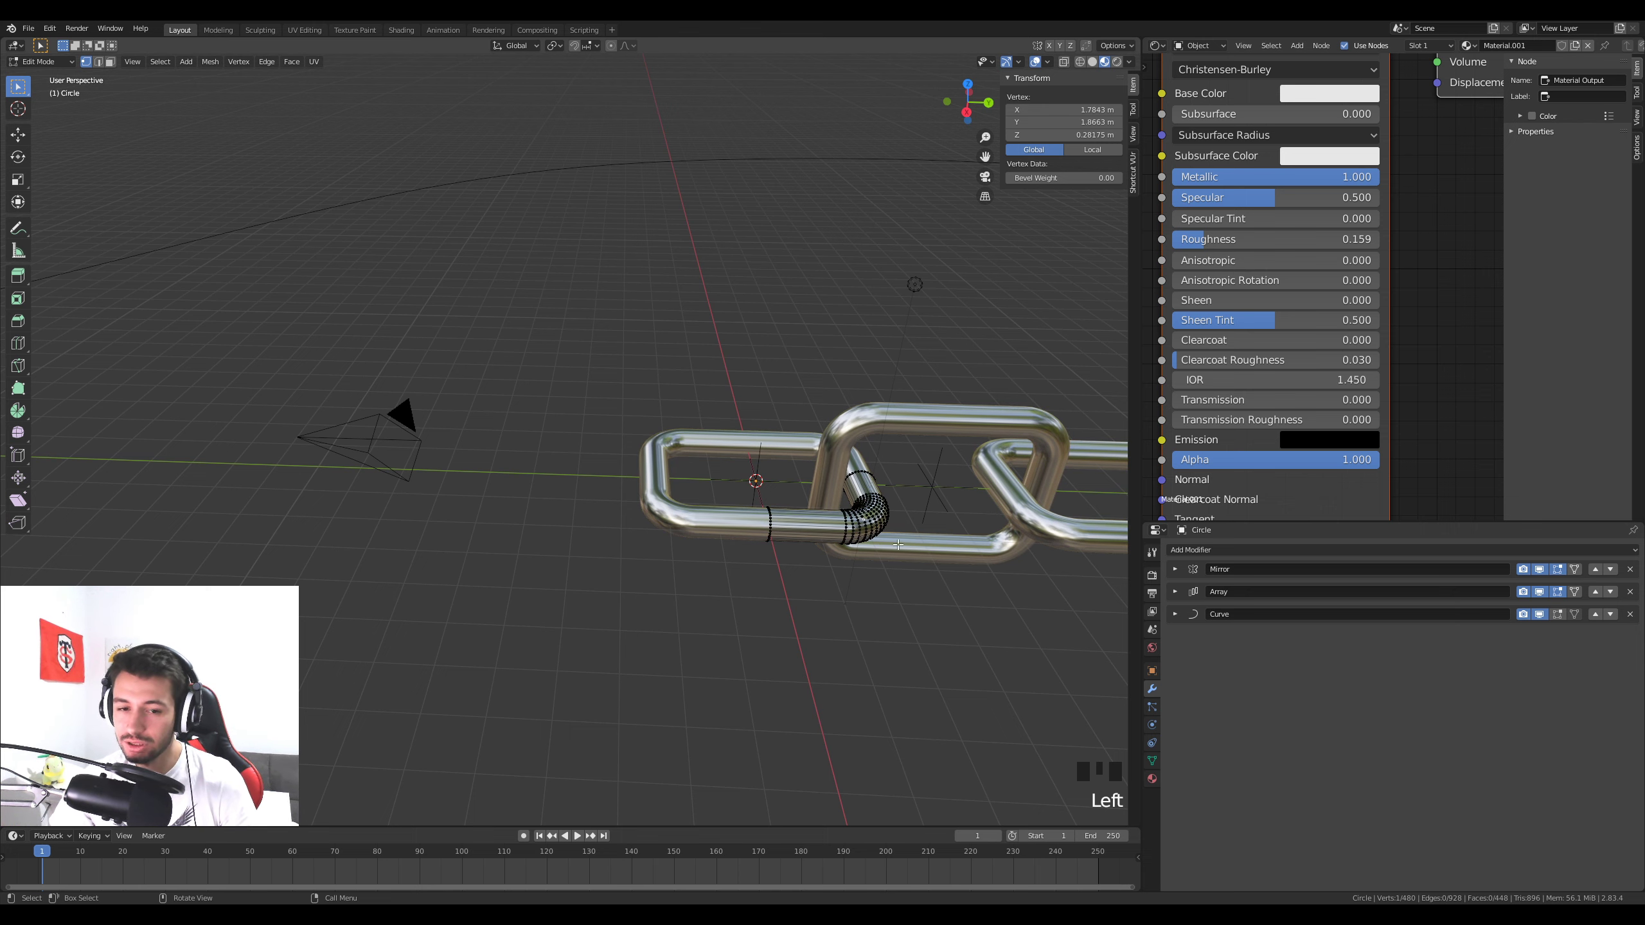
key(Tab)
scroll(892, 491, down, 5)
scroll(939, 535, down, 9)
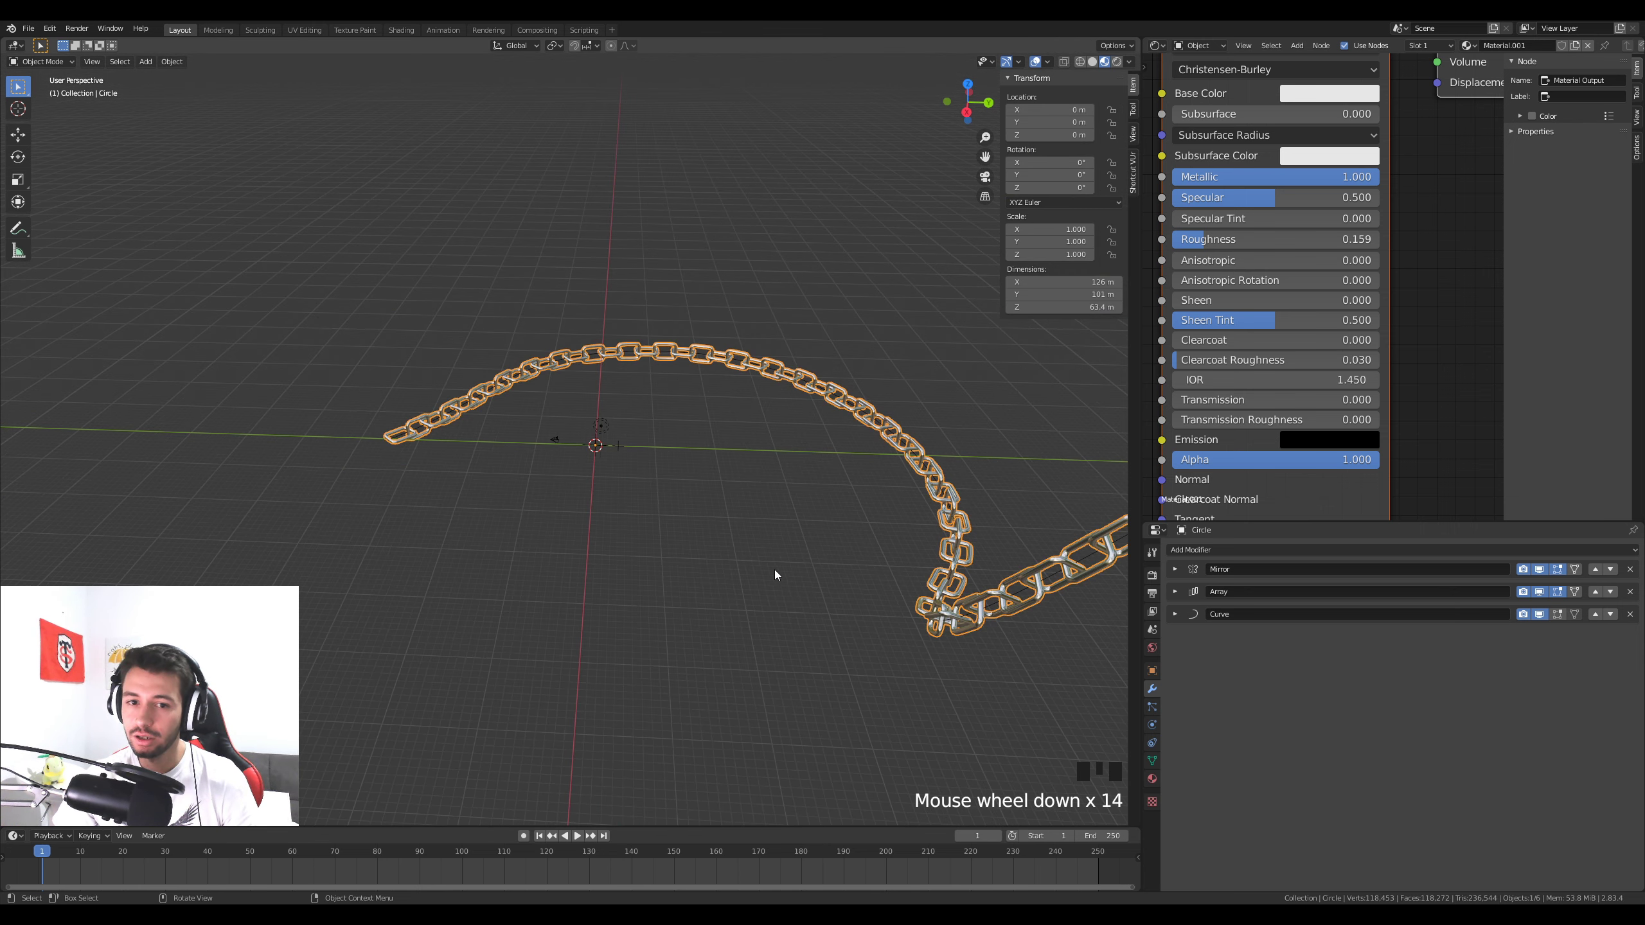
middle_drag(861, 617, 881, 519)
scroll(762, 322, up, 3)
shift+middle_drag(763, 322, 689, 560)
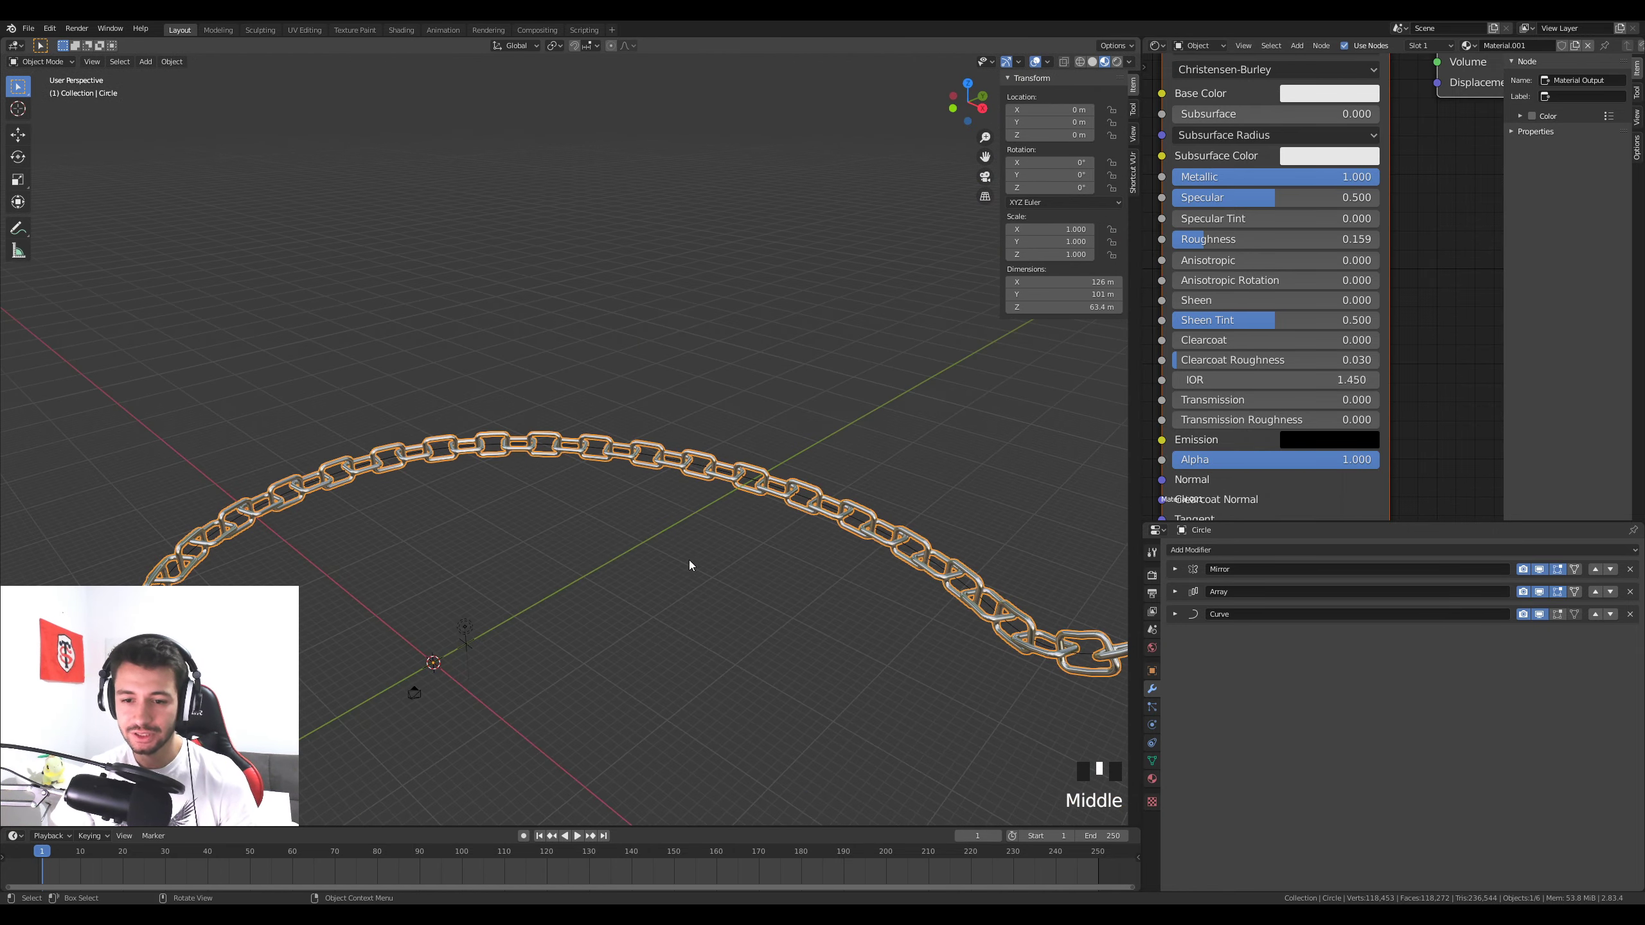
Try the Y, Z and -X deformation axes in the chain's Curve modifier and return it to X
click(1174, 614)
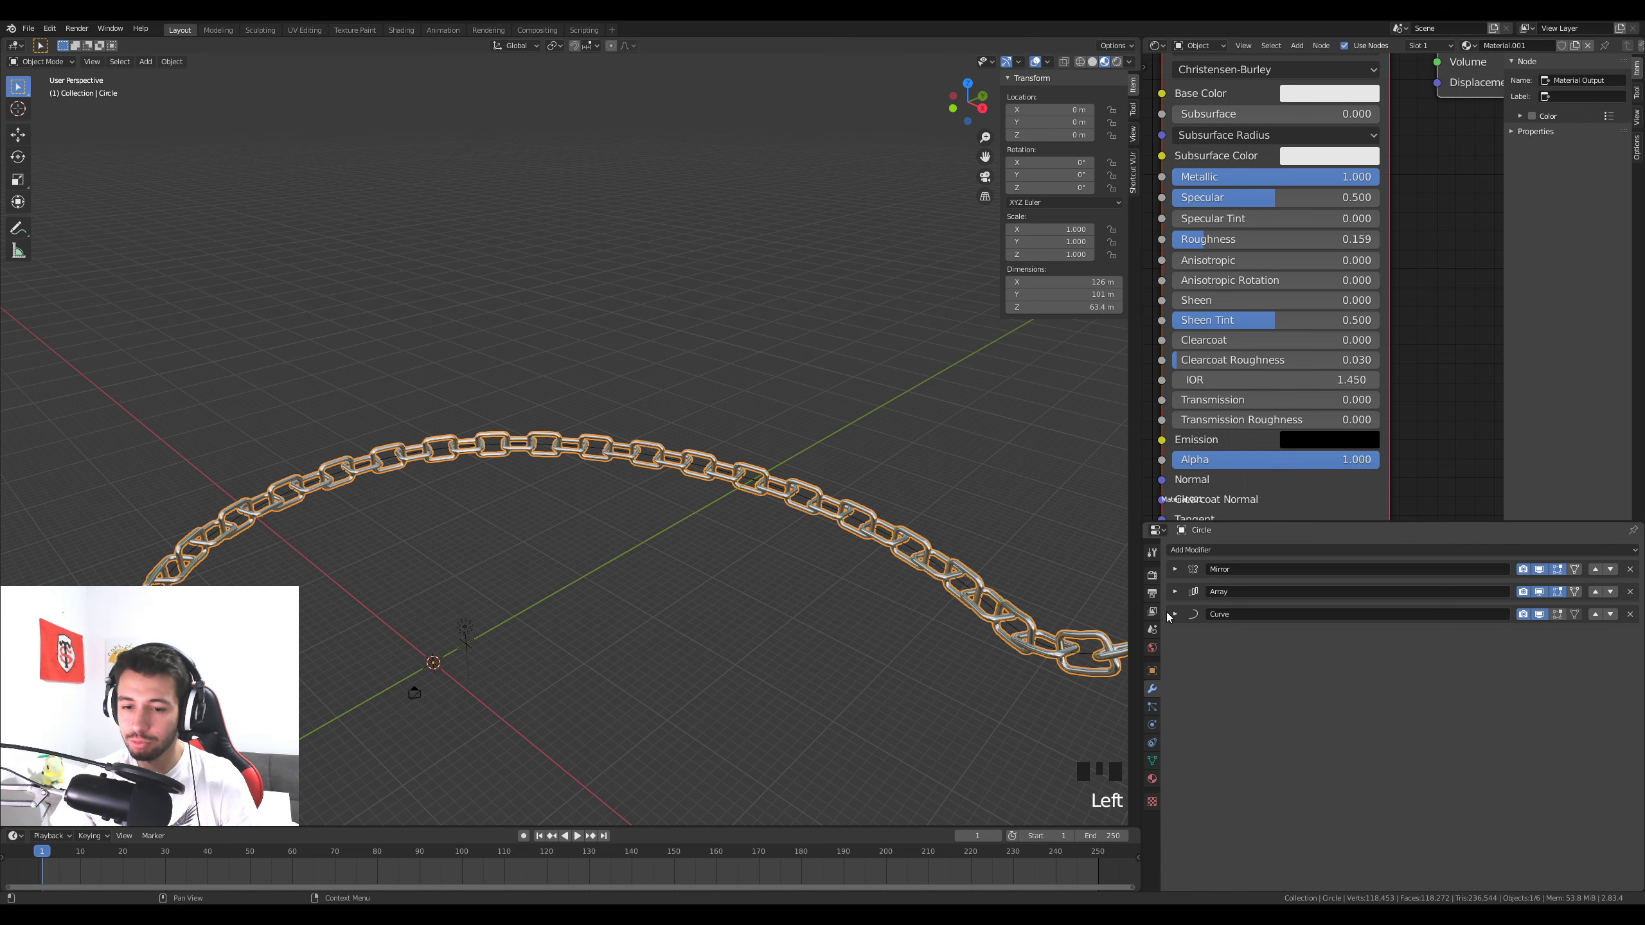
click(1174, 615)
middle_drag(583, 639, 713, 616)
scroll(713, 616, down, 2)
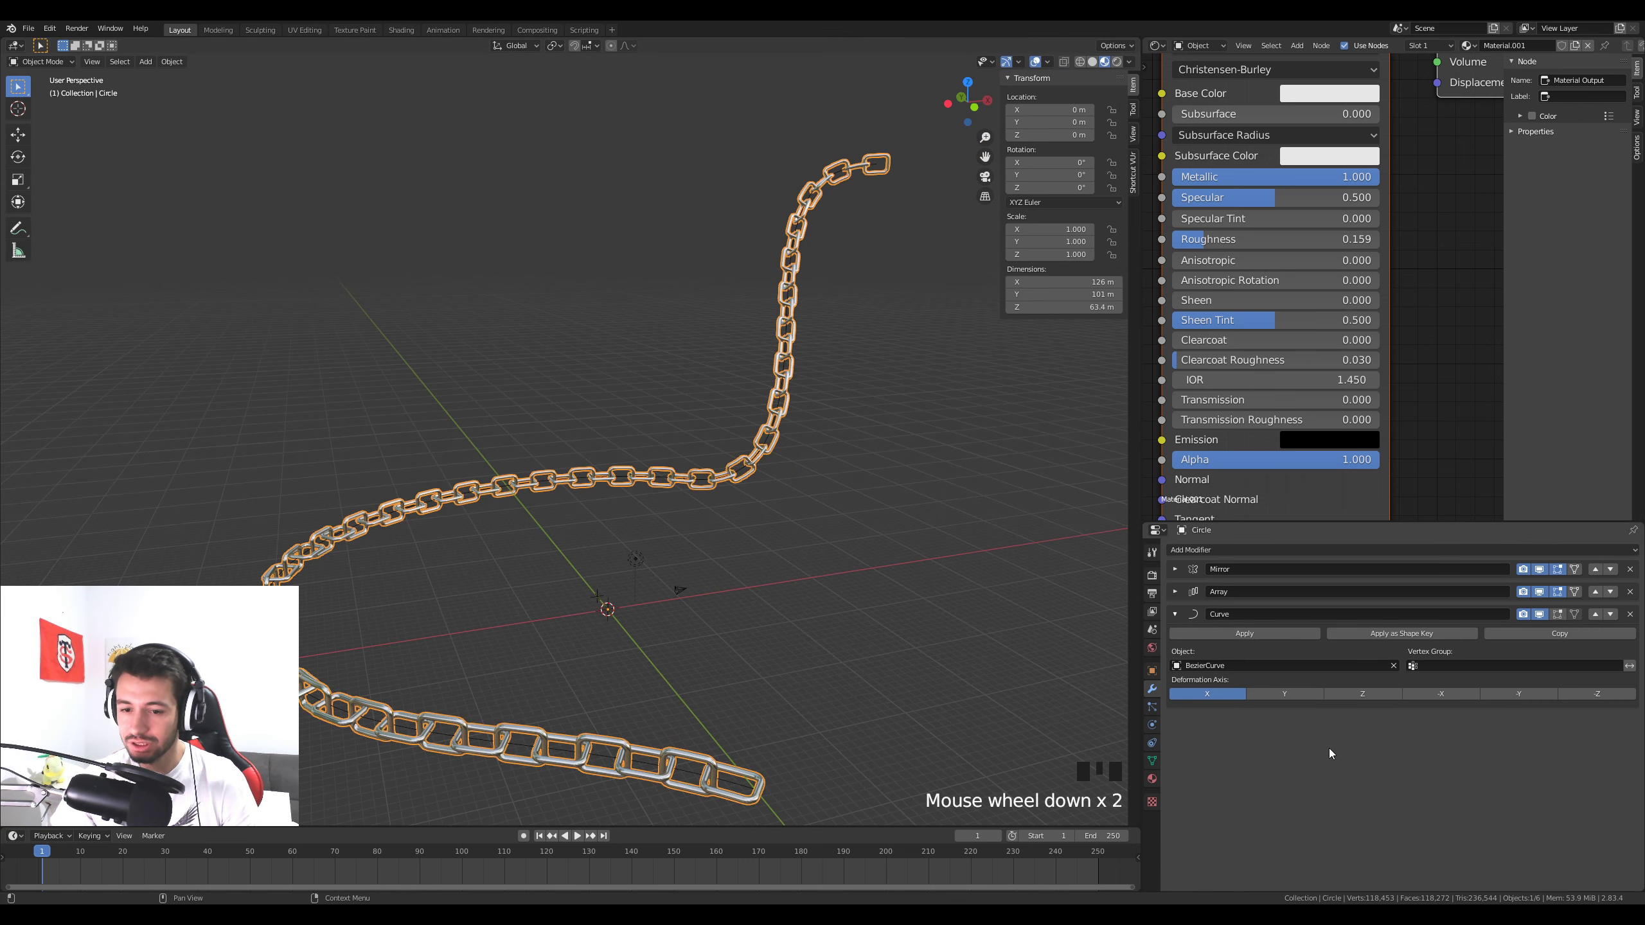
click(1288, 694)
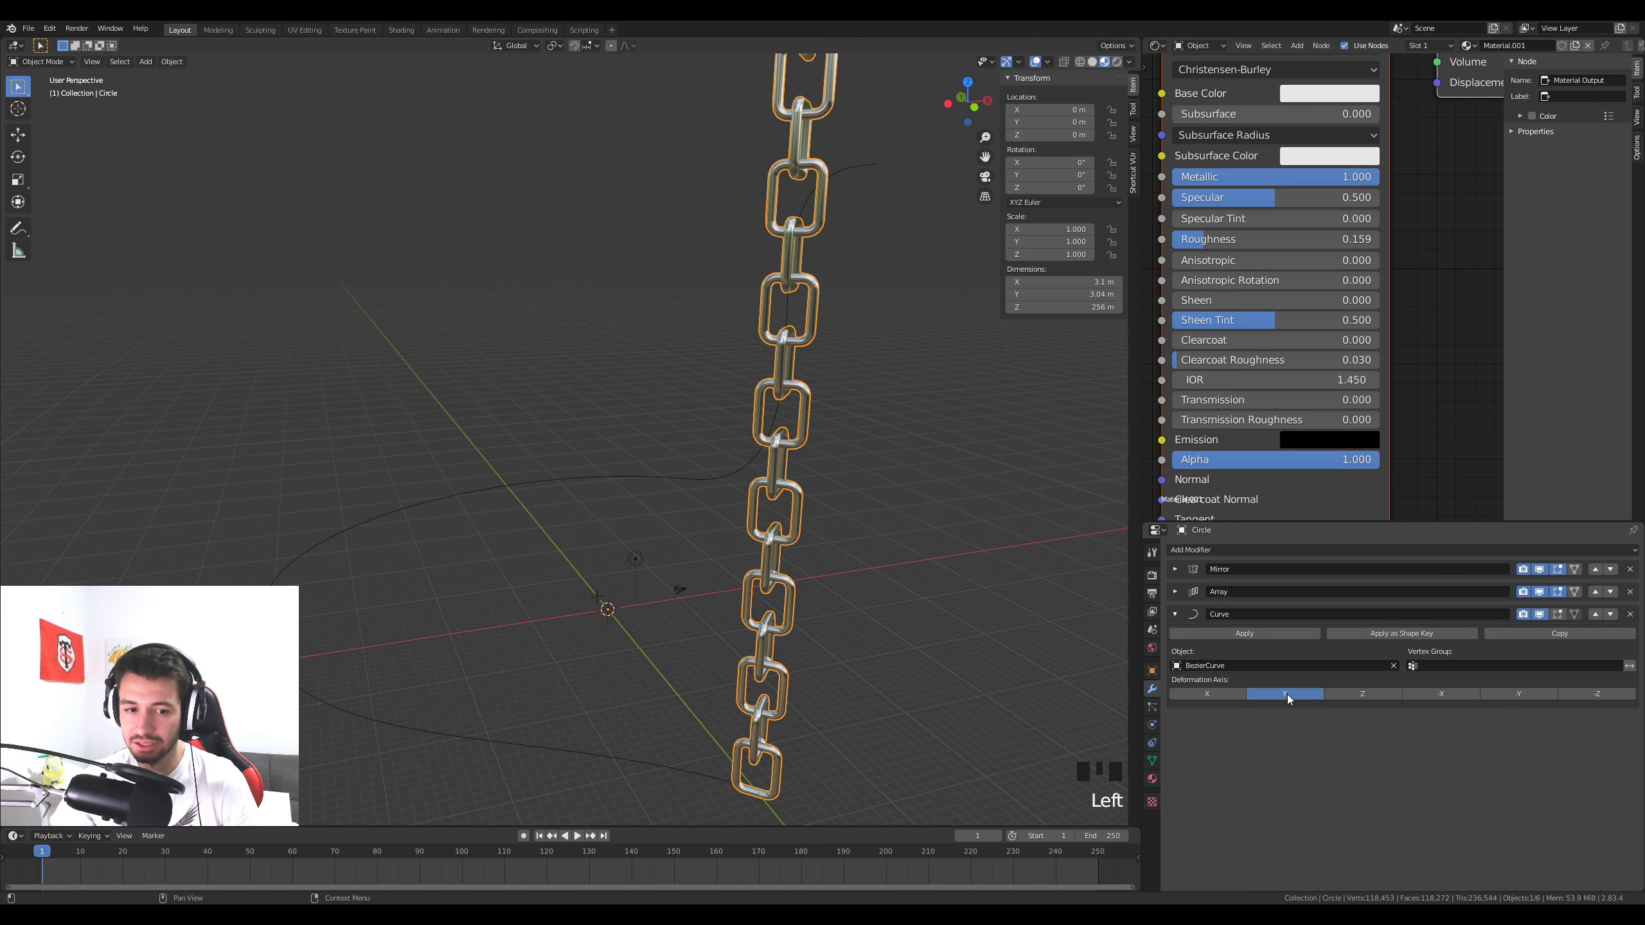
click(1352, 695)
click(1423, 695)
scroll(898, 697, down, 3)
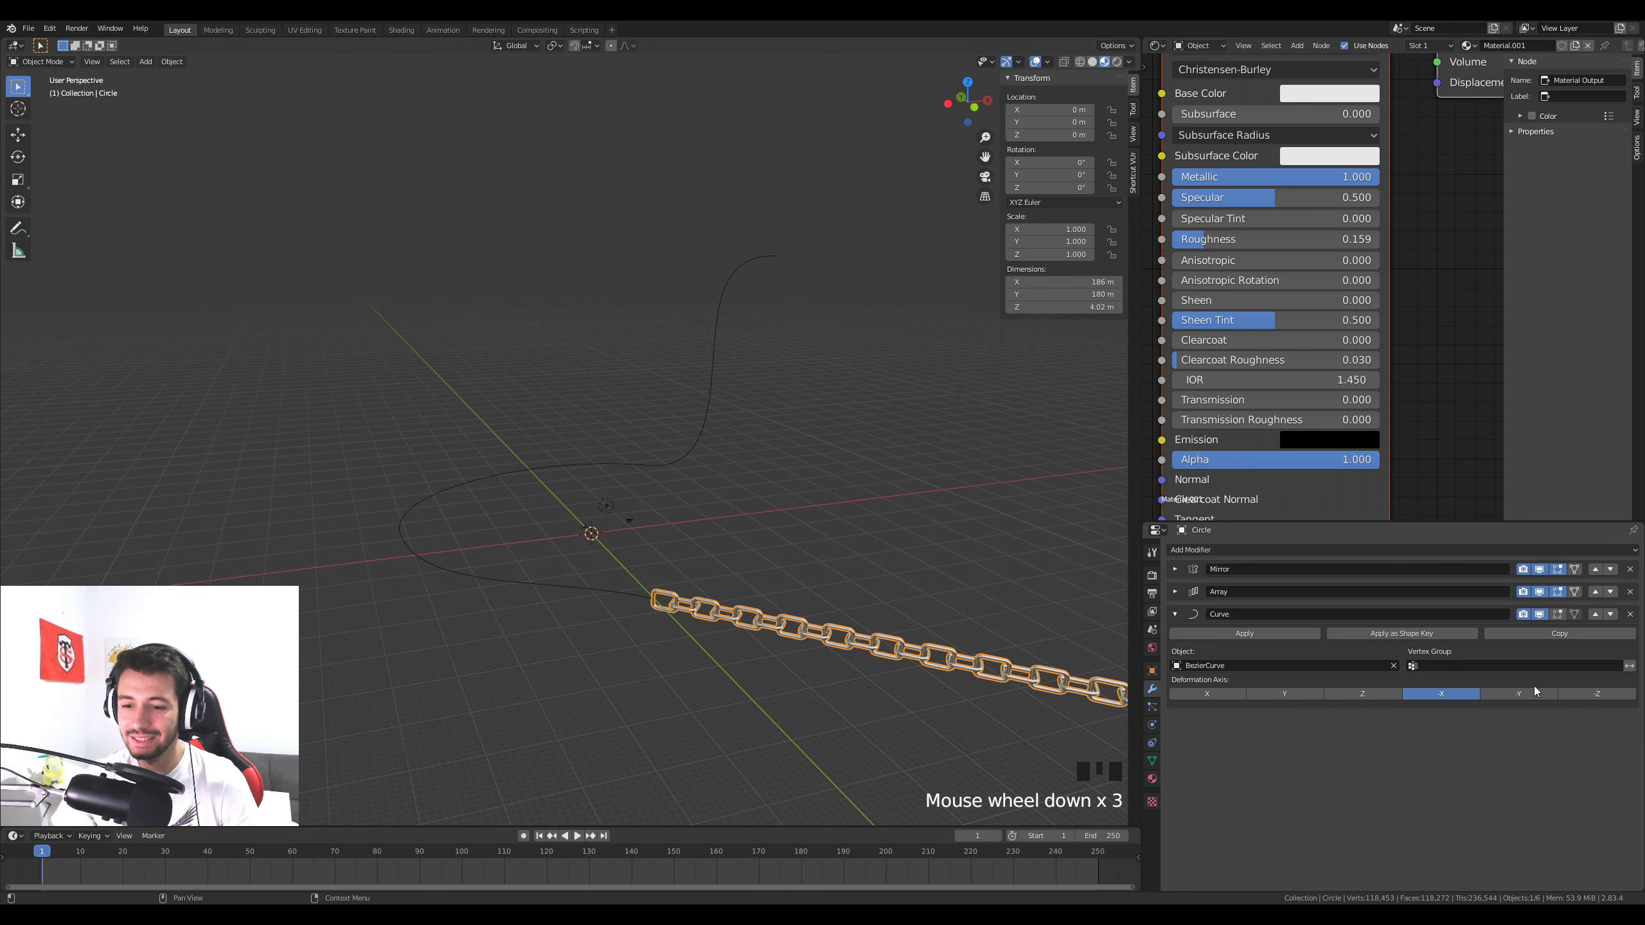
click(1208, 694)
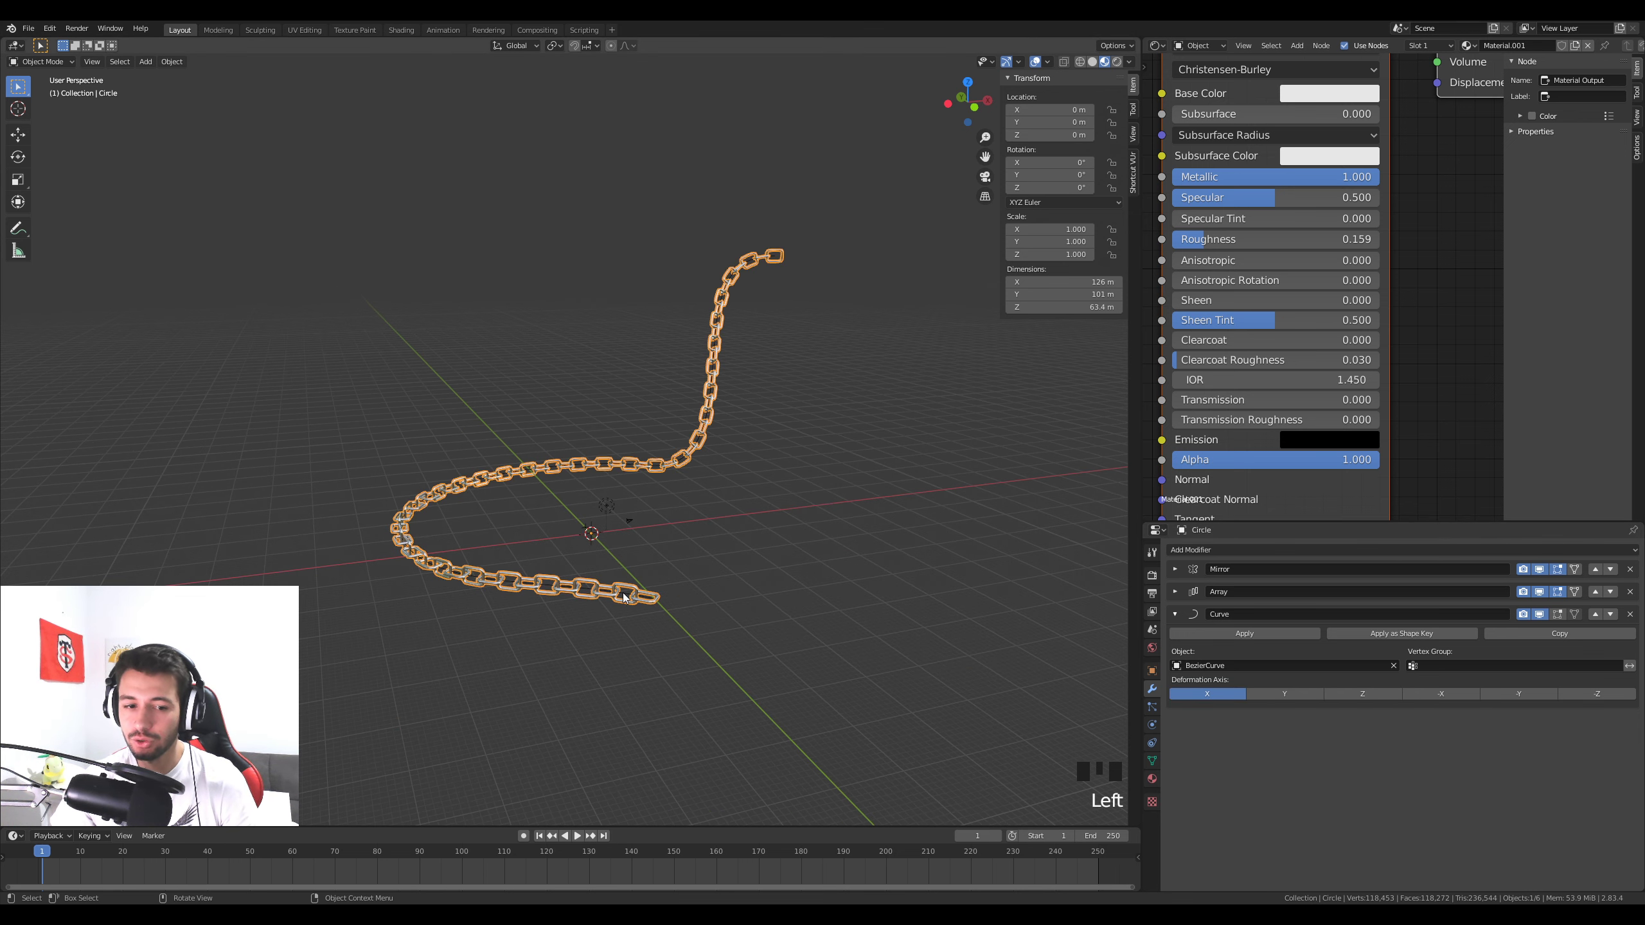
Select the Bezier curve that the chain follows
click(622, 595)
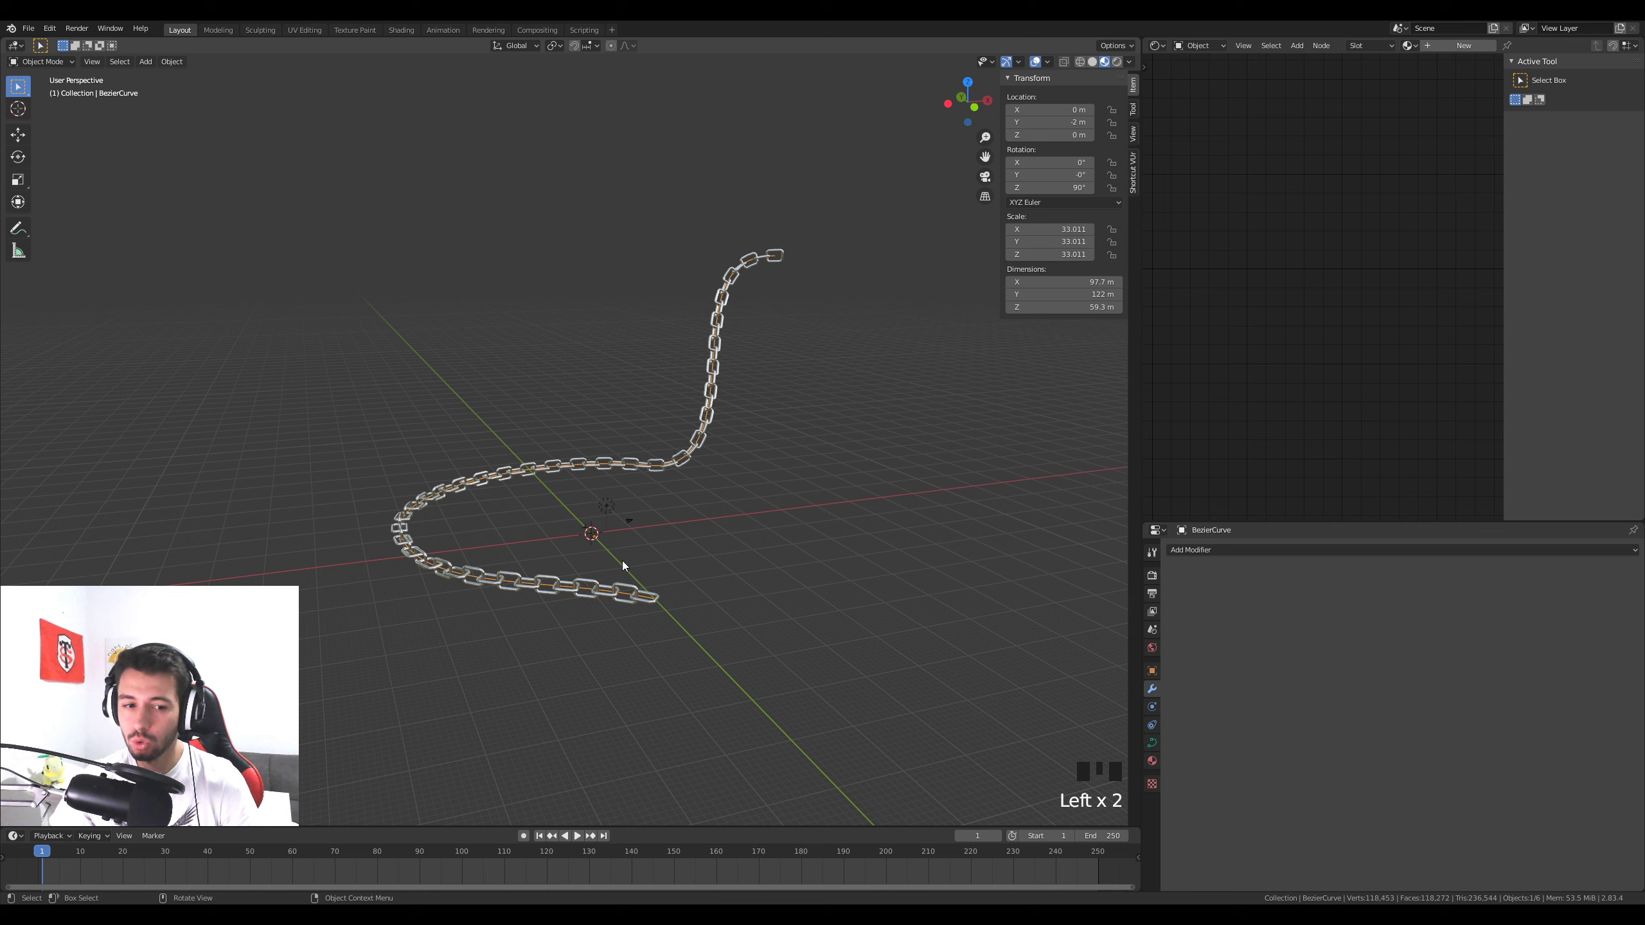